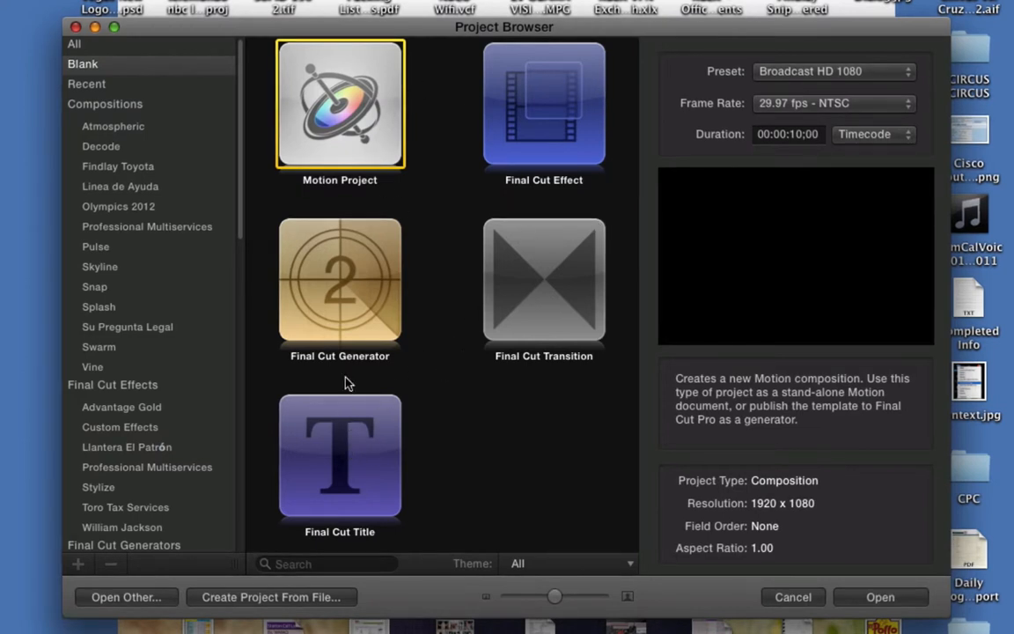
- Look over the Final Cut Effect, Transition, Generator and Title project types
click(534, 103)
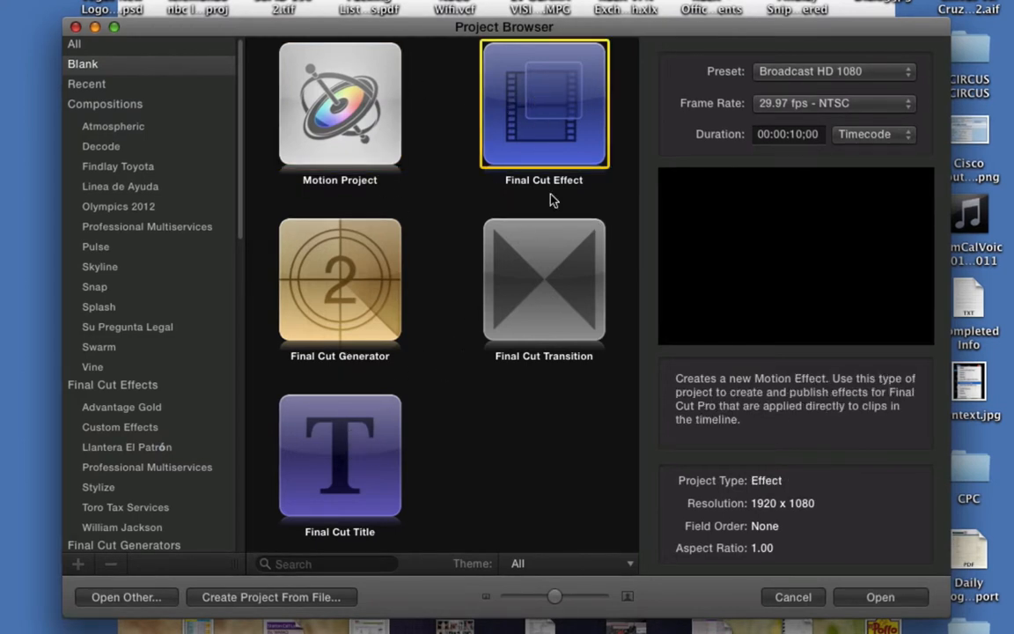
click(532, 295)
click(286, 321)
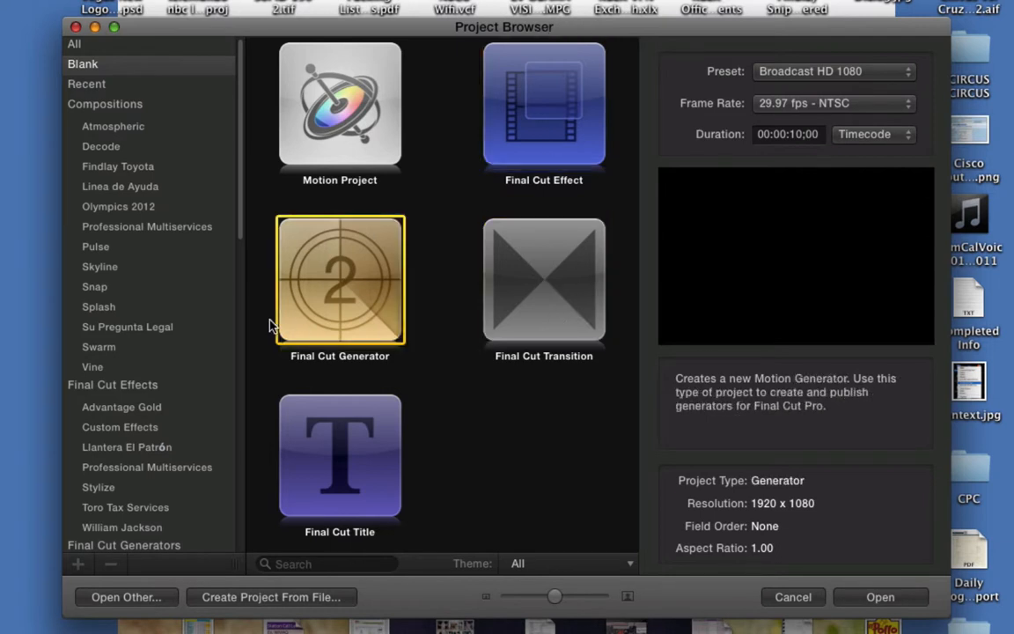
click(327, 444)
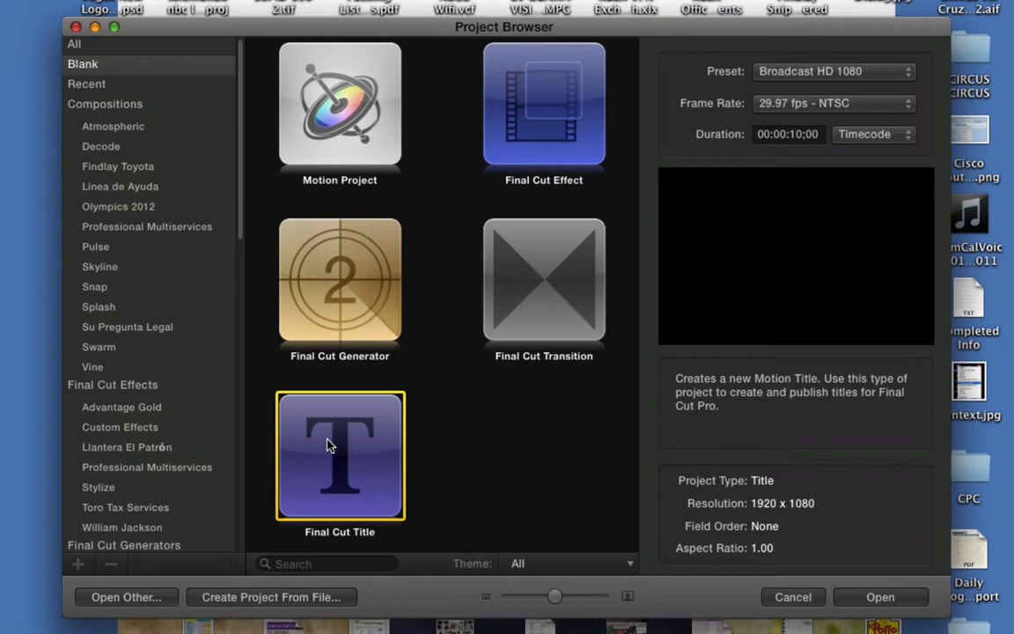
- Create a blank Motion Project with the Snipe preset at 1920 x 300
click(341, 139)
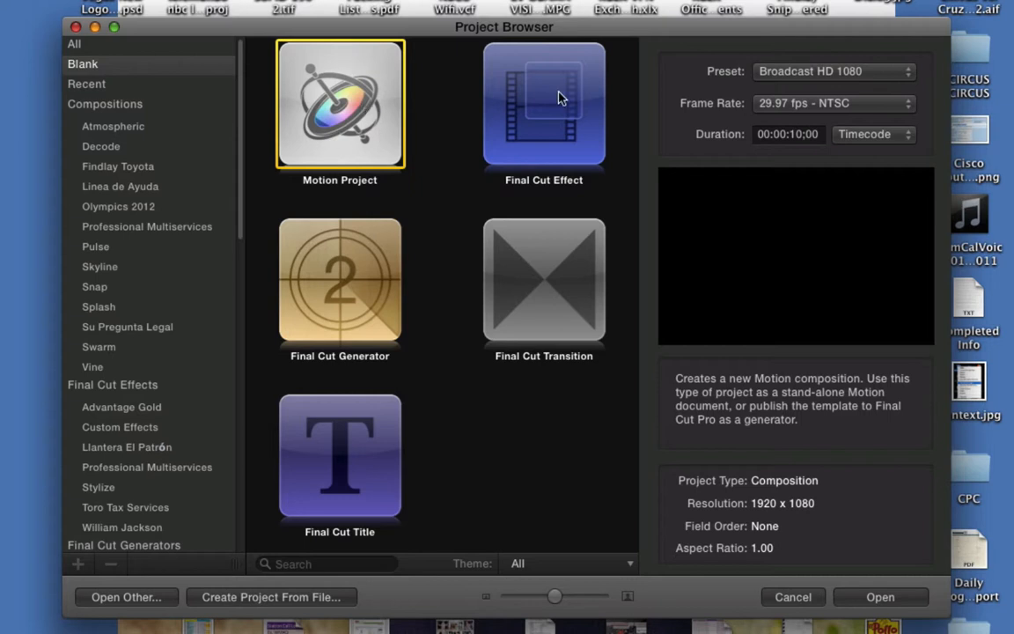
click(760, 137)
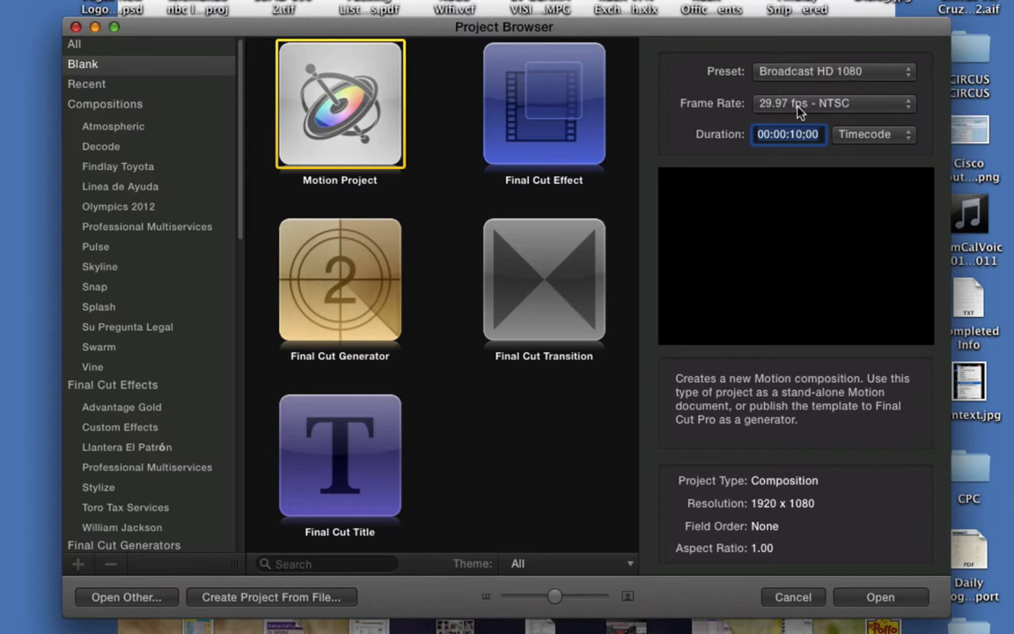
click(865, 77)
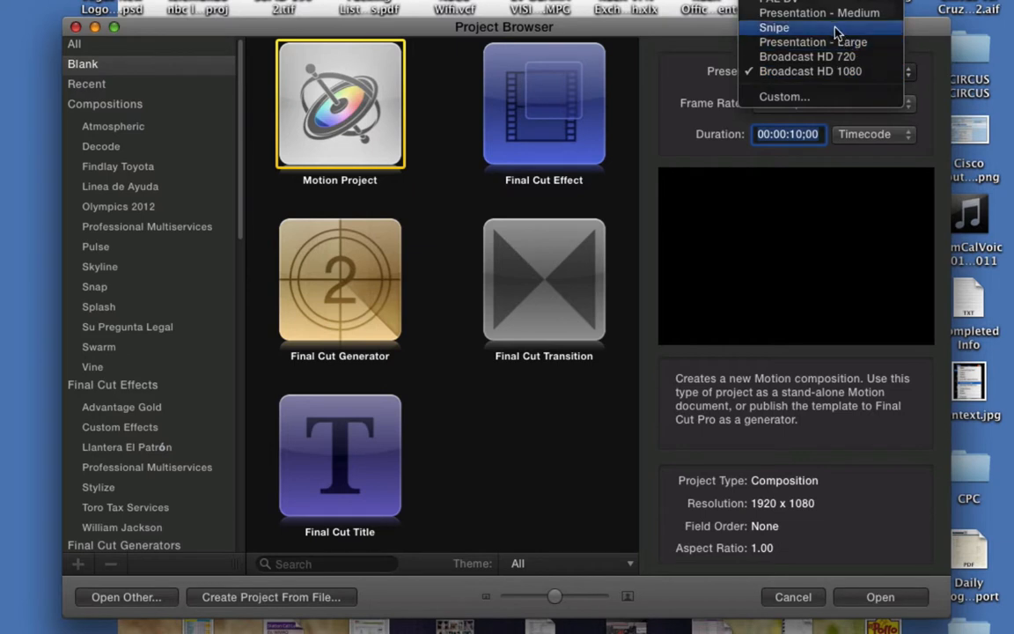
click(772, 29)
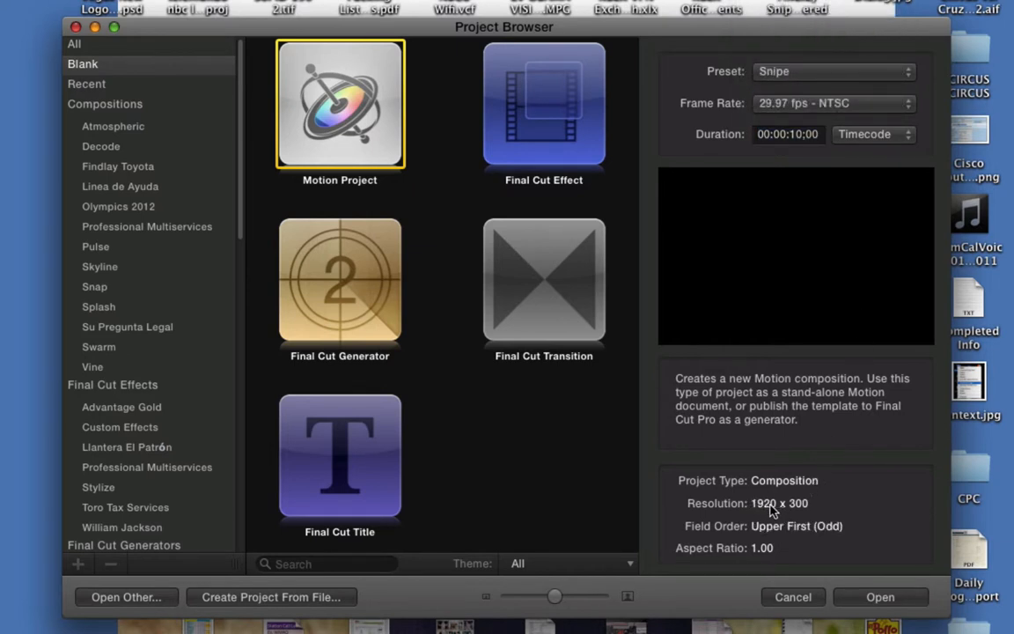
click(819, 75)
click(819, 116)
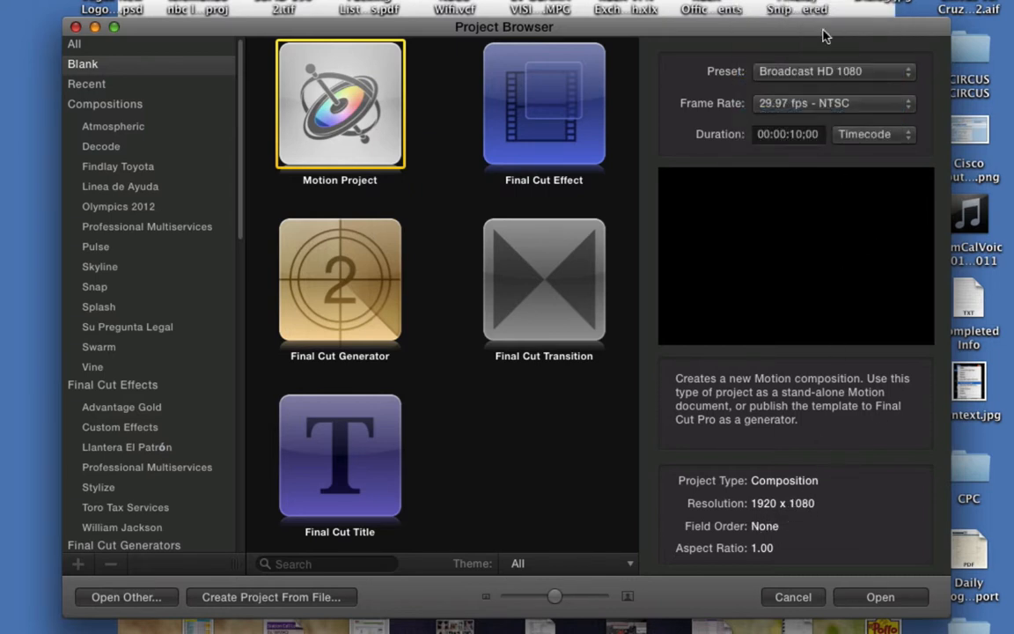
click(808, 75)
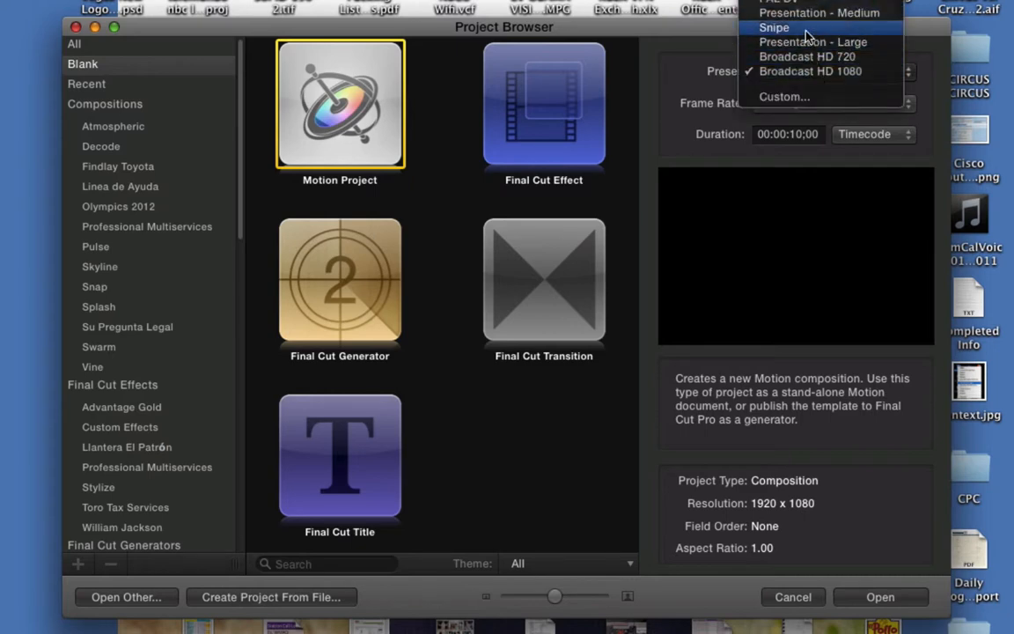
click(808, 24)
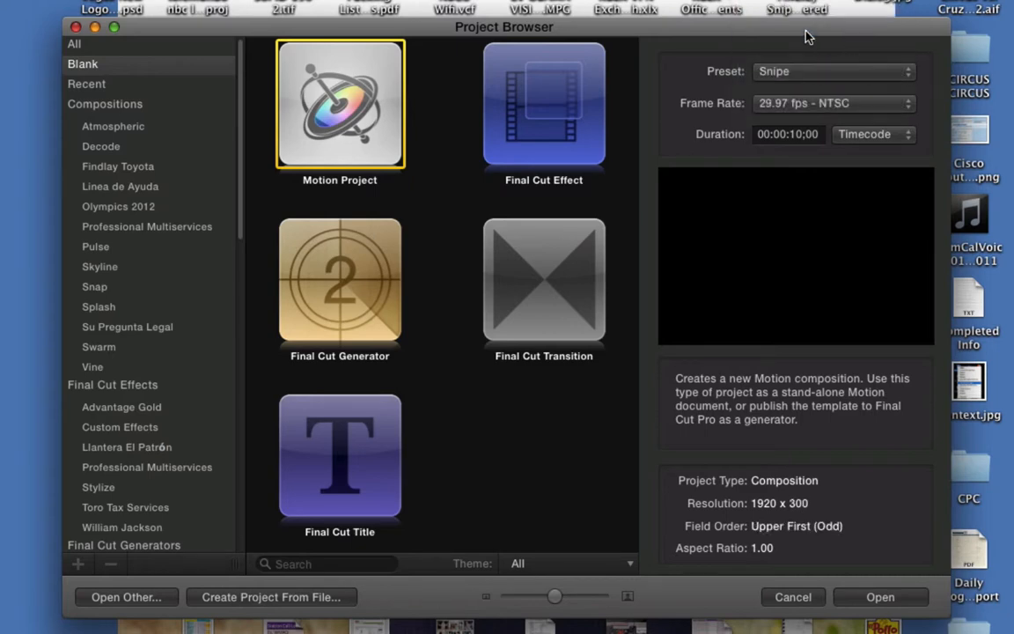
click(893, 598)
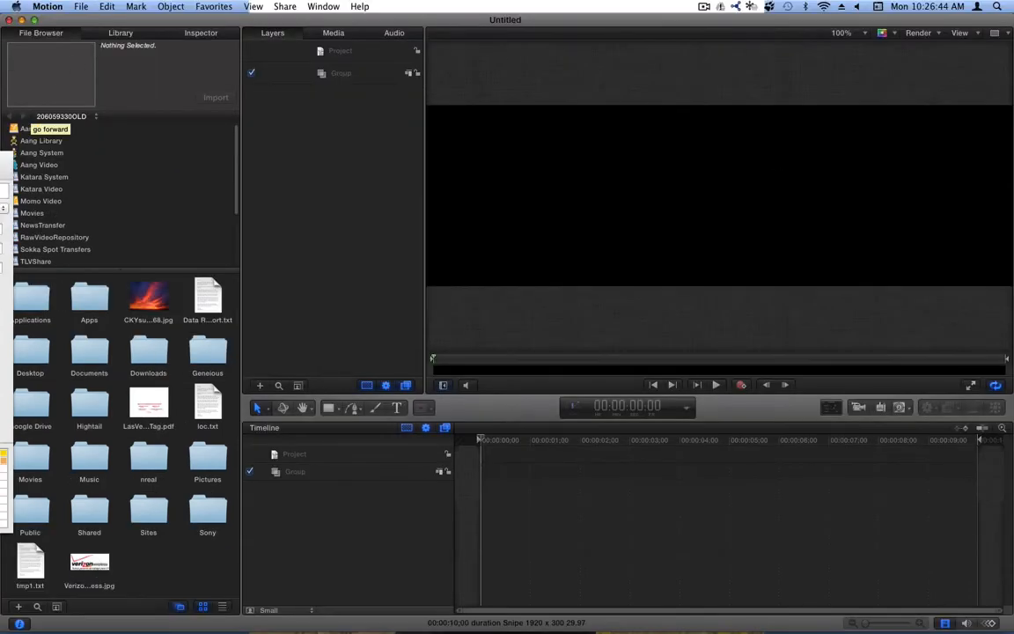
- Open a new Finder window and search for 'snipe safescreen .tga'
key(super+n)
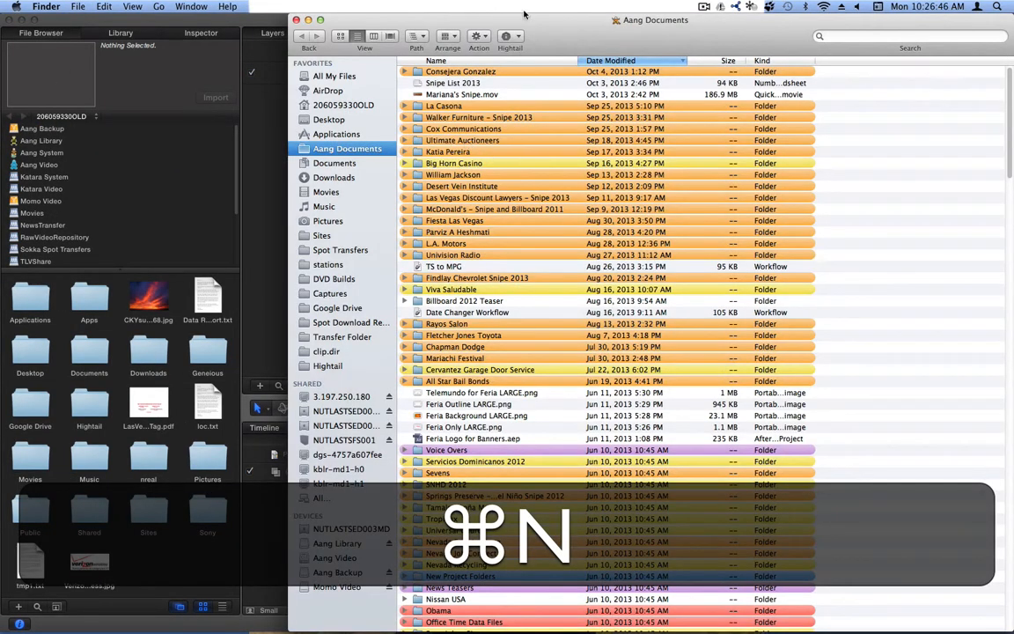
drag(555, 23, 417, 17)
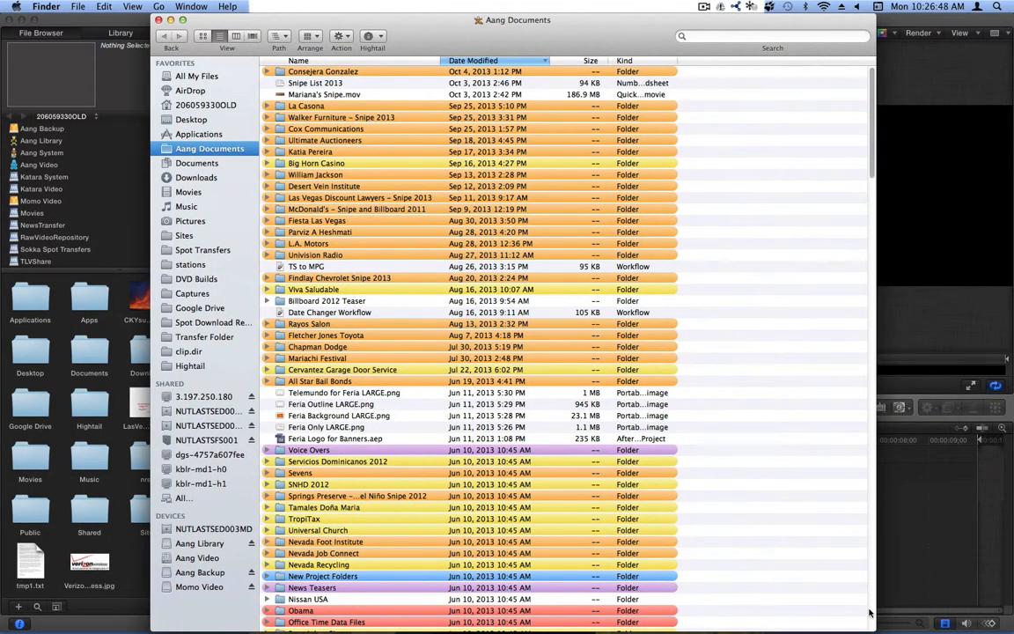
click(774, 35)
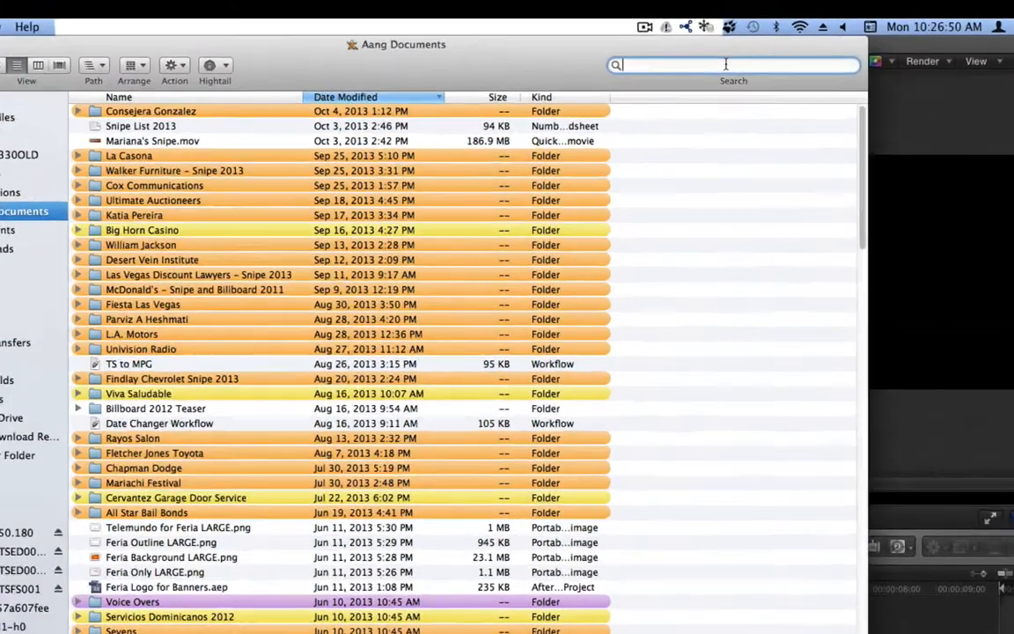
text(snipe )
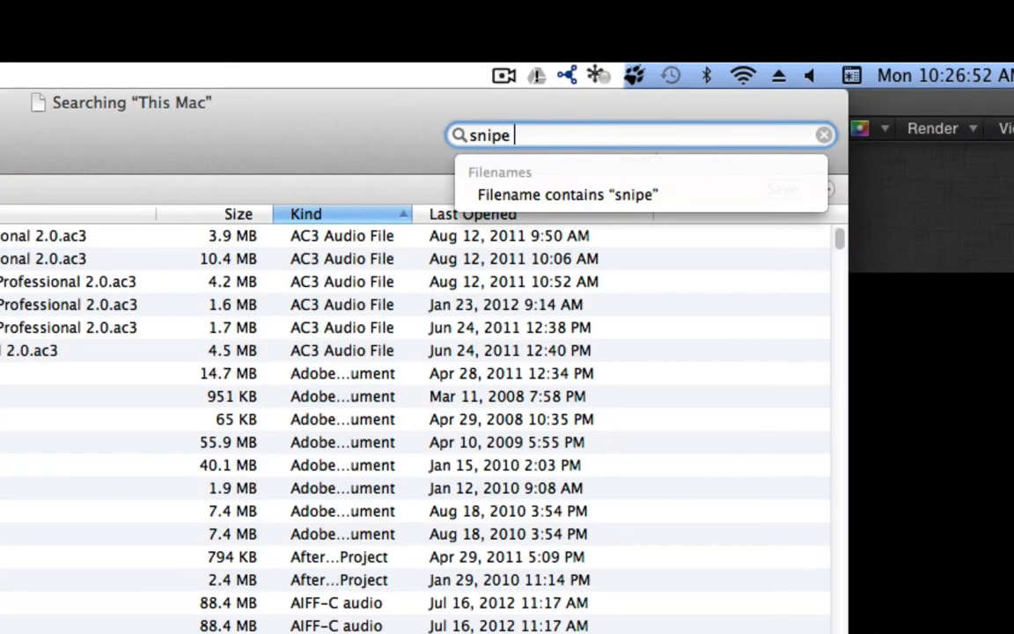
text(safescreen .t)
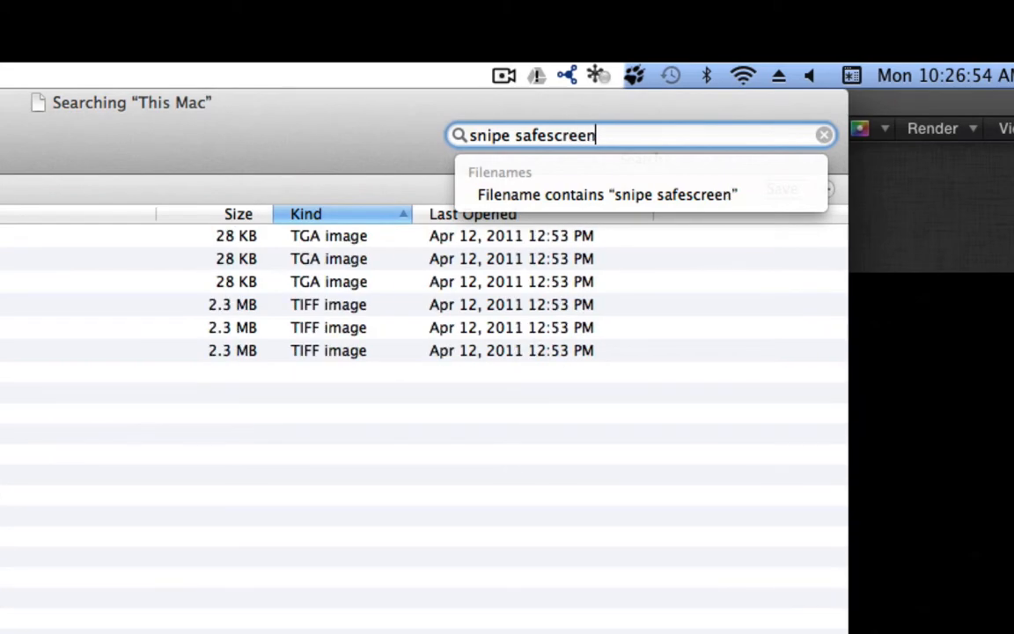
text(ga)
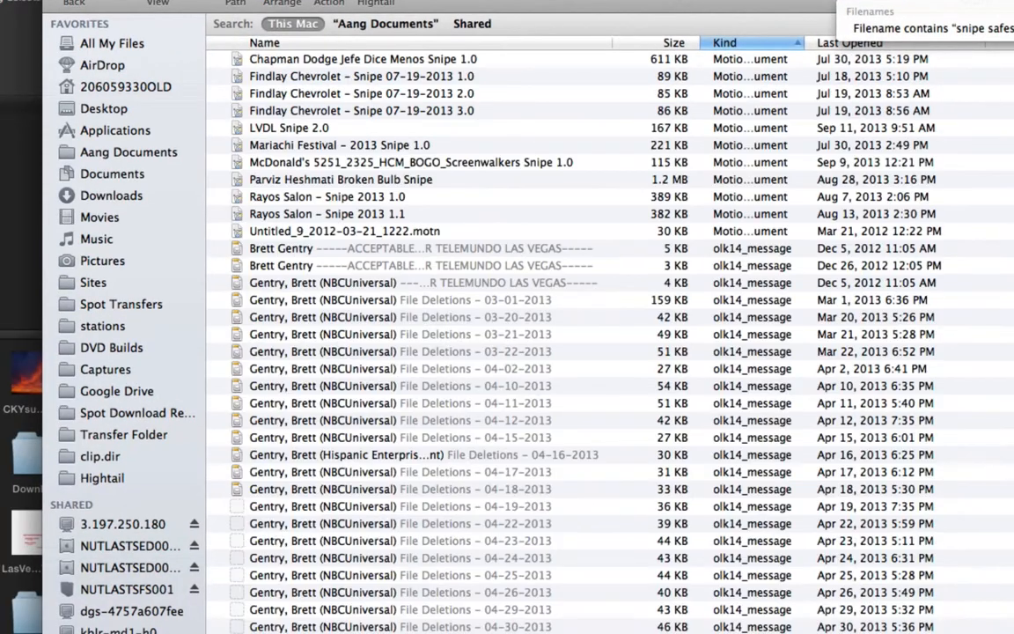
scroll(525, 300, down, 20)
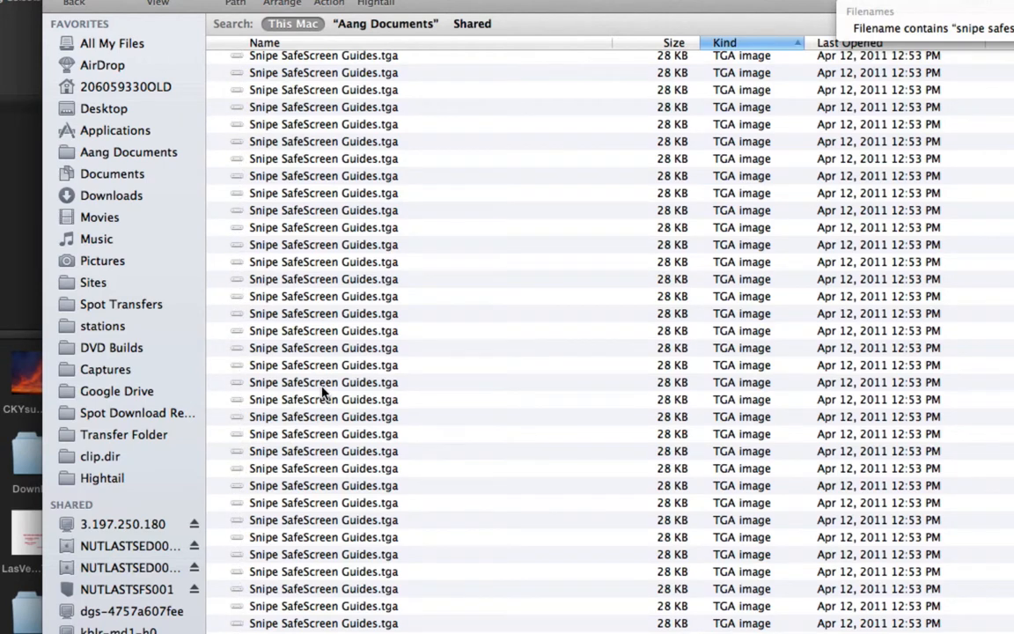
- Drag Snipe SafeScreen Guides.tga from the results into Motion's timeline
click(321, 384)
drag(387, 2, 670, 2)
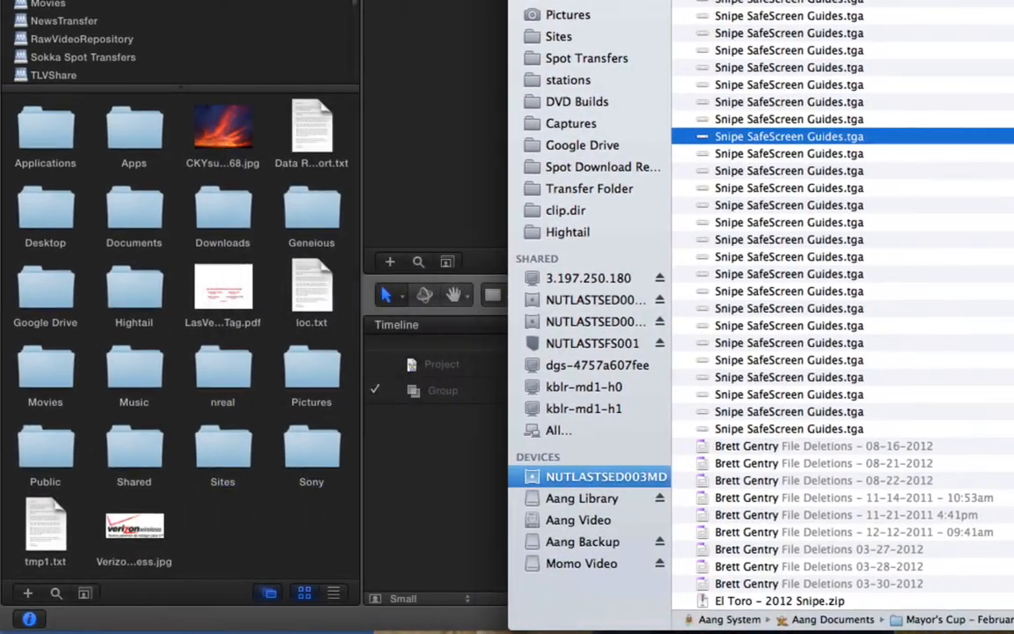
drag(742, 138, 449, 435)
- Rename Group 1 to 'Guide' and duplicate the Snipe SafeScreen Guides layer
click(442, 470)
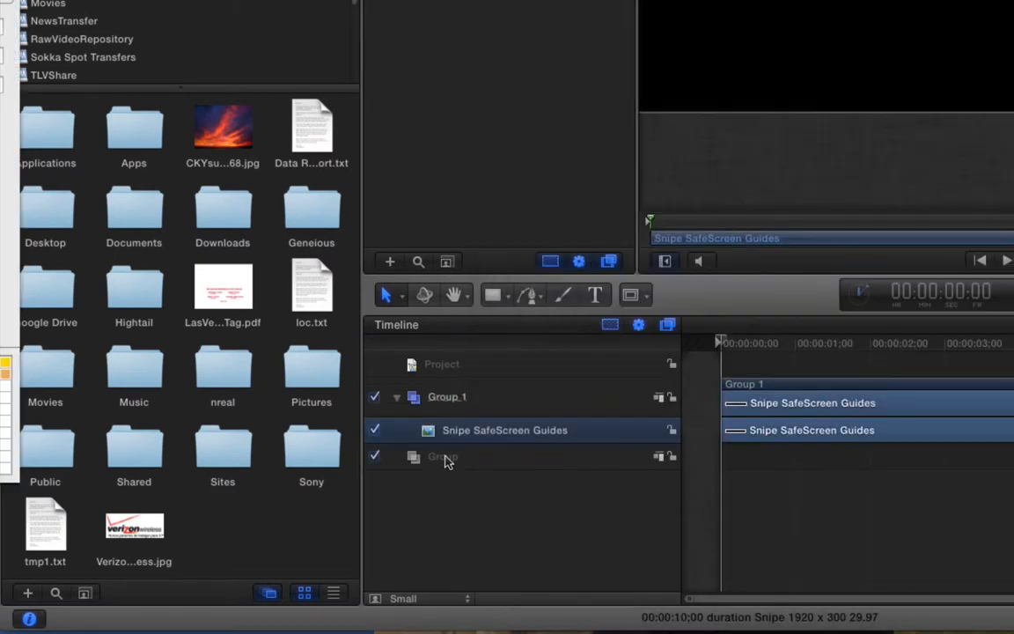
double_click(445, 401)
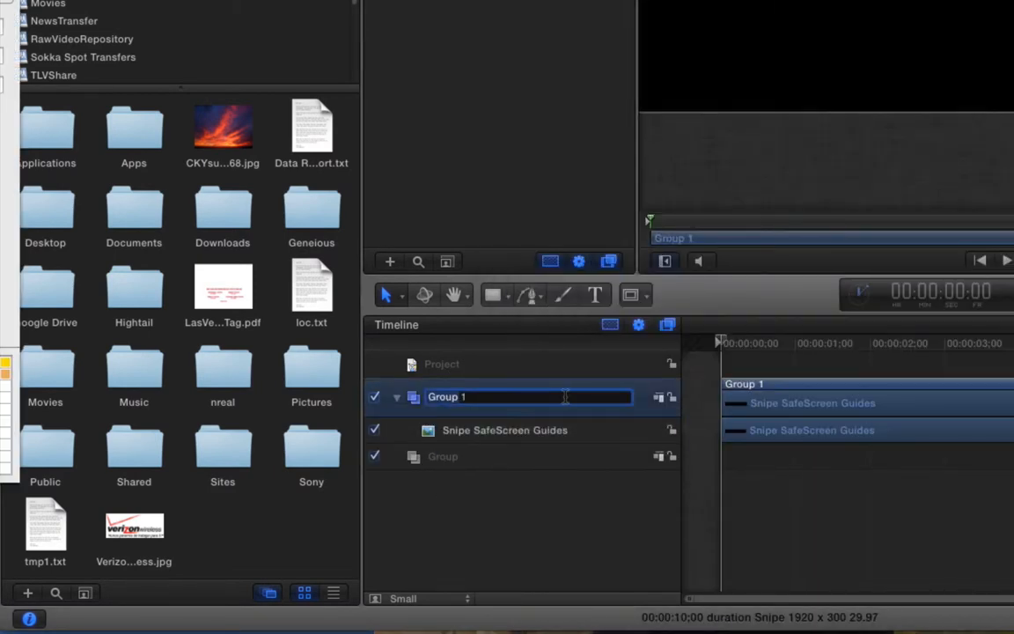
key(super+a)
key(shift+super+a)
text(Guide)
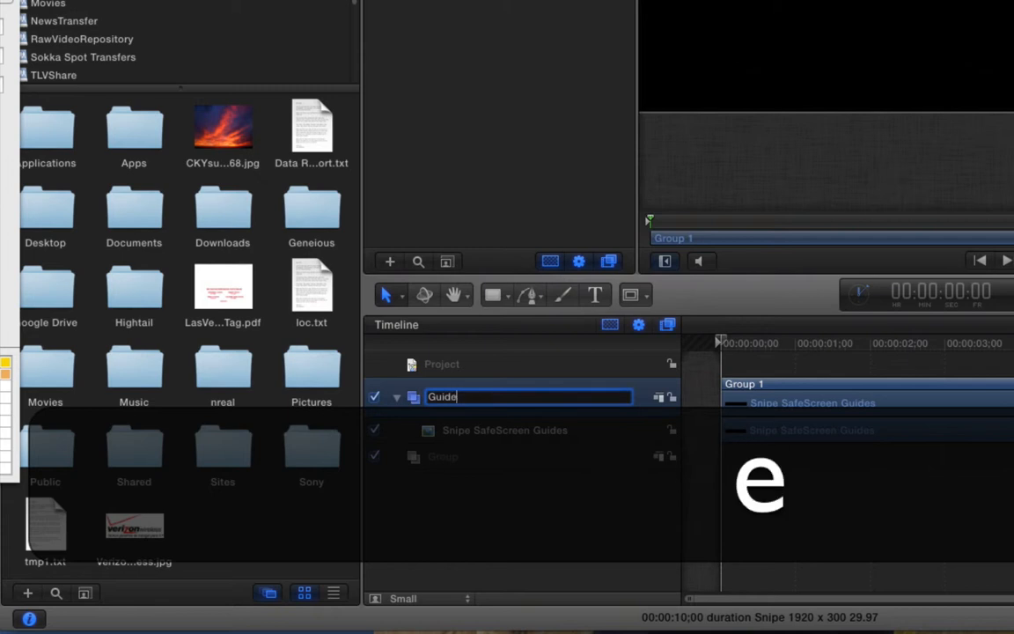
key(Return)
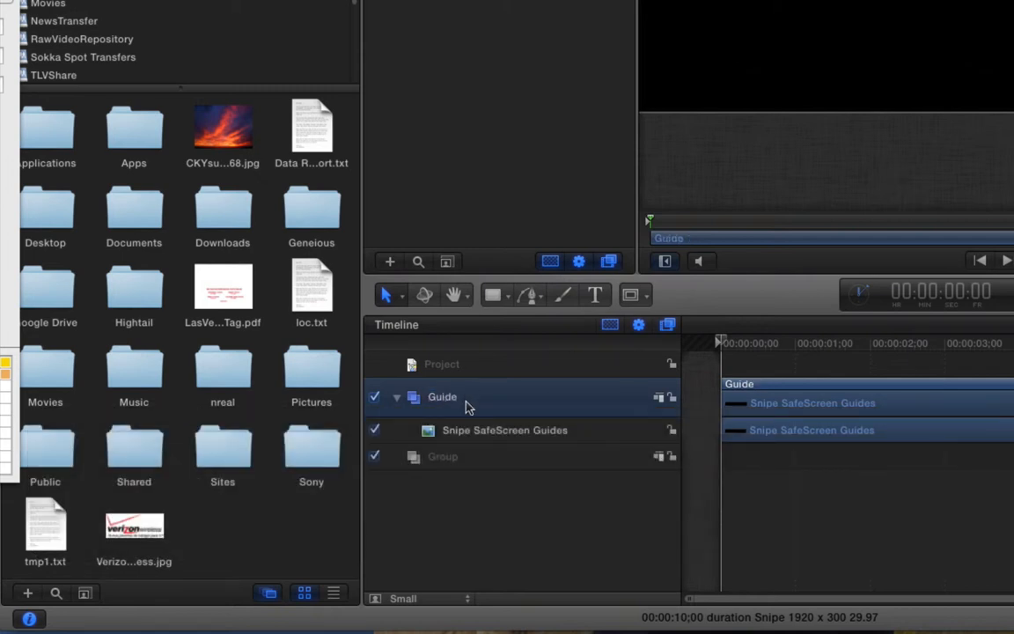
click(475, 427)
key(super+d)
key(super+d)
key(super+d)
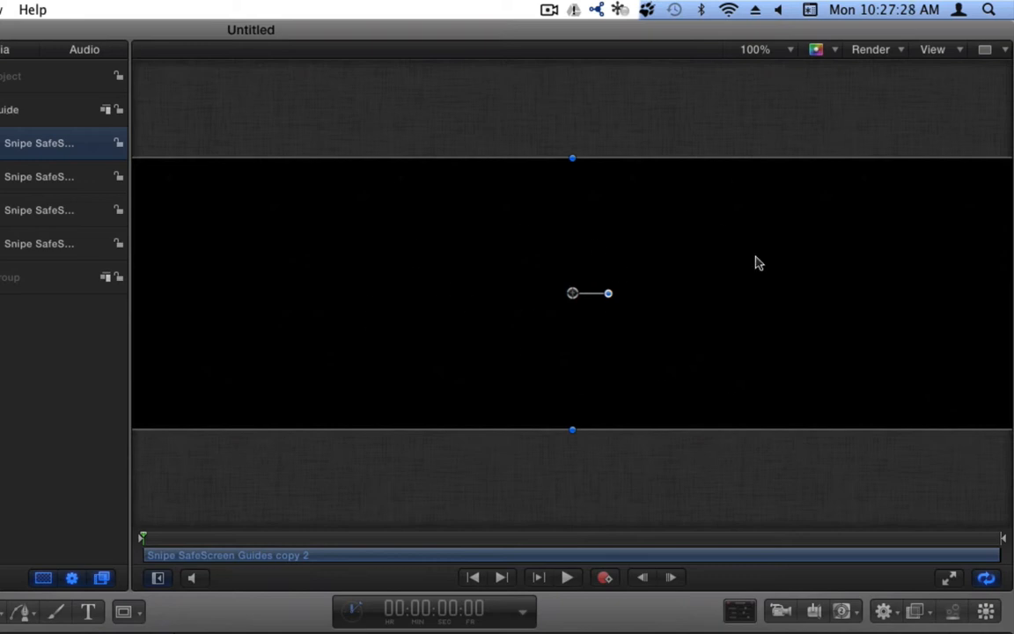
- Set the canvas zoom to Fit, show transparency as a checkerboard, and collapse the Guide group
click(790, 50)
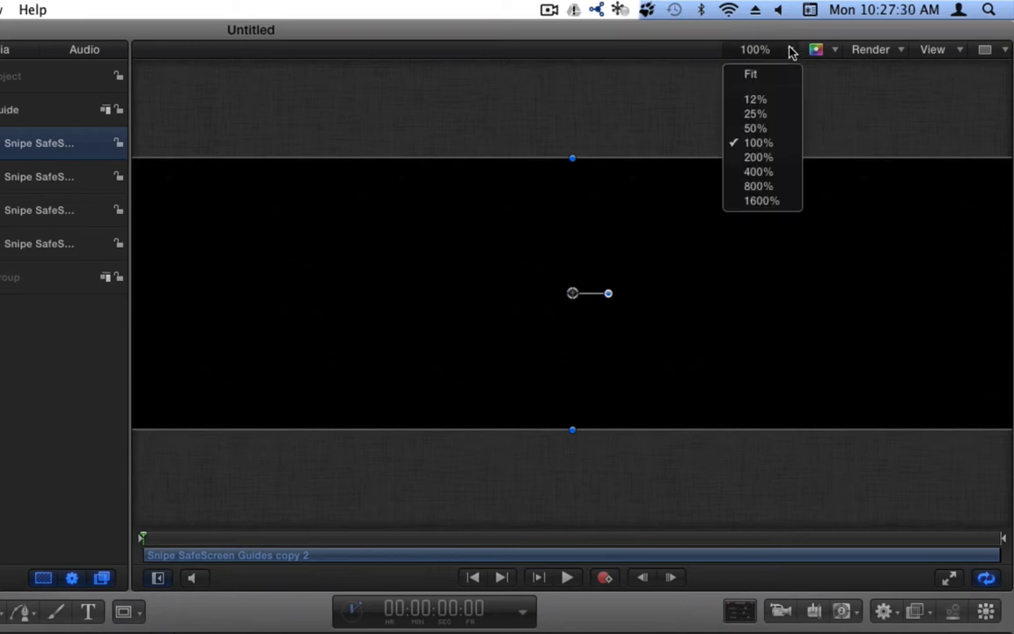
click(750, 76)
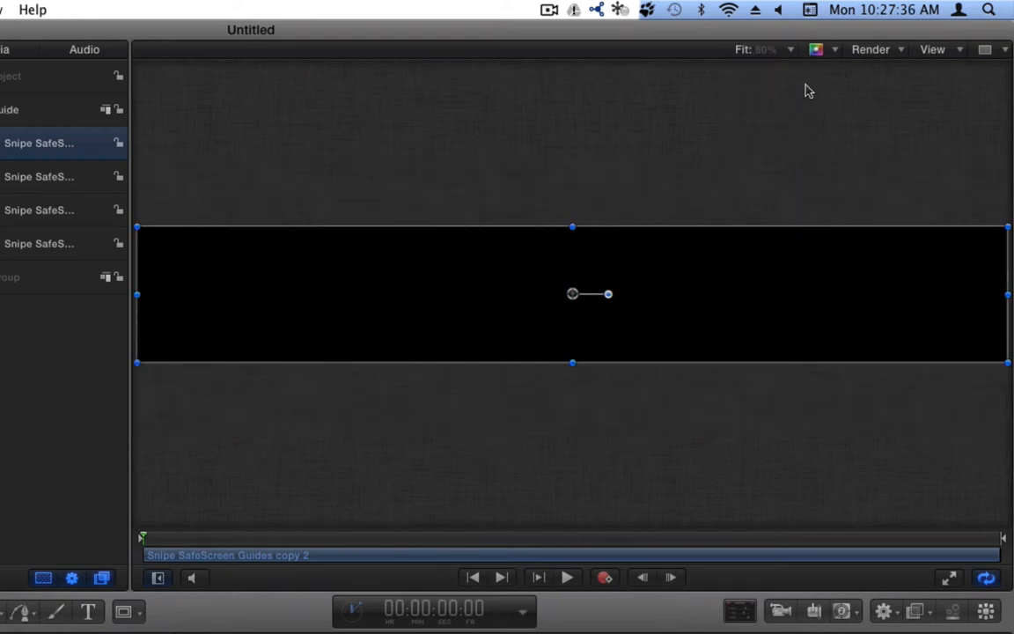
click(836, 51)
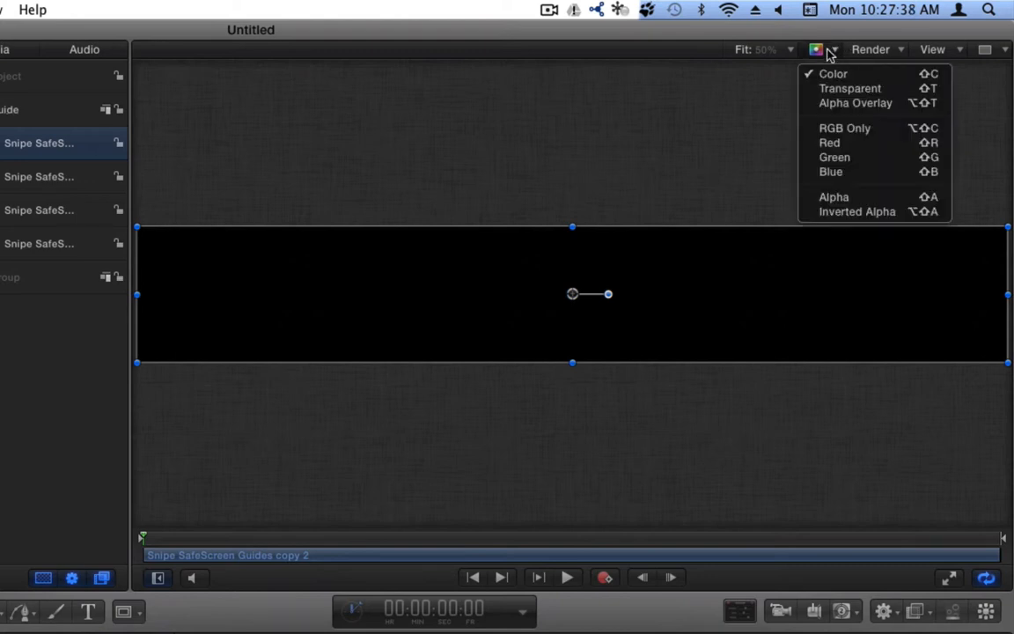
click(869, 91)
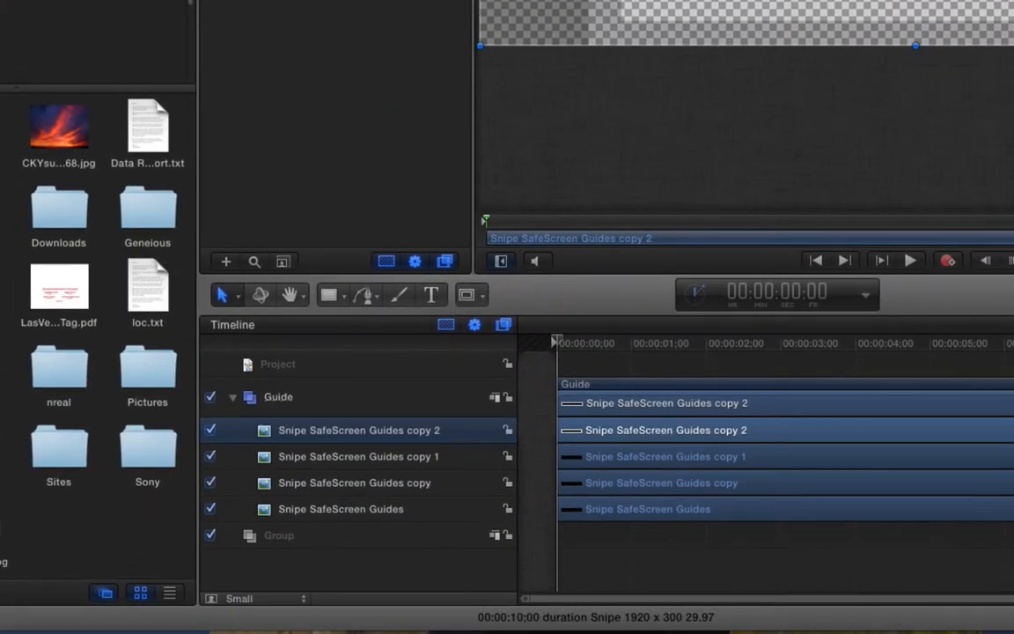
click(231, 398)
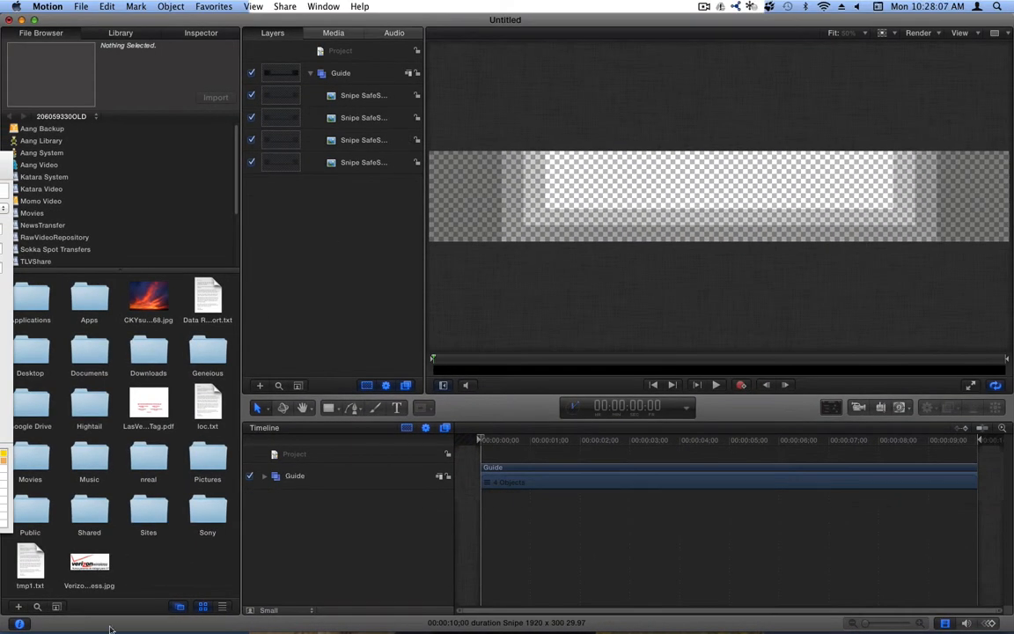
- Bring the Finder search window fully on screen and open the Spot Transfers folder
mouse_move(110, 628)
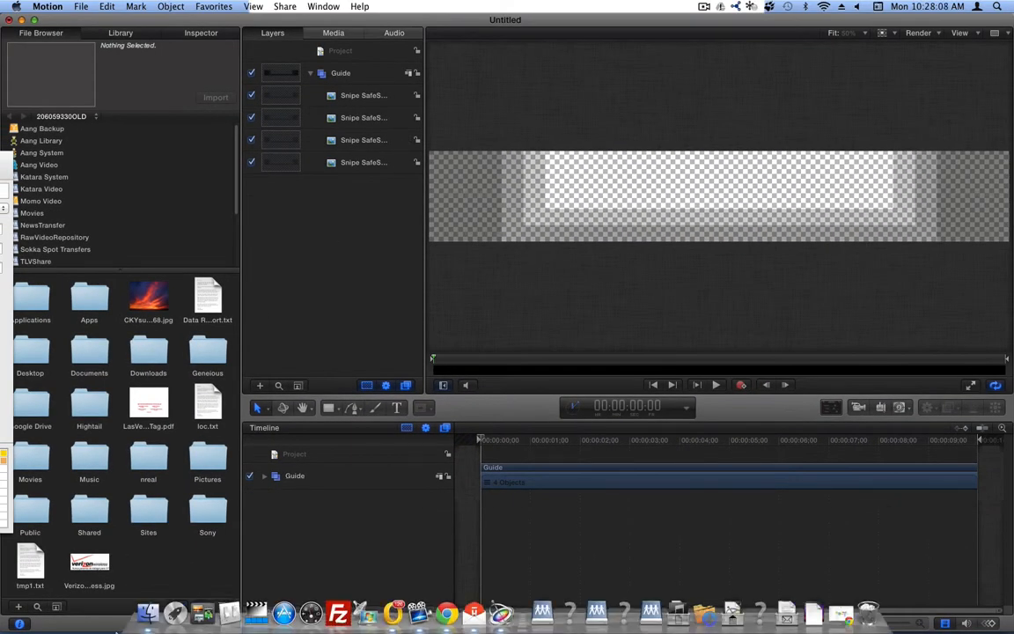
click(143, 616)
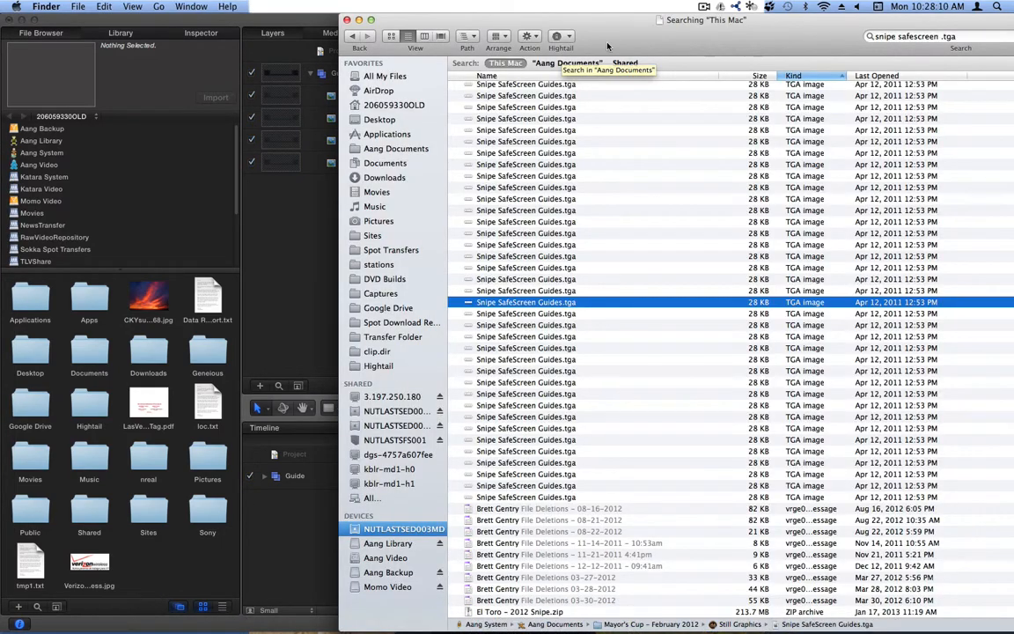
drag(761, 25, 708, 25)
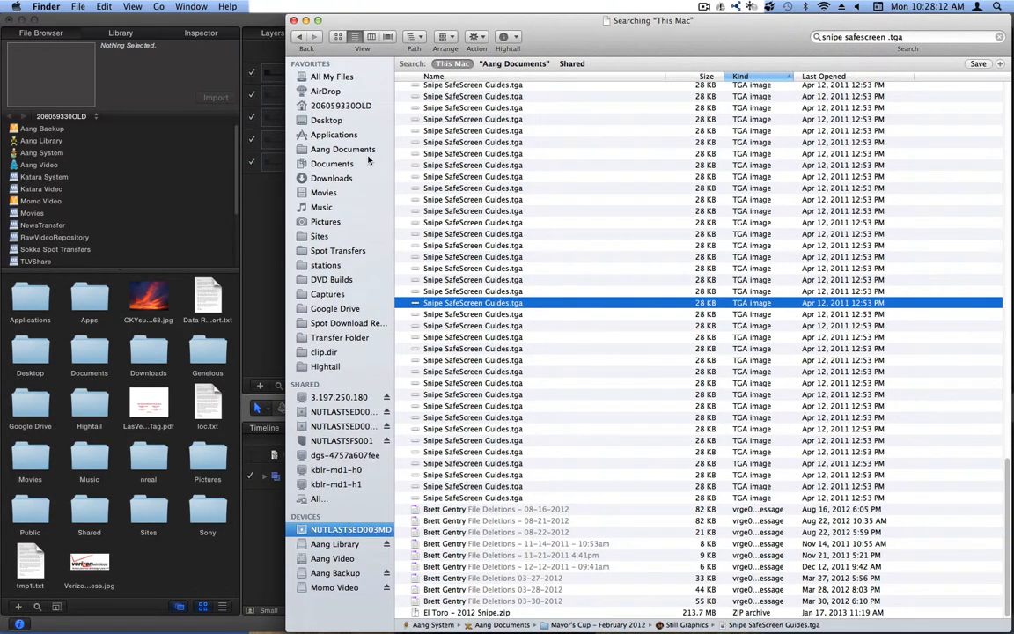
click(348, 250)
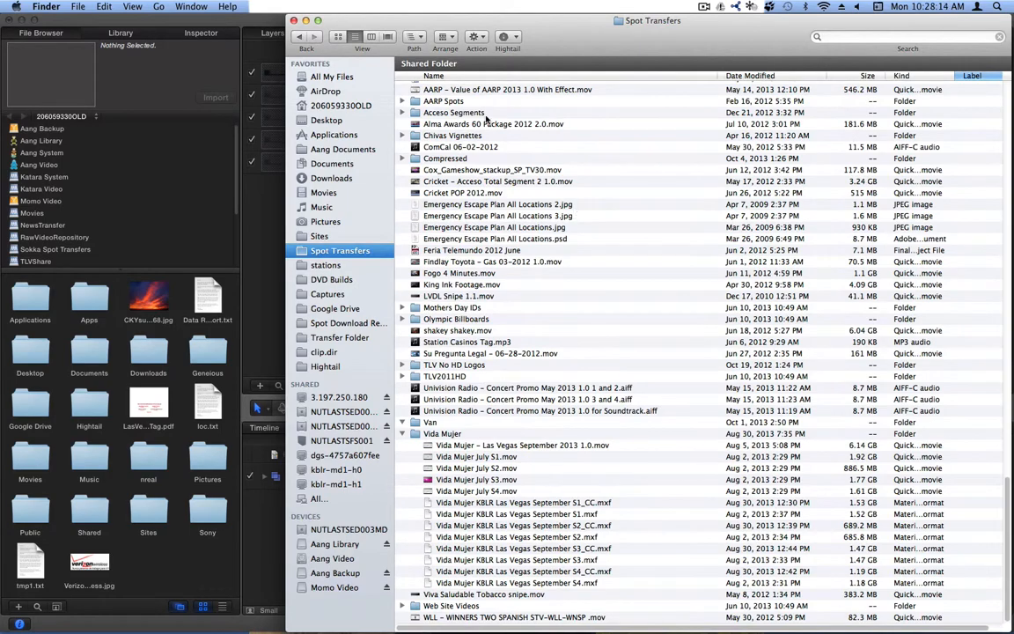
scroll(497, 192, up, 15)
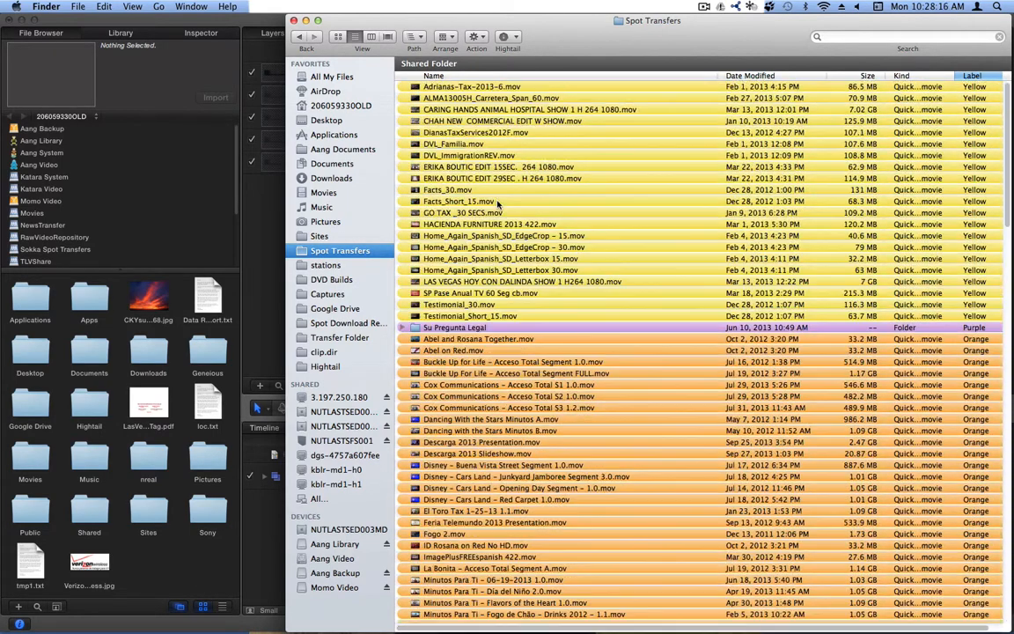
- Search Finder for 'findlay .png' and scroll through the results
click(859, 36)
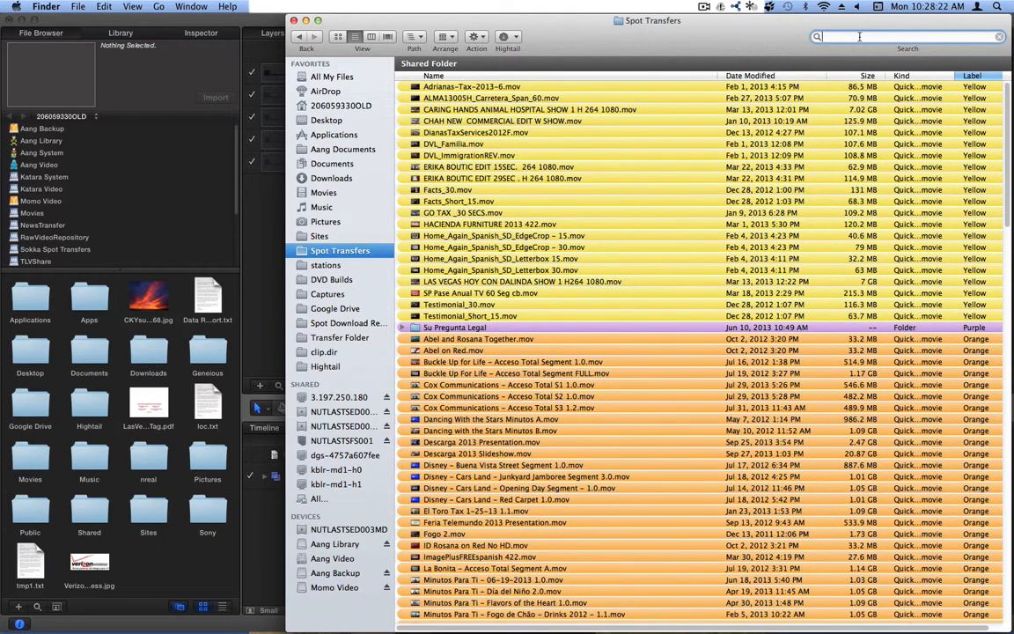
text(findlay .)
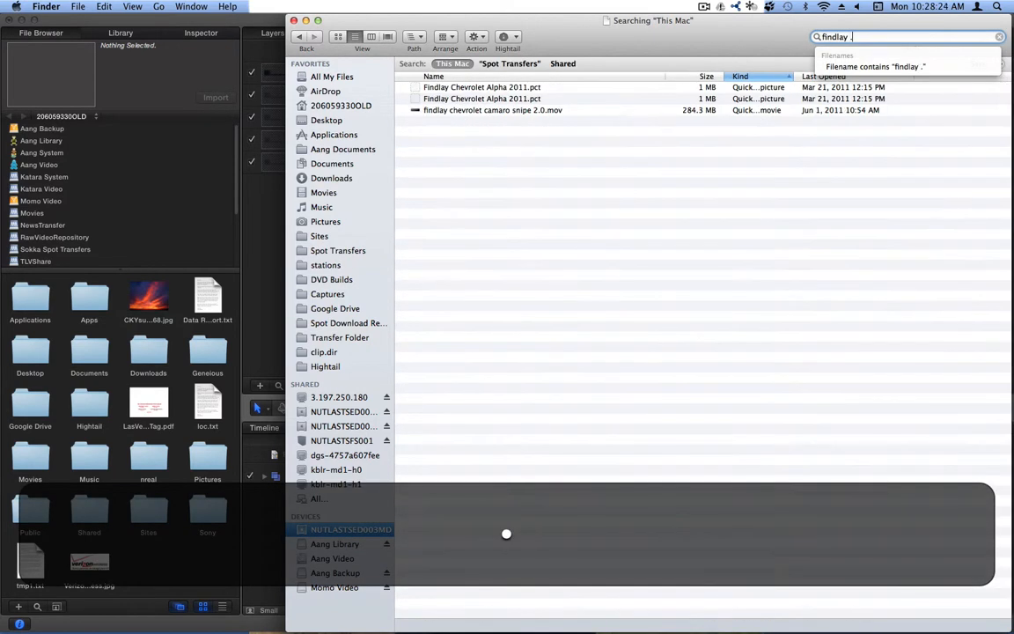
text(png)
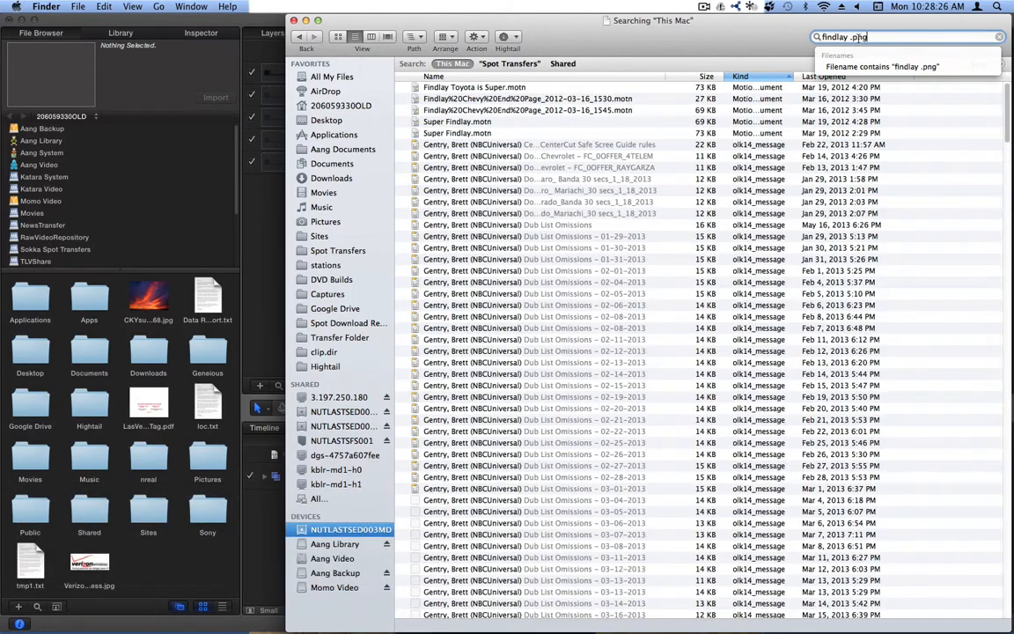
scroll(542, 168, down, 20)
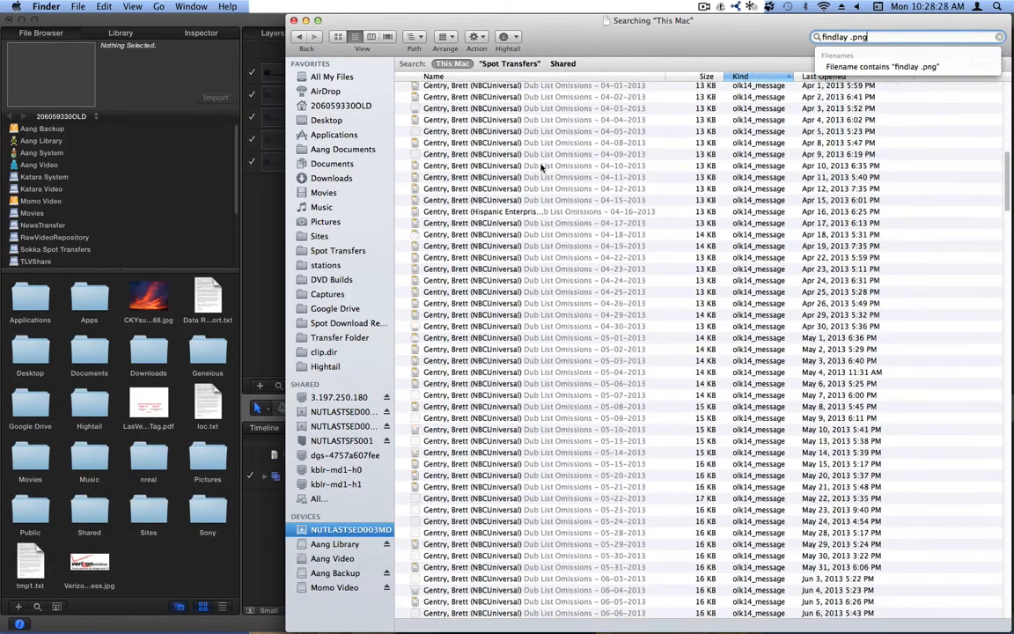
scroll(542, 168, down, 10)
scroll(542, 168, down, 20)
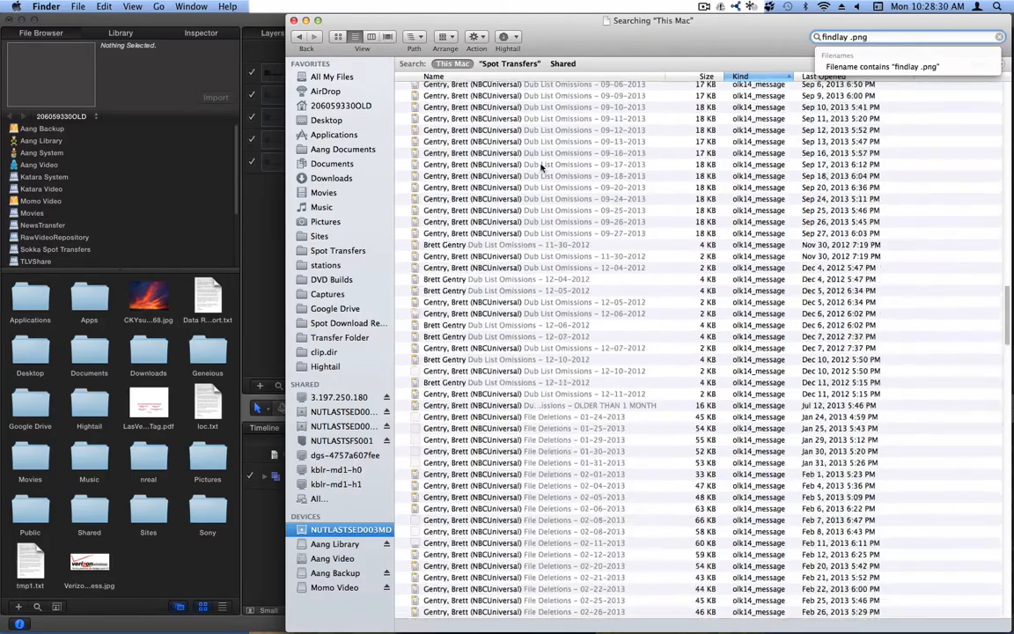
scroll(542, 168, down, 20)
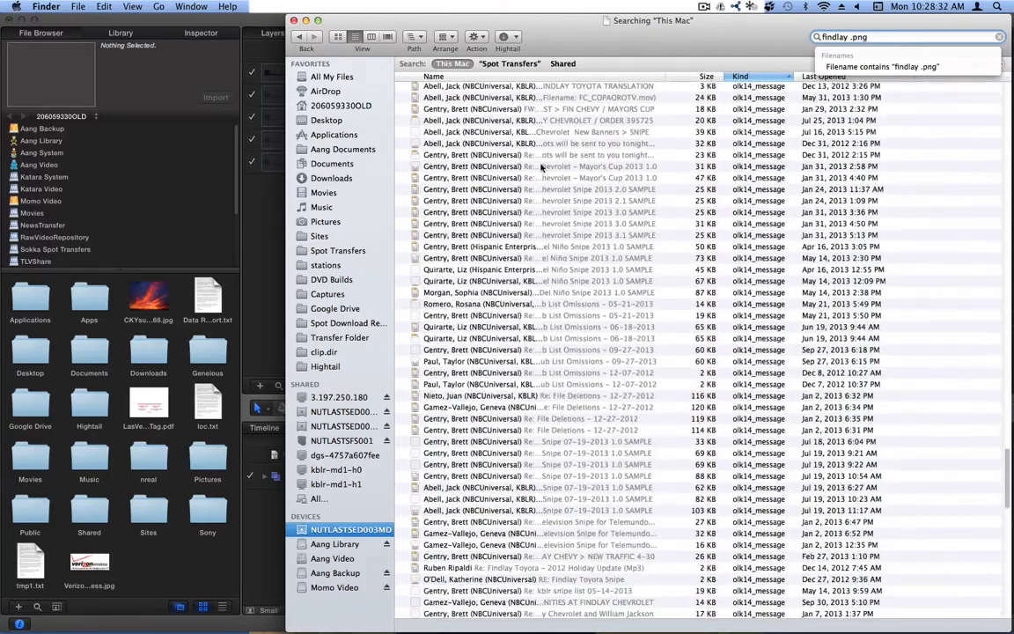
scroll(542, 169, up, 15)
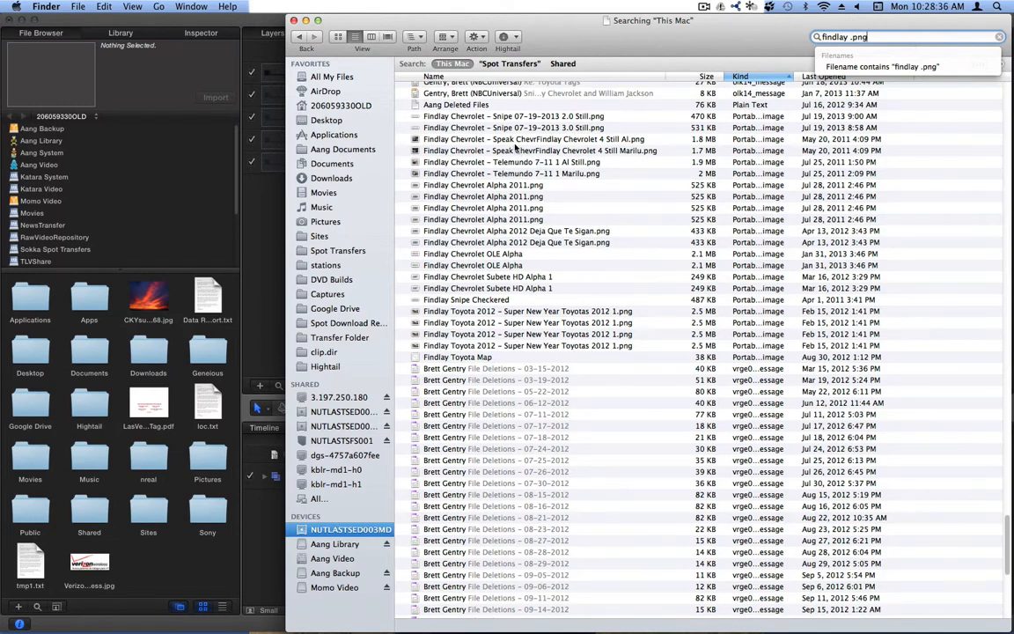
- Preview the Findlay and Snipe stills, then drag Findlay Chevrolet Alpha 2011.png toward Motion
click(514, 142)
key(space)
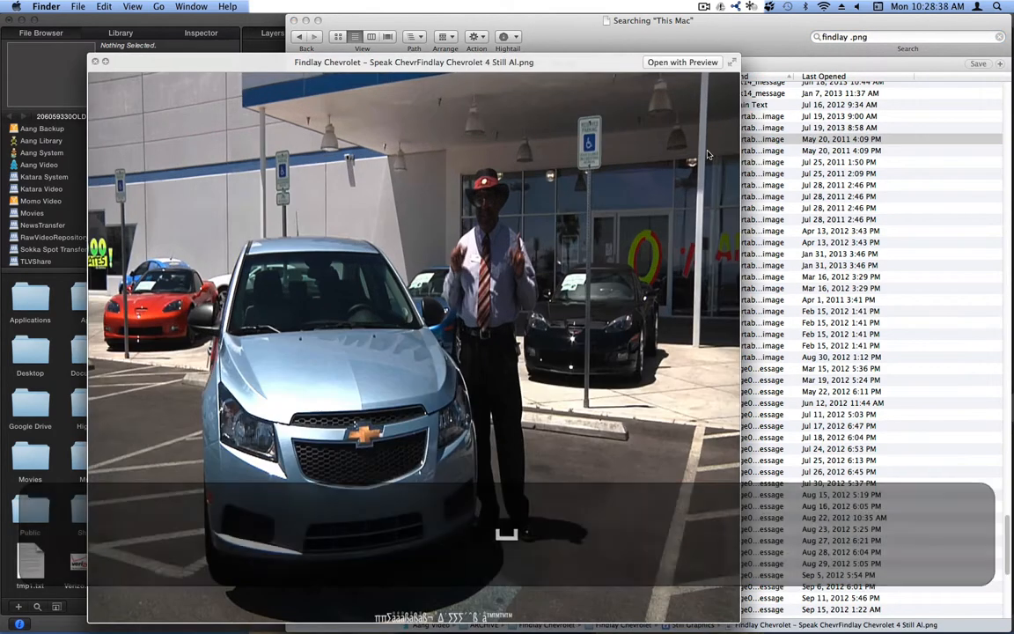
key(space)
click(586, 128)
click(571, 118)
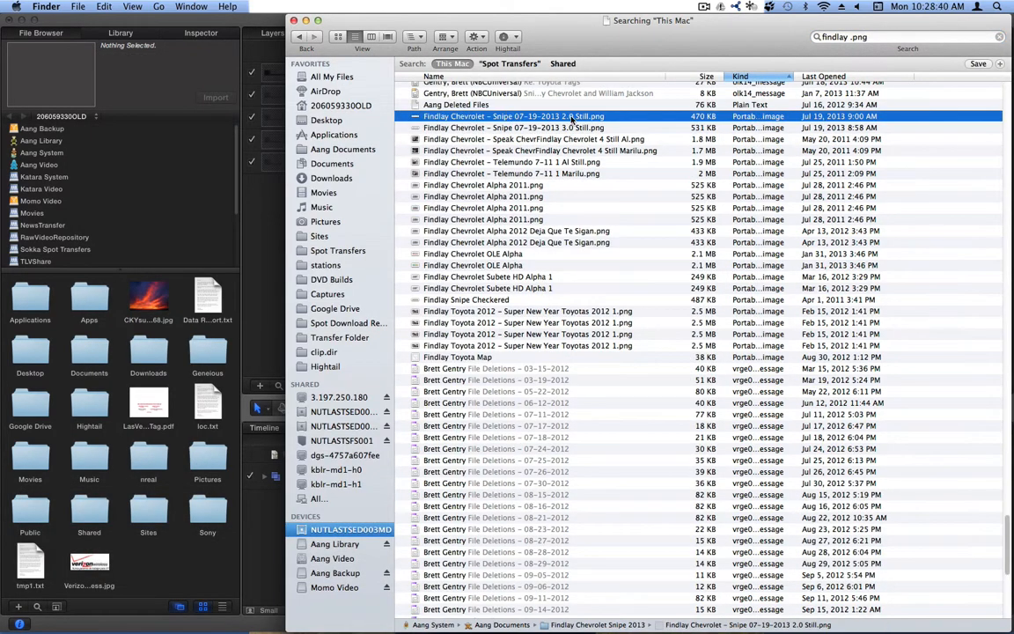
key(space)
key(space)
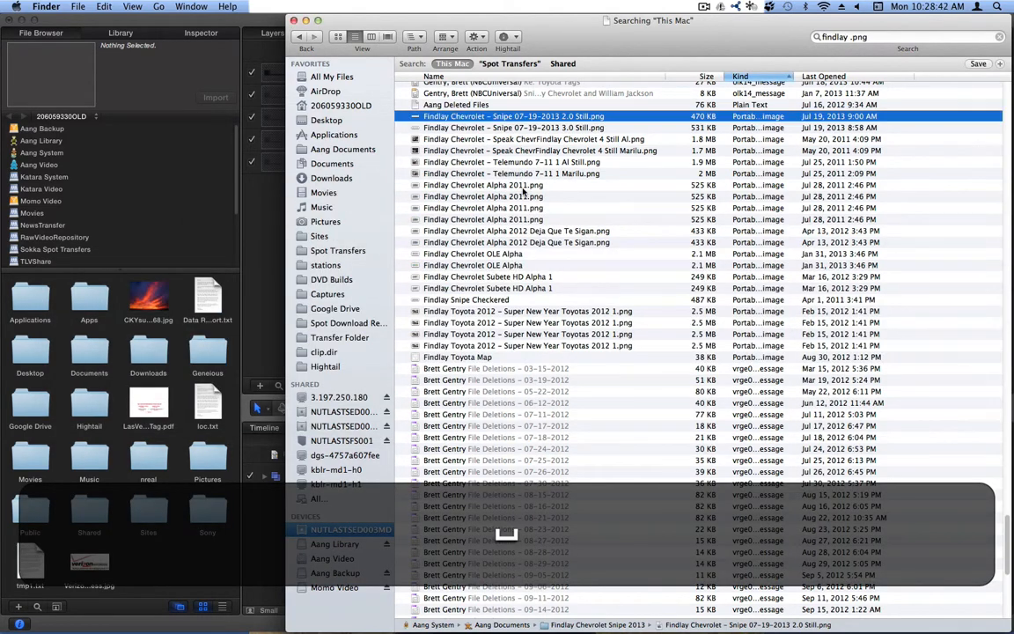
click(481, 185)
key(space)
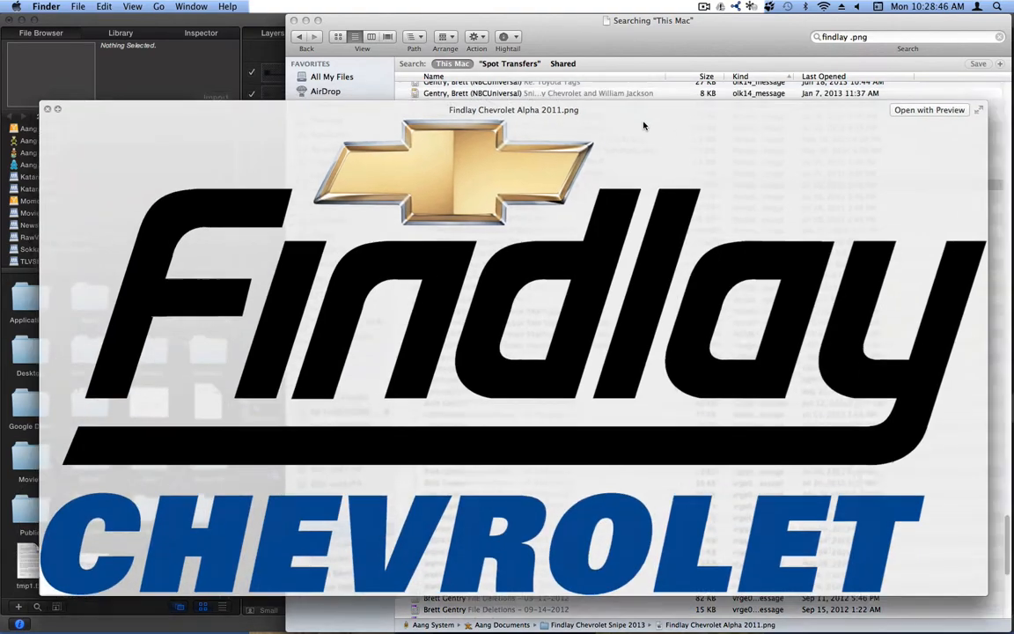
drag(643, 126, 645, 91)
key(space)
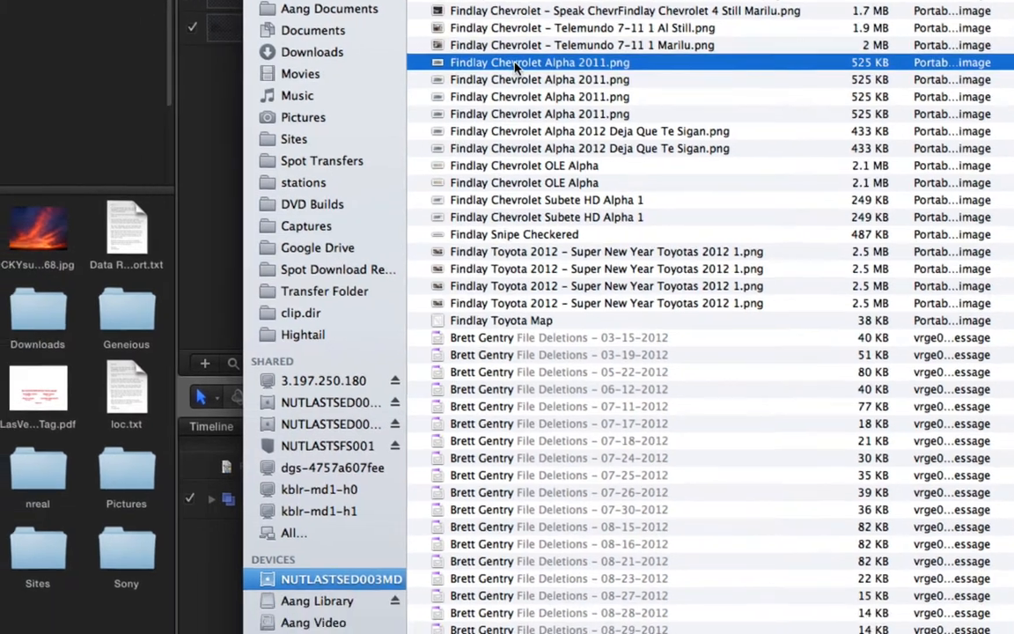
drag(489, 103, 291, 493)
- Drop the Findlay Chevrolet Alpha 2011 logo into Motion and scale it to about 18%
click(256, 451)
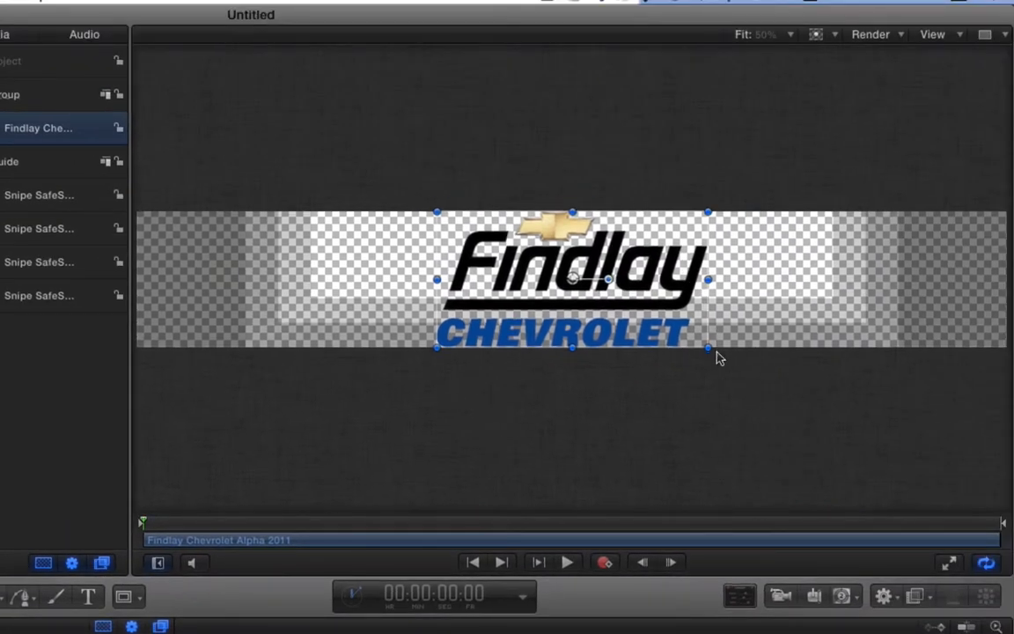
drag(704, 347, 442, 292)
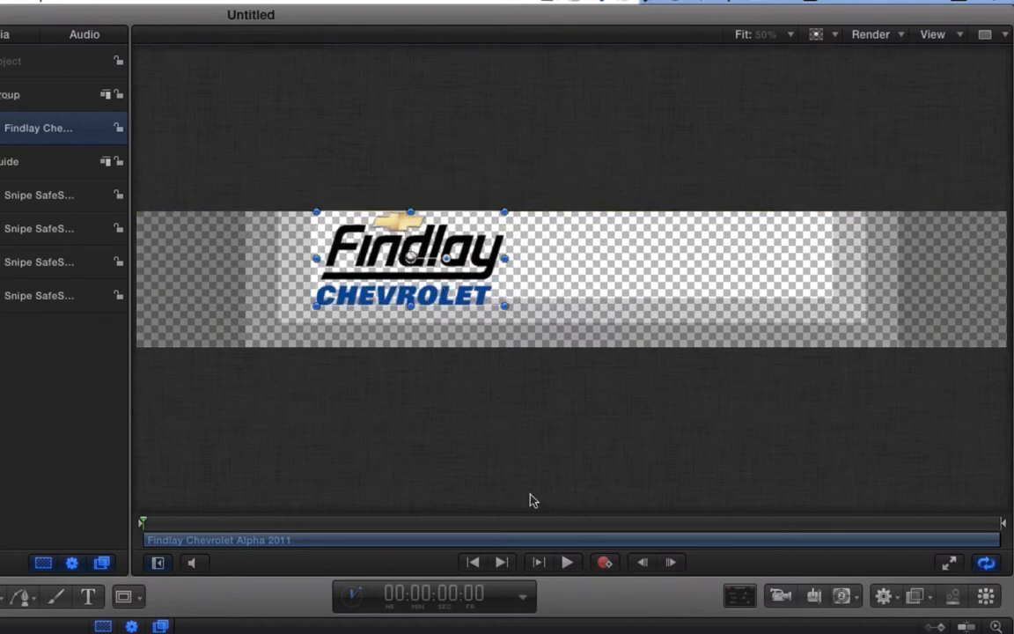
key(super+Tab)
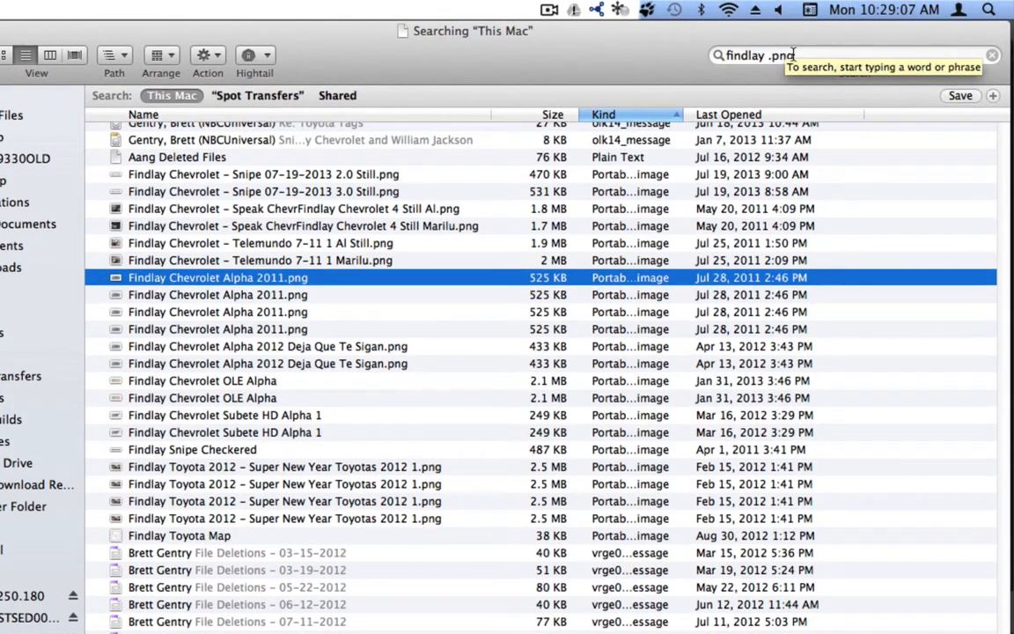
- Change the search to 'findlay .jpg' and add FINDLAY CHEVROLET FOR Telemundo SNIPE.jpg to Motion's timeline
drag(793, 56, 774, 57)
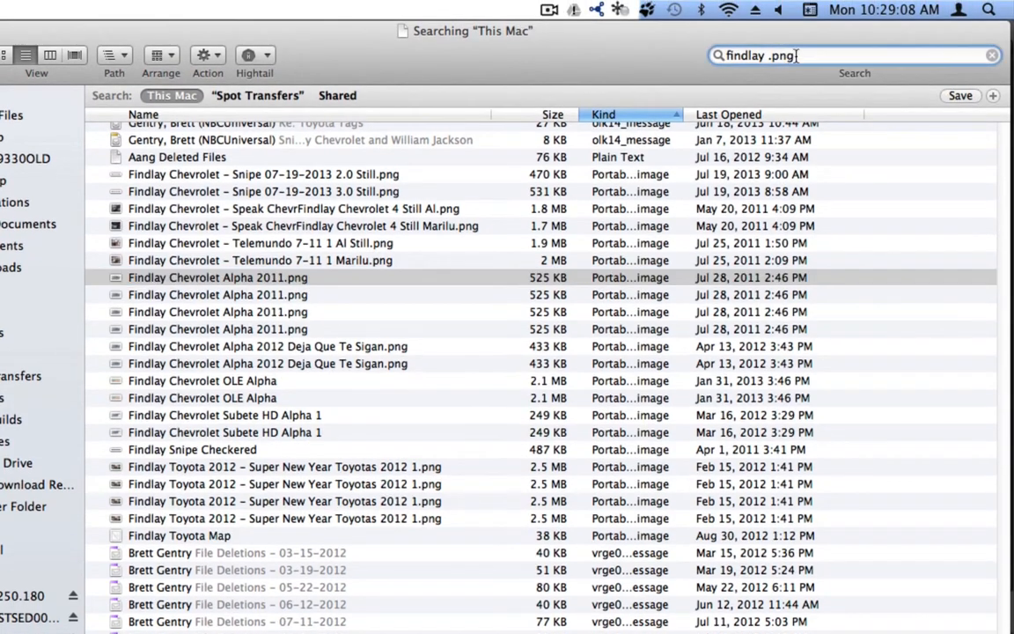
text(jpg)
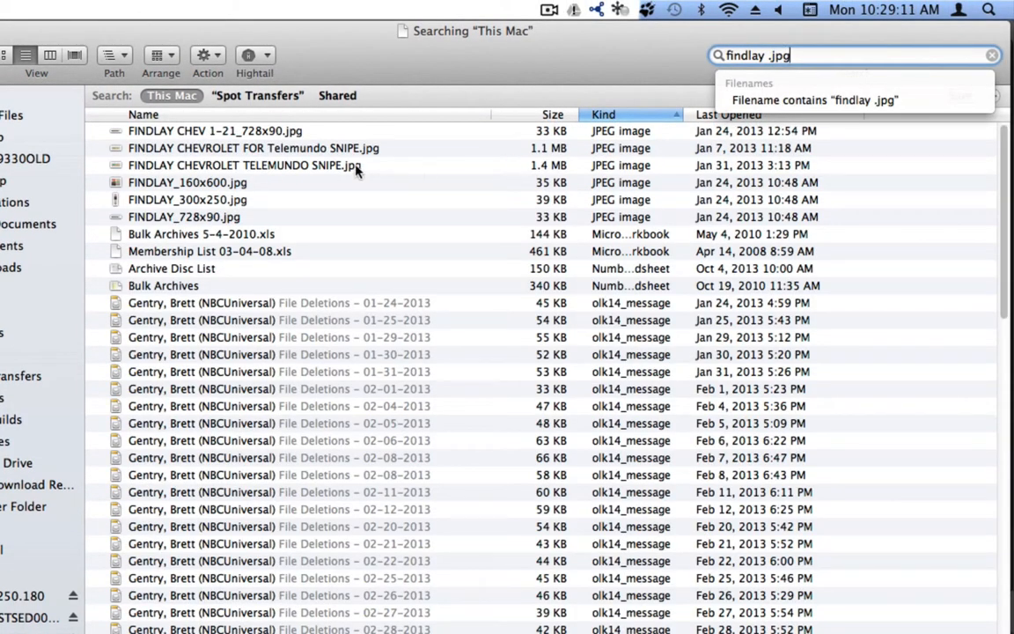
click(181, 134)
key(space)
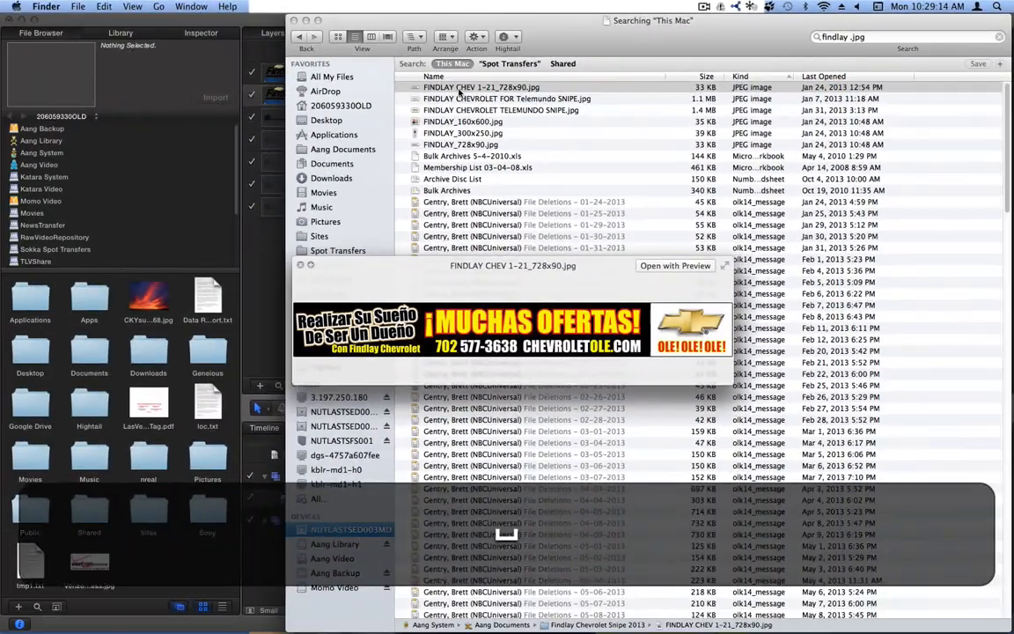
key(Down)
key(Down)
key(Up)
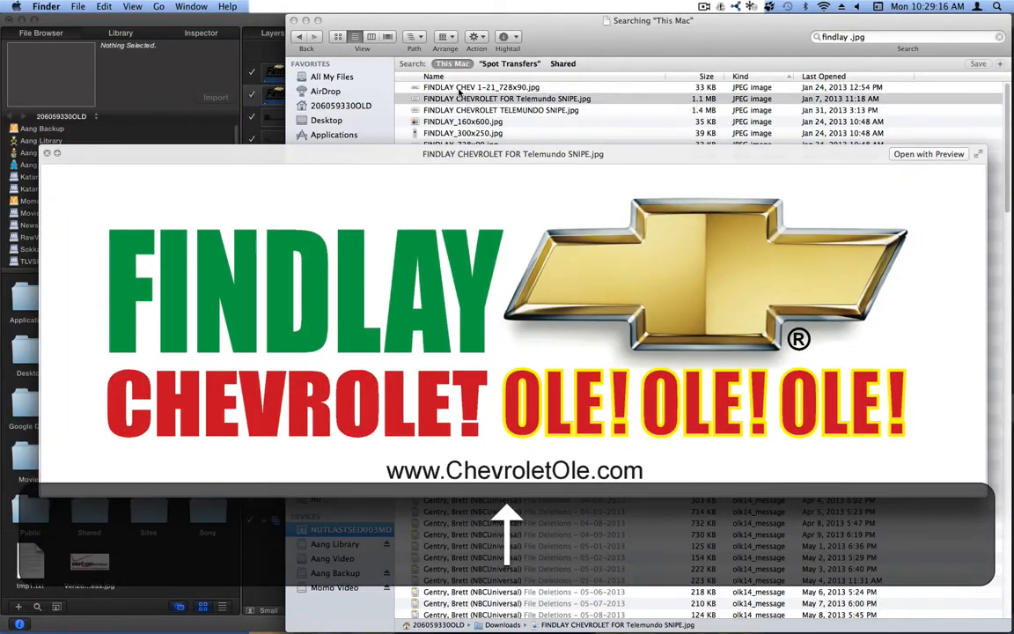
key(space)
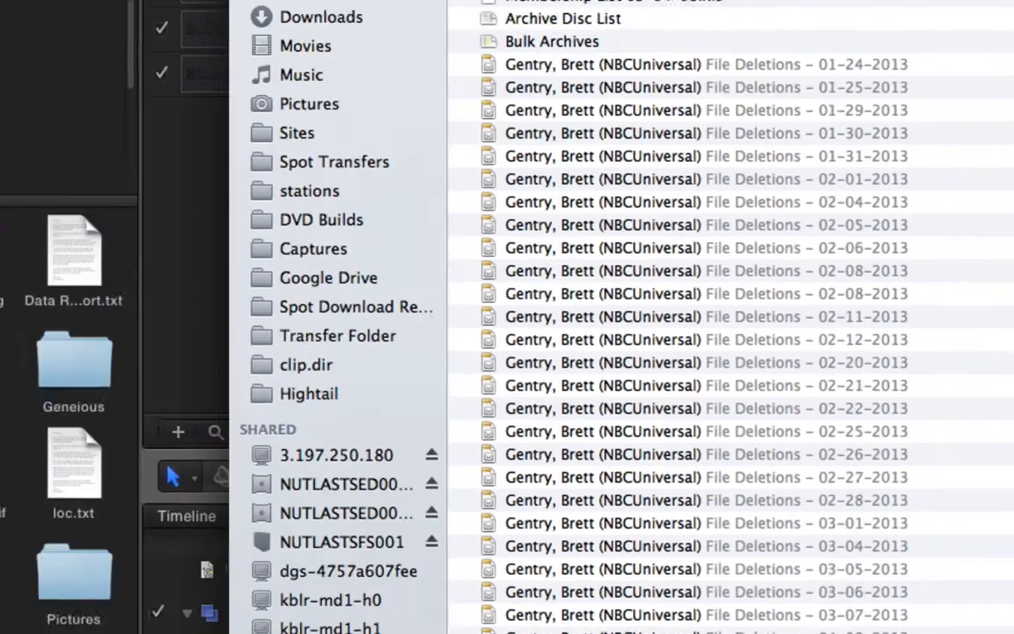
drag(620, 7, 326, 459)
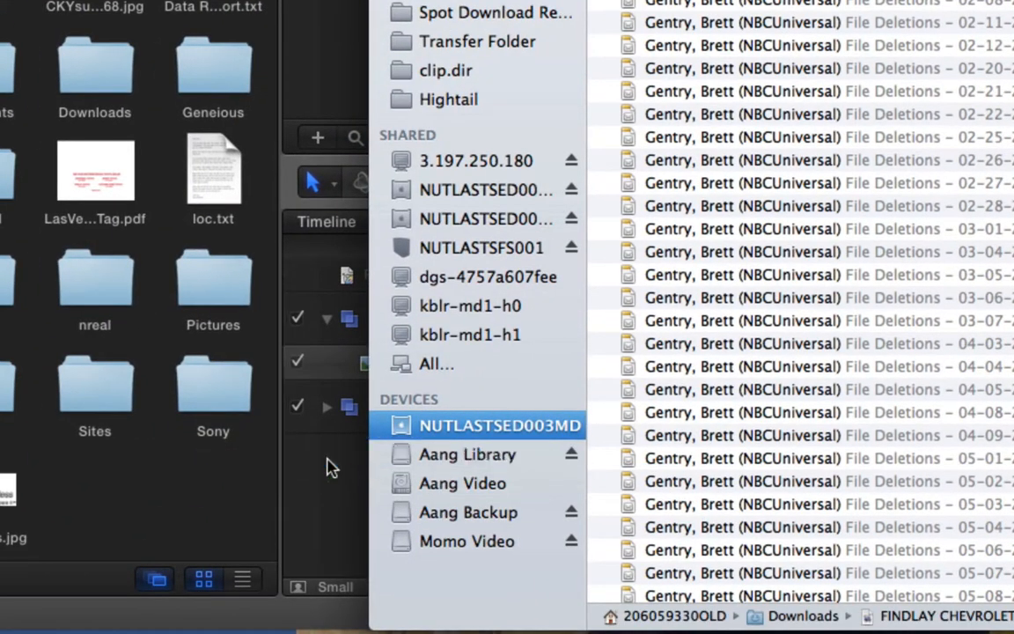
click(331, 513)
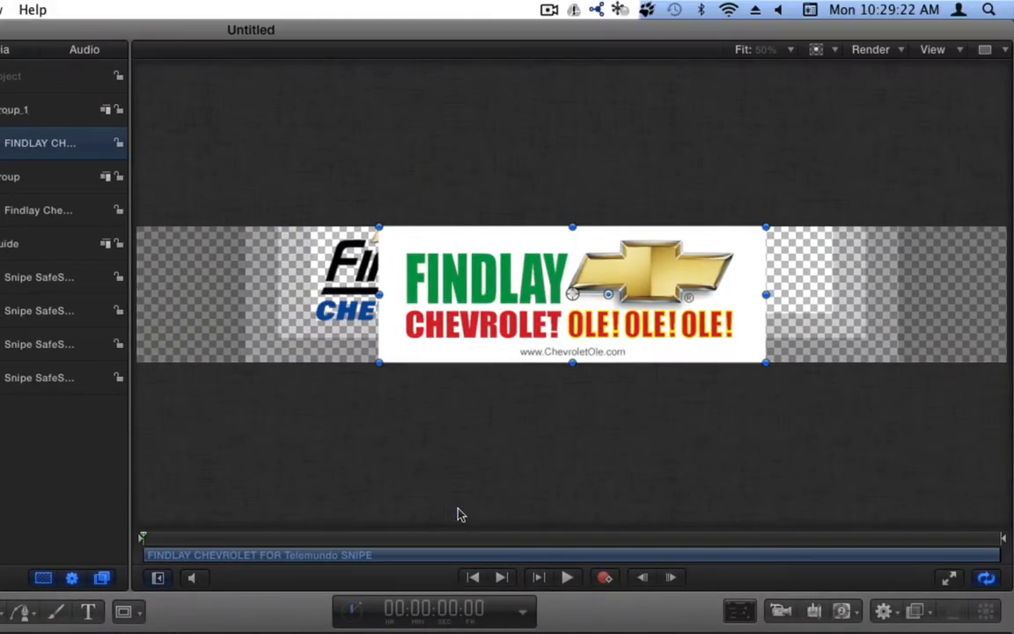
- Shrink the Telemundo SNIPE image, place it right of the logo, and reorder the groups
drag(382, 362, 468, 331)
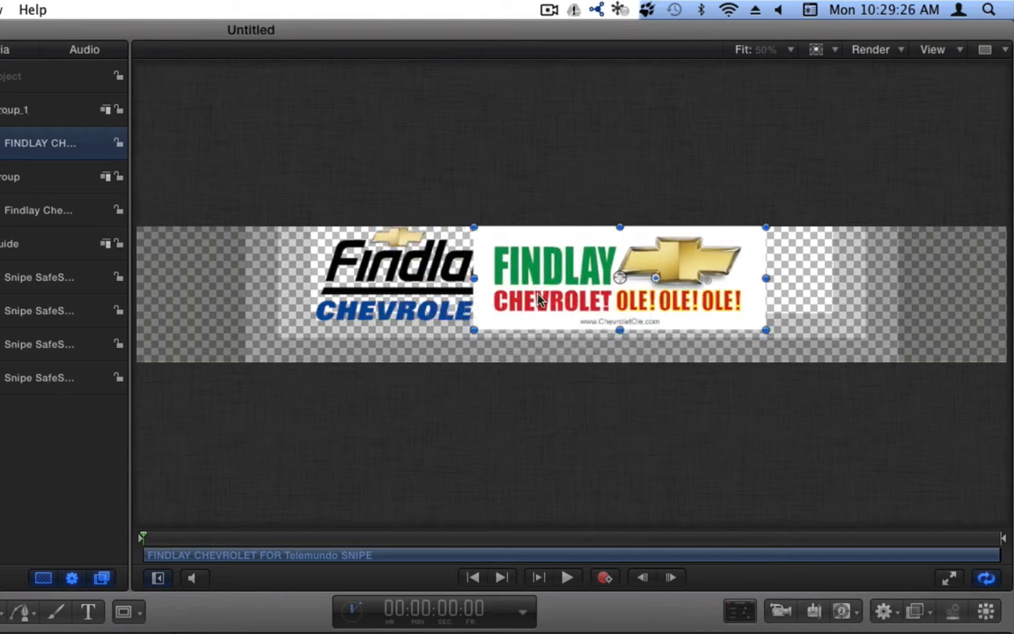
drag(534, 305, 583, 301)
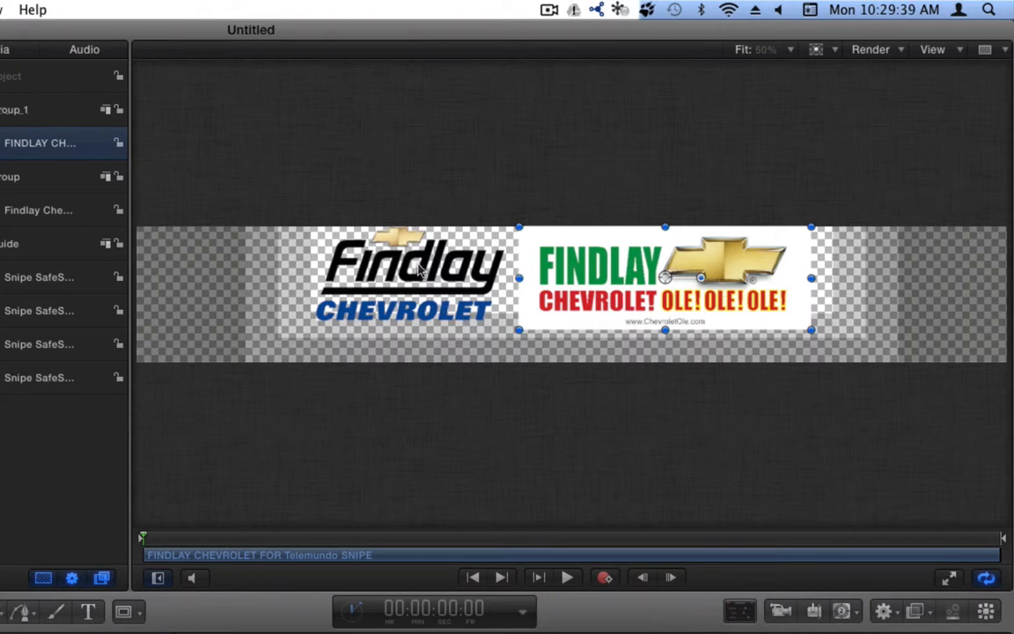
click(379, 241)
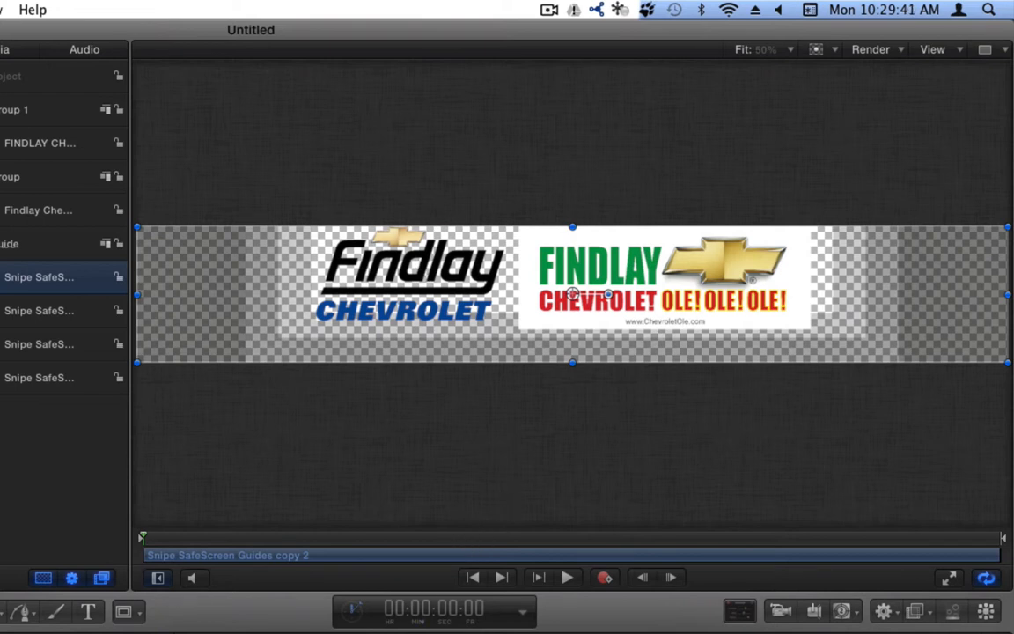
click(445, 272)
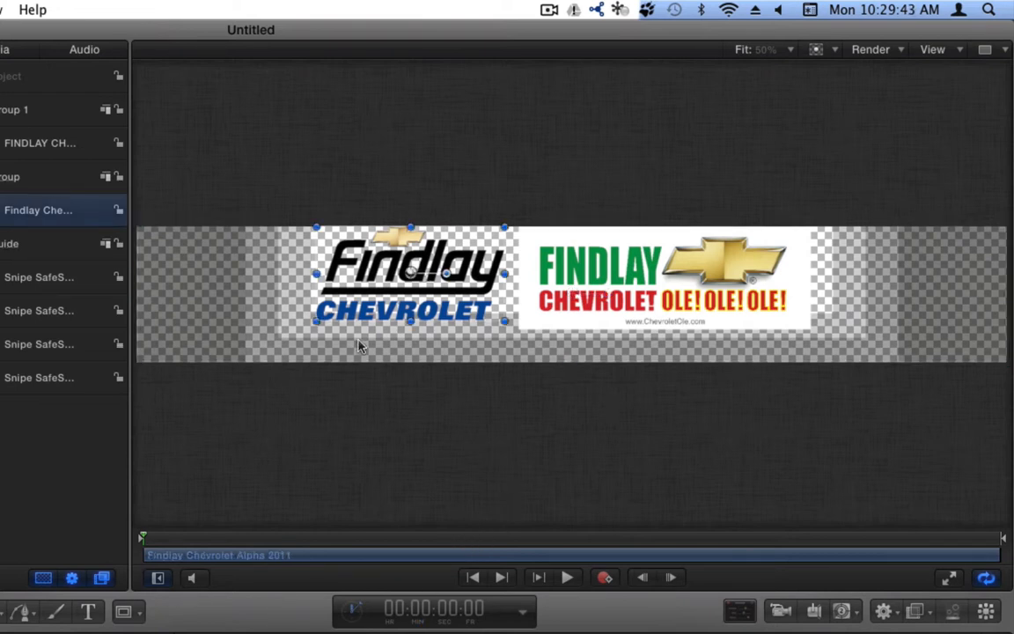
click(405, 297)
drag(7, 177, 7, 95)
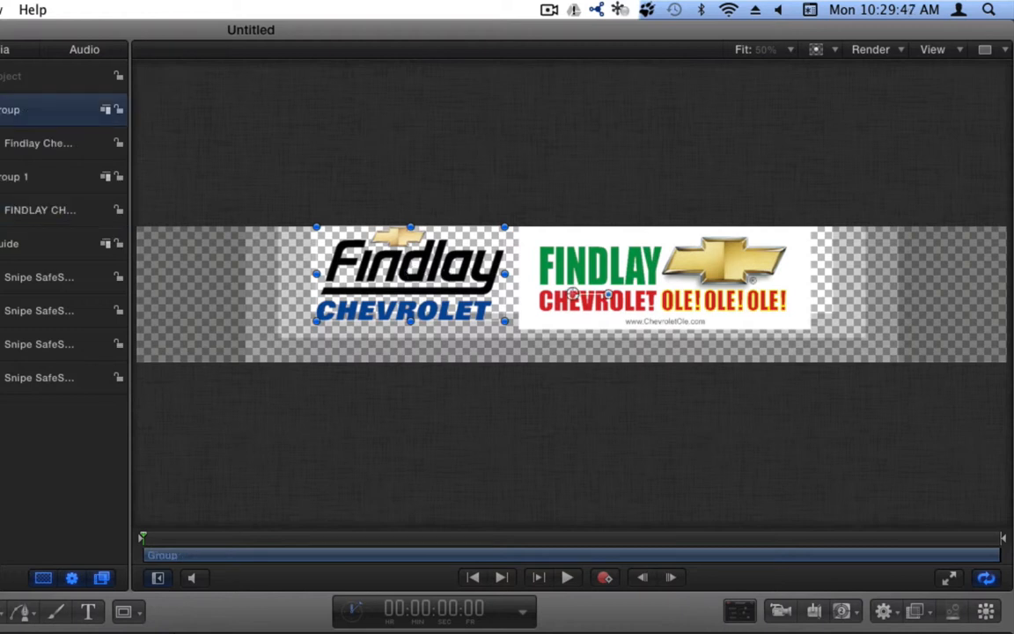
drag(392, 312, 373, 287)
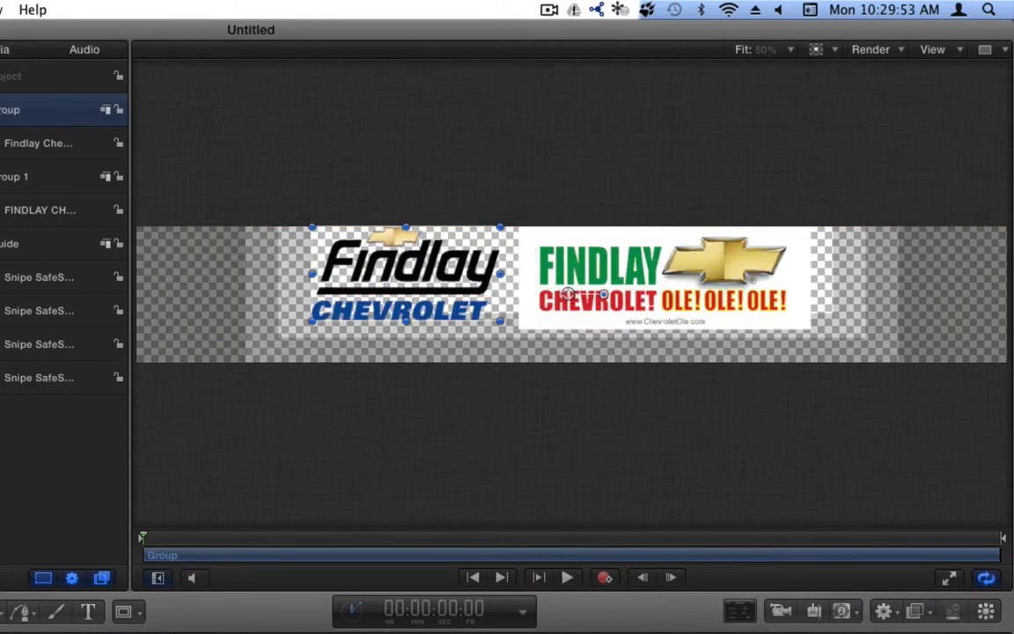
- Delete the group containing the OLE! OLE! OLE! banner
click(7, 210)
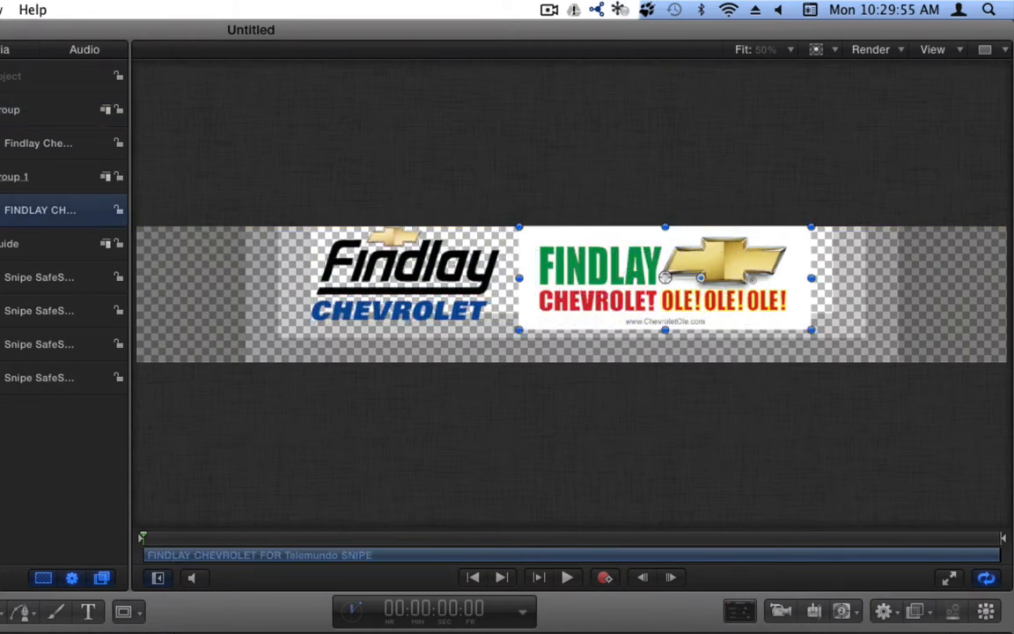
click(7, 177)
key(Delete)
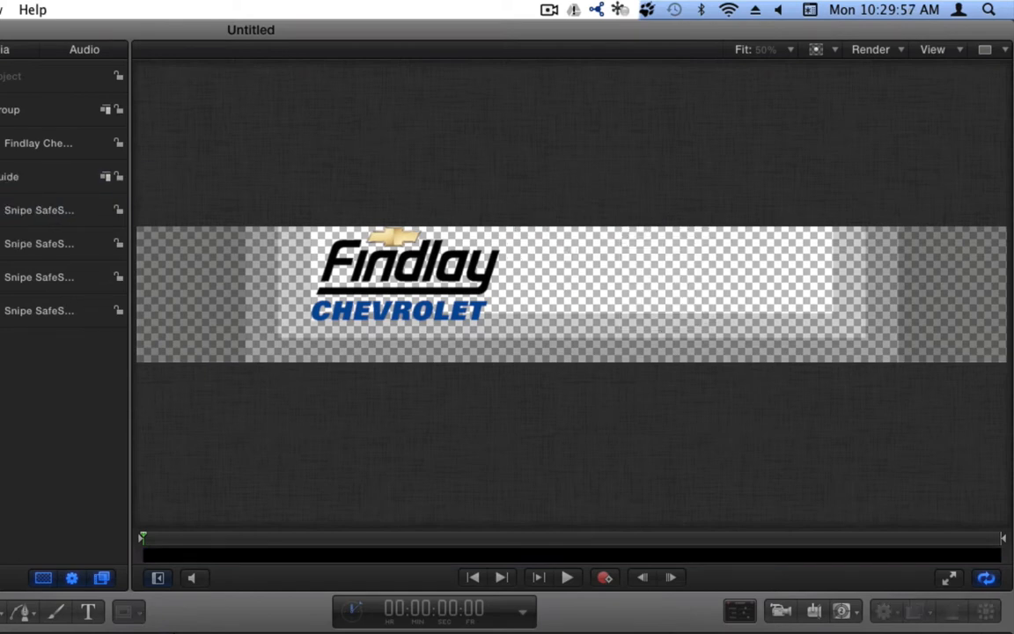
- Replace the Finder search with '.psd' to list Photoshop files
key(super+Tab)
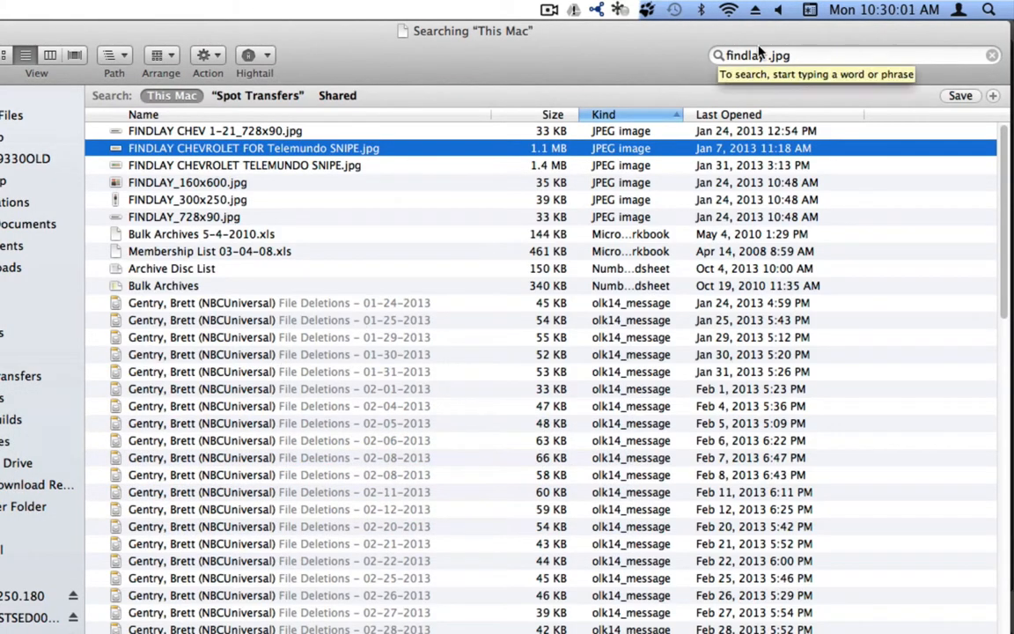
click(801, 55)
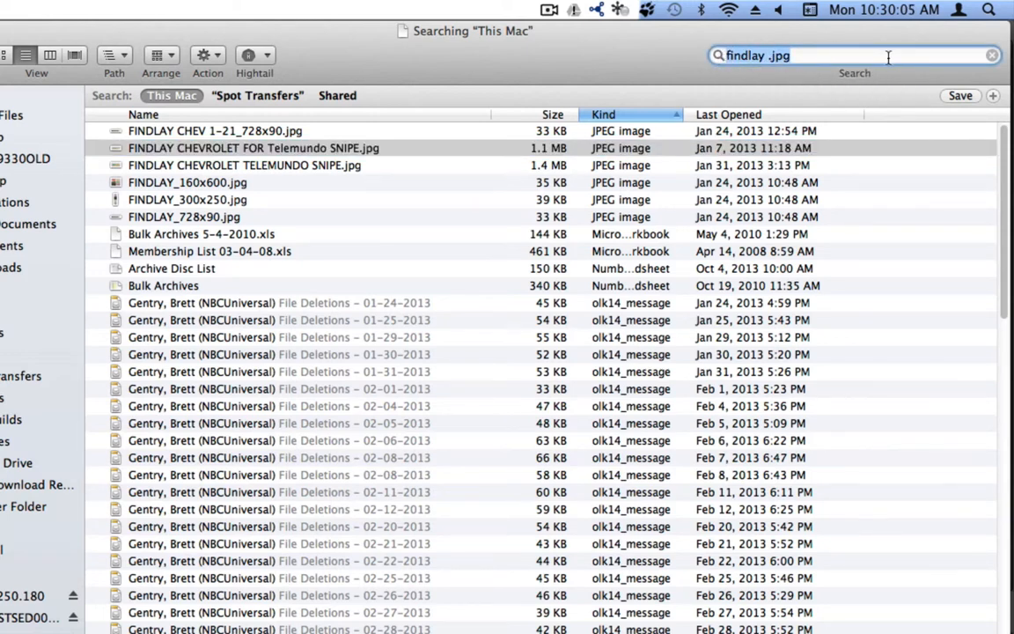
key(super+a)
key(BackSpace)
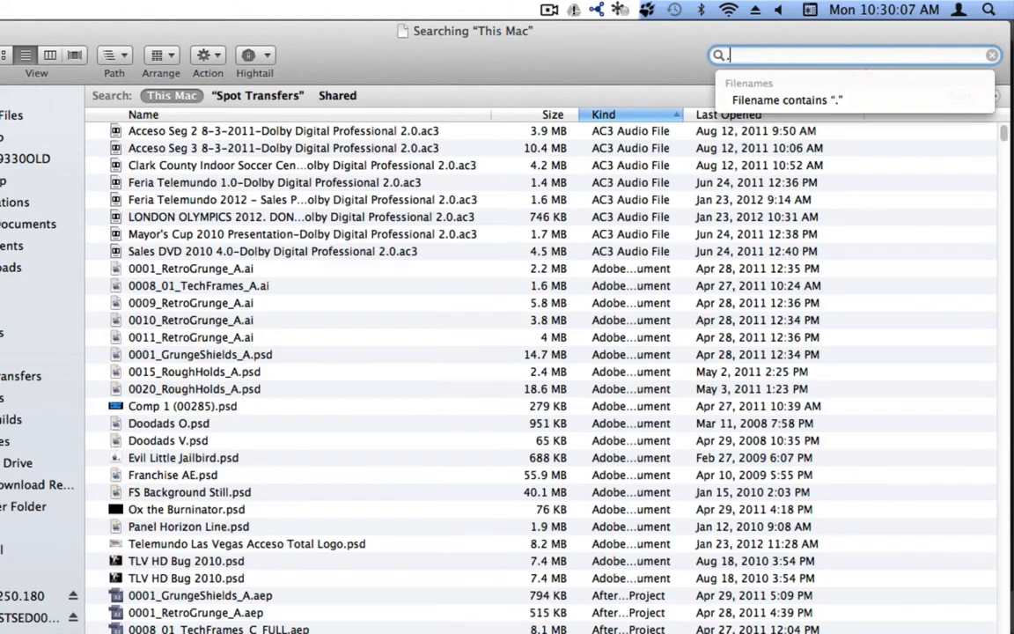
text(.psd)
key(Down)
key(Down)
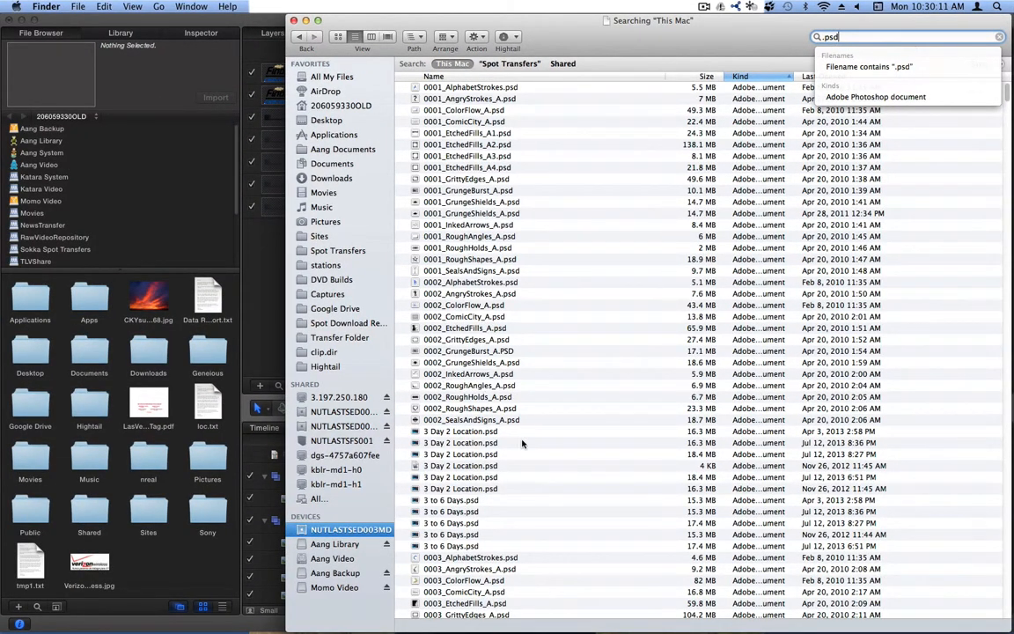
- Quick Look 3 Day 2 Location.psd and 3 to 6 Days.psd to compare them
click(456, 455)
key(space)
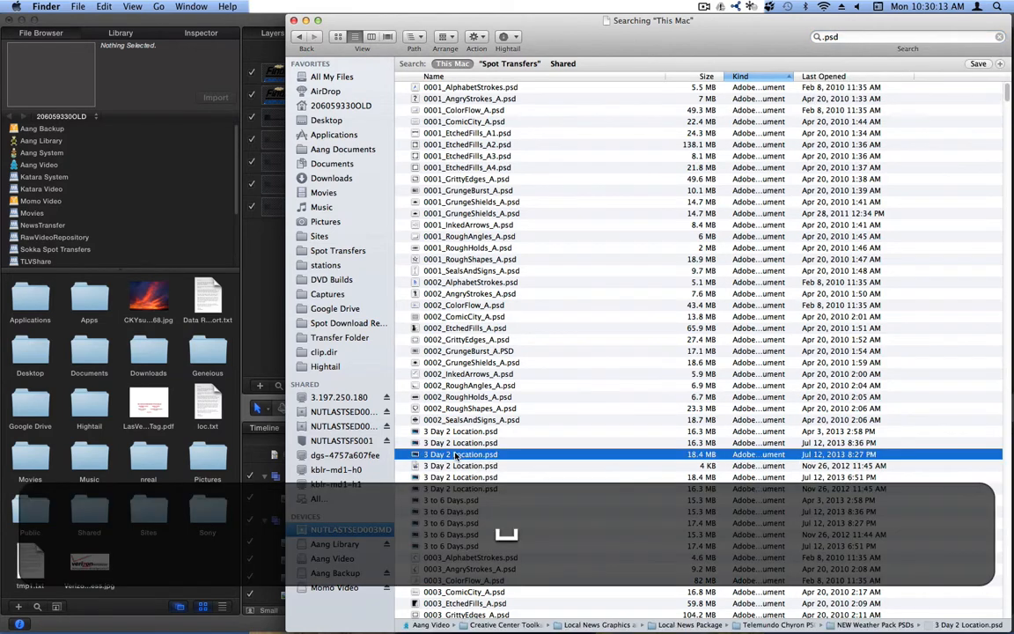
key(space)
click(451, 511)
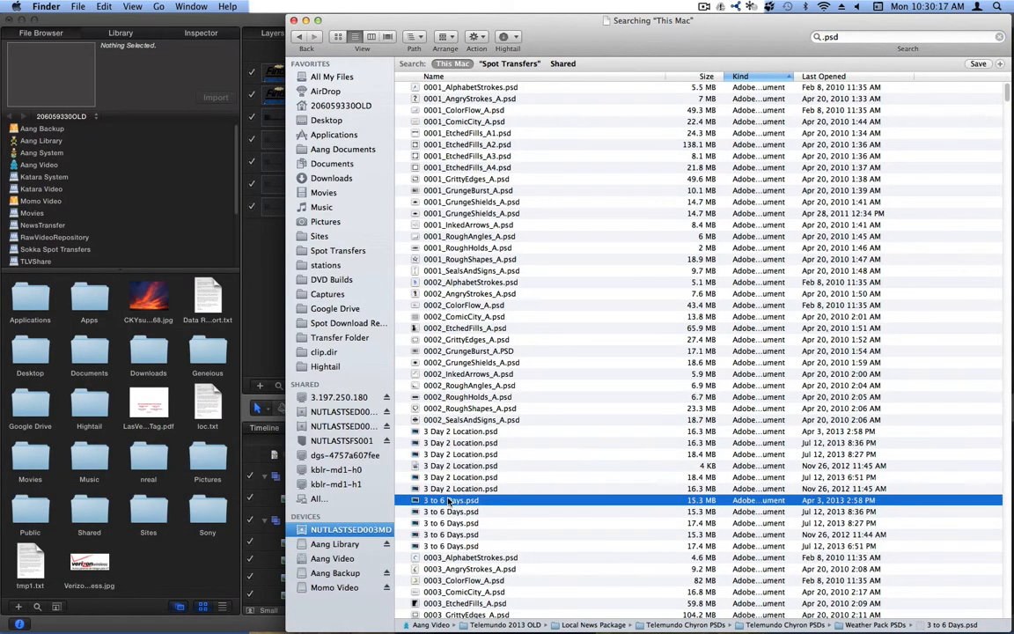
key(space)
key(space)
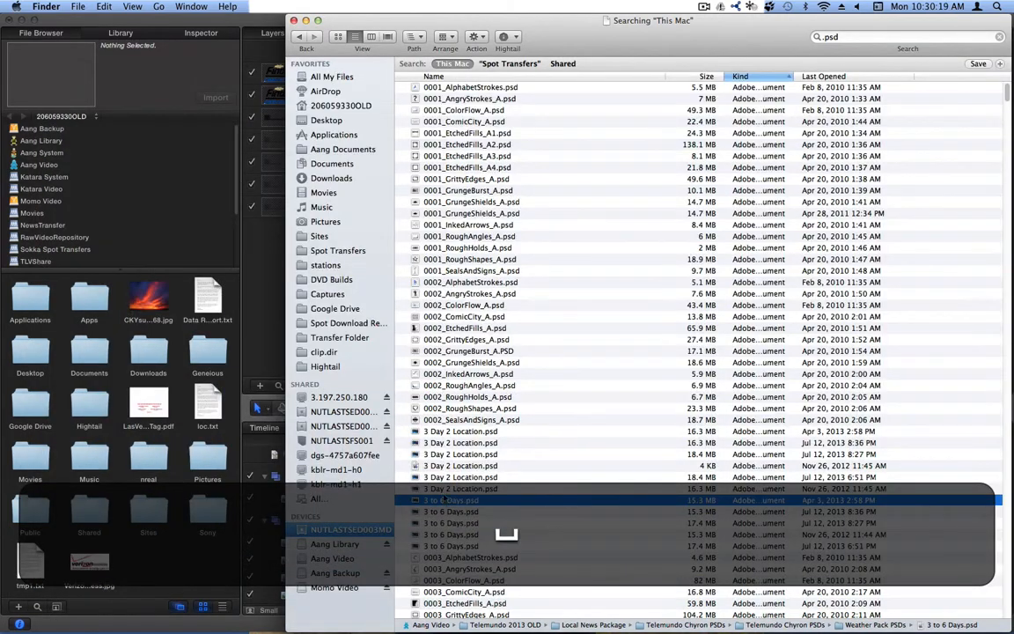
drag(486, 27, 726, 26)
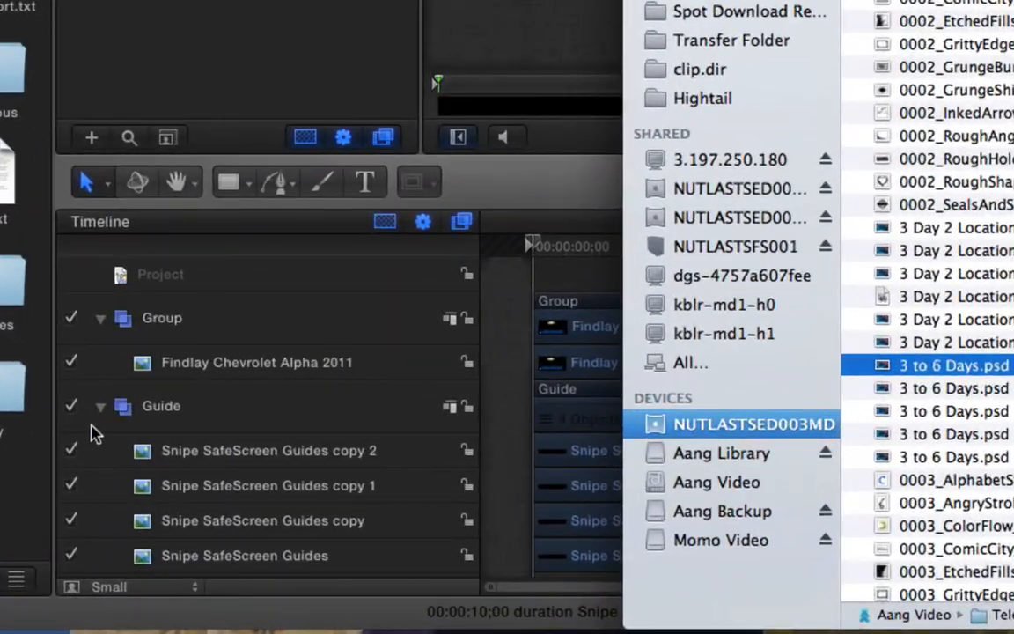
- Drag 3 to 6 Days.psd from Finder into the Motion timeline
click(265, 522)
click(265, 523)
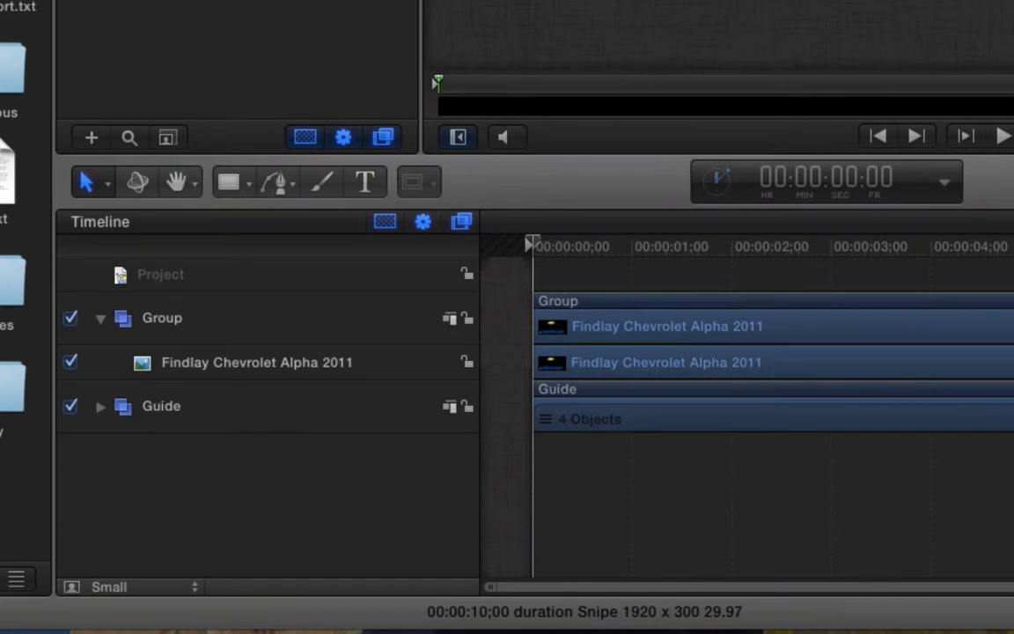
key(super+Tab)
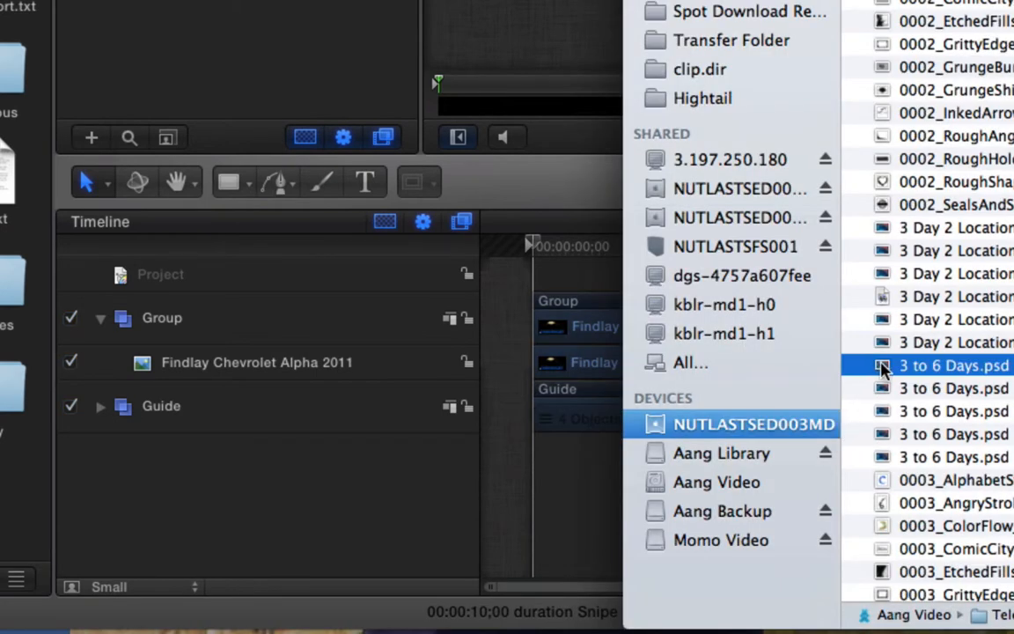
drag(883, 367, 273, 412)
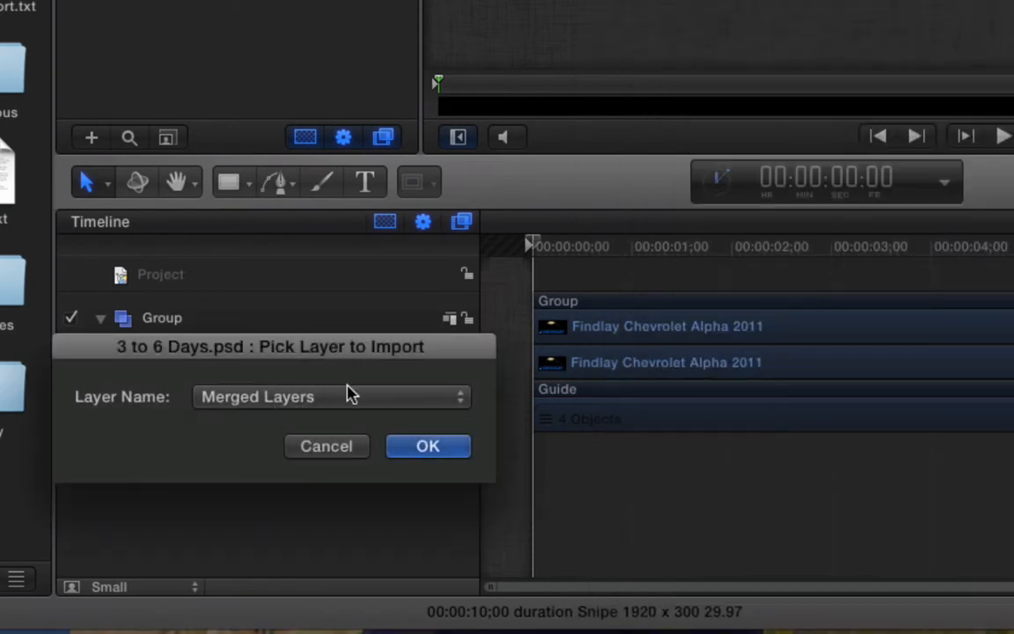
- Choose All Layers in the Photoshop import prompt and confirm
click(347, 396)
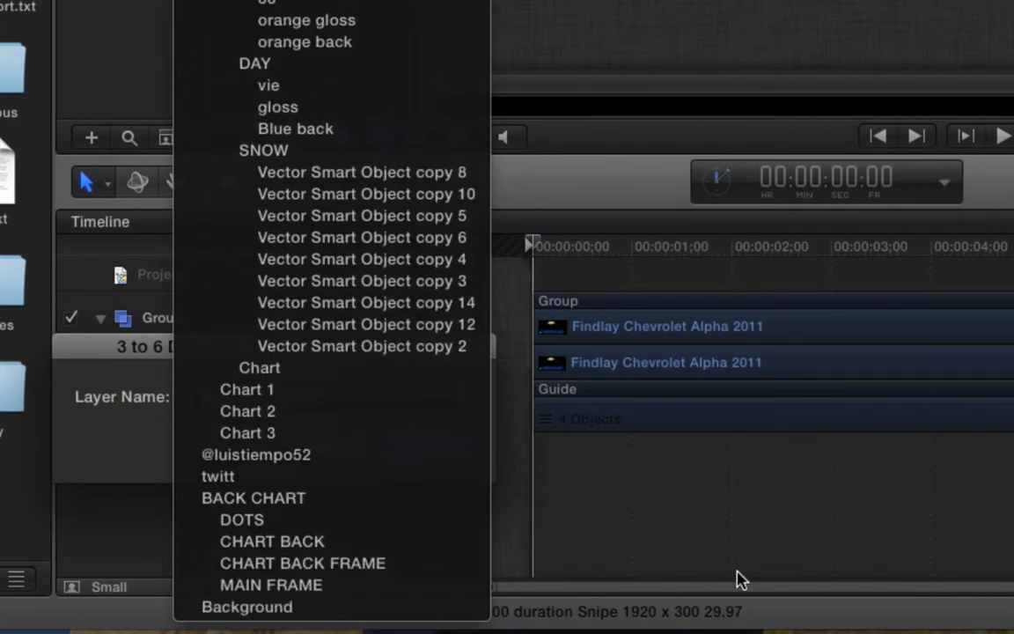
click(775, 517)
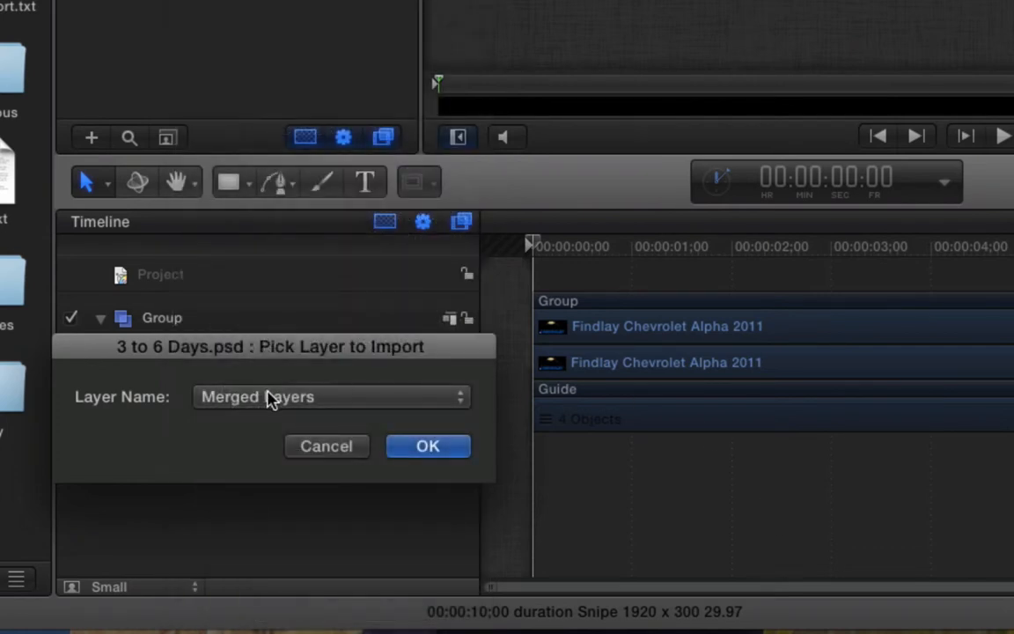
click(335, 398)
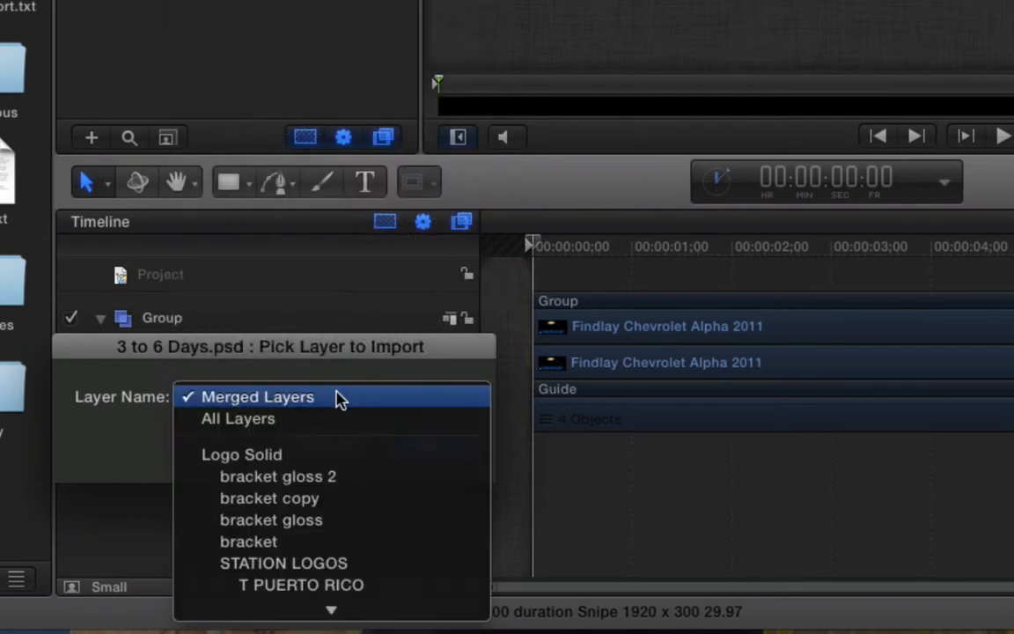
click(326, 430)
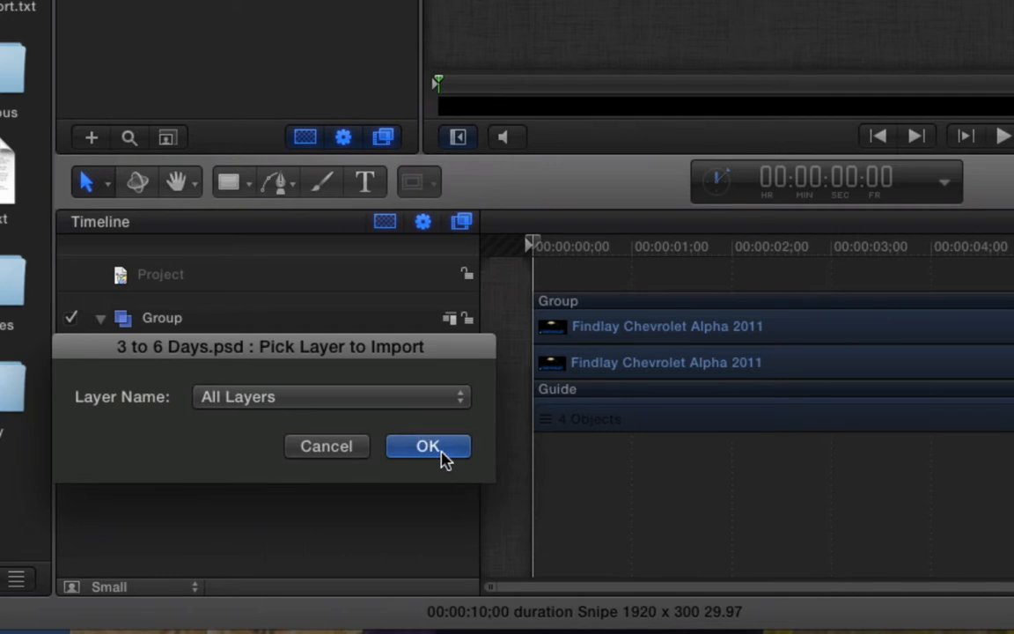
click(442, 454)
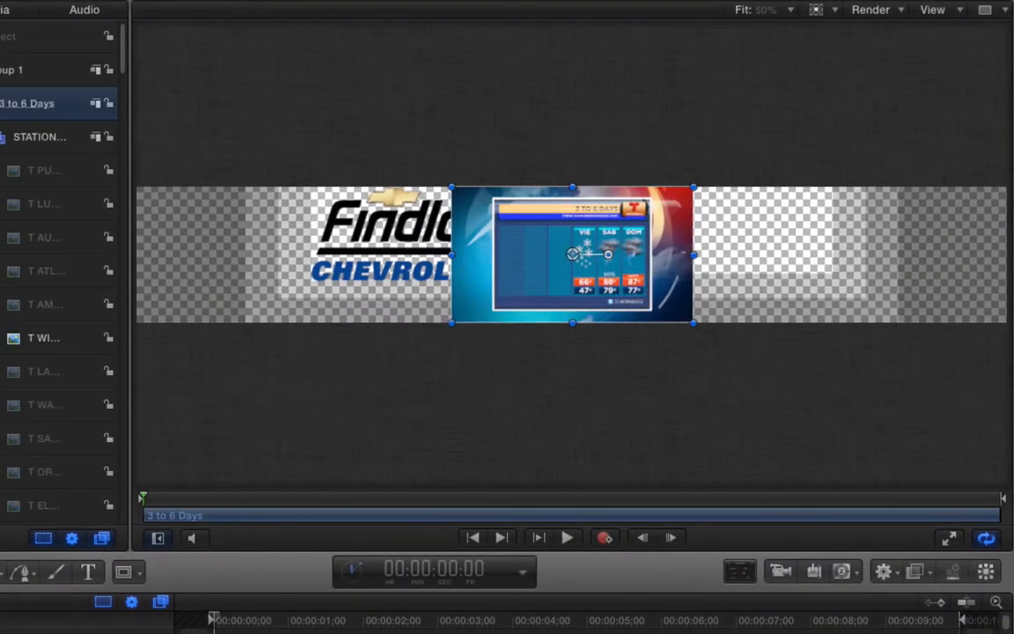
- Scale Group 1's weather graphic down to about 58% and drag it beside the Findlay logo
click(12, 69)
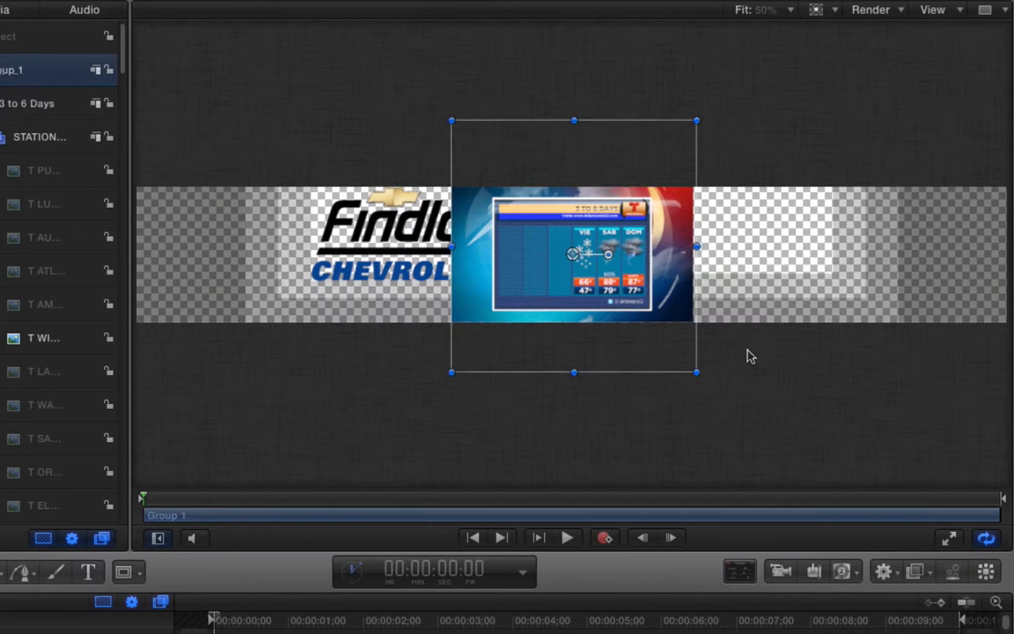
drag(696, 371, 606, 278)
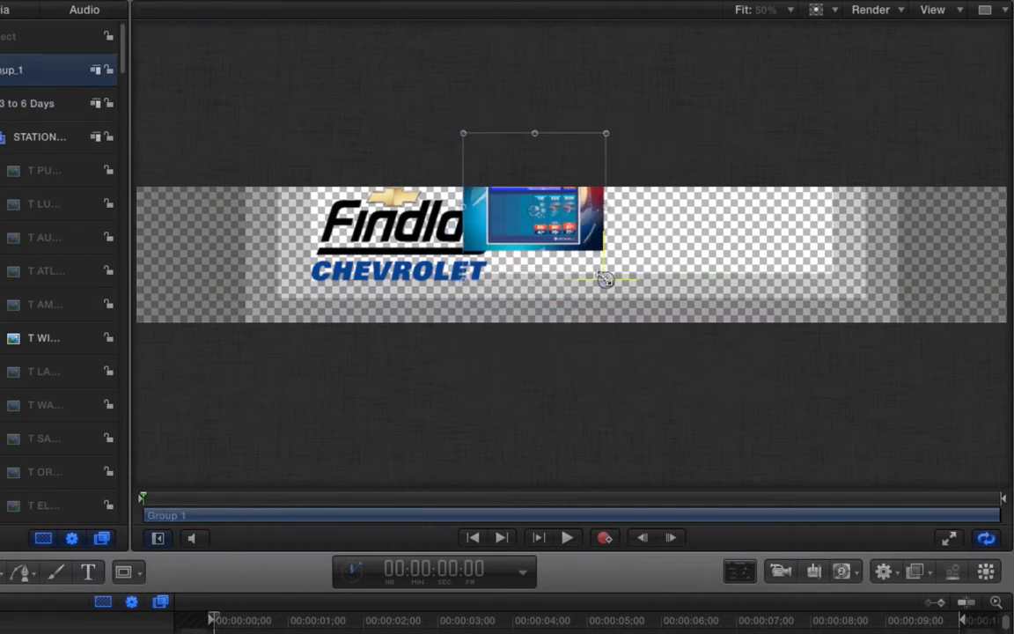
drag(581, 234, 630, 245)
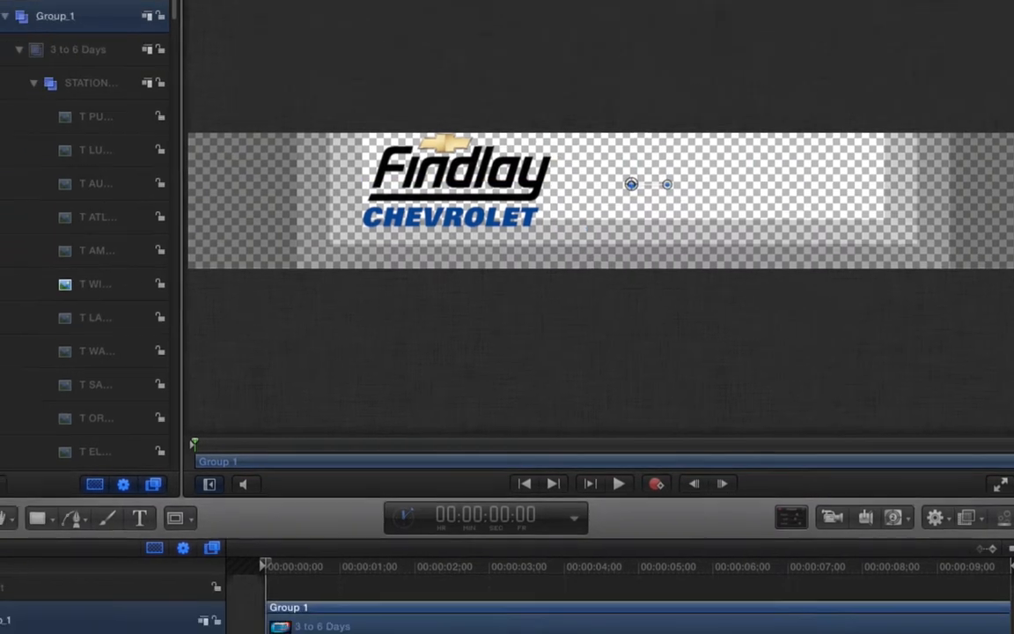
- Turn on the Puerto Rico, Lubbock, Austin, Atlanta and Amarillo station logo layers, toggling Wisconsin
scroll(163, 570, down, 2)
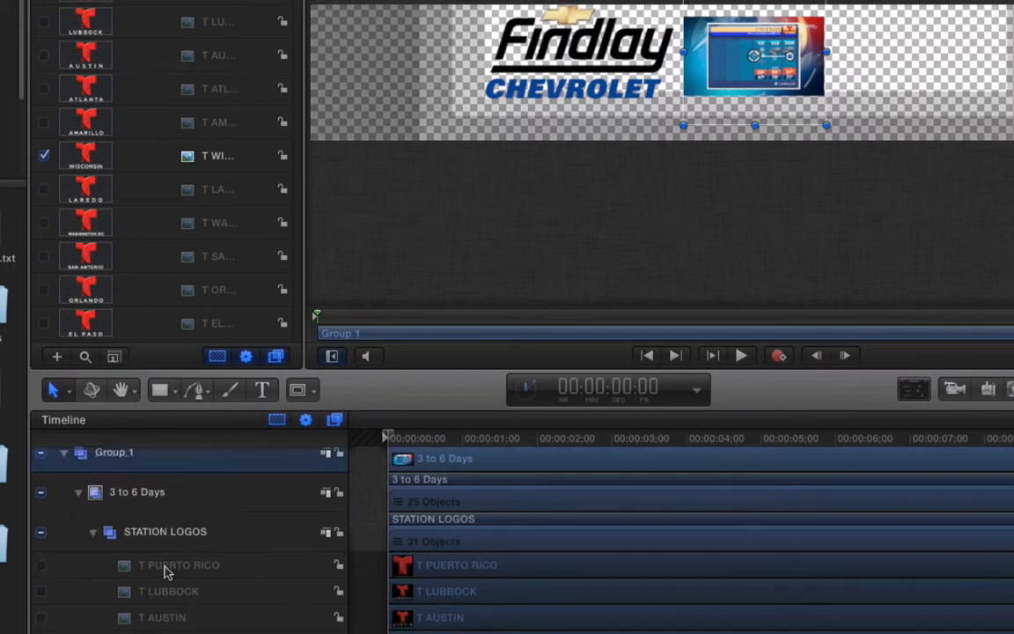
click(42, 542)
click(41, 569)
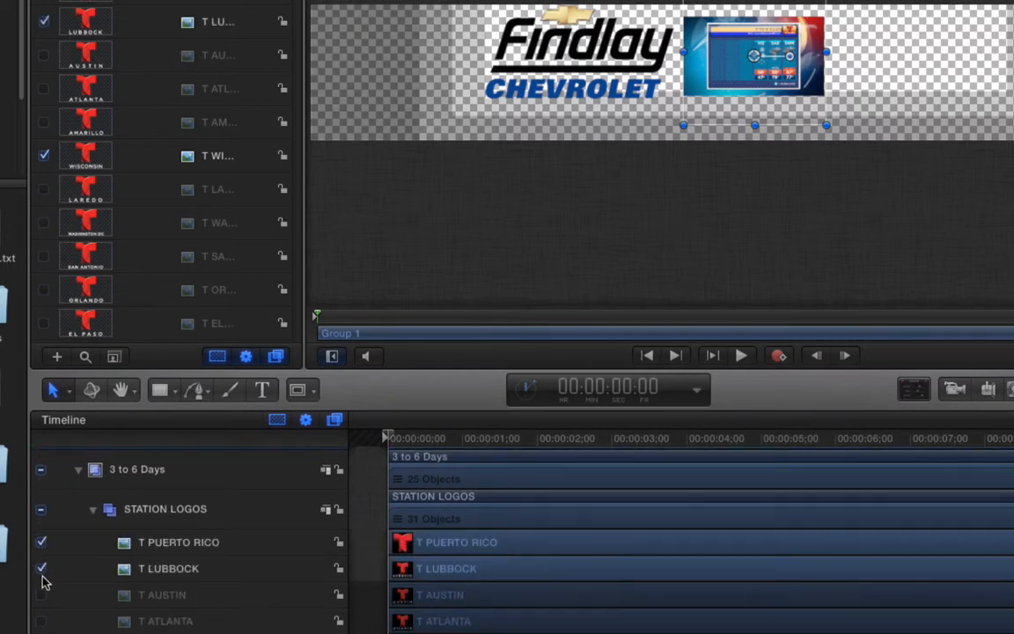
click(42, 595)
click(41, 622)
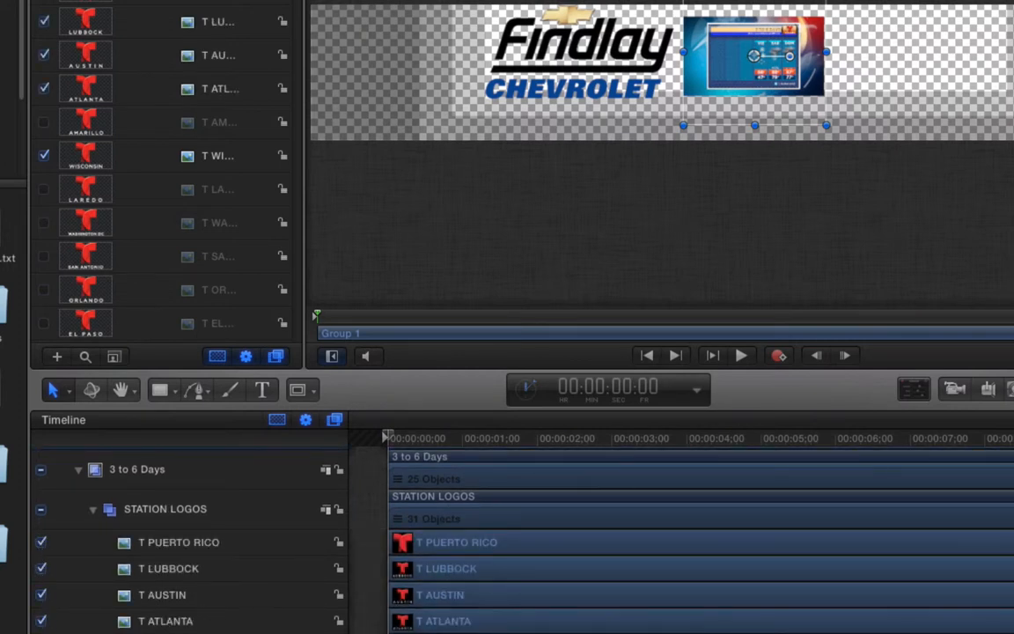
click(41, 631)
click(44, 156)
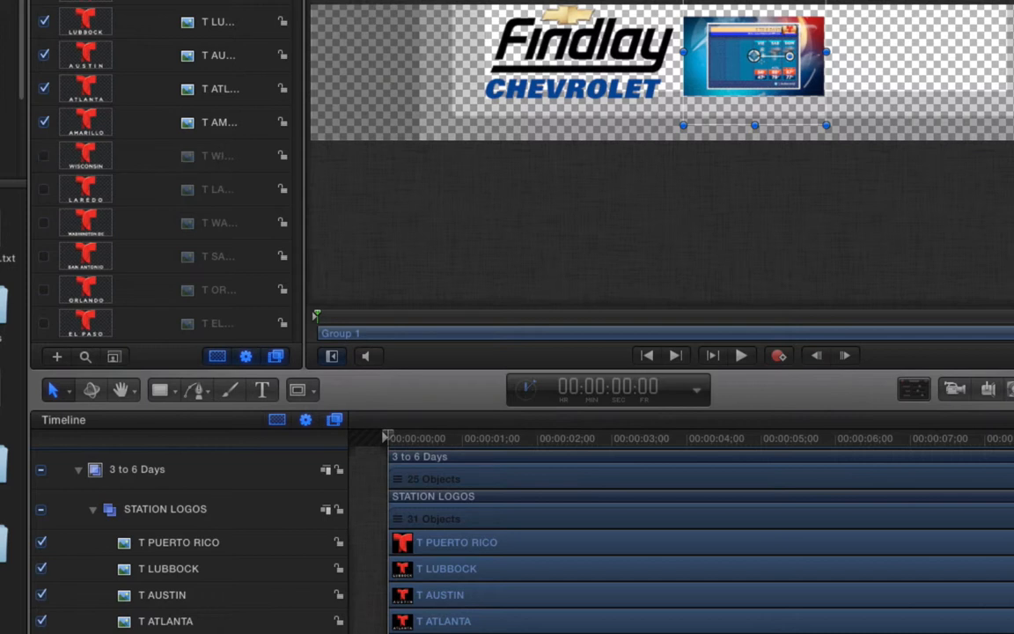
click(44, 156)
- Enlarge the weather graphic and turn the Puerto Rico, Lubbock, Austin, Atlanta, Amarillo and Wisconsin logos off
drag(827, 124, 591, 183)
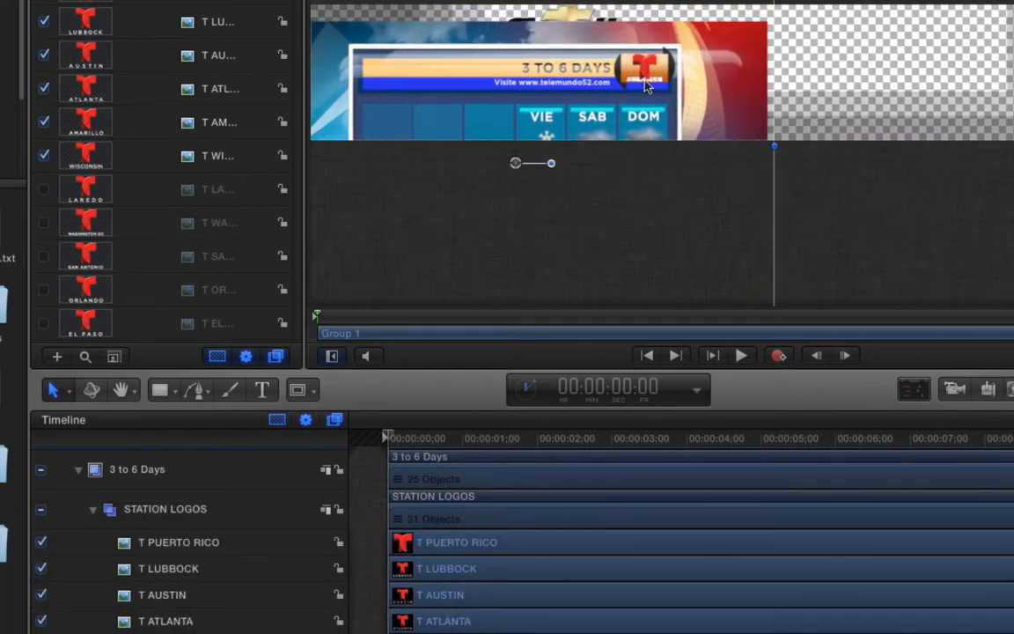
click(40, 542)
click(40, 568)
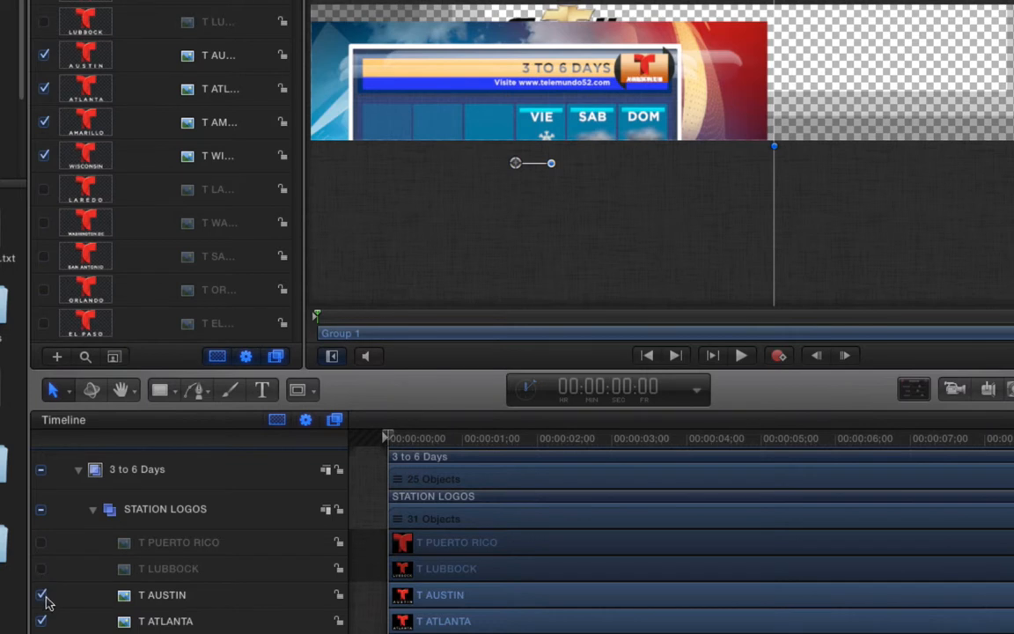
click(40, 595)
click(40, 621)
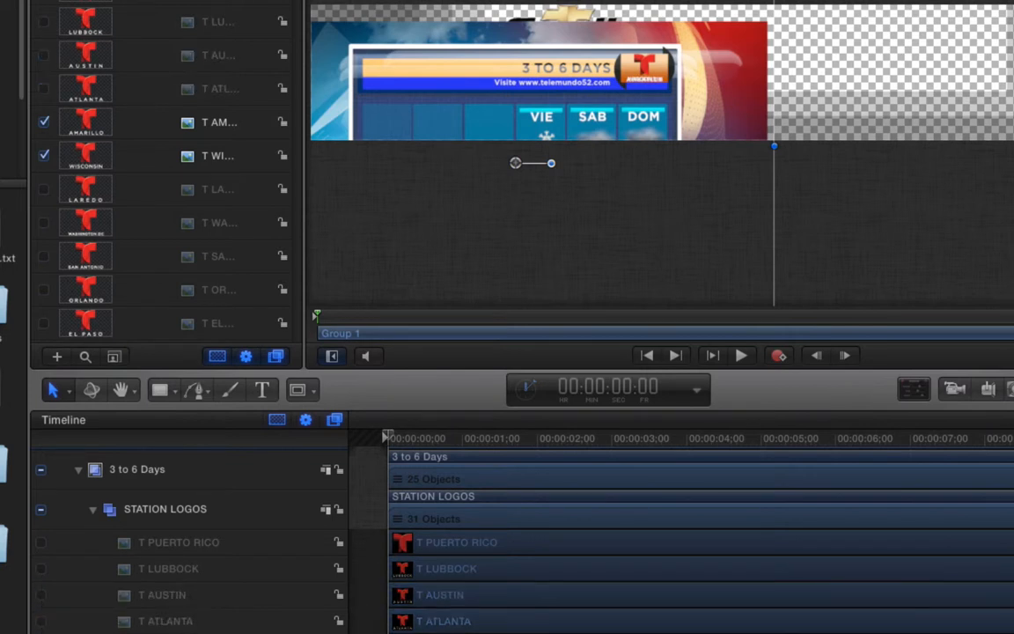
scroll(352, 546, down, 2)
click(40, 596)
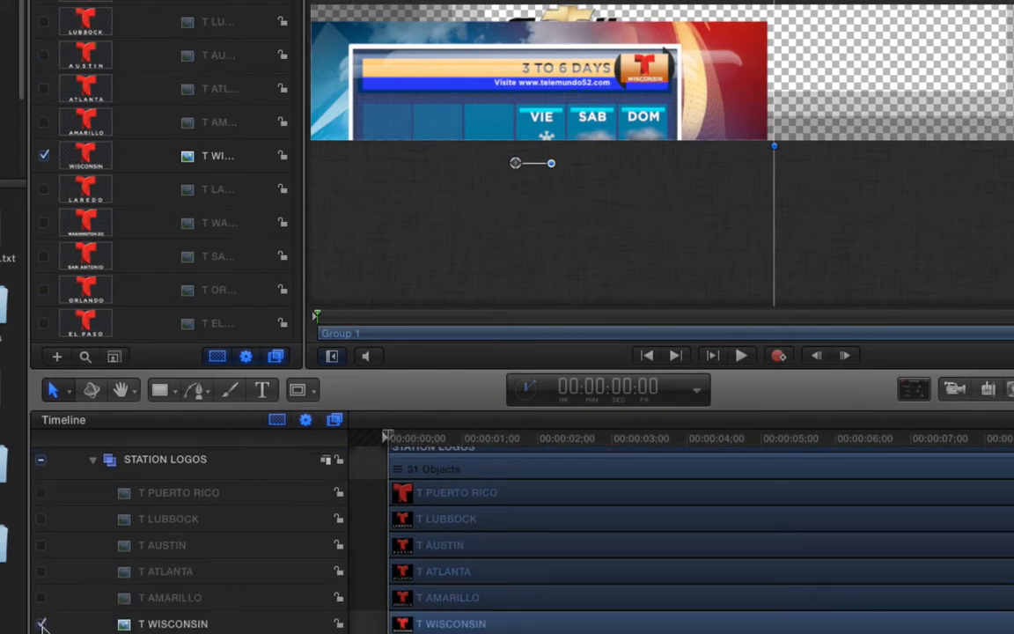
click(41, 623)
click(40, 623)
click(41, 623)
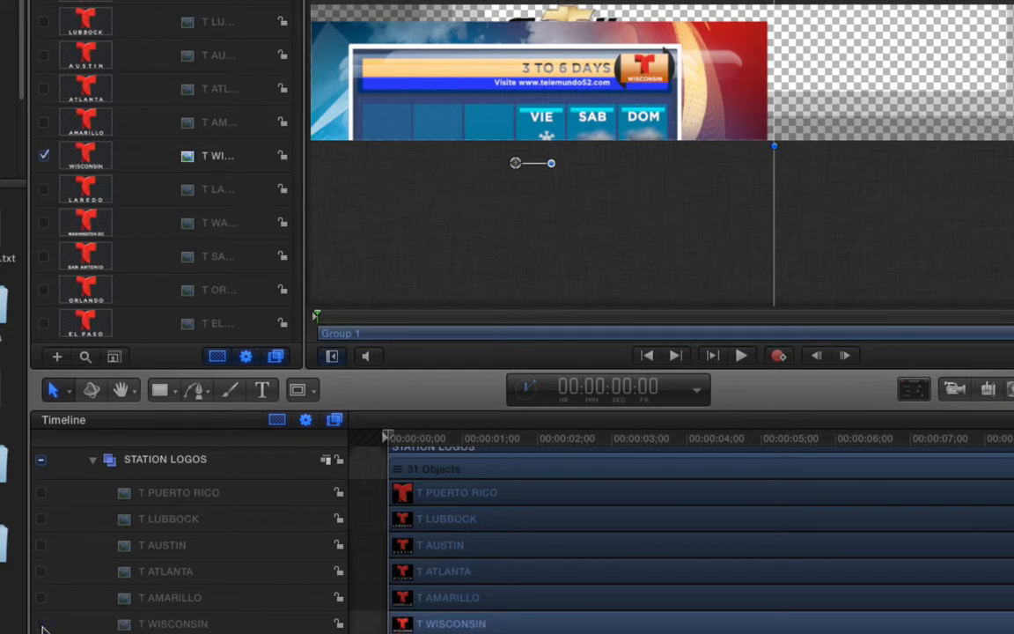
- Enable the T LAS VEGAS layer further down the STATION LOGOS group
scroll(105, 595, down, 1)
scroll(106, 595, down, 5)
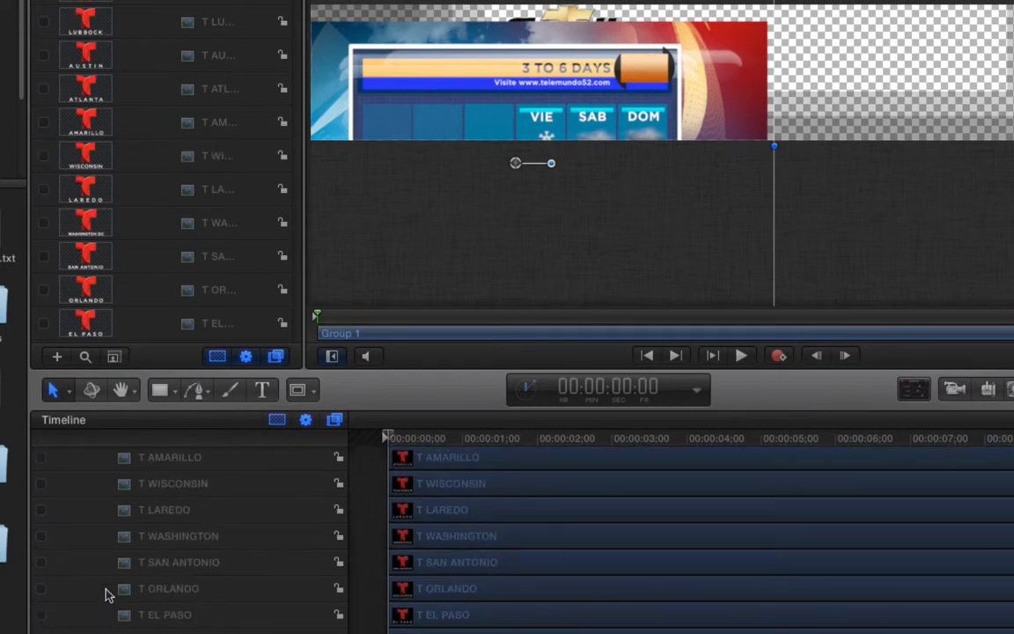
scroll(105, 595, down, 8)
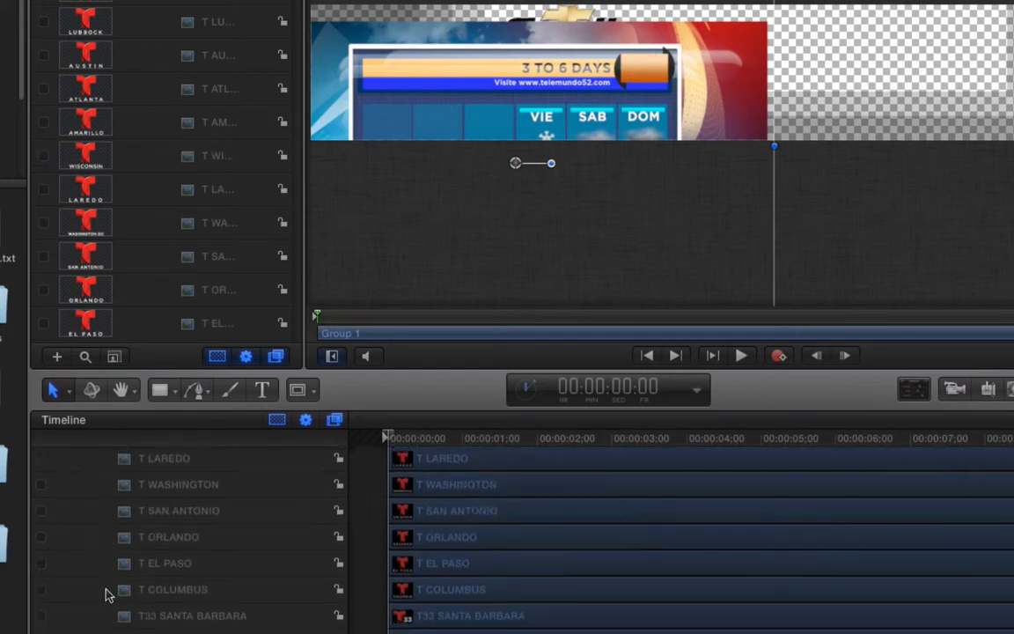
scroll(106, 595, down, 10)
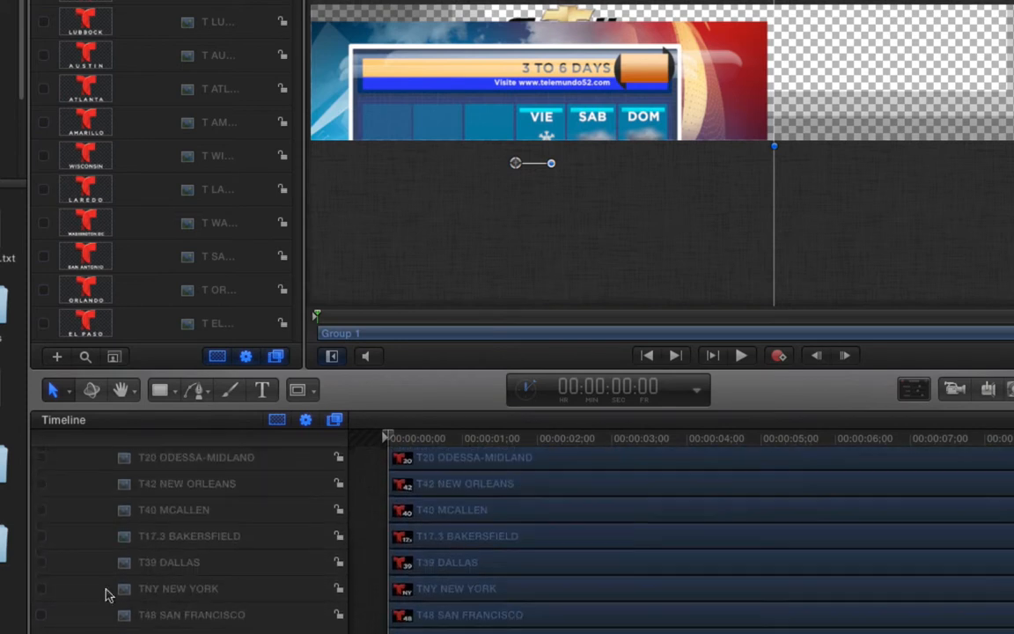
scroll(105, 595, down, 1)
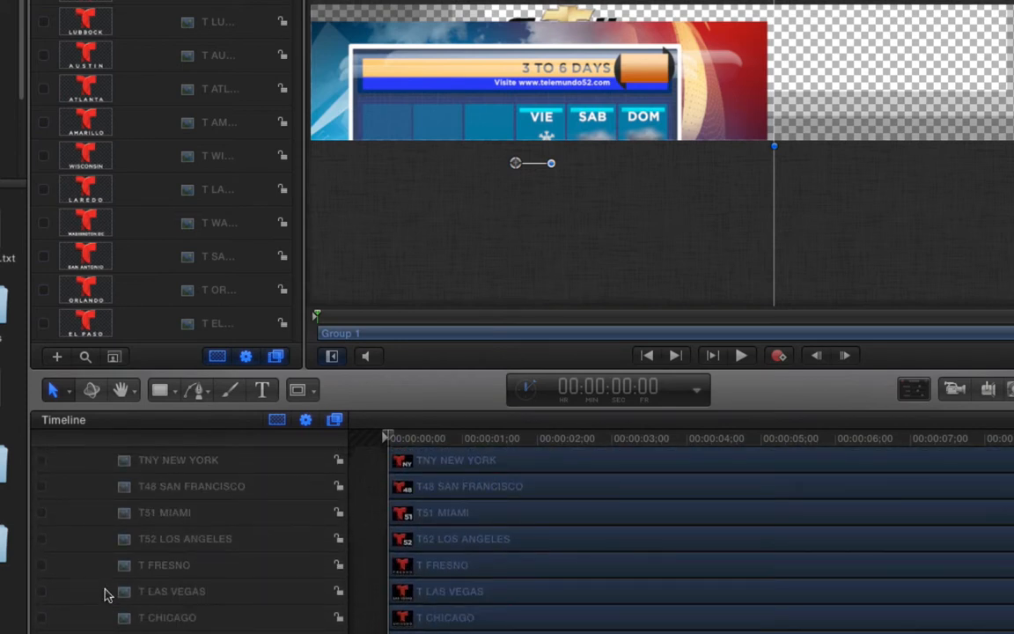
click(42, 591)
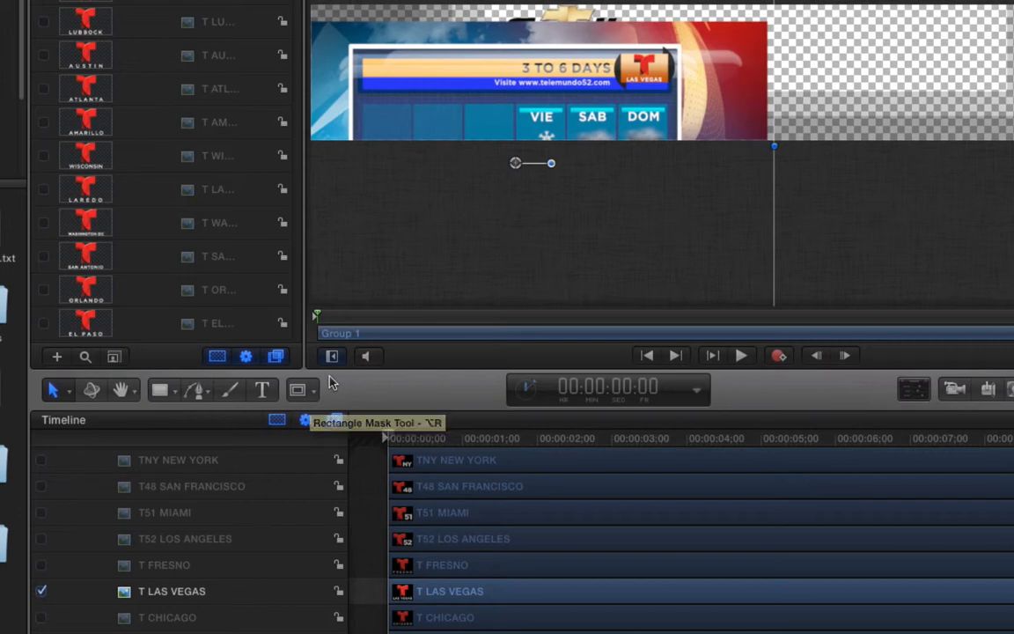
- Select the orange gloss 2 layer in the Timeline
scroll(226, 536, down, 12)
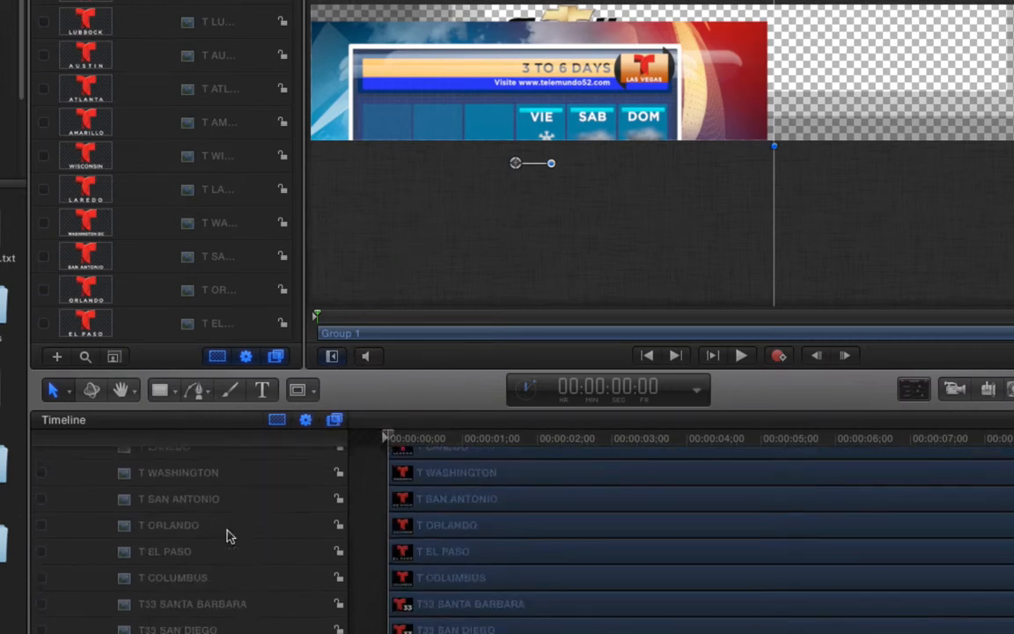
scroll(227, 536, up, 15)
scroll(222, 539, down, 20)
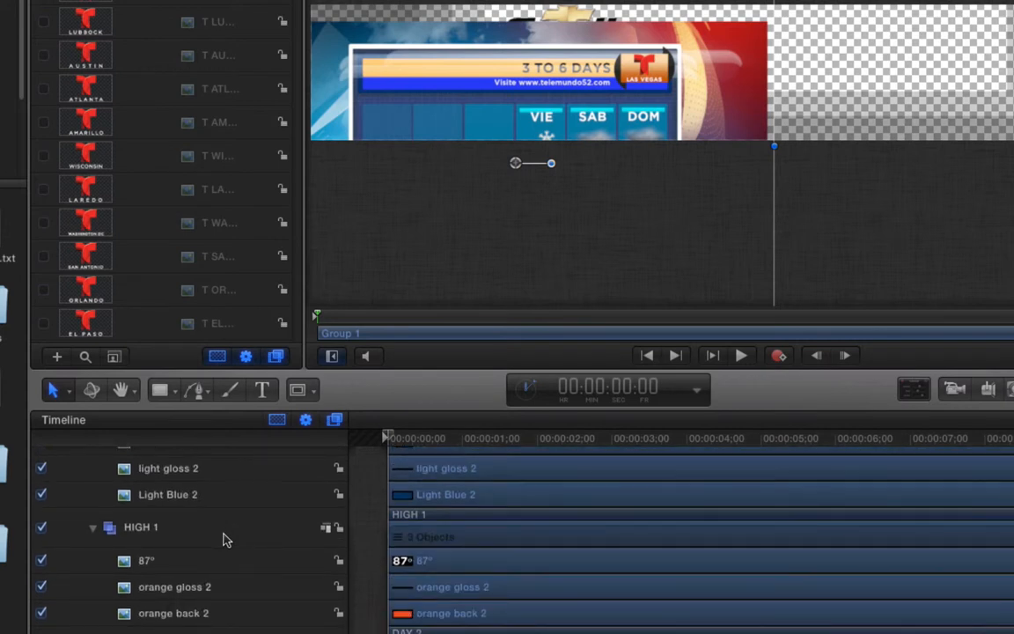
scroll(223, 539, down, 3)
click(171, 519)
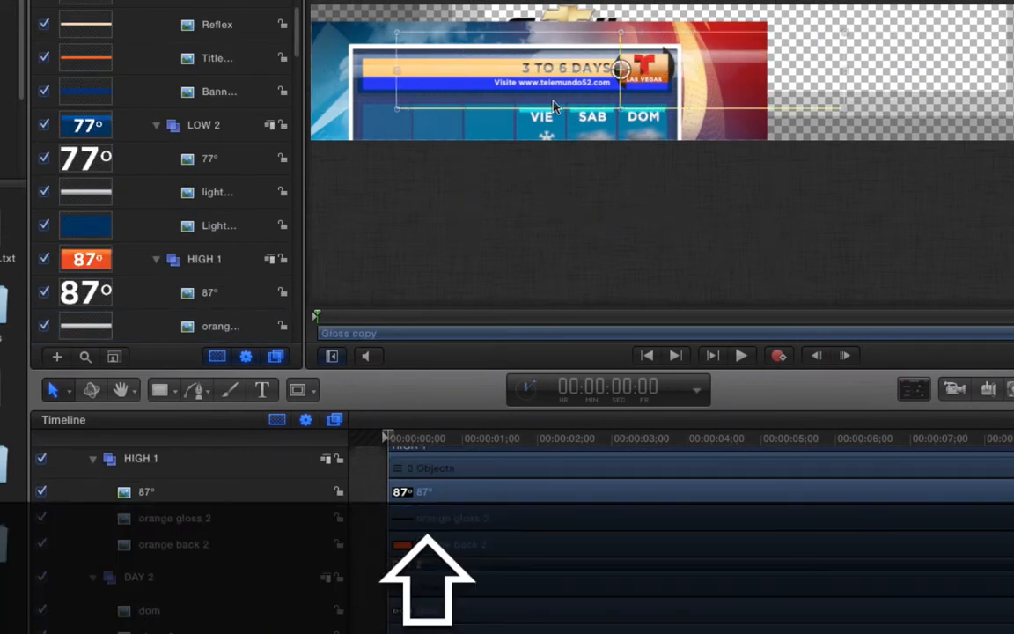
- Move the Findlay Chevrolet logo to the banner's right side, undoing a stray Gloss copy move
click(394, 97)
drag(393, 92, 581, 118)
key(super+z)
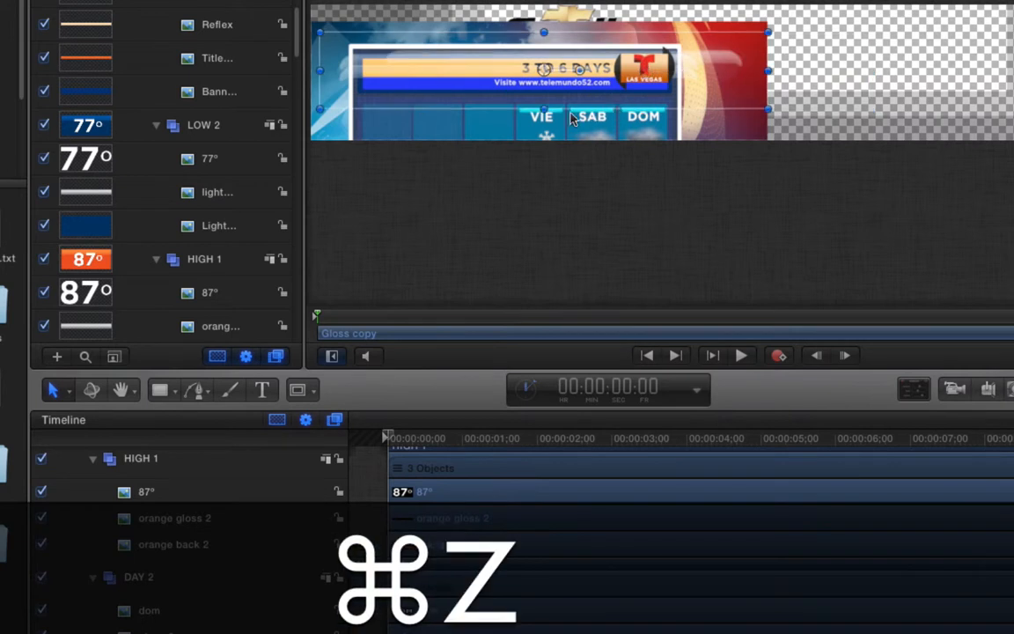
click(165, 516)
drag(577, 98, 846, 97)
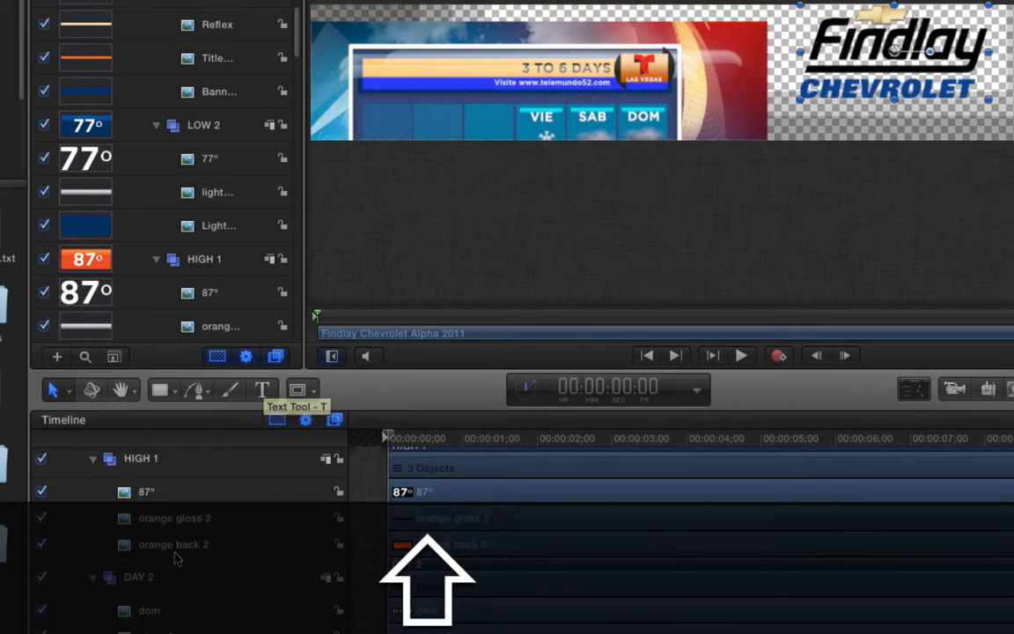
- Shift the Blue back 2 panel and the Layer 54 copy and copy 3 lightning layers left
scroll(188, 580, down, 5)
click(169, 613)
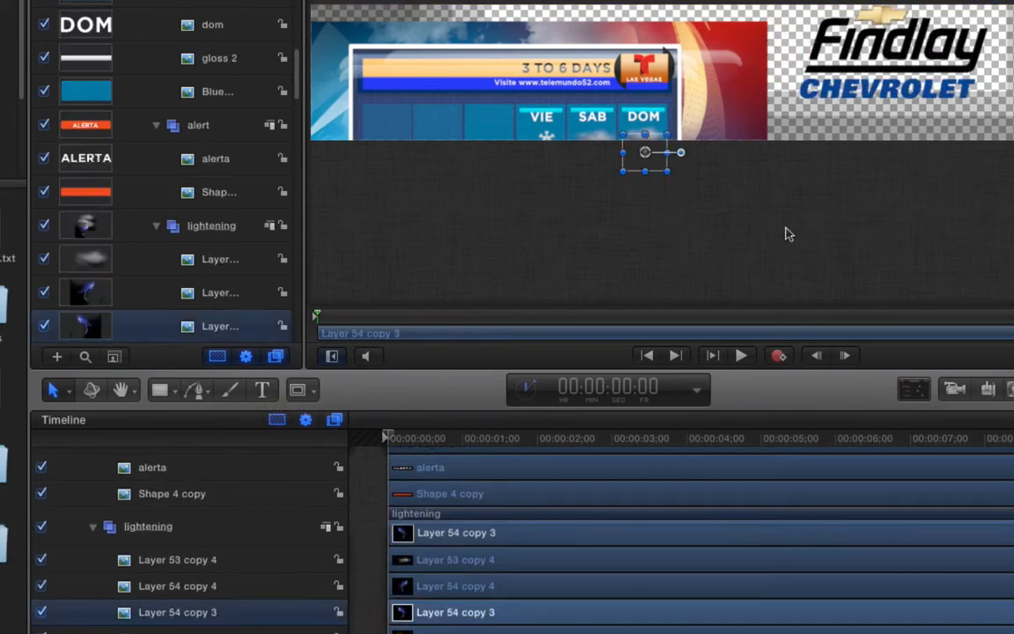
drag(642, 124, 415, 123)
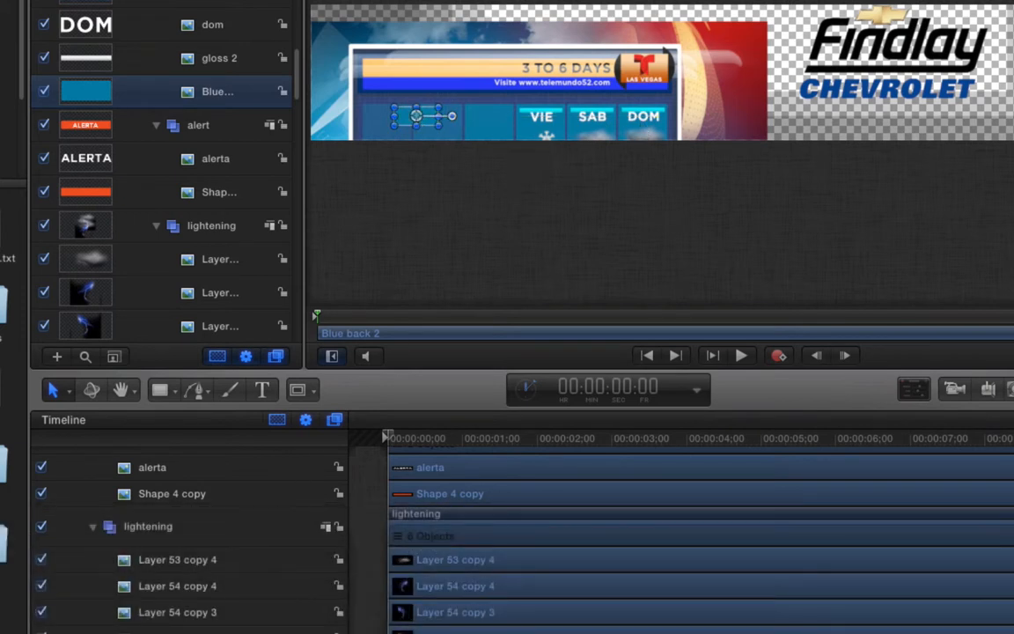
click(256, 630)
drag(632, 158, 428, 134)
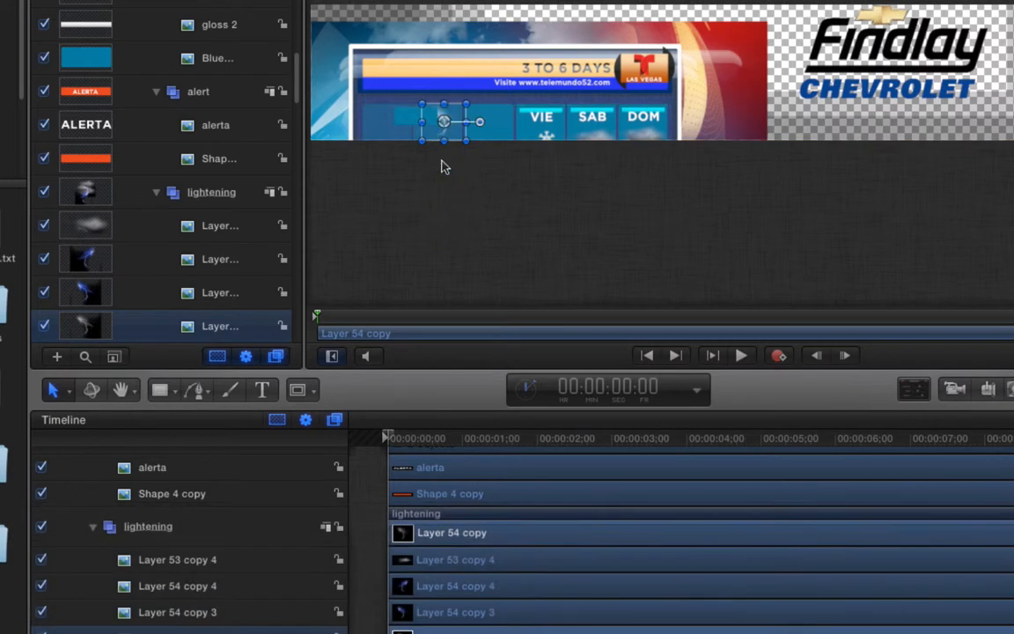
click(196, 620)
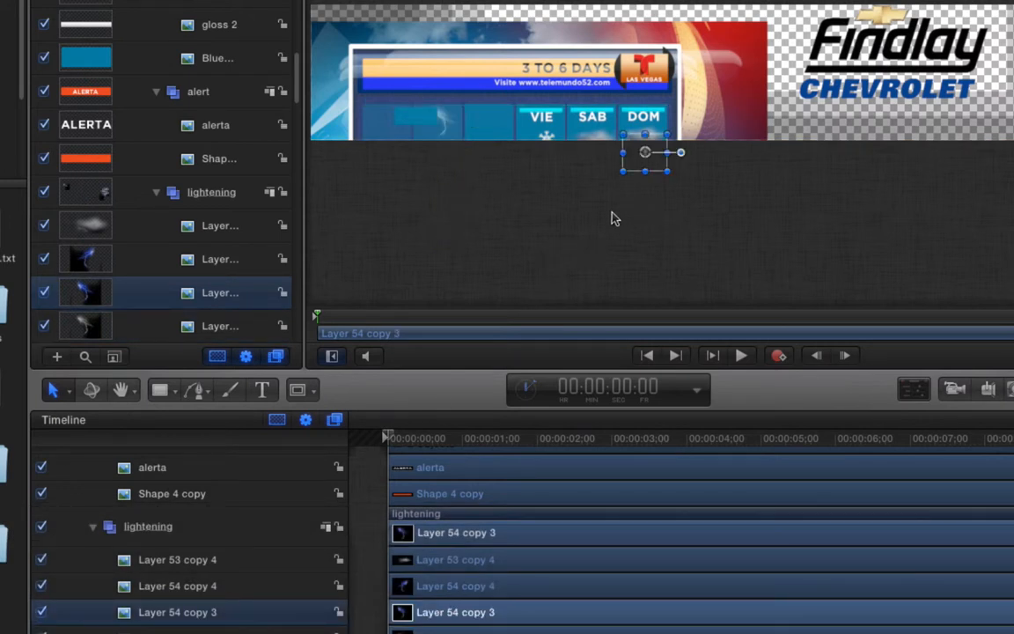
drag(631, 166, 502, 143)
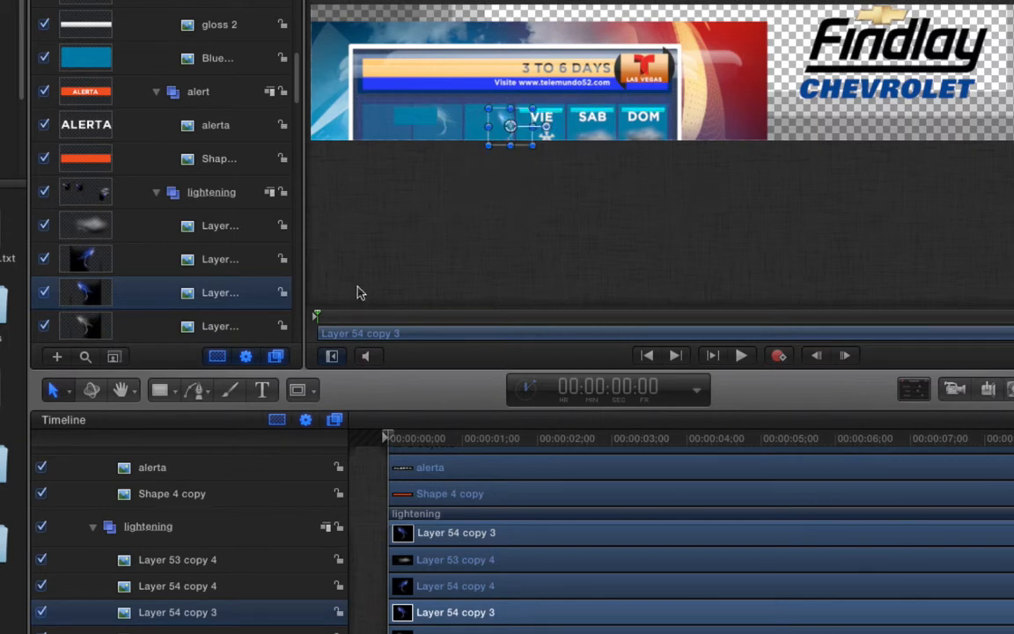
scroll(135, 537, up, 15)
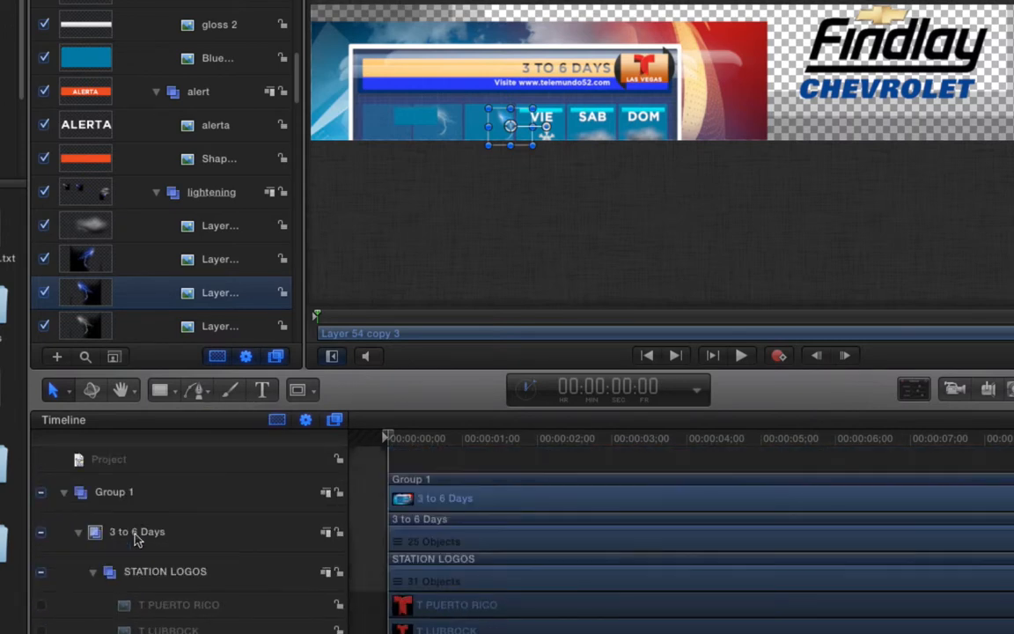
- Delete Group 1 and drag the Findlay Chevrolet Alpha 2011 logo to the snipe's left side
click(141, 491)
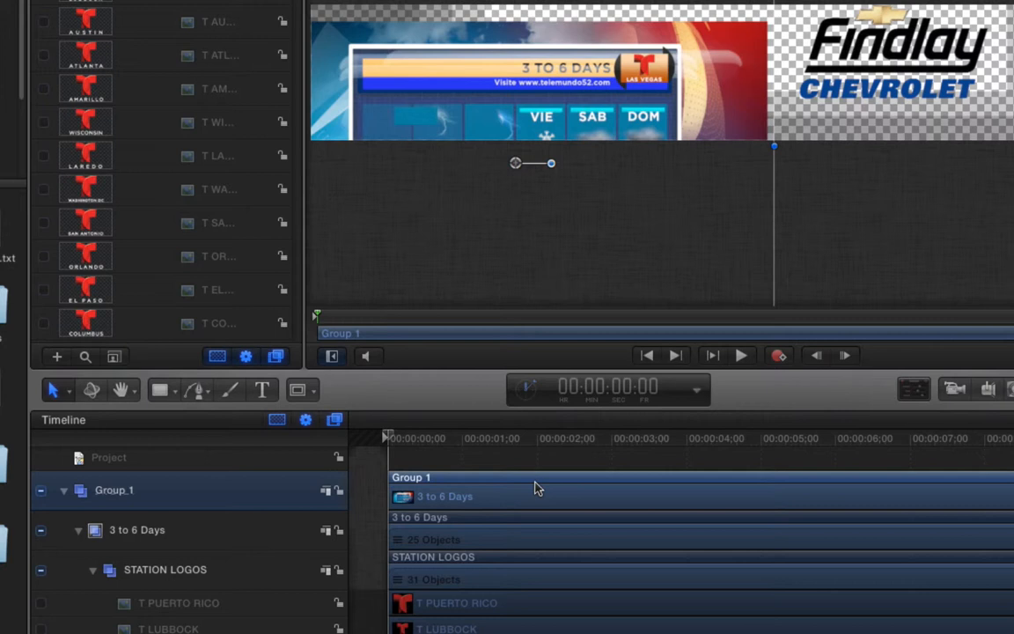
key(BackSpace)
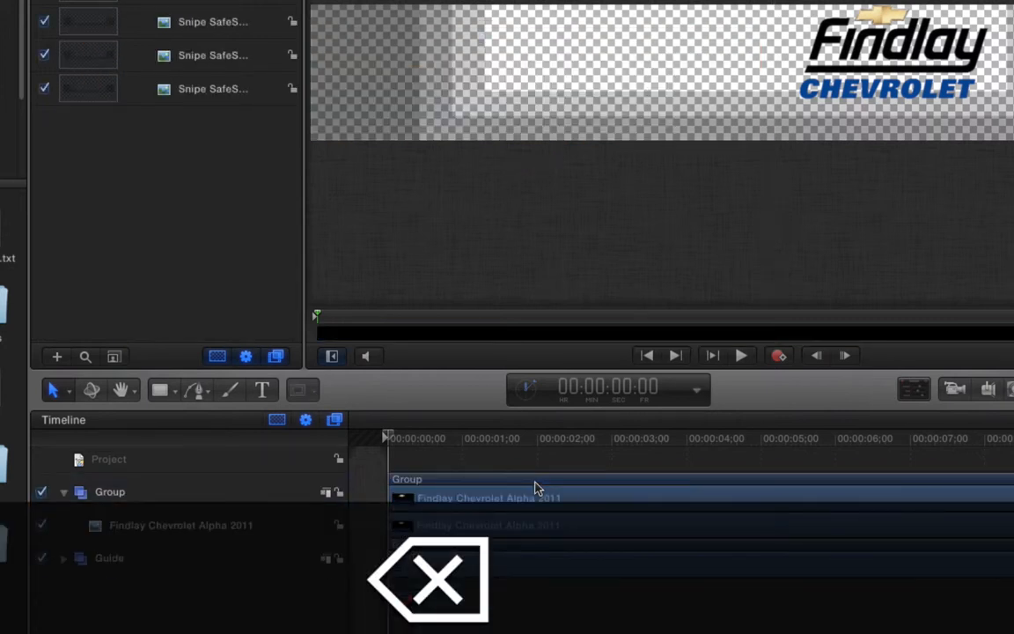
click(145, 523)
drag(941, 81, 629, 81)
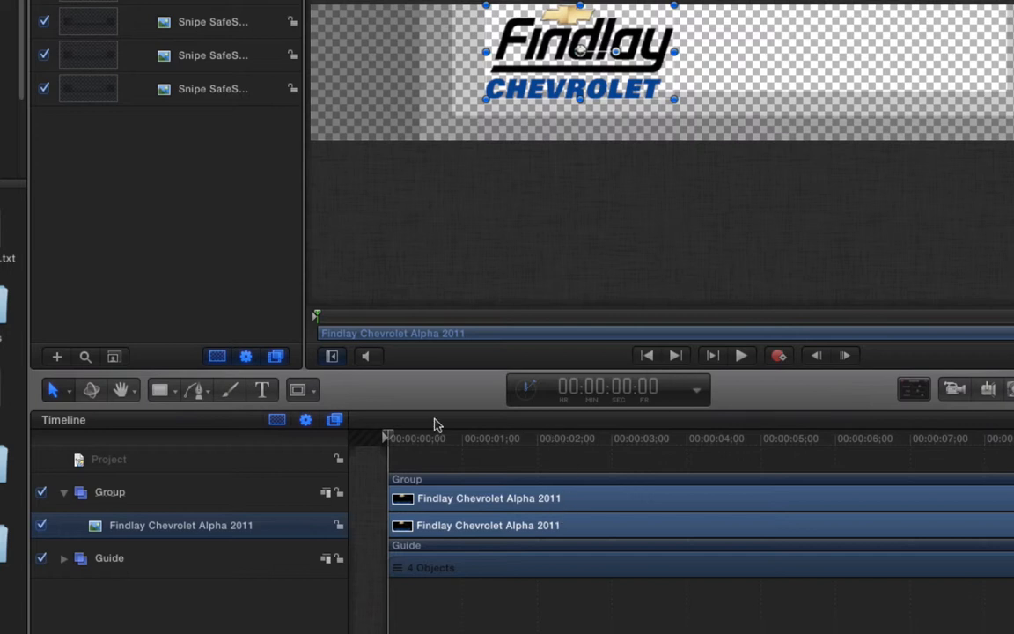
click(263, 391)
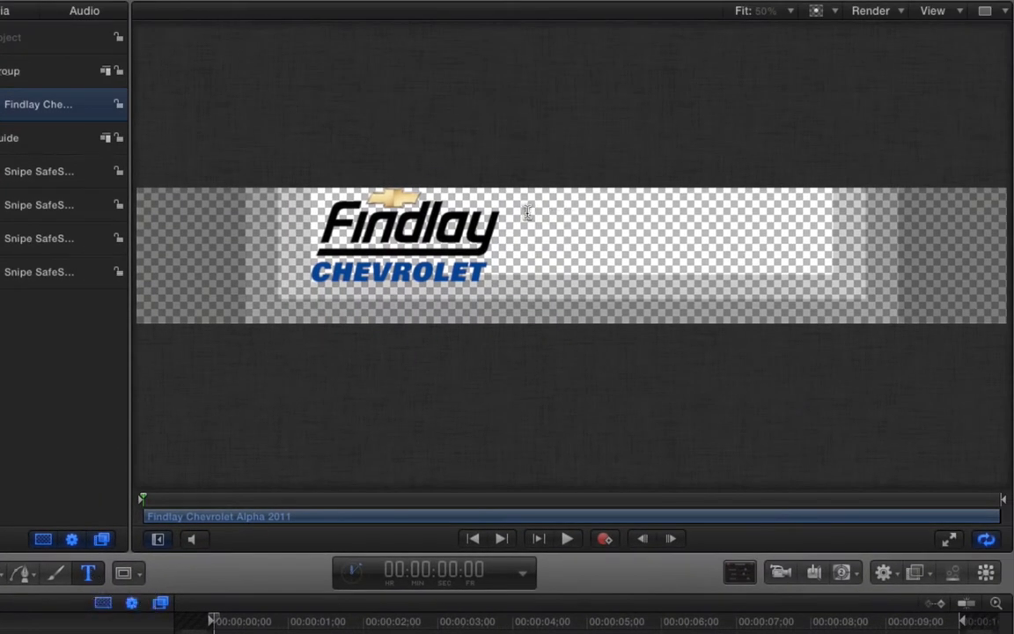
- Add a text layer right of the logo with the dealership's street address, city and phone number, then select it all
click(526, 202)
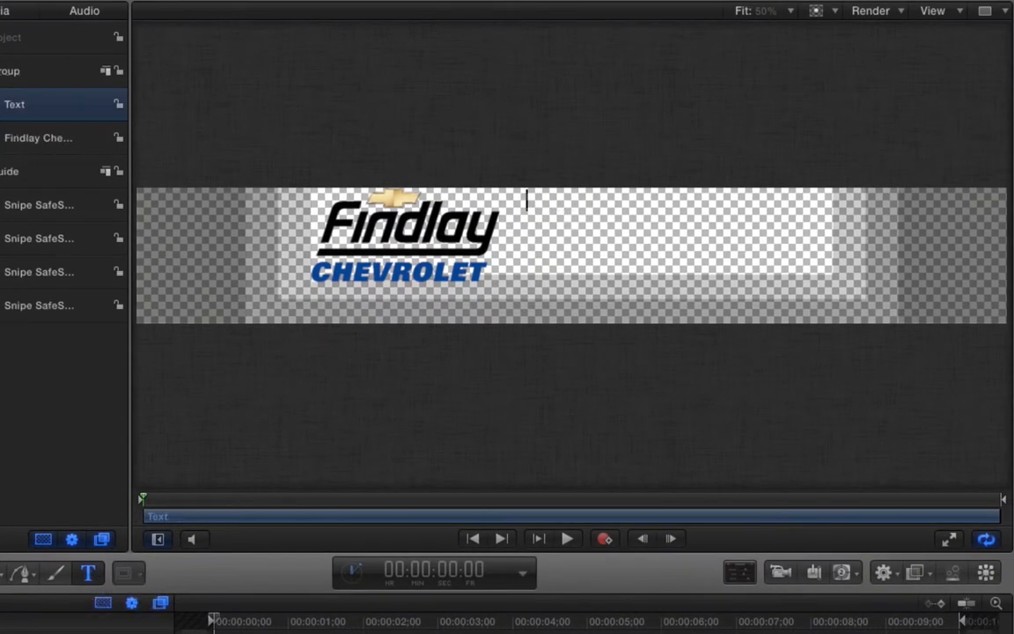
text(6800 S Torrey Pine)
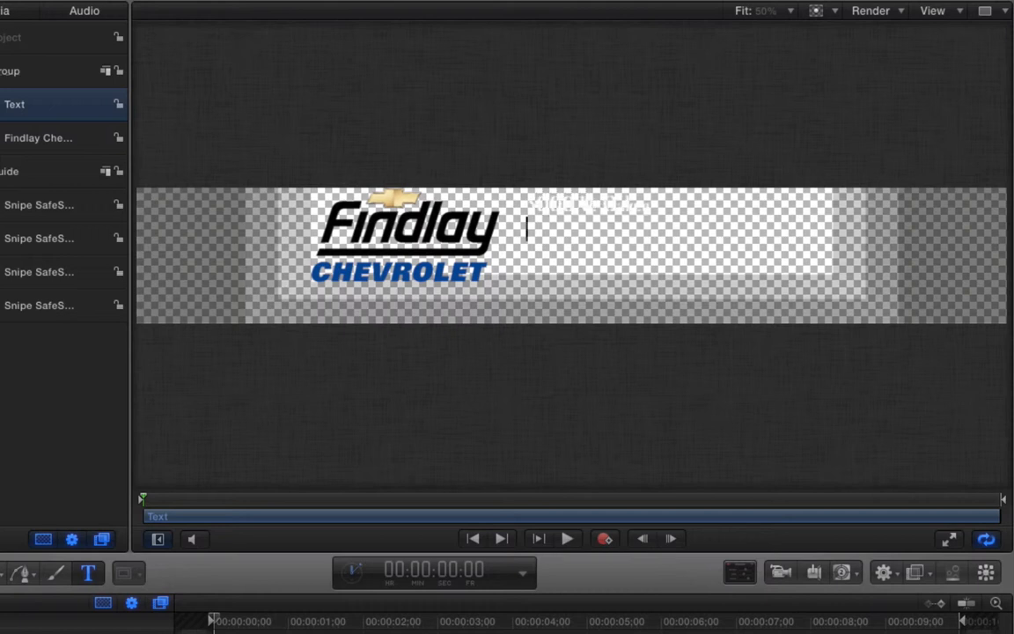
text(Las Vegas)
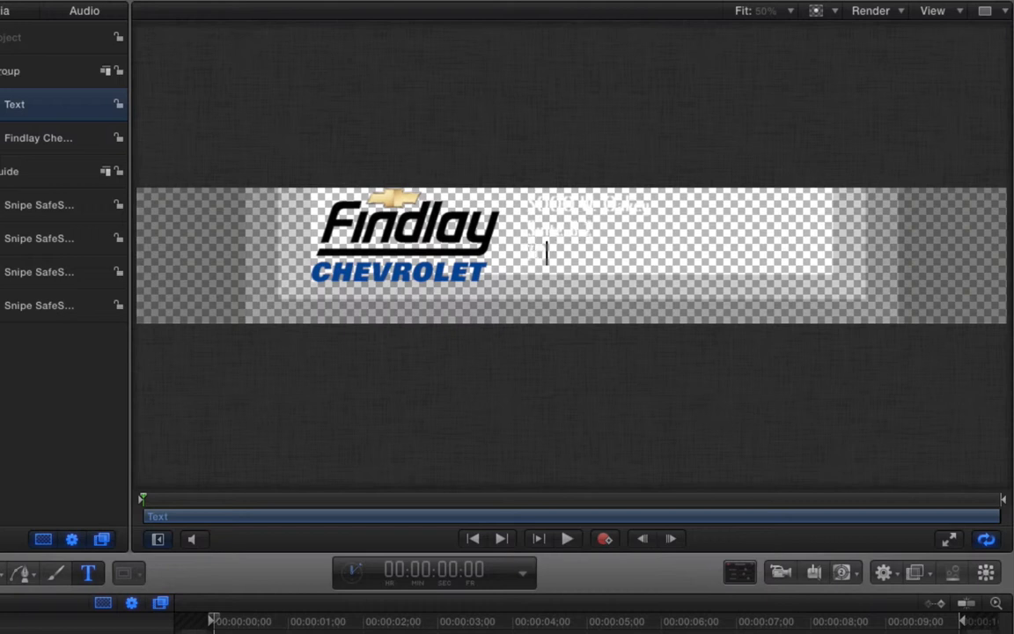
text(702-258-00)
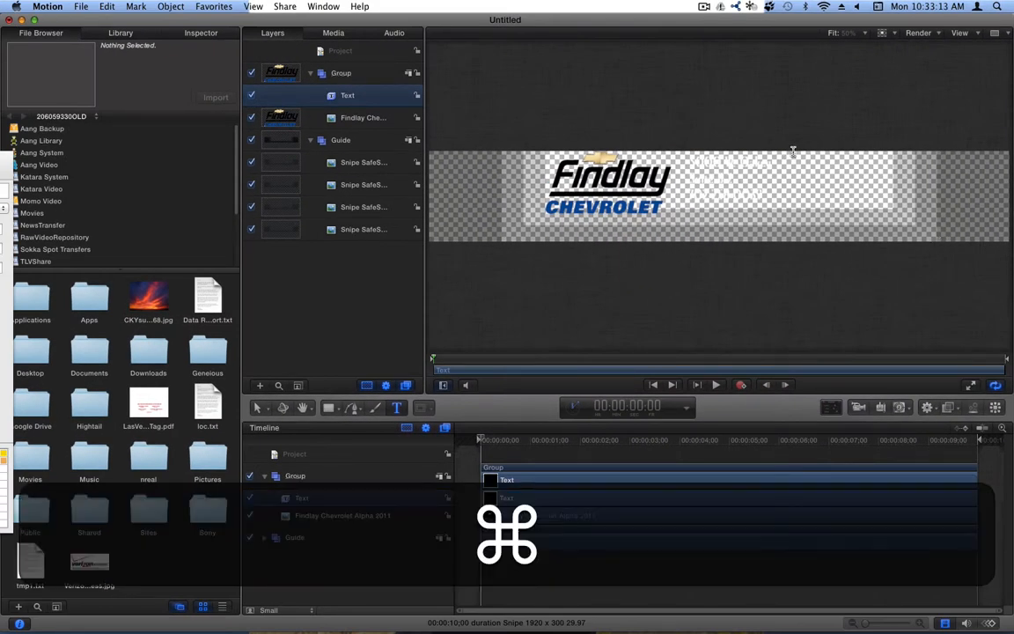
key(super+a)
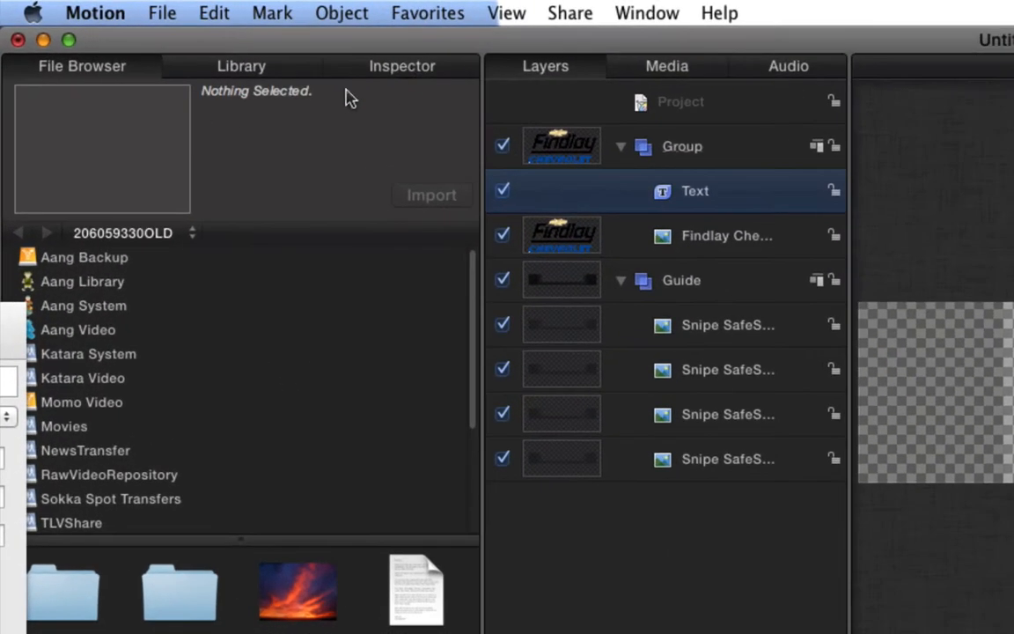
- Make the address text's face colour red in the Inspector's text style settings
click(374, 63)
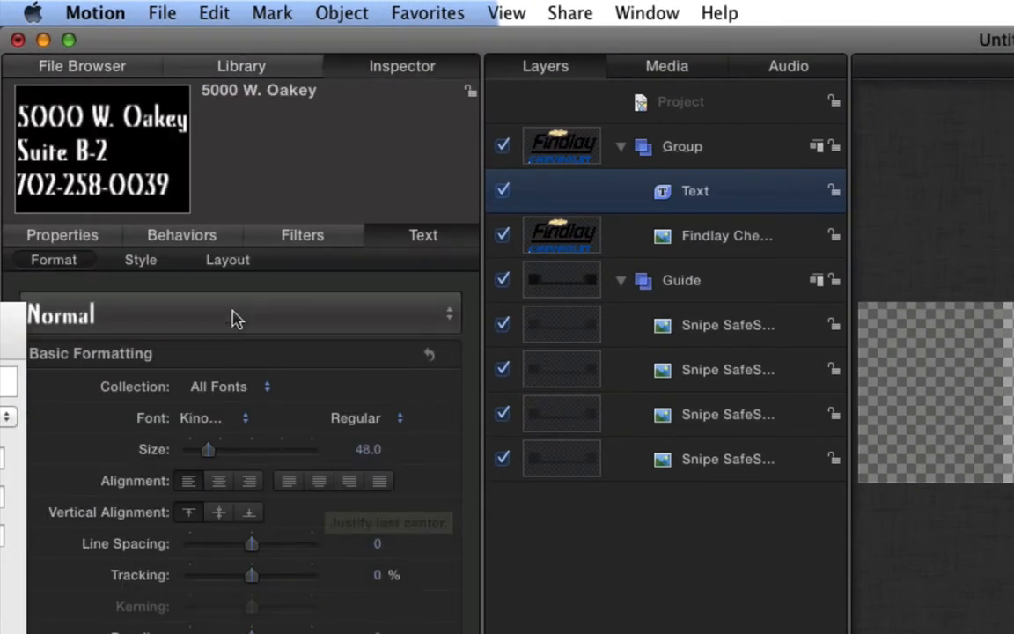
click(147, 265)
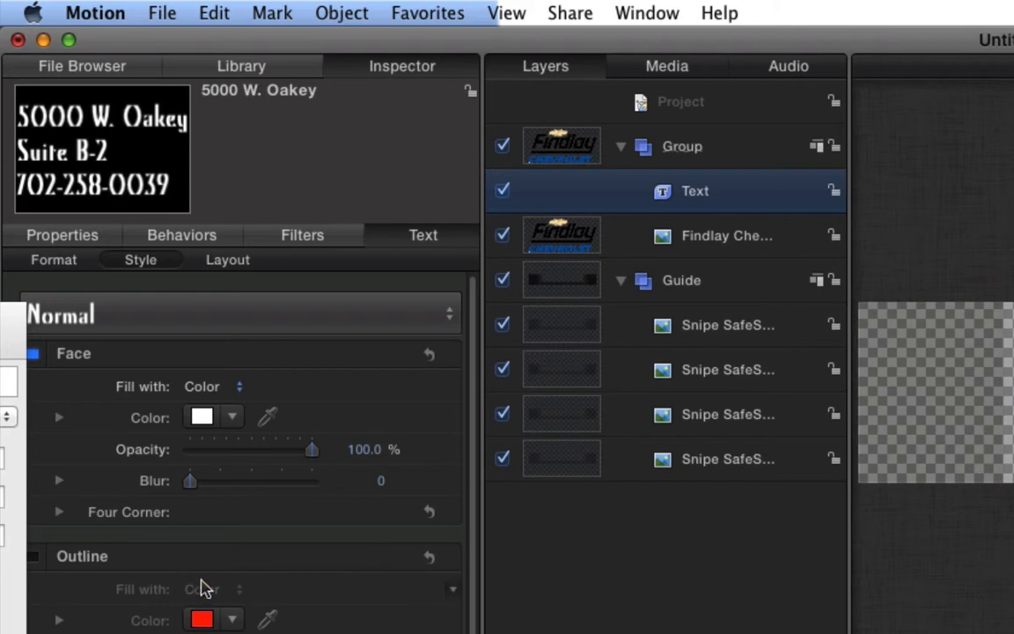
click(202, 417)
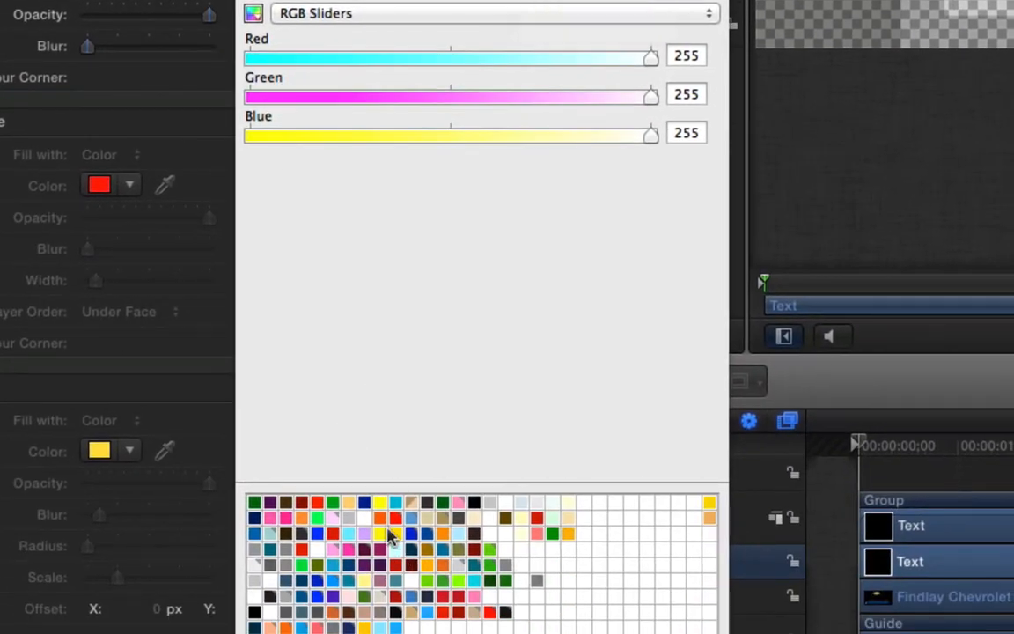
click(397, 521)
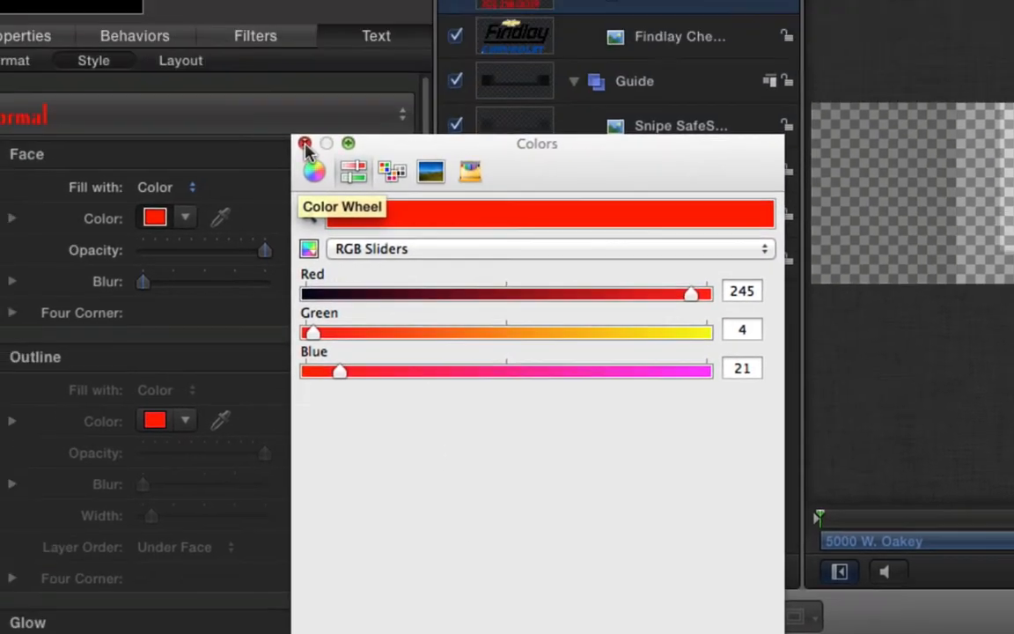
click(301, 145)
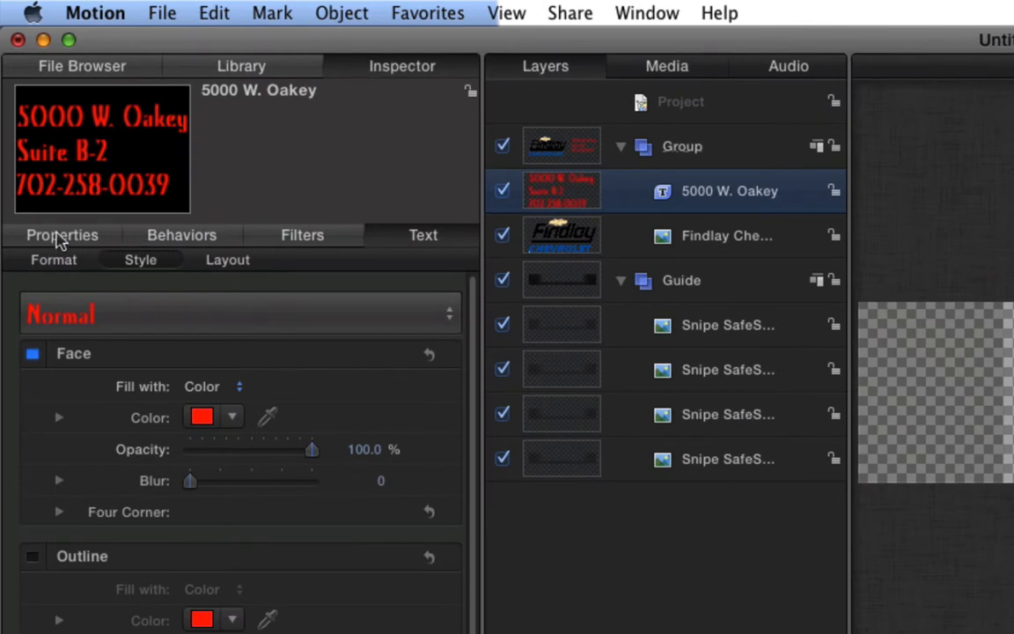
- Look through the Properties, Behaviors and Filters panes and the Findlay logo's image settings
click(59, 244)
click(155, 236)
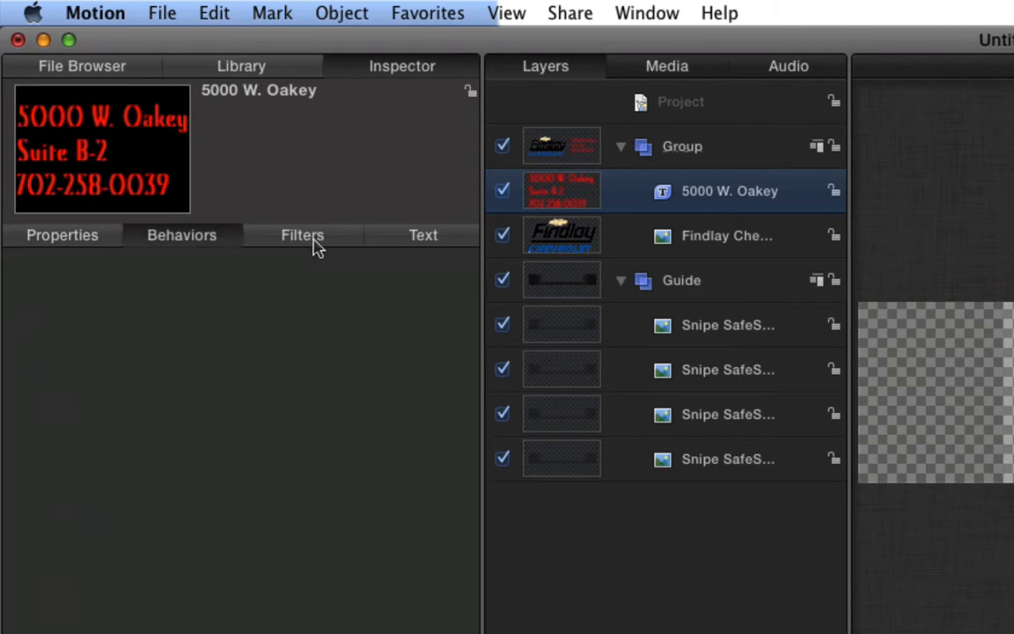
click(315, 246)
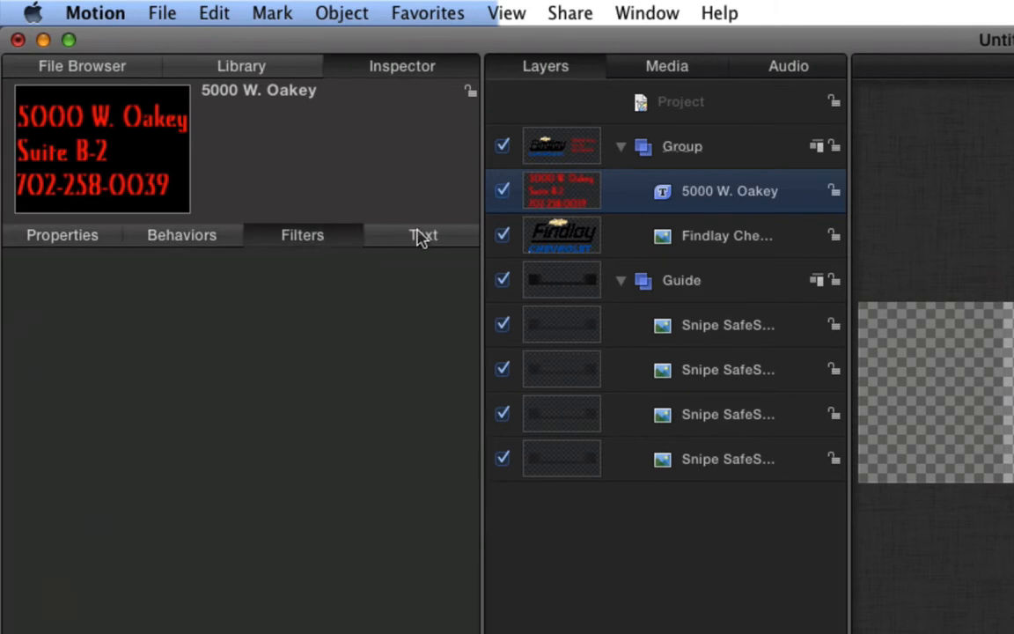
click(683, 235)
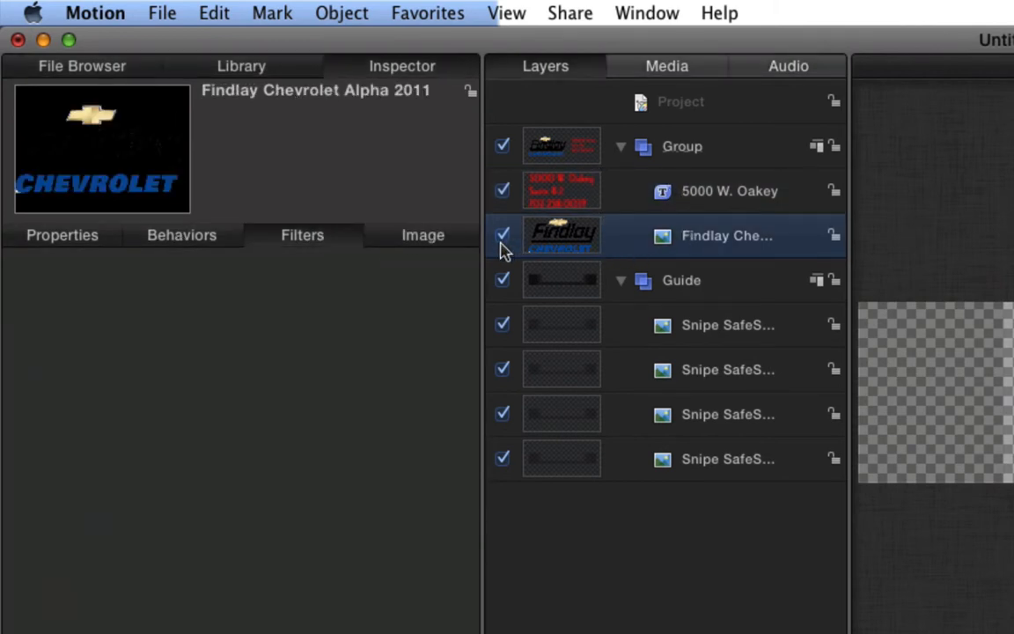
click(740, 197)
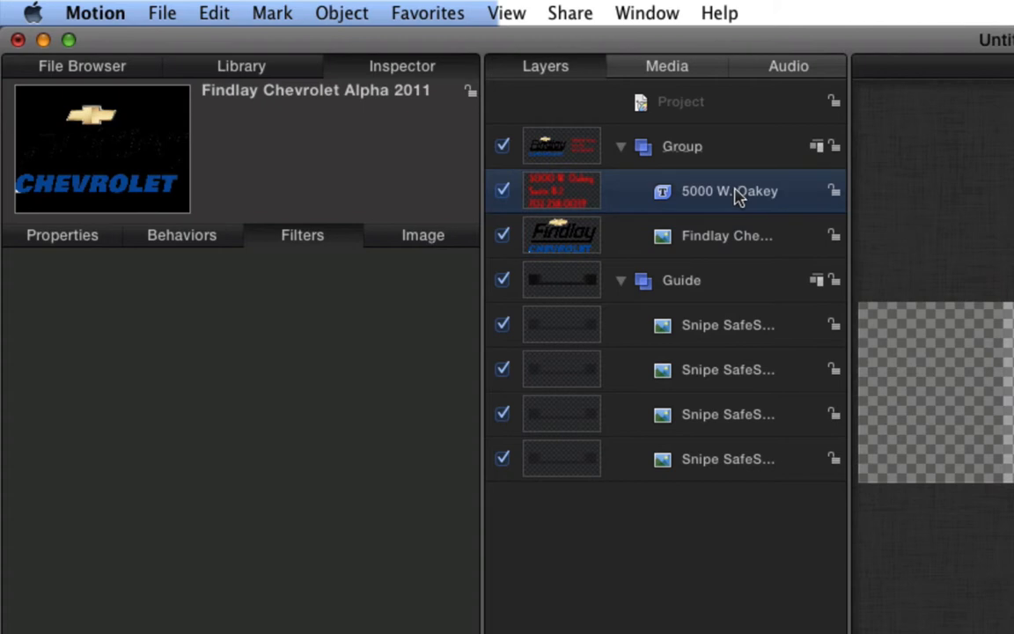
click(702, 237)
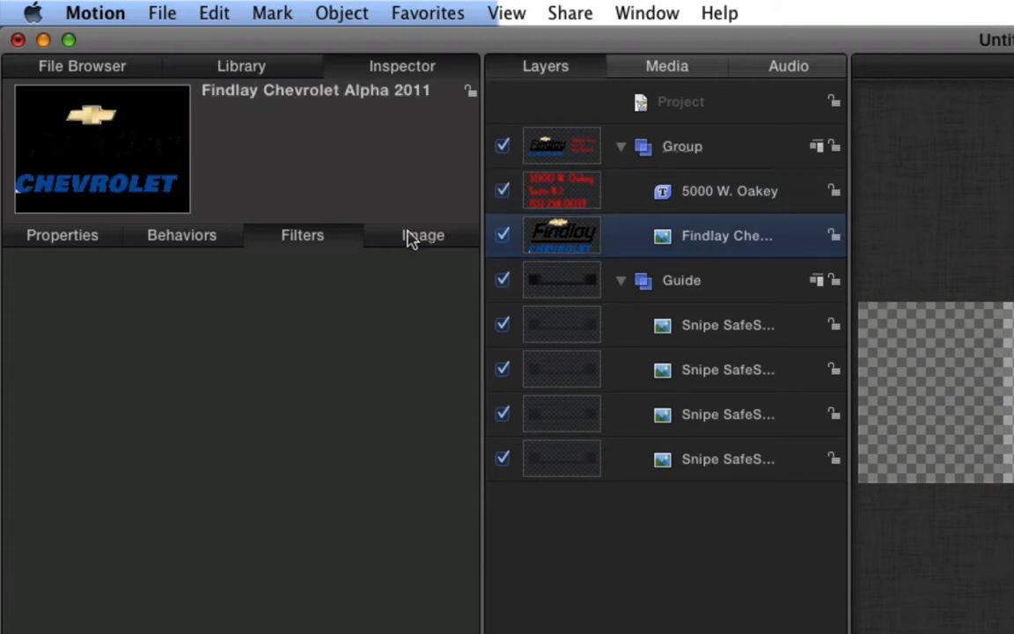
click(407, 239)
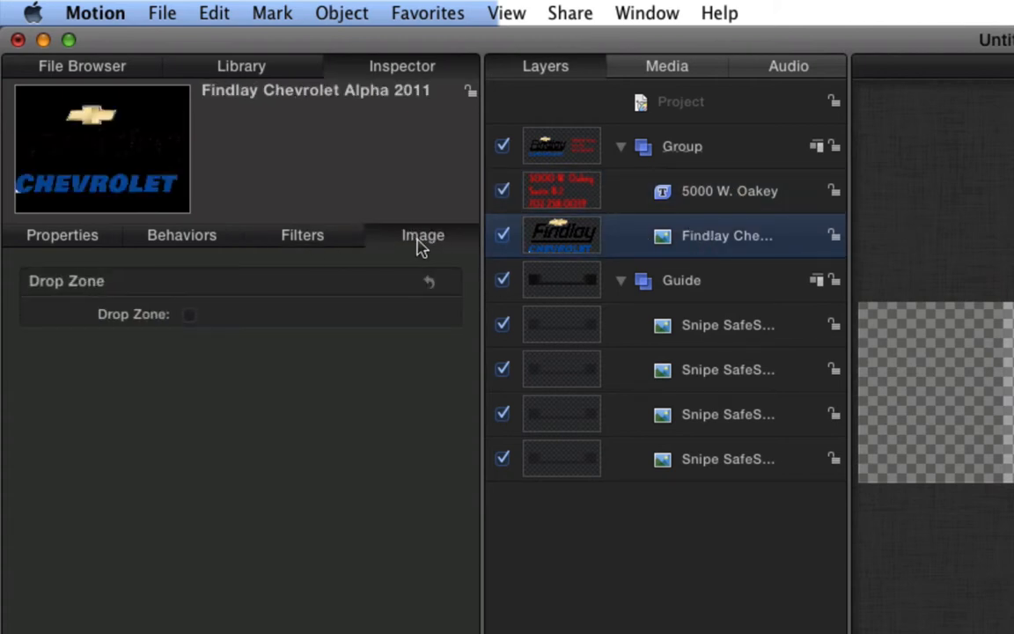
- Reselect the address text layer and return to its Text Format settings
click(724, 190)
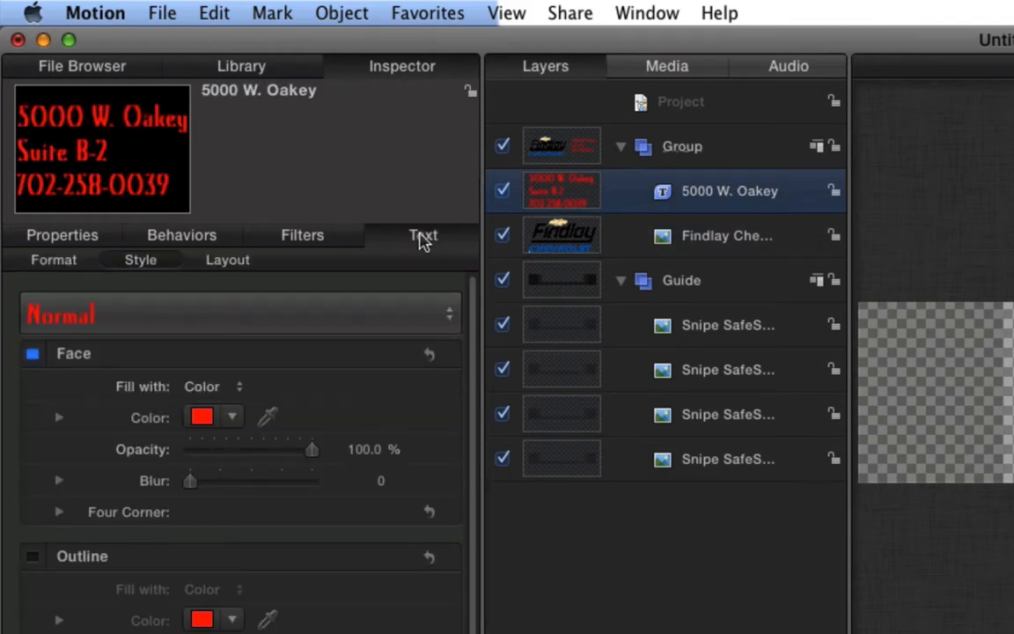
click(57, 263)
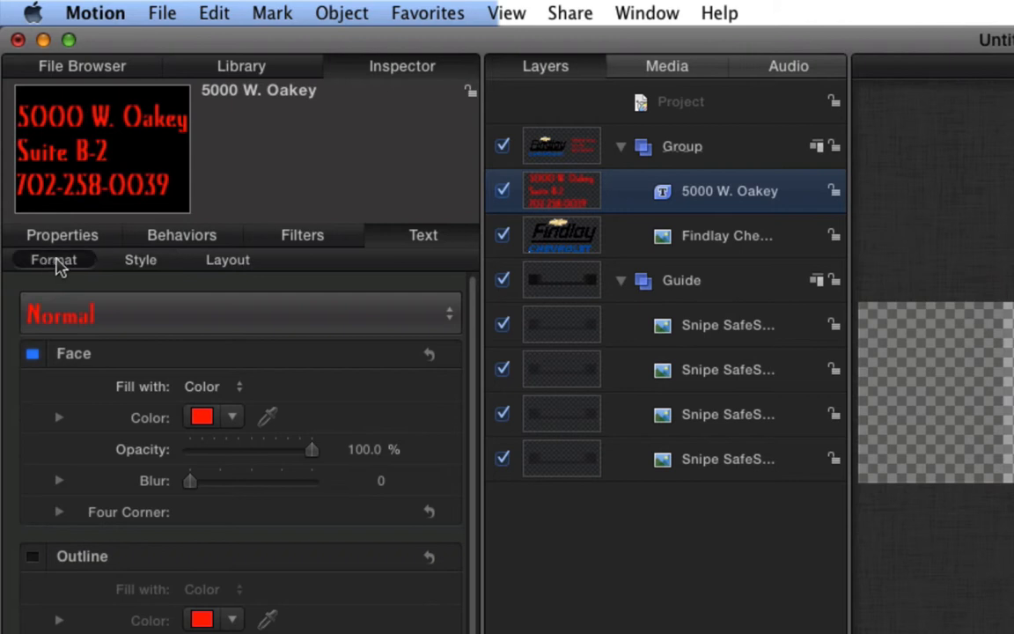
click(132, 262)
click(229, 263)
click(67, 266)
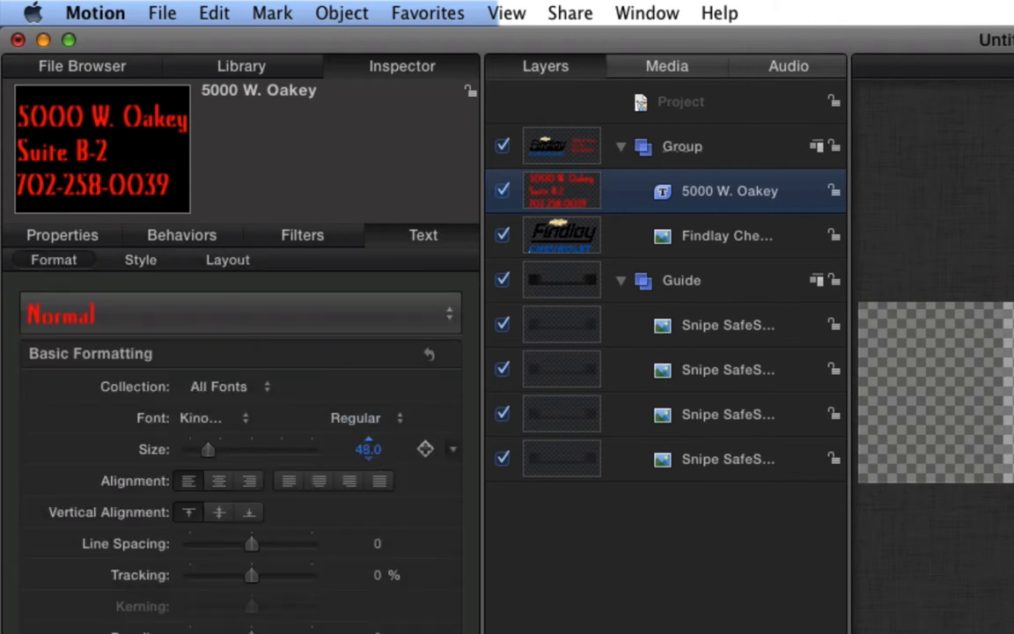
- Set the address text to Korataki at size 58 and nudge it slightly left
drag(368, 449, 390, 445)
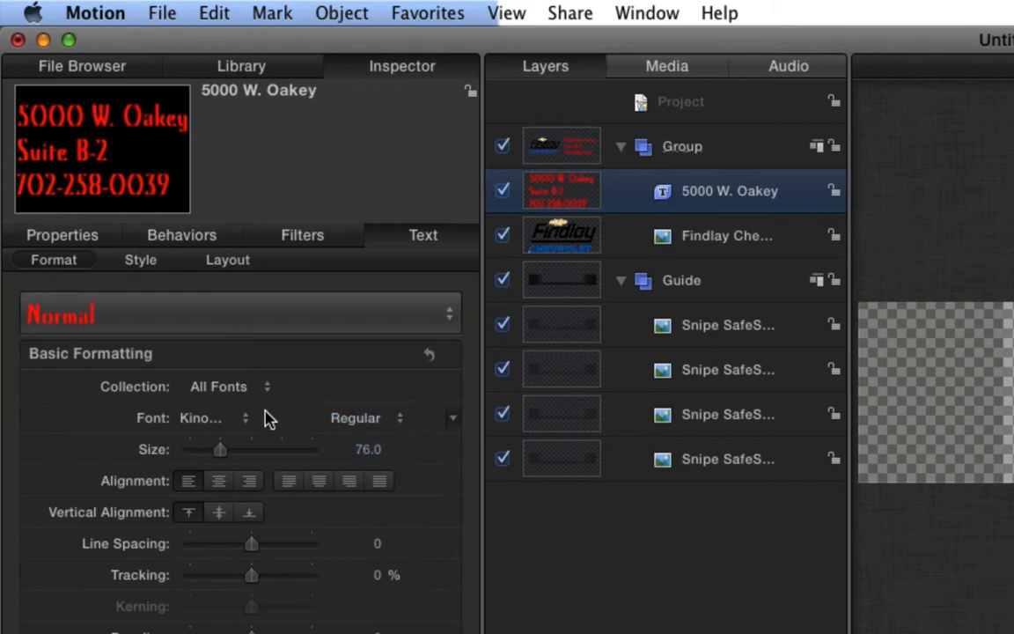
click(225, 418)
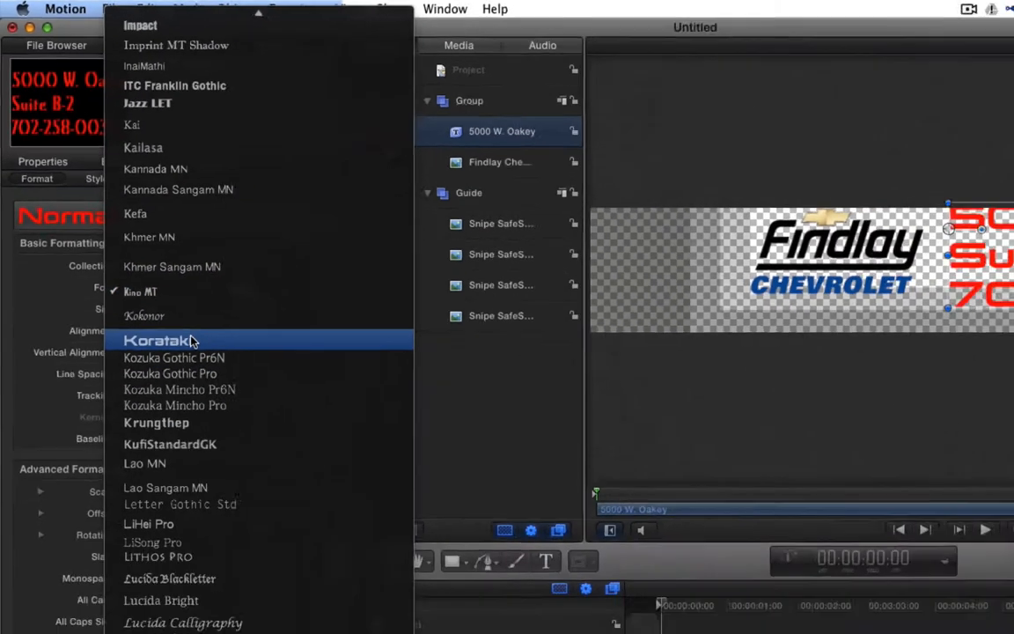
key(Escape)
mouse_move(183, 225)
mouse_down()
mouse_move(167, 224)
mouse_move(183, 225)
mouse_up()
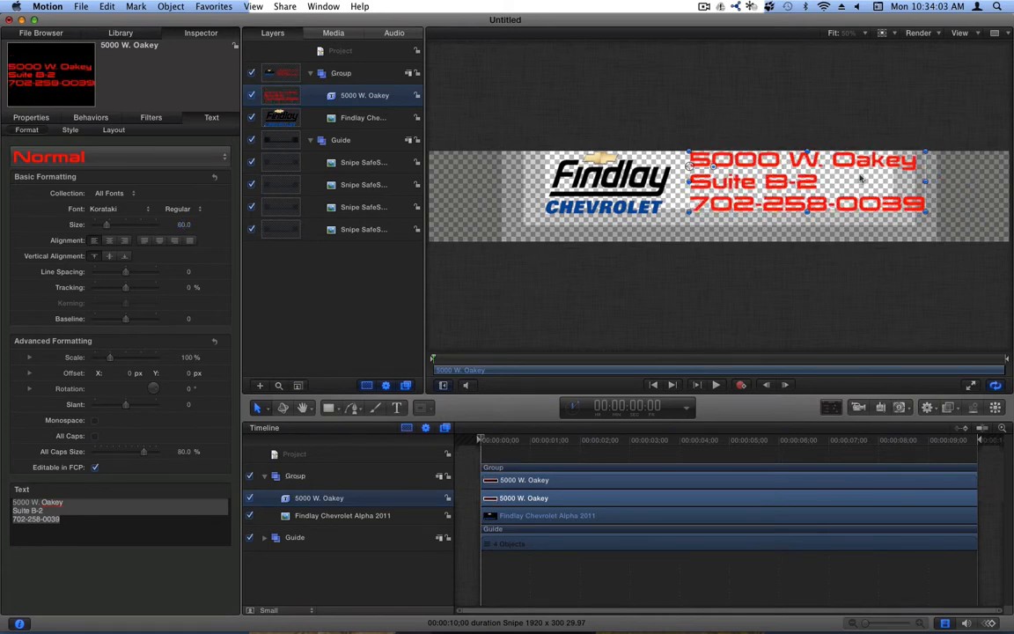
drag(861, 178, 839, 180)
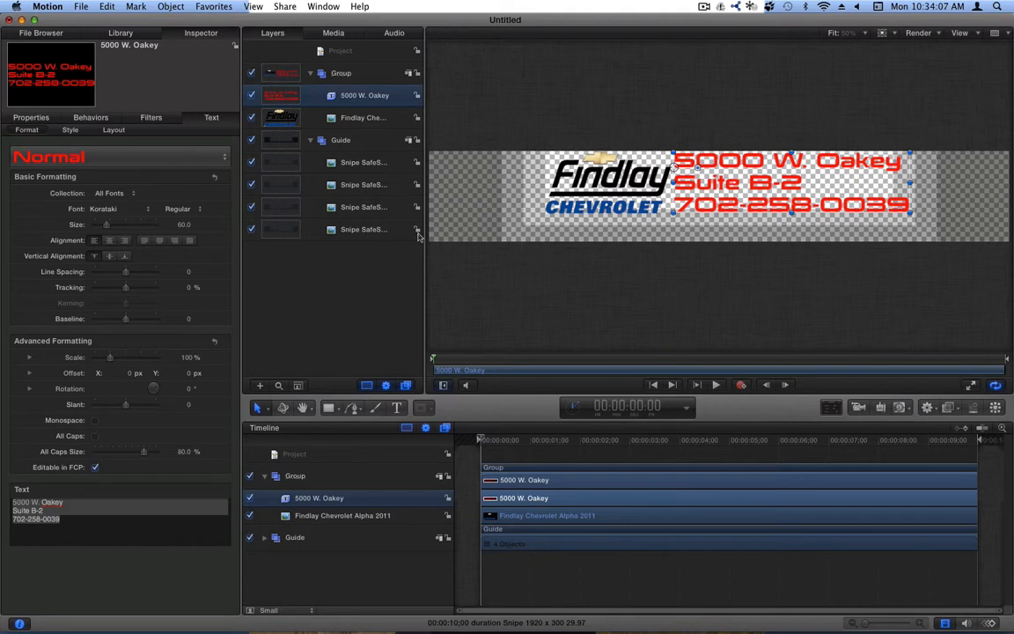
drag(184, 224, 174, 271)
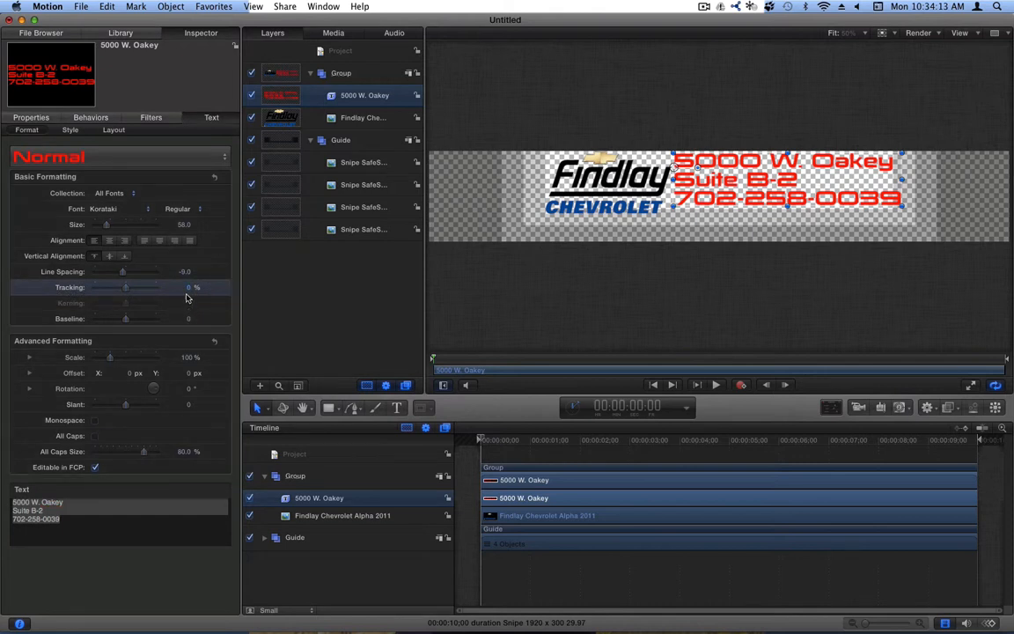
- Try wider letter spacing and a slant on the address text, undoing both
mouse_move(187, 290)
mouse_down()
mouse_move(174, 291)
mouse_move(198, 290)
mouse_up()
key(super+z)
drag(186, 404, 224, 404)
key(super+z)
- Add a white outline to the red address text
click(71, 130)
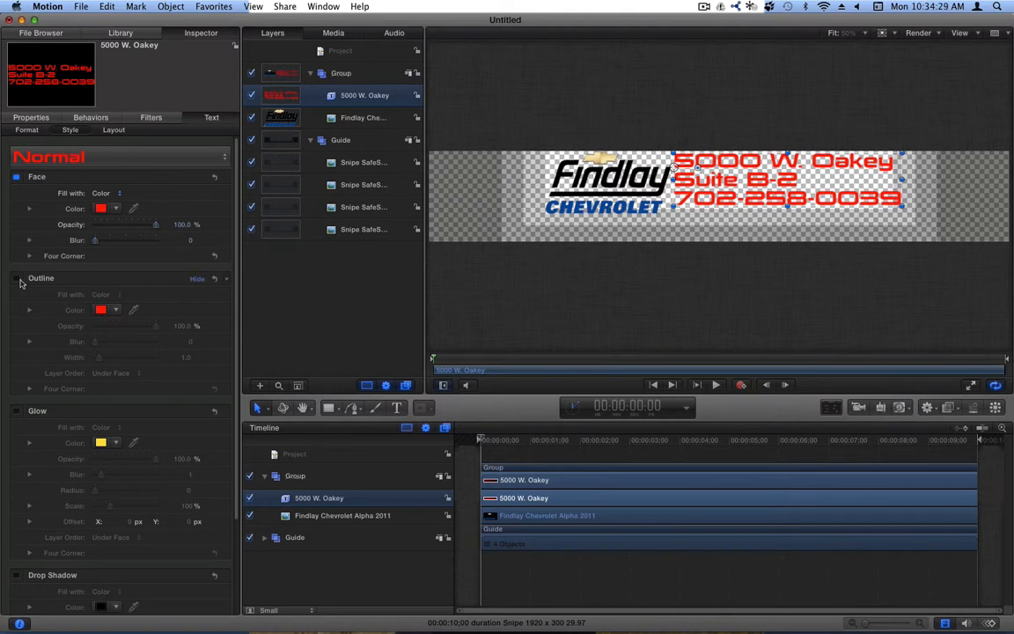
click(16, 279)
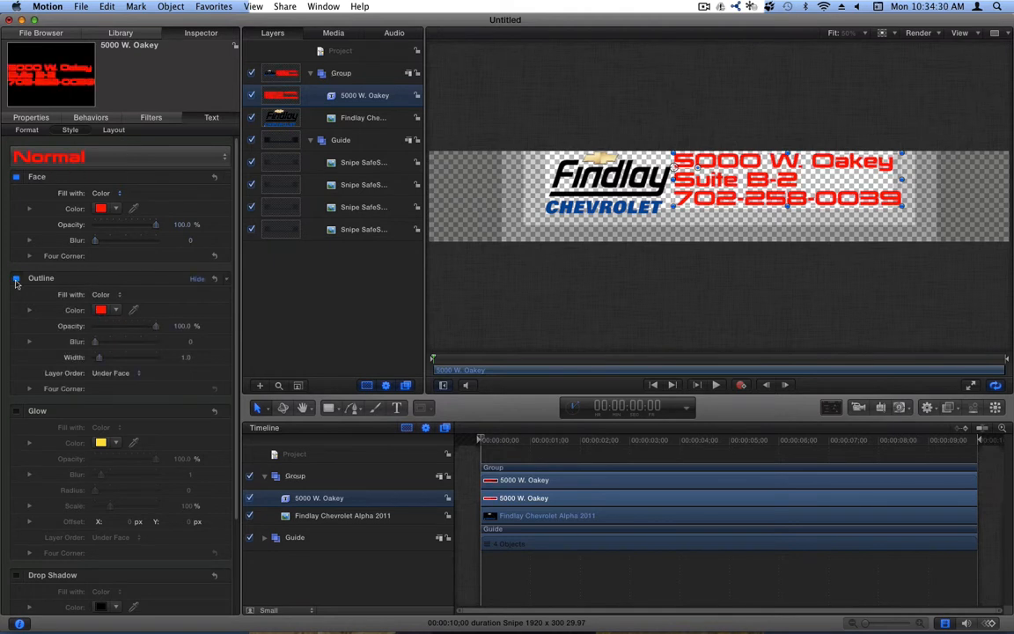
click(101, 310)
click(344, 506)
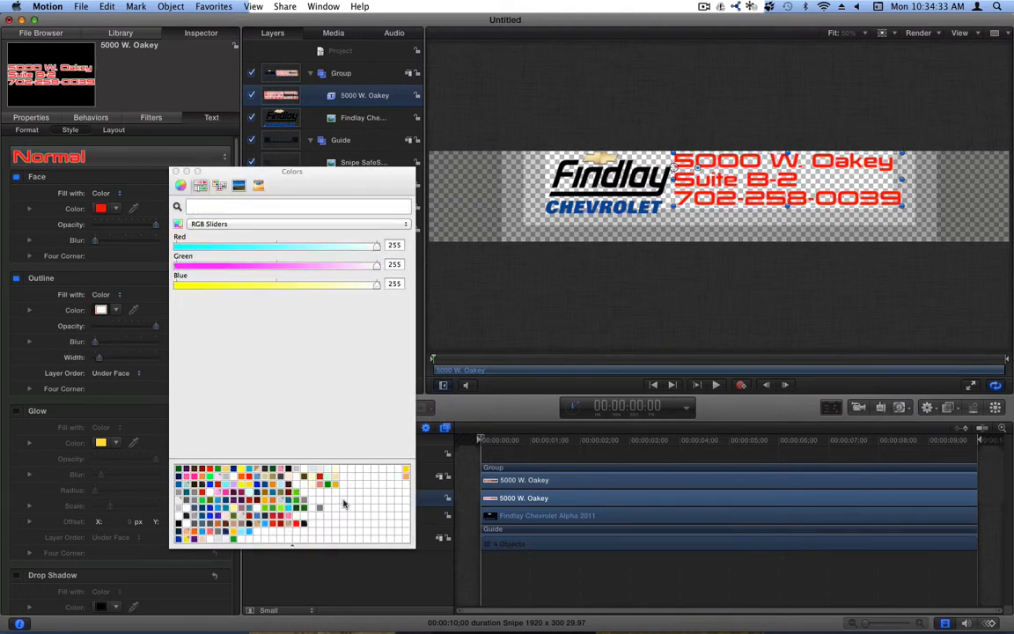
click(176, 172)
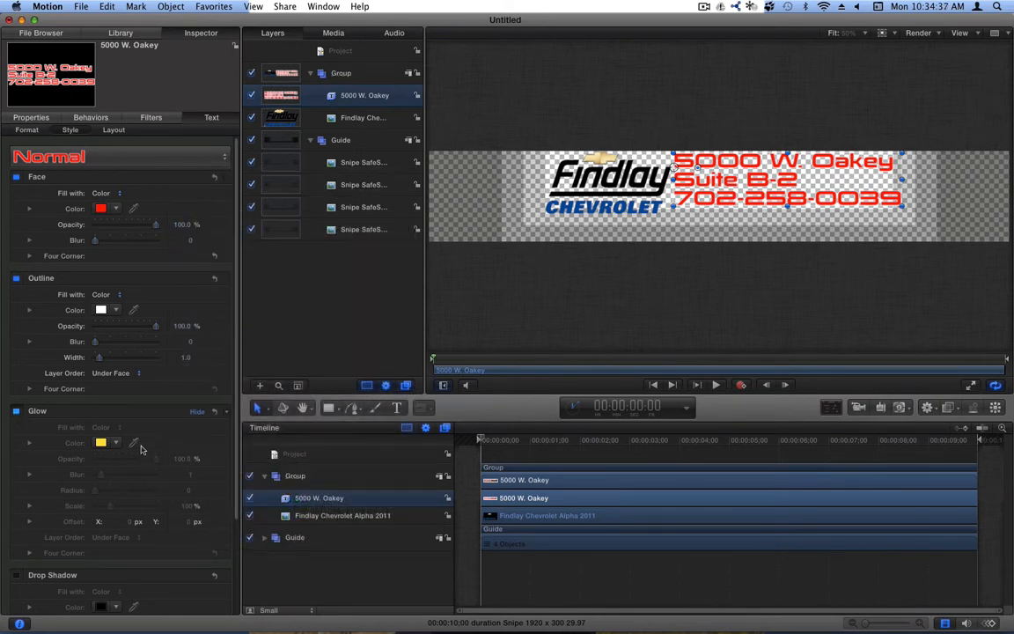
- Enable a light-blue glow on the address text with blur 29
click(100, 441)
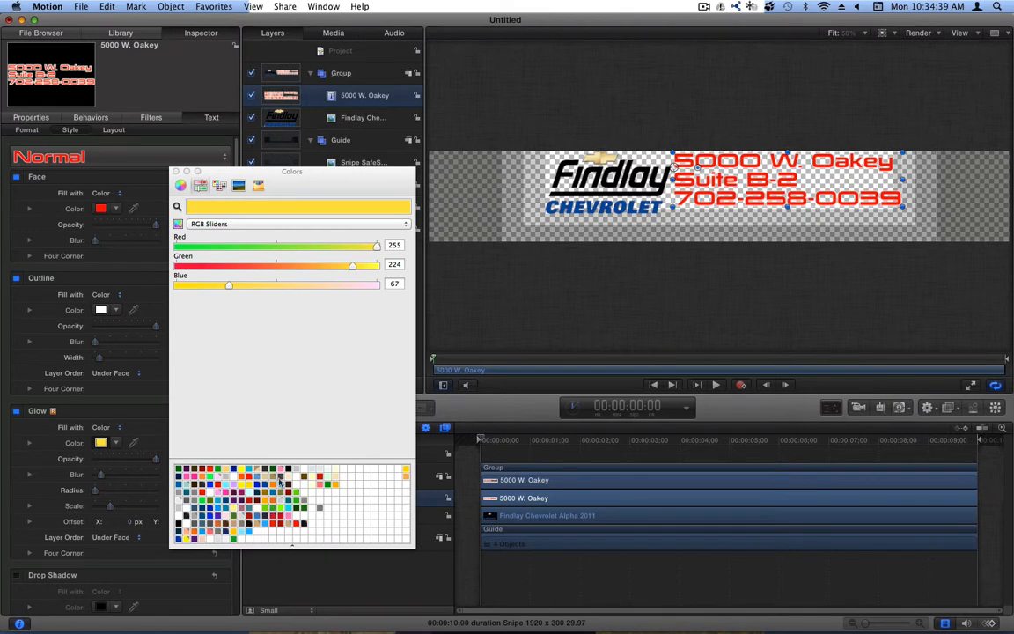
click(280, 481)
click(176, 172)
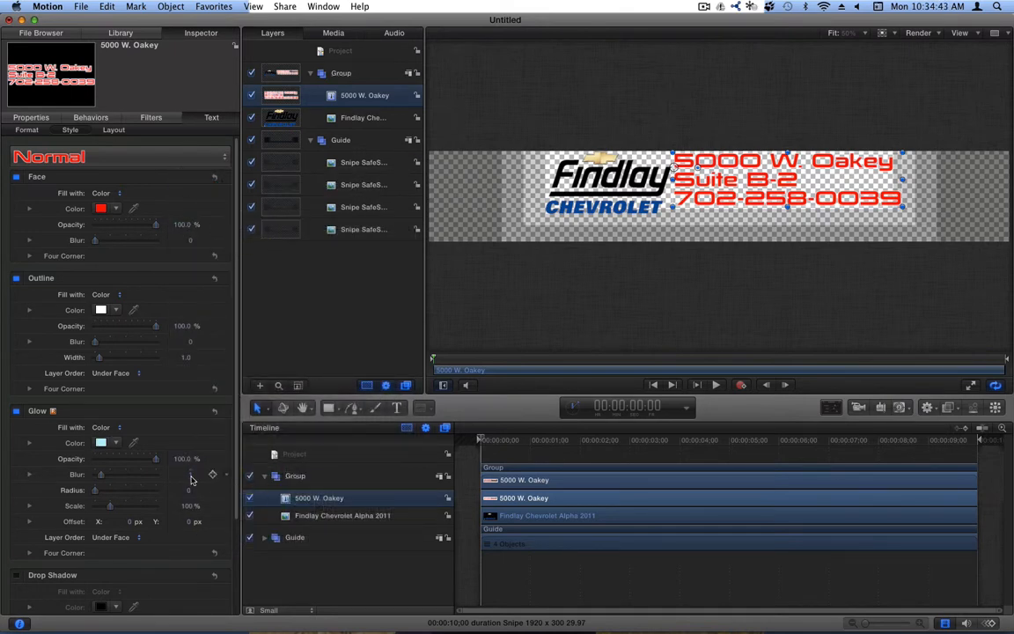
mouse_move(190, 475)
mouse_down()
mouse_move(190, 453)
mouse_move(195, 490)
mouse_up()
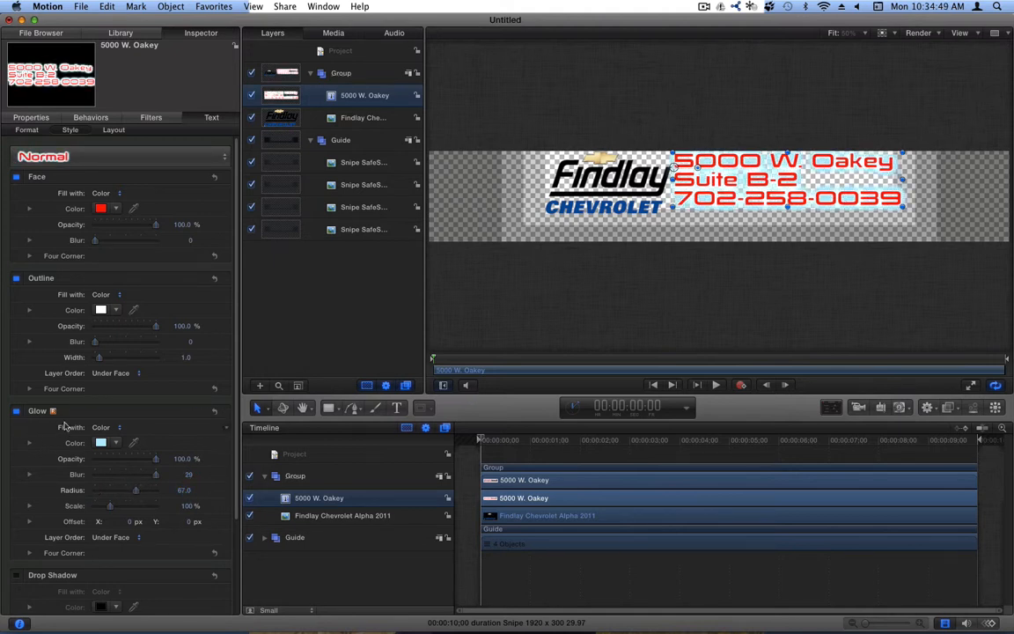
- Turn on a drop shadow with distance 49, preview about a second in, then return to start
scroll(63, 426, down, 4)
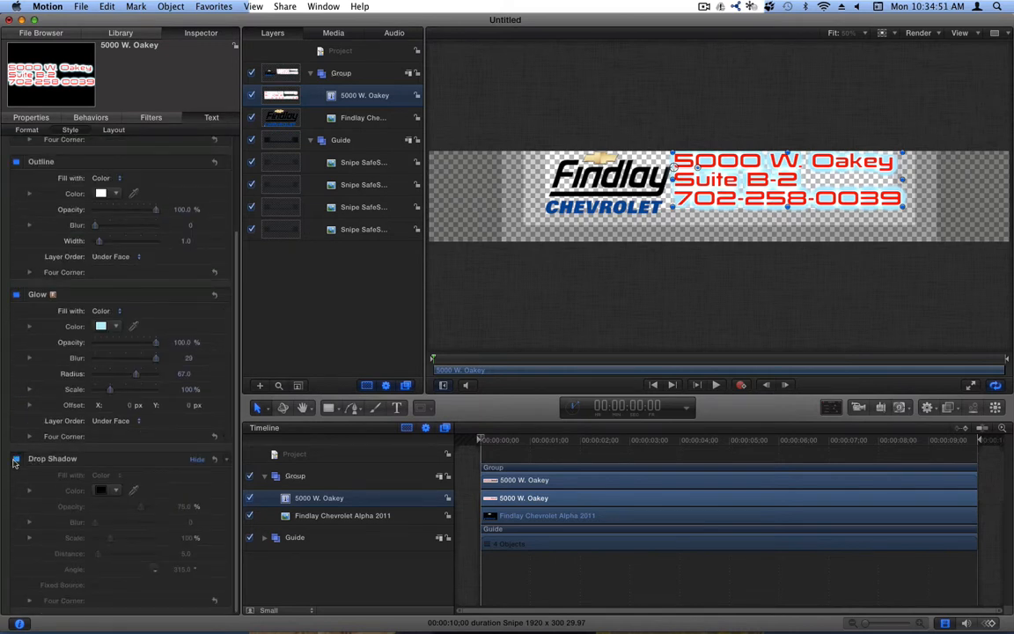
click(15, 459)
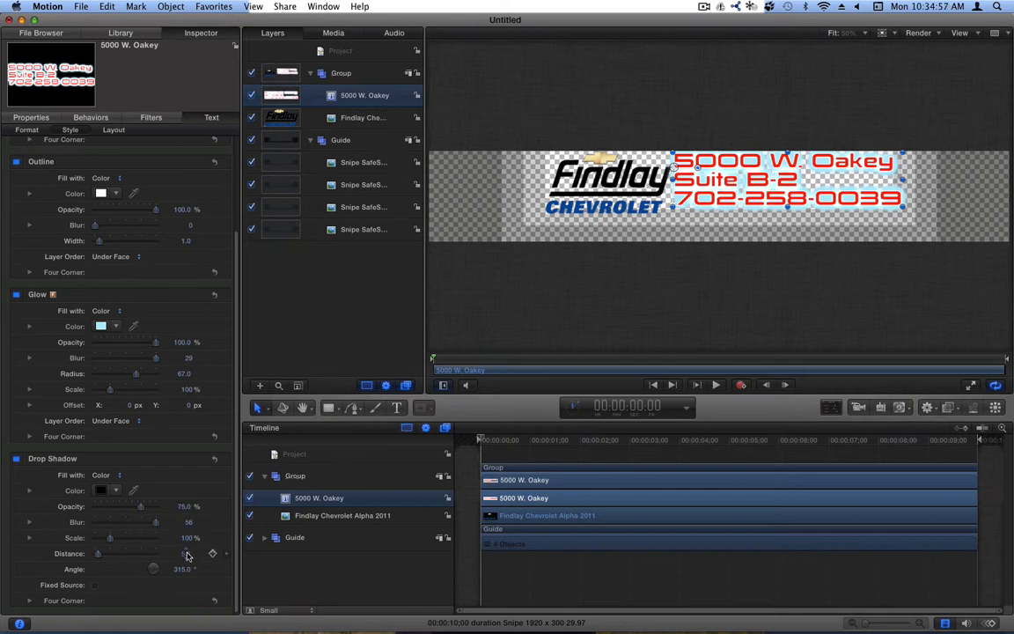
drag(185, 553, 184, 554)
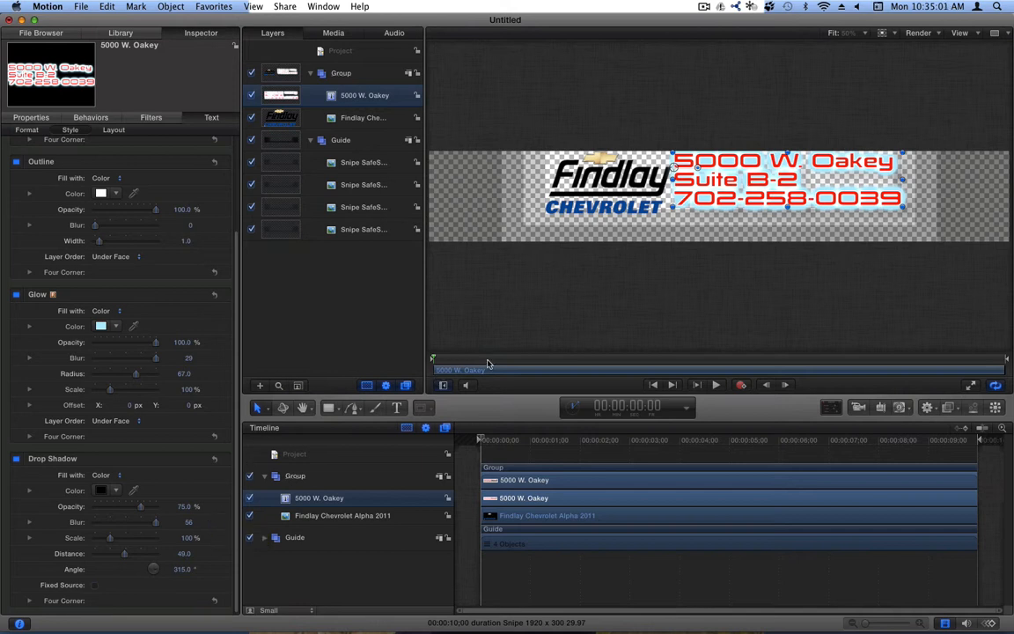
drag(507, 440, 537, 437)
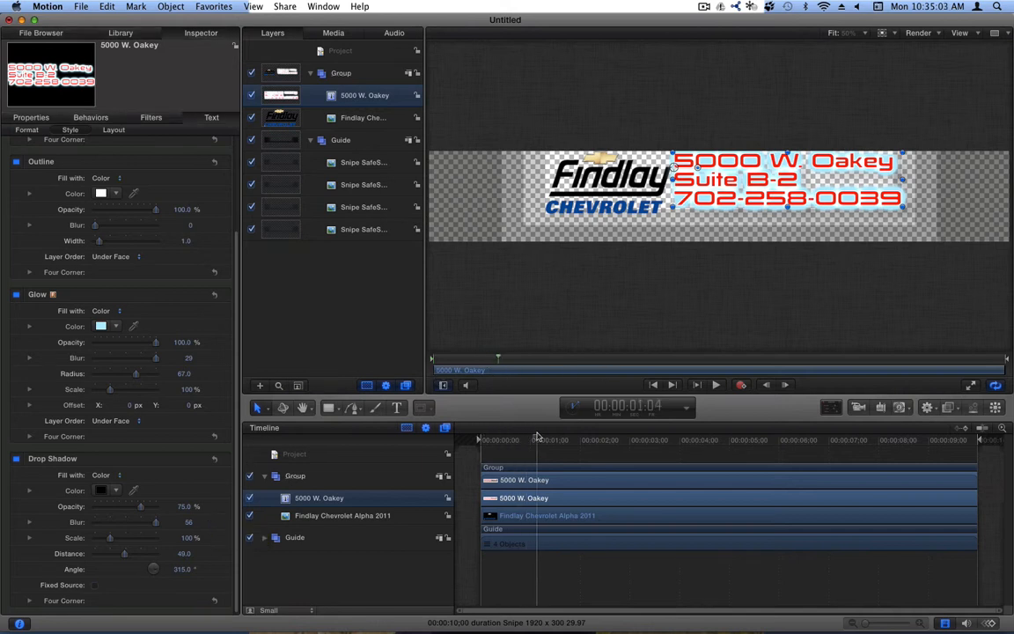
key(Home)
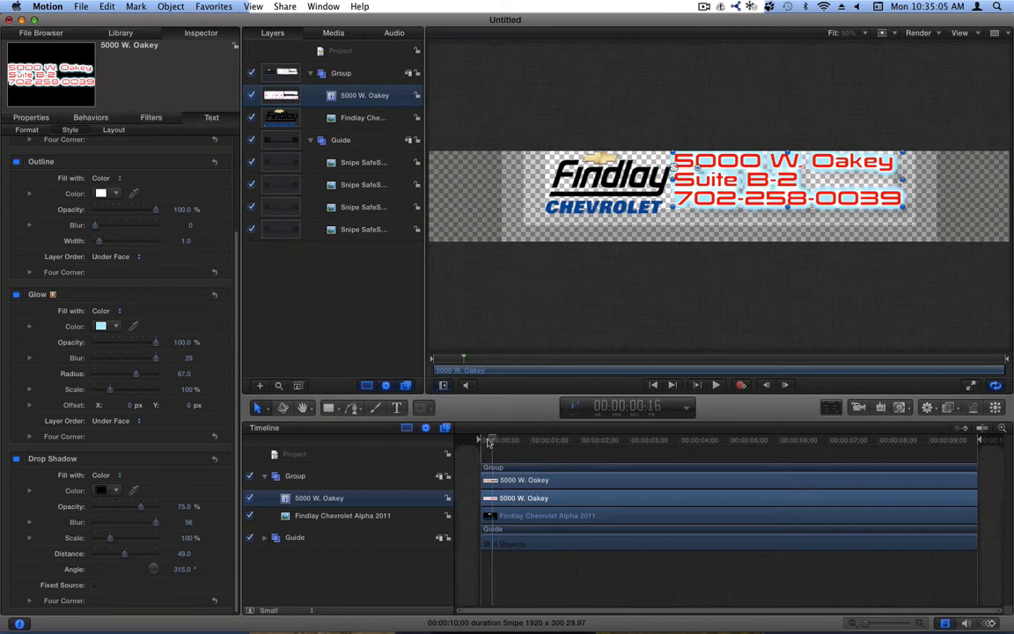
- Preview Type On start and end values in Layout, leaving 0 to 100%, and scrub the animation
click(110, 130)
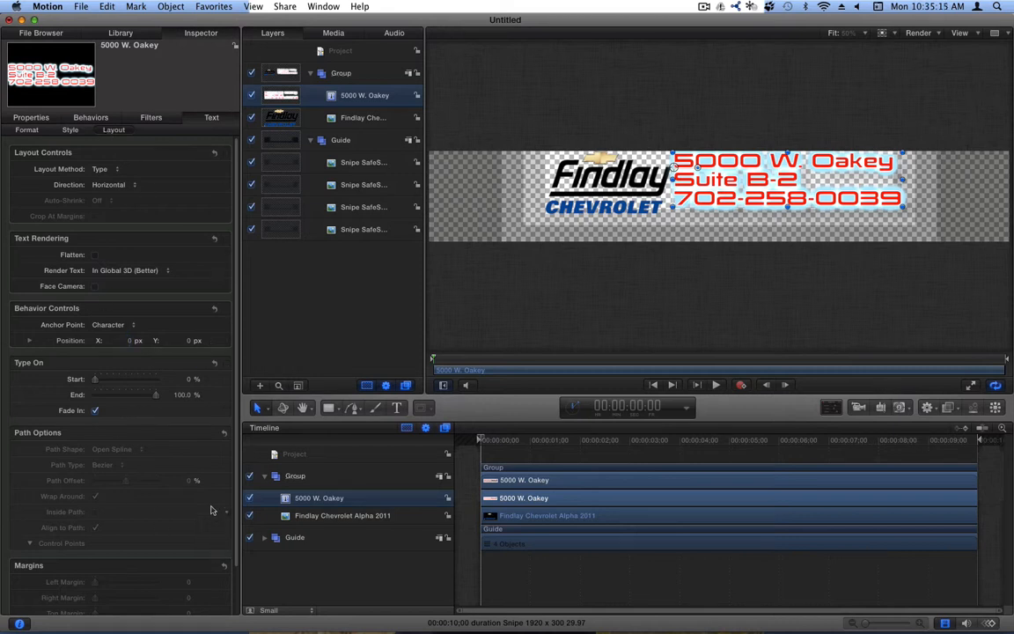
drag(107, 385, 75, 387)
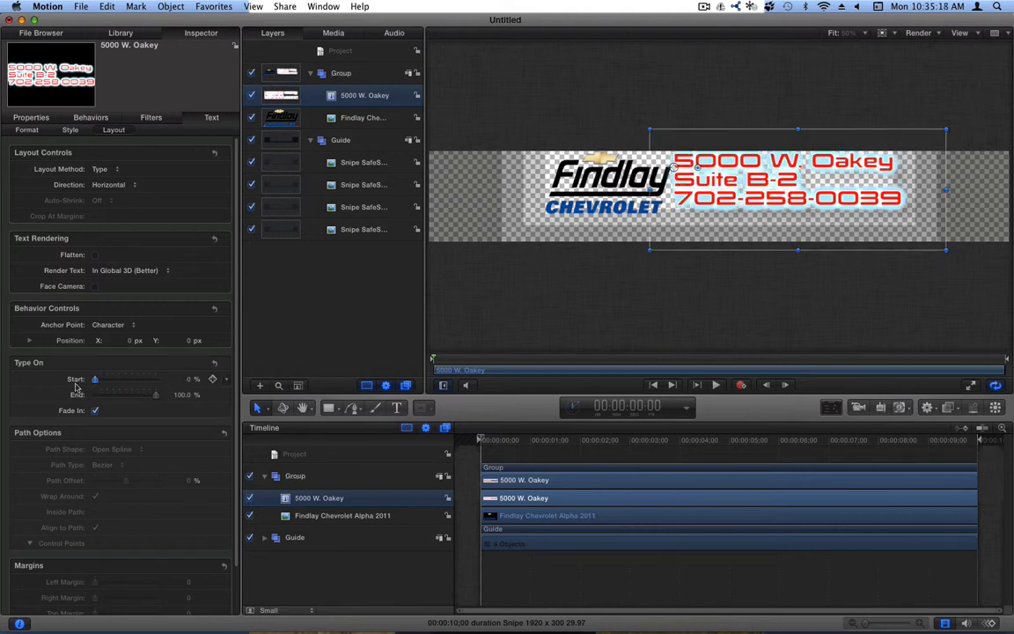
click(184, 395)
mouse_move(185, 397)
mouse_down()
mouse_move(185, 450)
mouse_move(184, 397)
mouse_up()
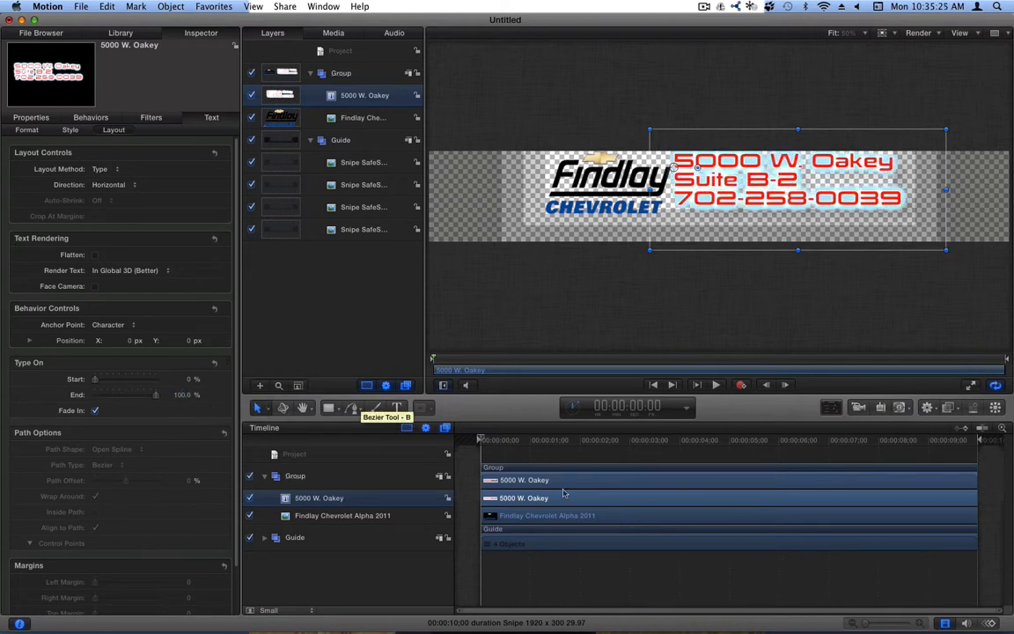
drag(481, 439, 337, 444)
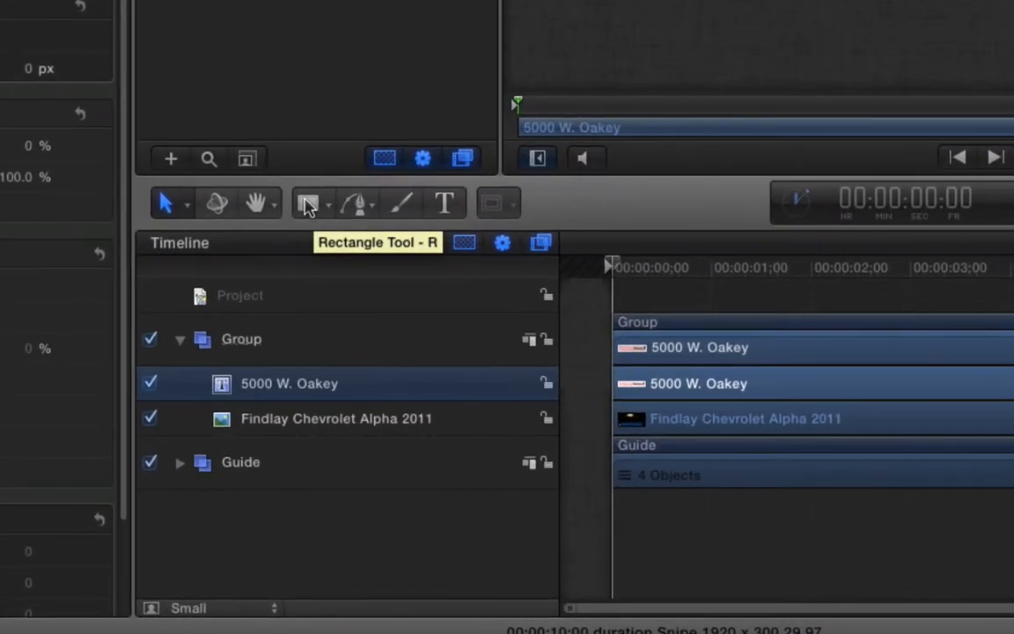
- Draw a rectangle across the banner and give it a light blue fill
click(308, 204)
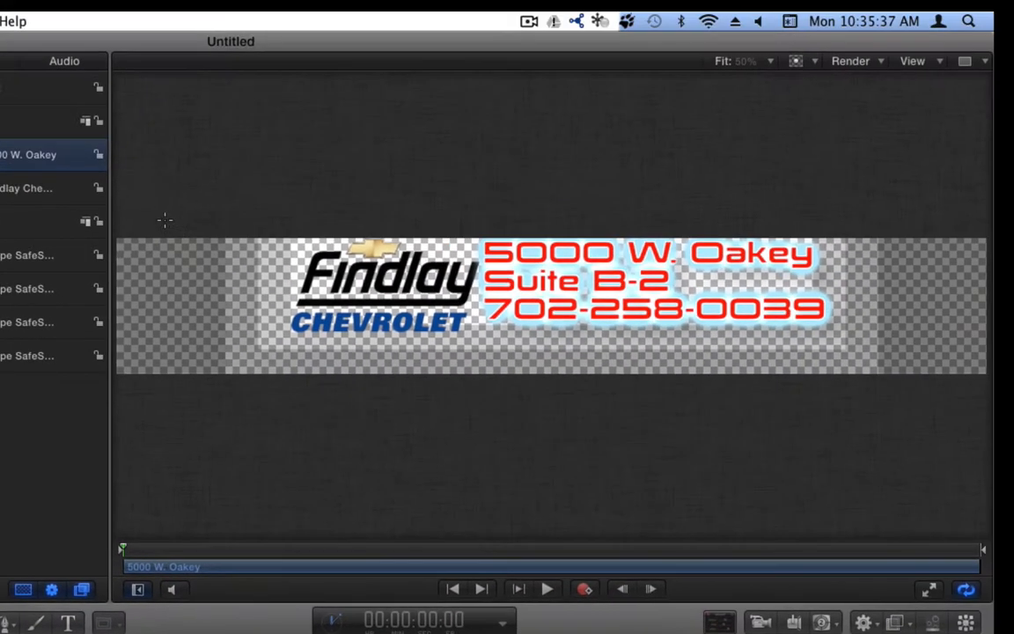
mouse_move(145, 246)
mouse_down()
mouse_move(520, 369)
mouse_move(959, 361)
mouse_up()
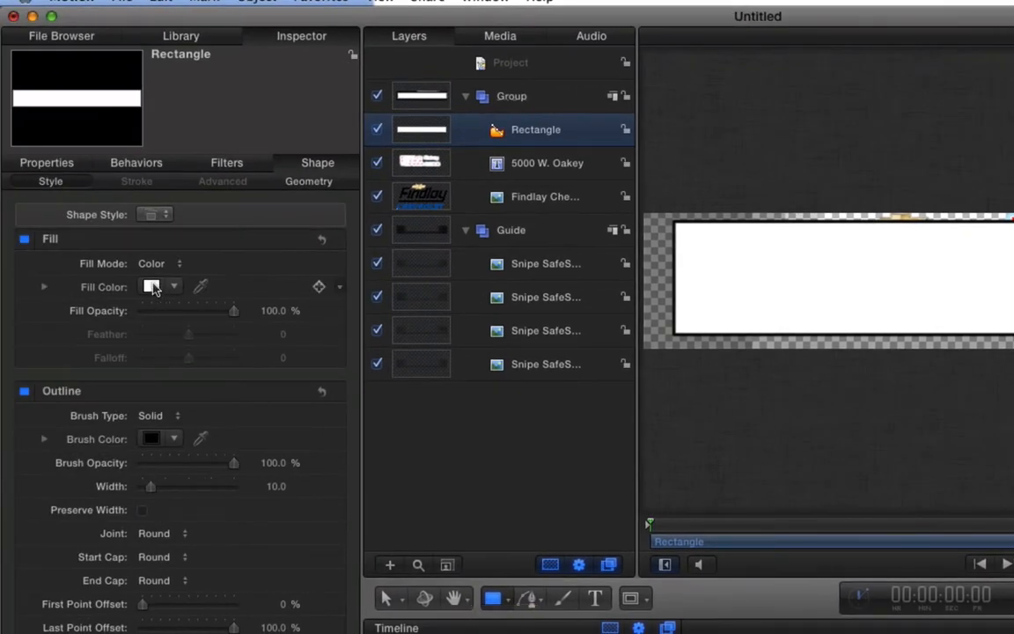
click(153, 287)
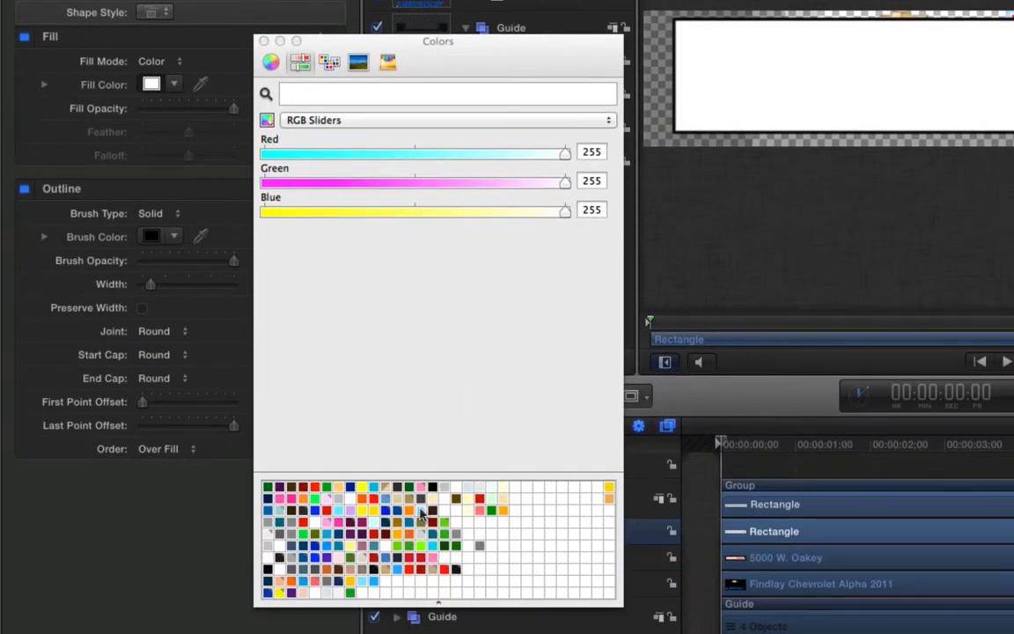
click(420, 510)
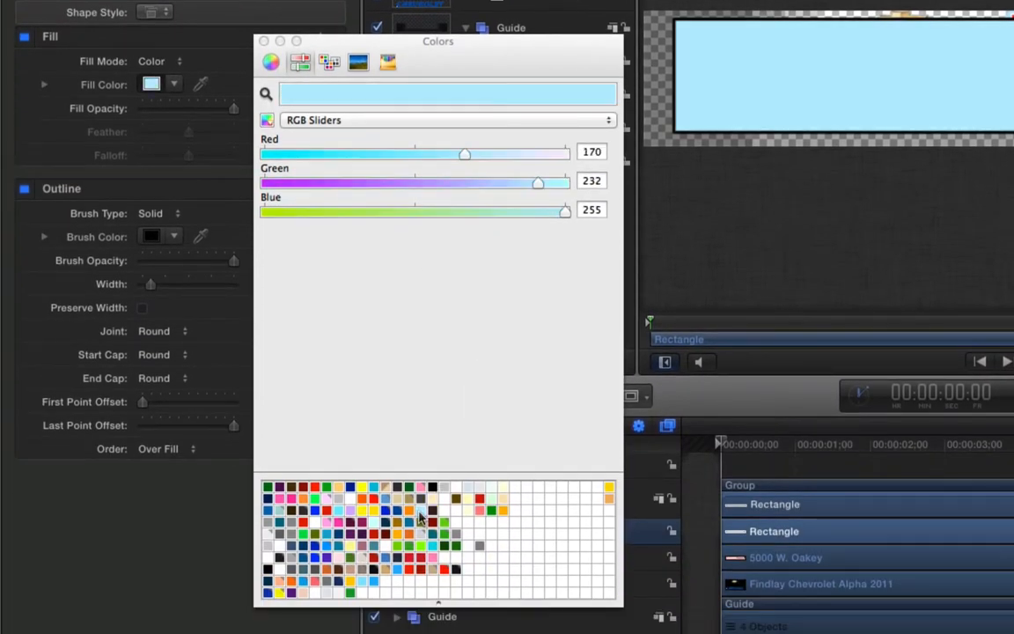
- Switch off the rectangle's black outline so only the light blue fill remains
click(263, 41)
click(151, 235)
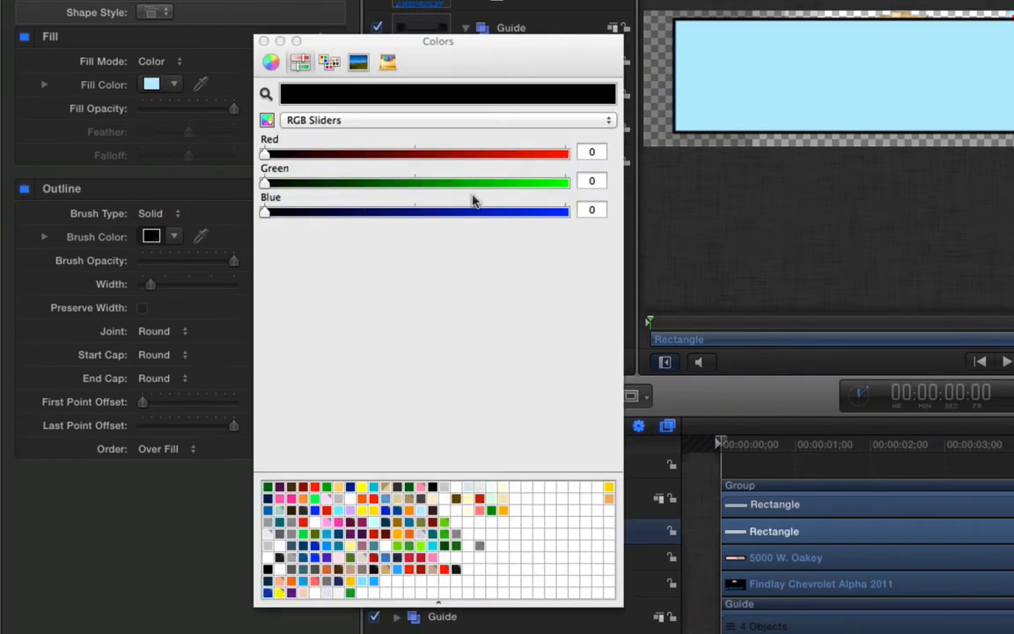
click(263, 40)
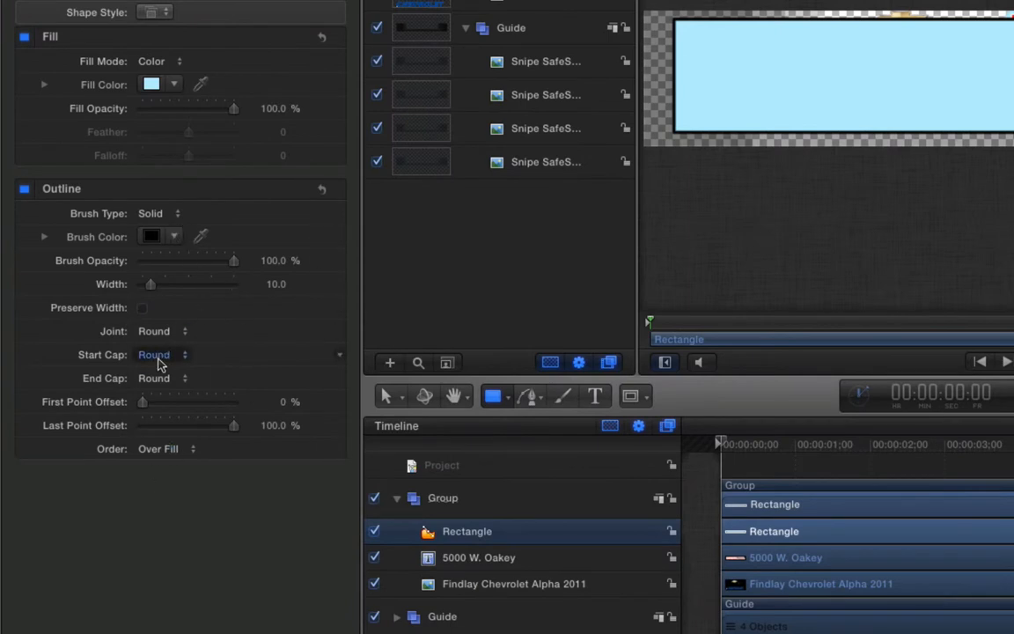
click(24, 188)
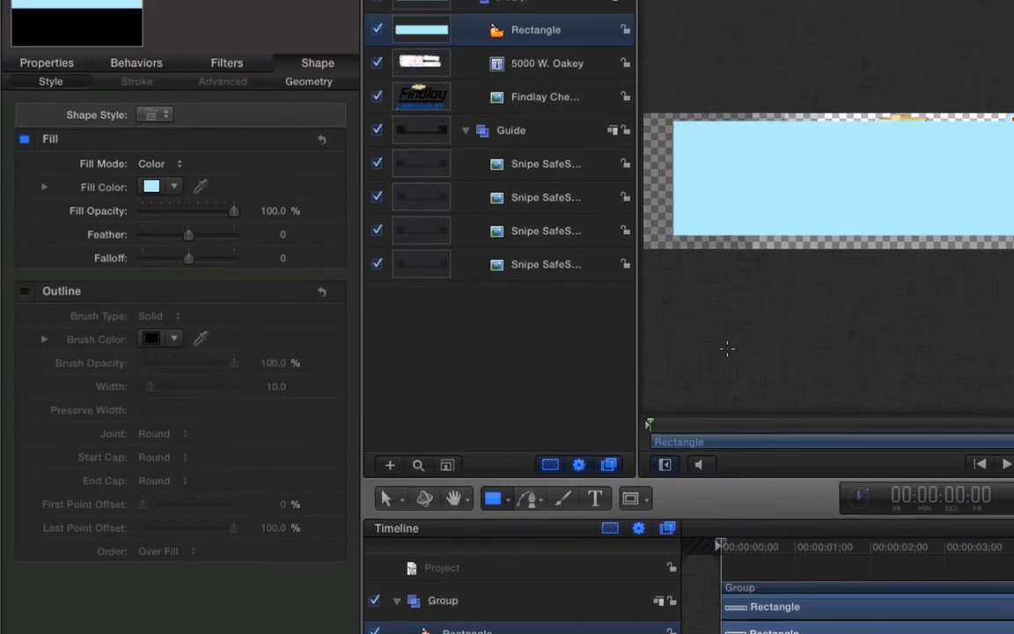
- Try edge feather and falloff, undo both back to 0, then set Fill Opacity to 83%
drag(187, 245, 159, 244)
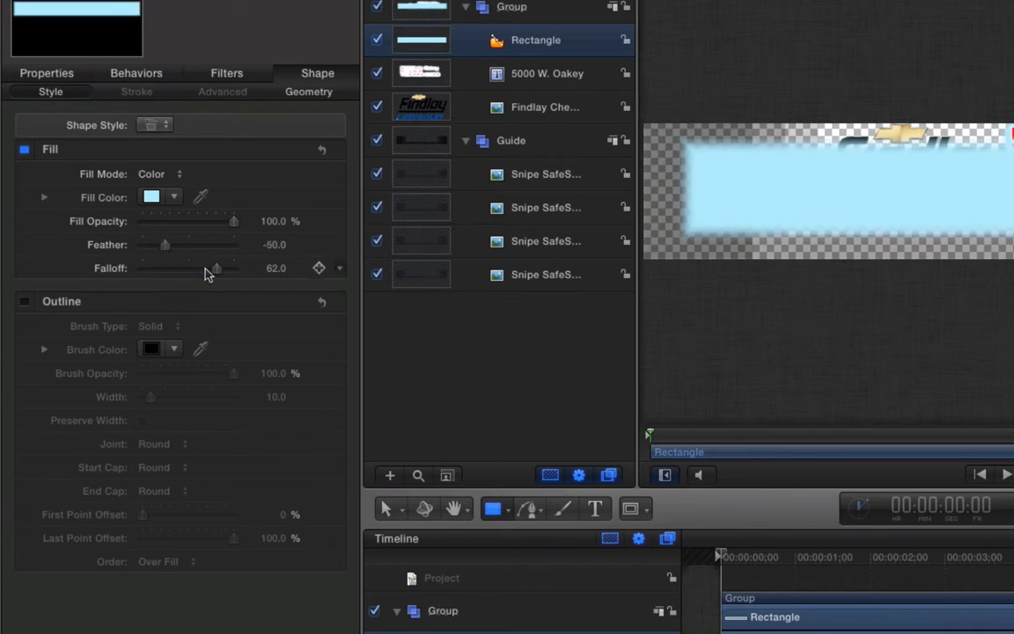
mouse_move(211, 268)
mouse_down()
mouse_move(161, 273)
mouse_move(223, 274)
mouse_up()
drag(212, 273, 208, 275)
key(super+z)
key(super+z)
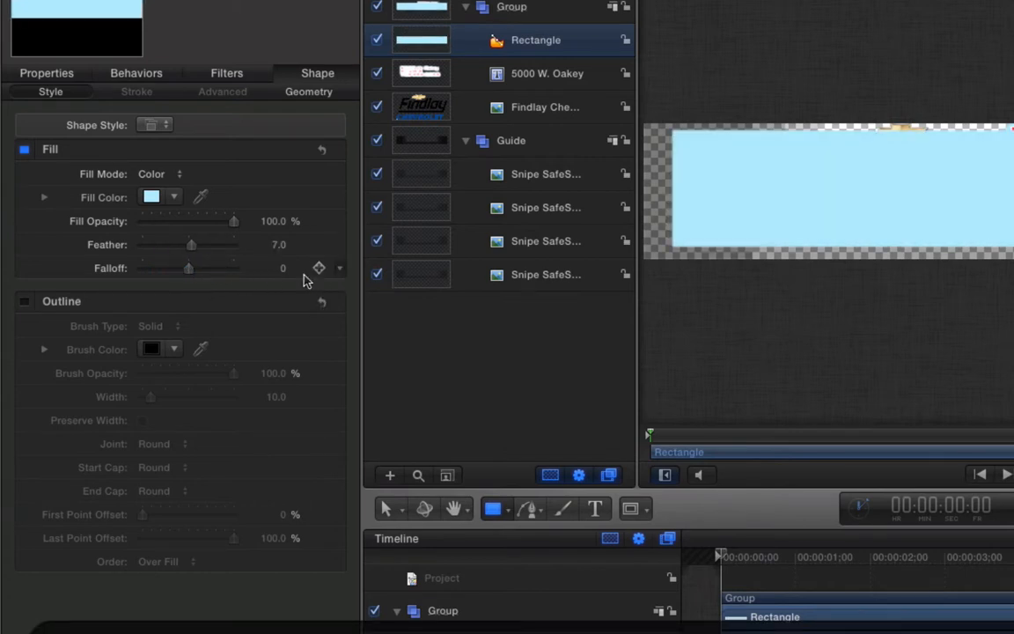
key(super+z)
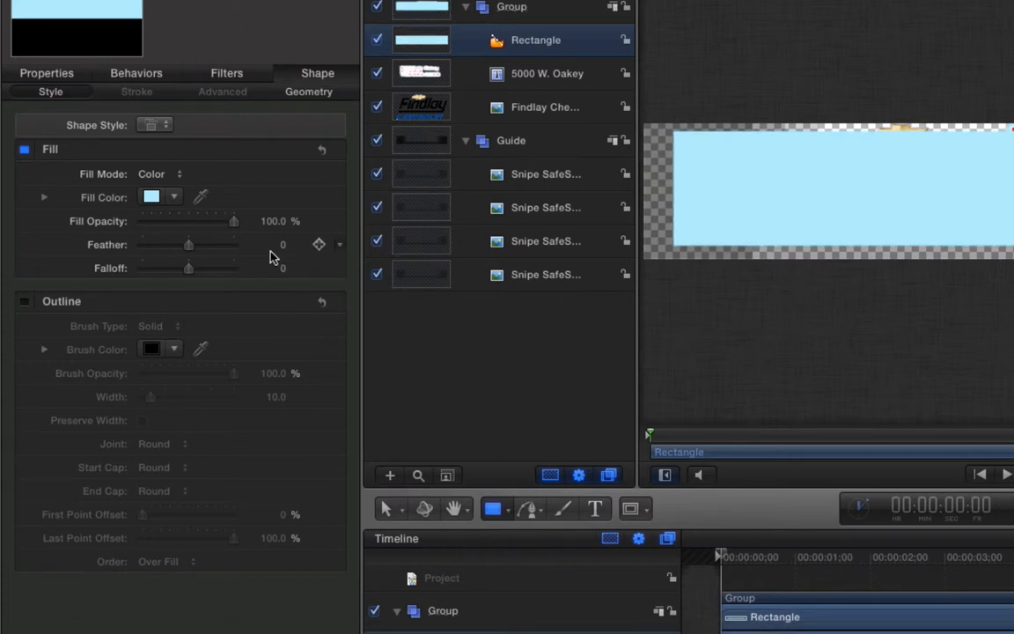
mouse_move(270, 226)
mouse_down()
mouse_move(251, 227)
mouse_move(274, 220)
mouse_up()
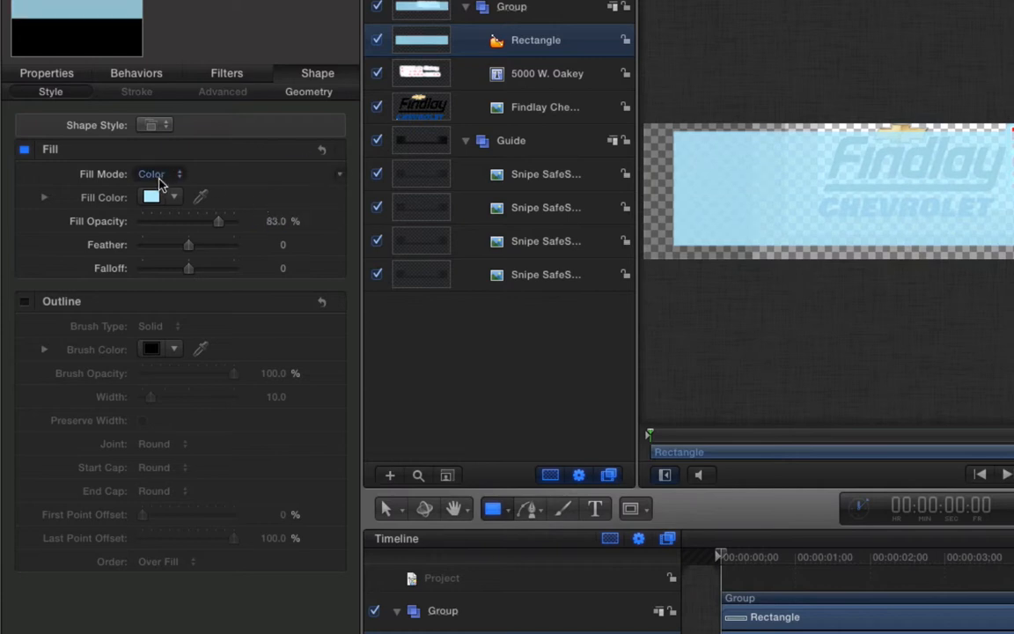
- Switch the rectangle's Fill Mode to Gradient and expand the gradient controls
click(159, 175)
click(166, 190)
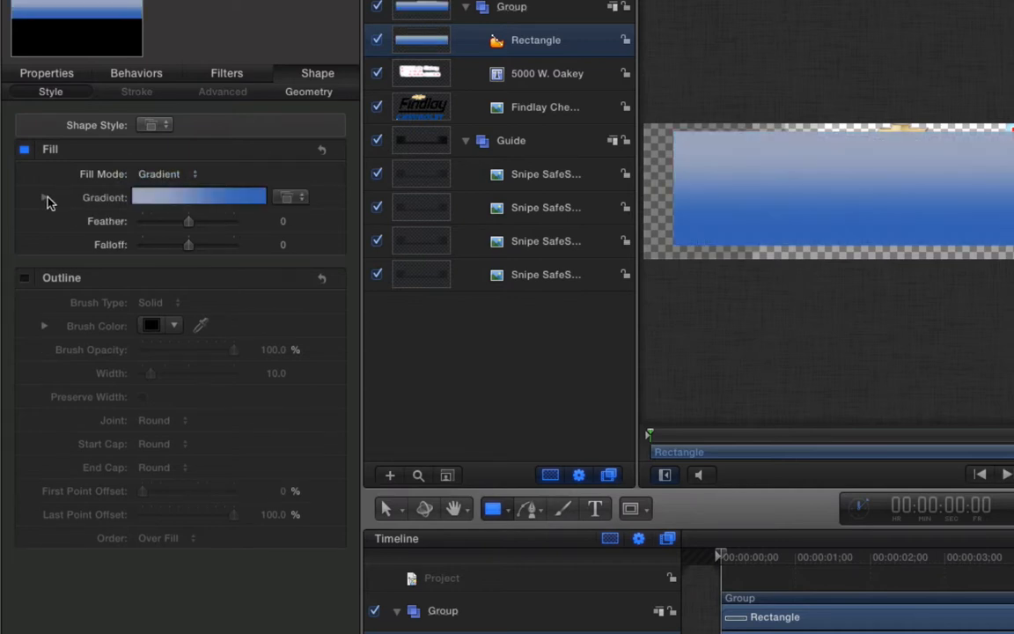
click(44, 197)
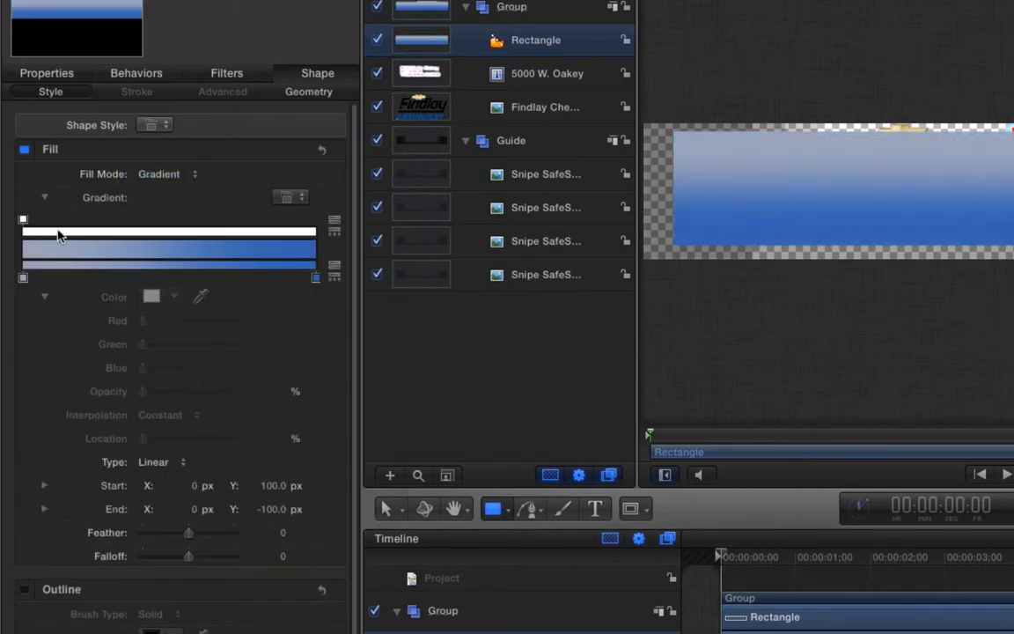
click(42, 198)
click(43, 197)
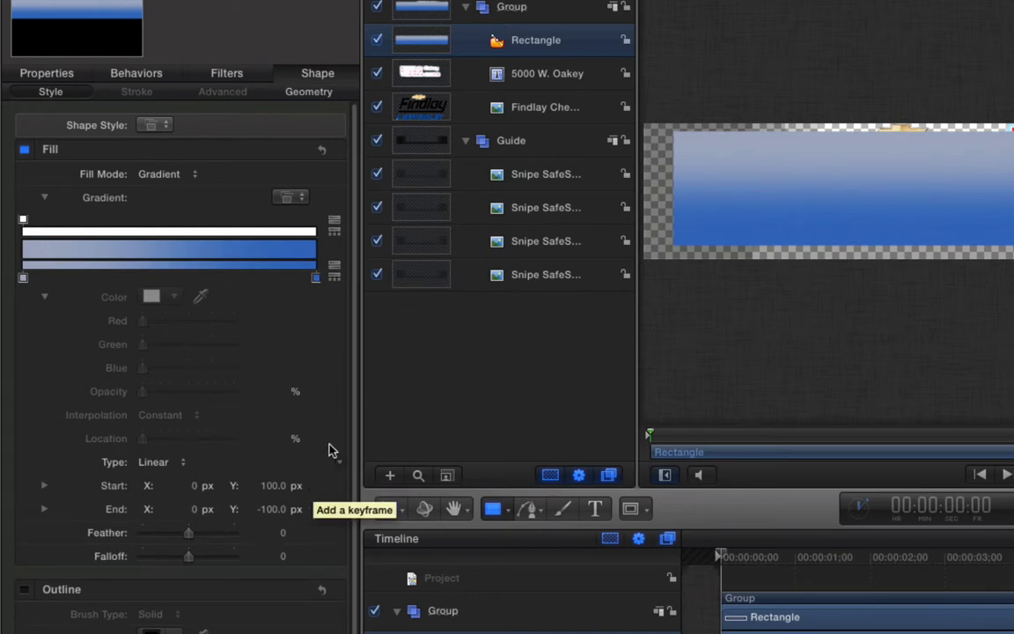
- Try the Deep Purple and GoldenRod gradient presets, then apply the white Murano preset
click(293, 197)
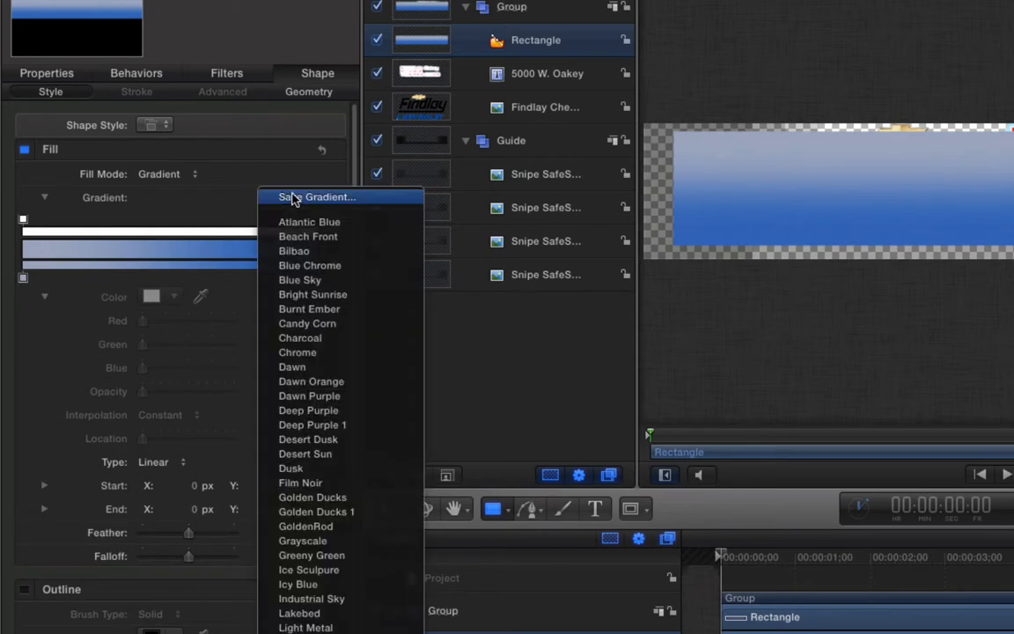
click(331, 411)
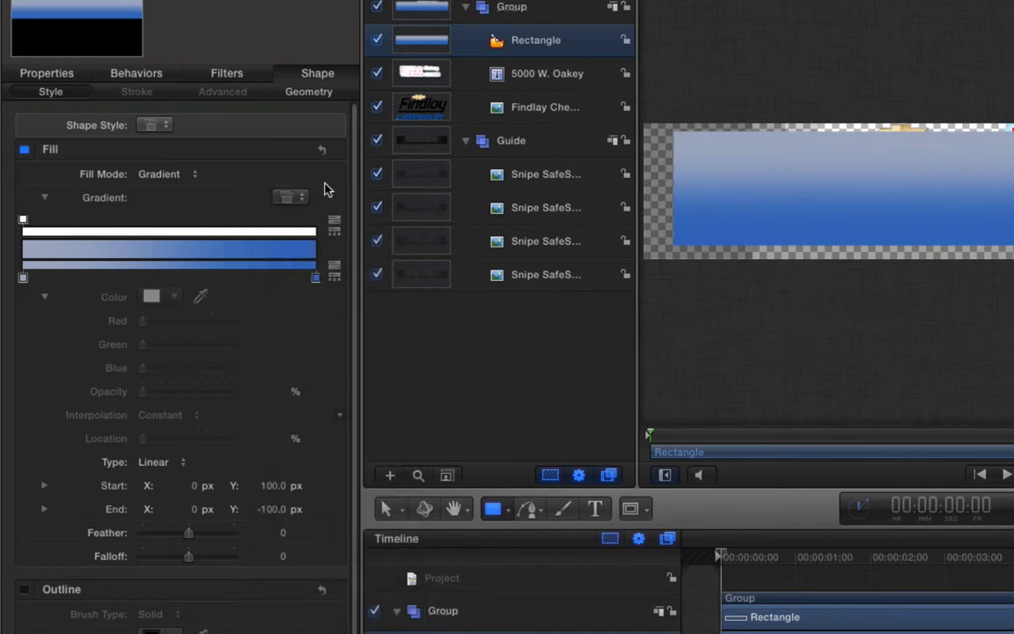
click(291, 198)
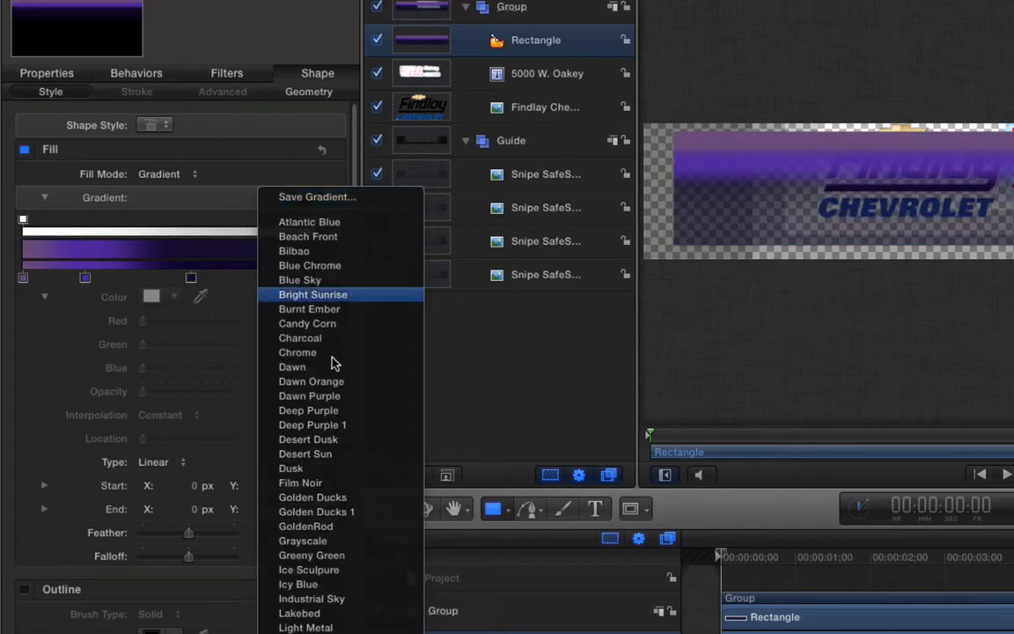
click(326, 526)
click(286, 198)
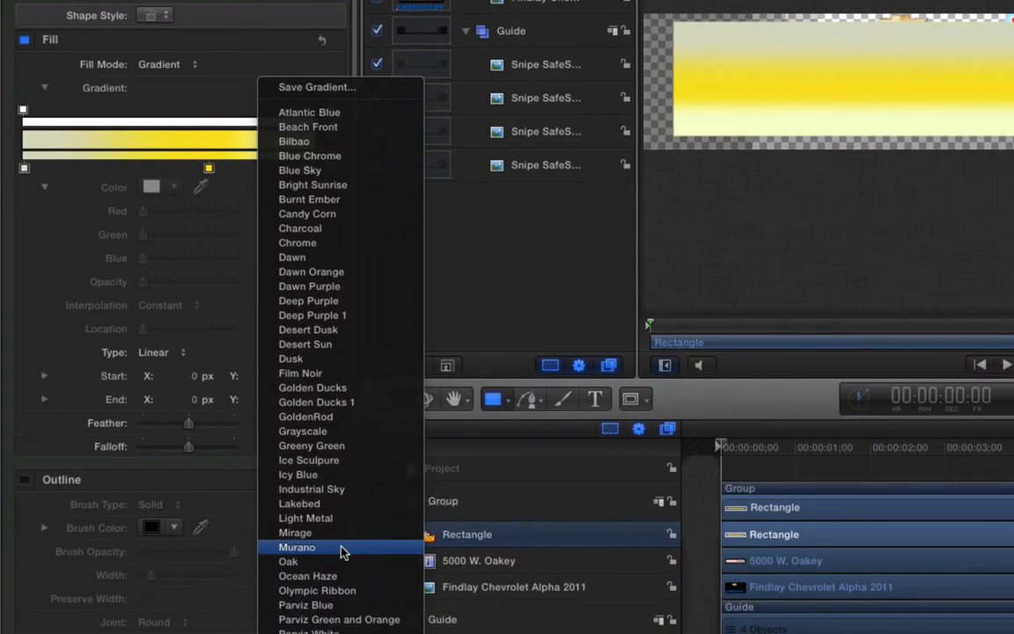
click(342, 547)
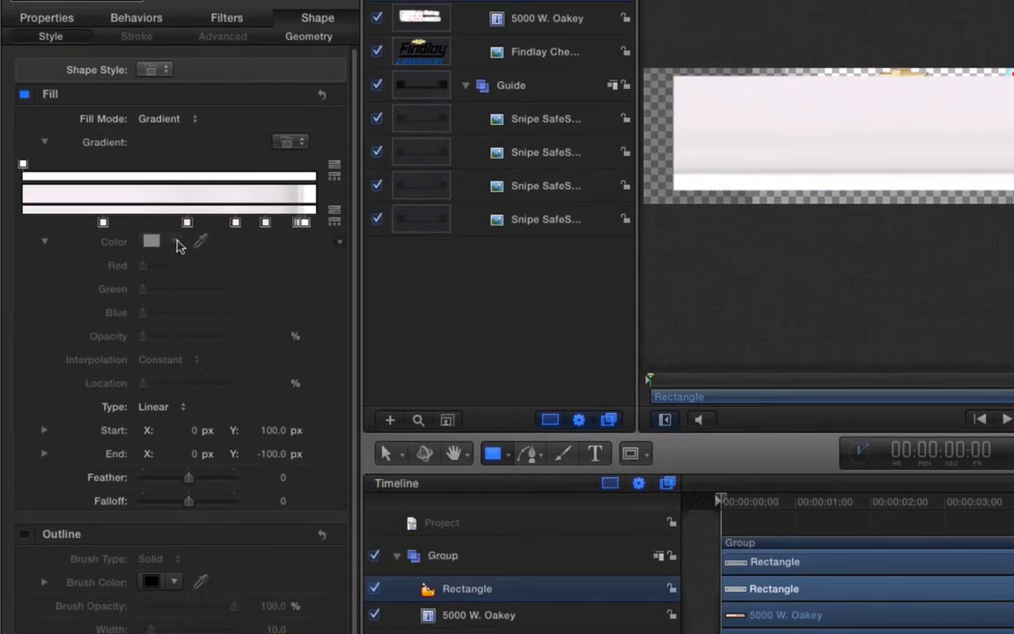
- Set the gradient Start X to -54 and the end point to 628, -32
drag(193, 437, 172, 438)
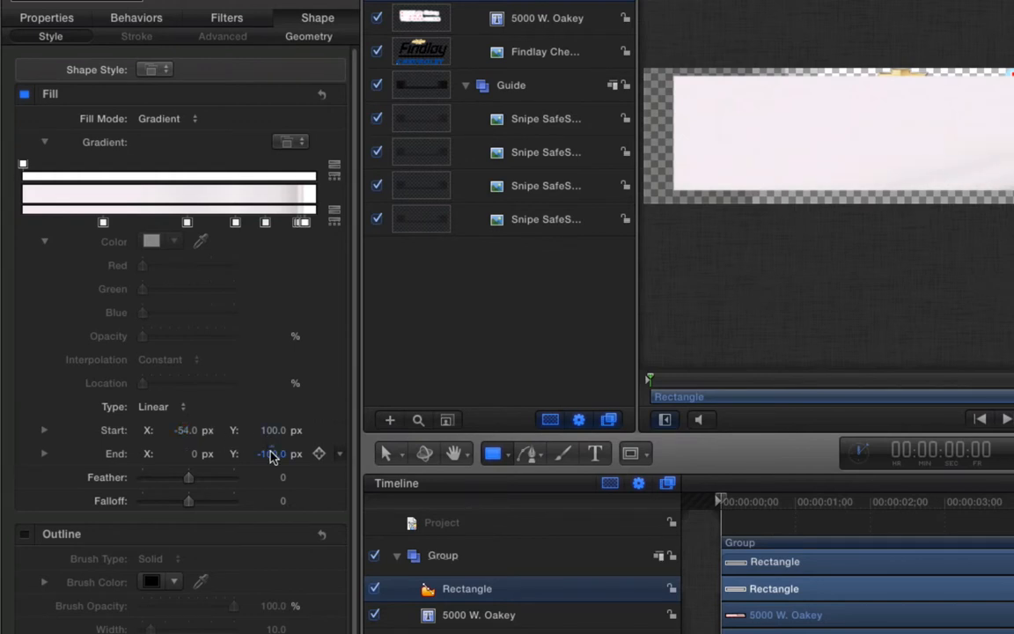
drag(266, 455, 279, 455)
drag(187, 458, 197, 453)
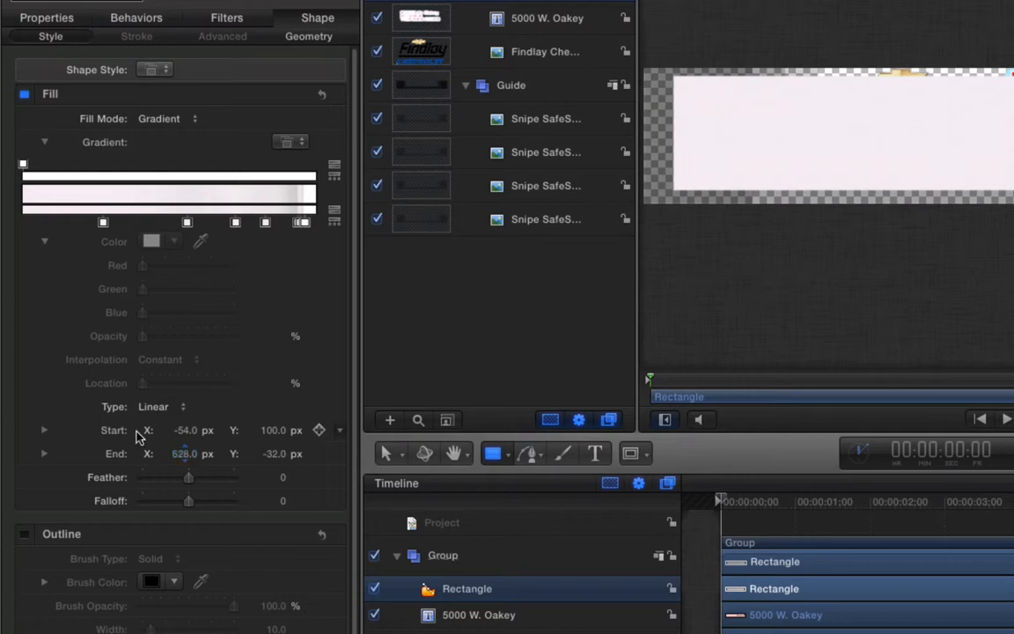
- Turn one of the gradient's colour stops pink
click(265, 223)
click(150, 241)
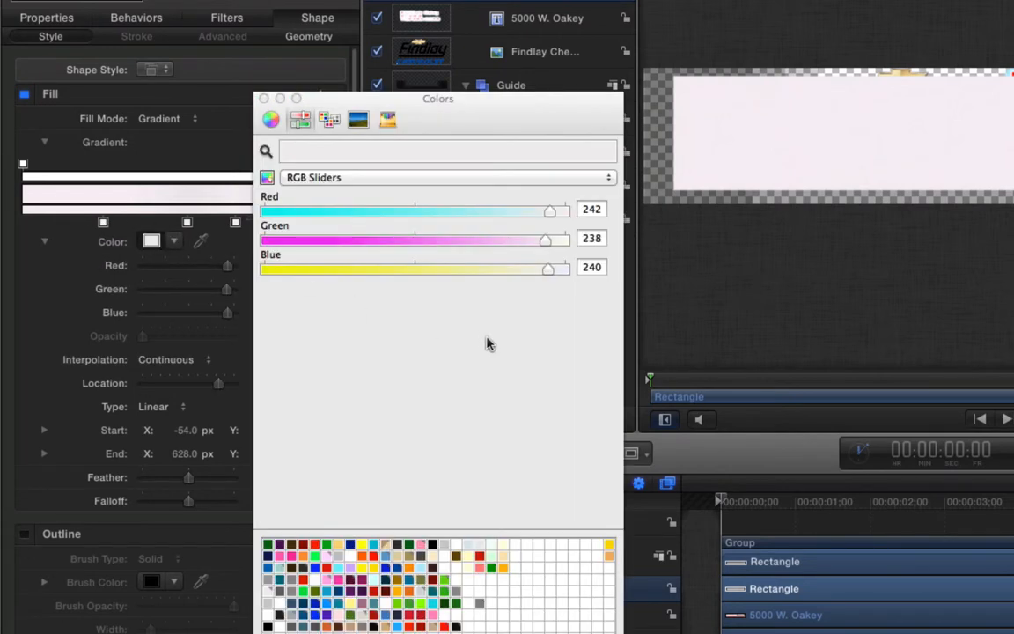
click(420, 545)
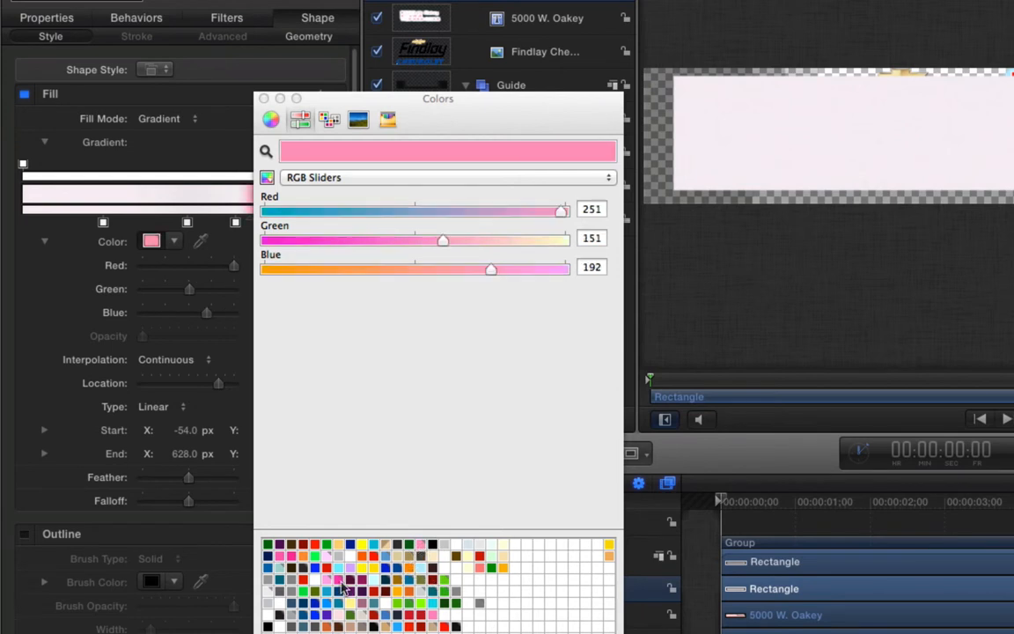
click(236, 223)
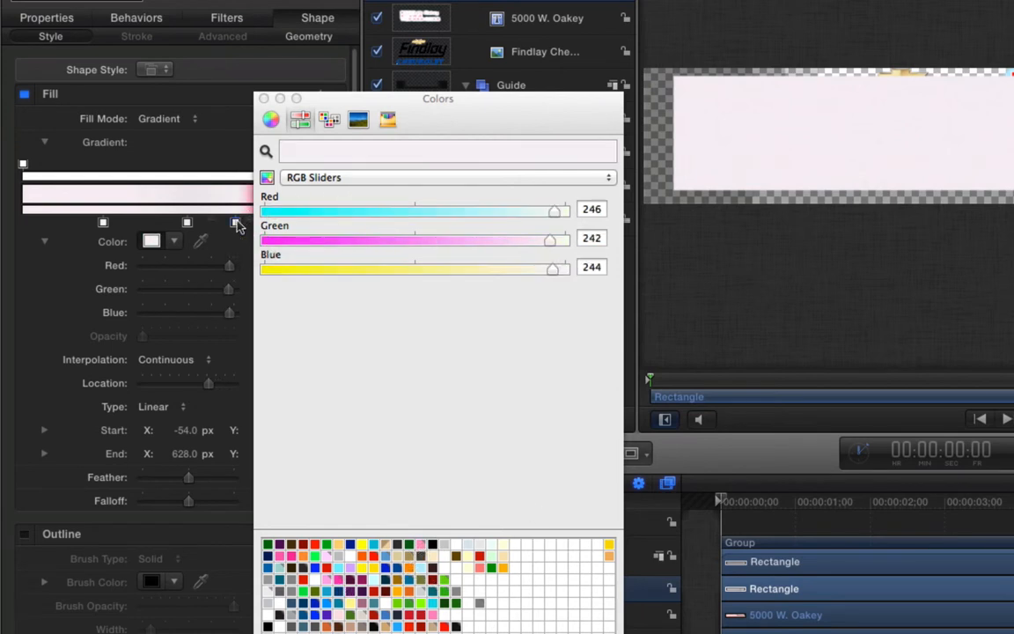
click(264, 98)
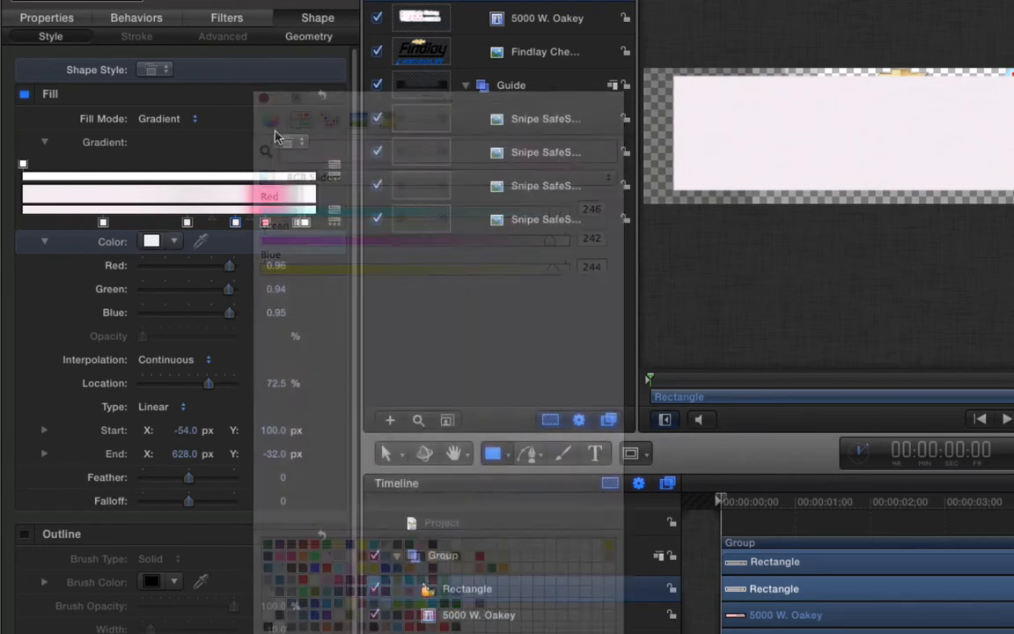
- Position the pink stop, set its blend Middle to 50%, and move the gradient start further left
mouse_move(266, 227)
mouse_down()
mouse_move(249, 226)
mouse_move(290, 224)
mouse_move(51, 227)
mouse_move(269, 227)
mouse_up()
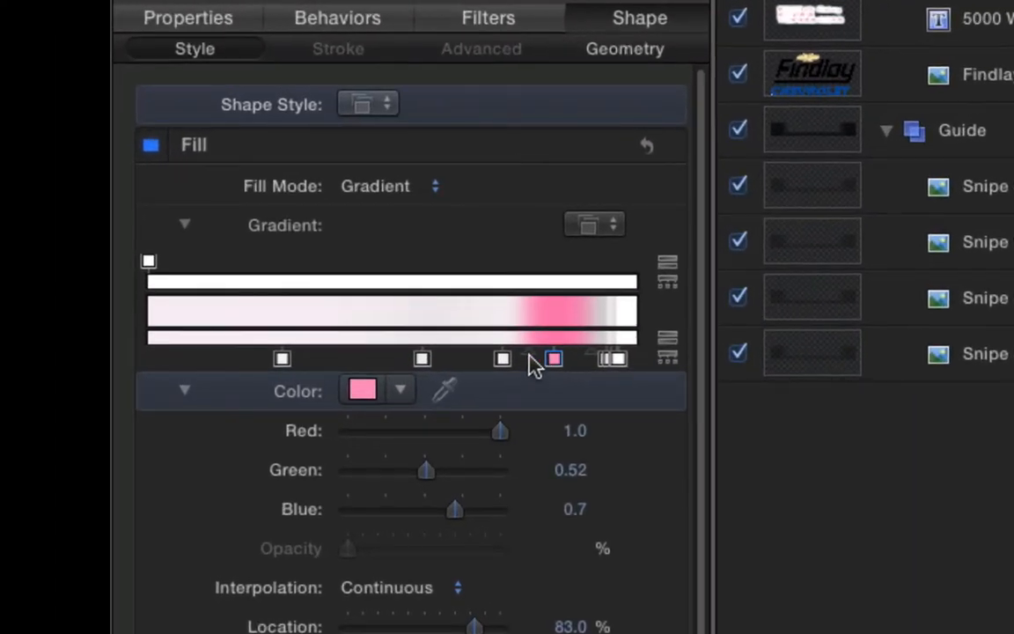
mouse_move(533, 359)
mouse_down()
mouse_move(523, 362)
mouse_move(550, 361)
mouse_up()
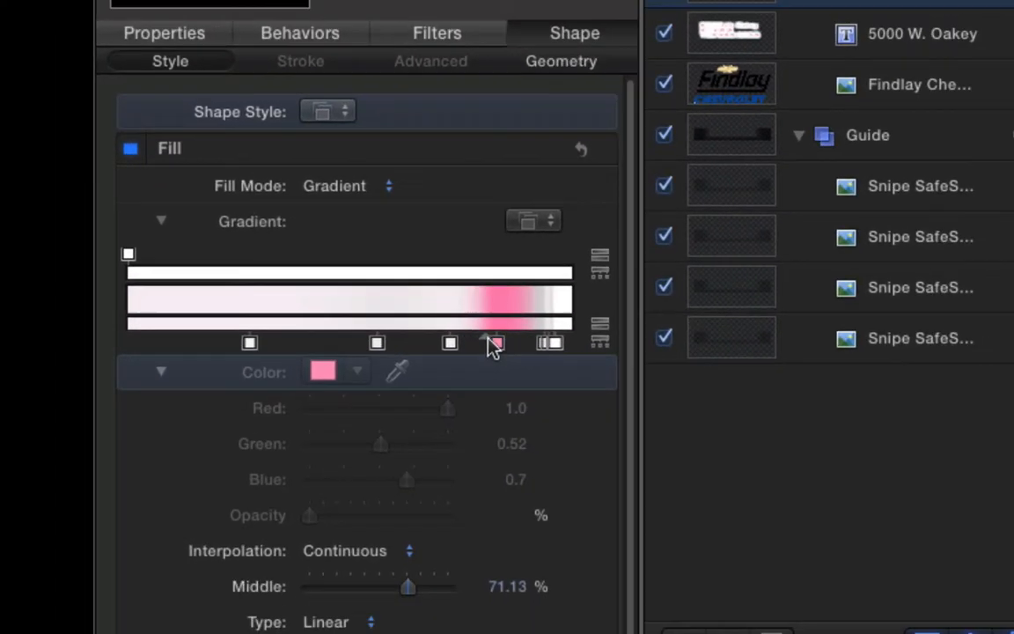
mouse_move(489, 338)
mouse_down()
mouse_move(499, 341)
mouse_move(484, 341)
mouse_up()
drag(177, 256, 170, 255)
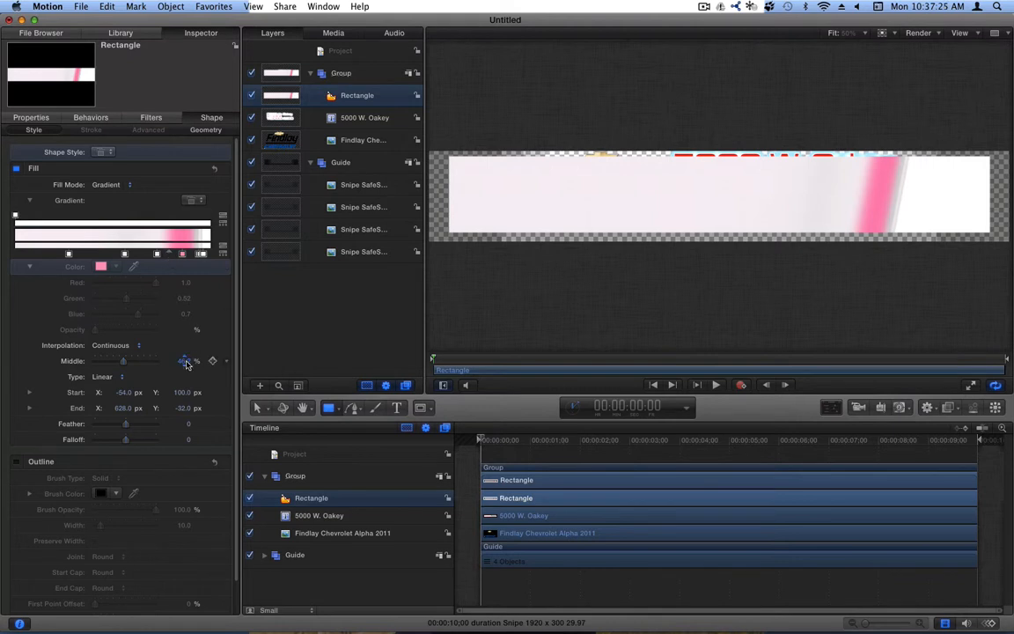
text(50)
key(KP_Enter)
drag(123, 392, 121, 393)
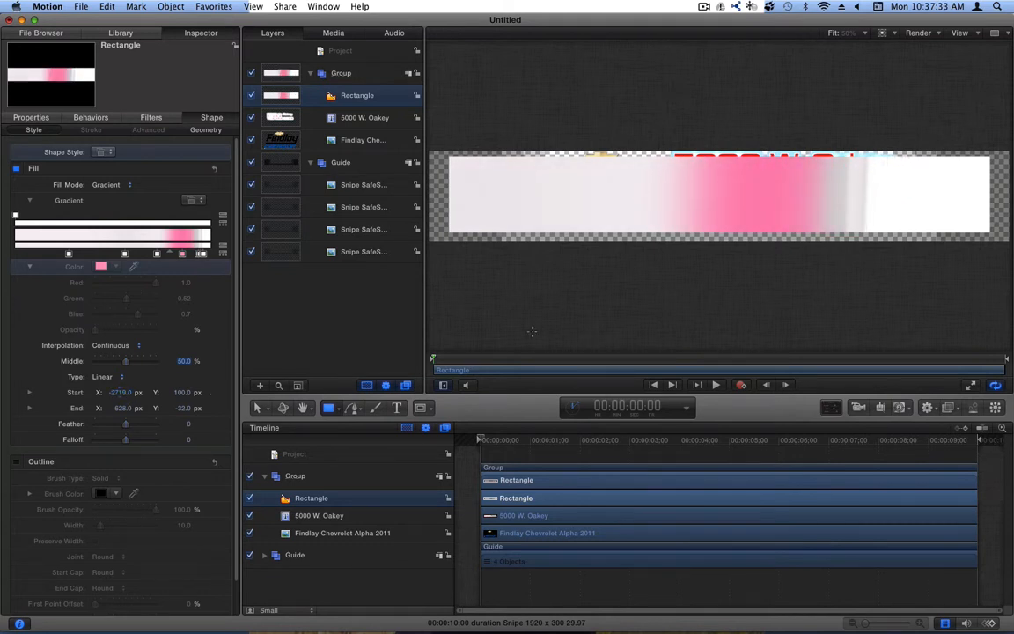
- Change the pink gradient stop to cyan
click(181, 254)
click(101, 267)
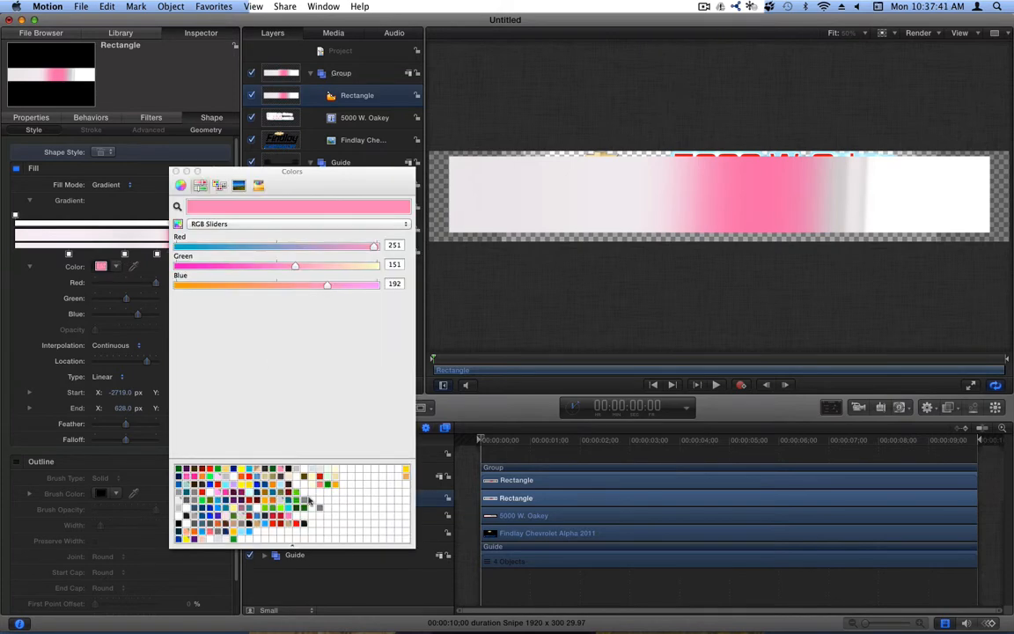
click(259, 466)
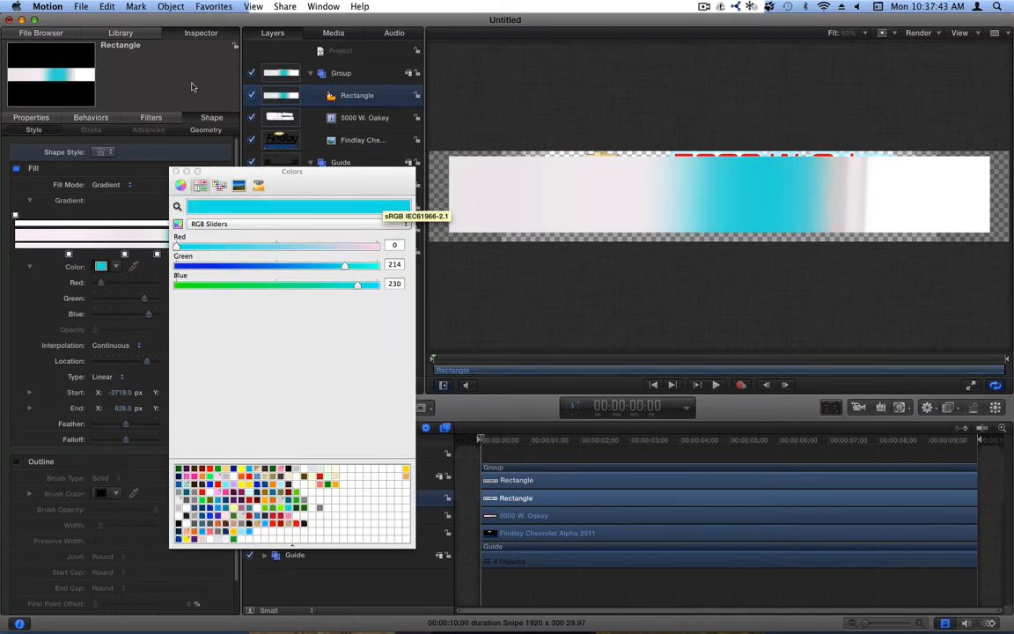
click(177, 171)
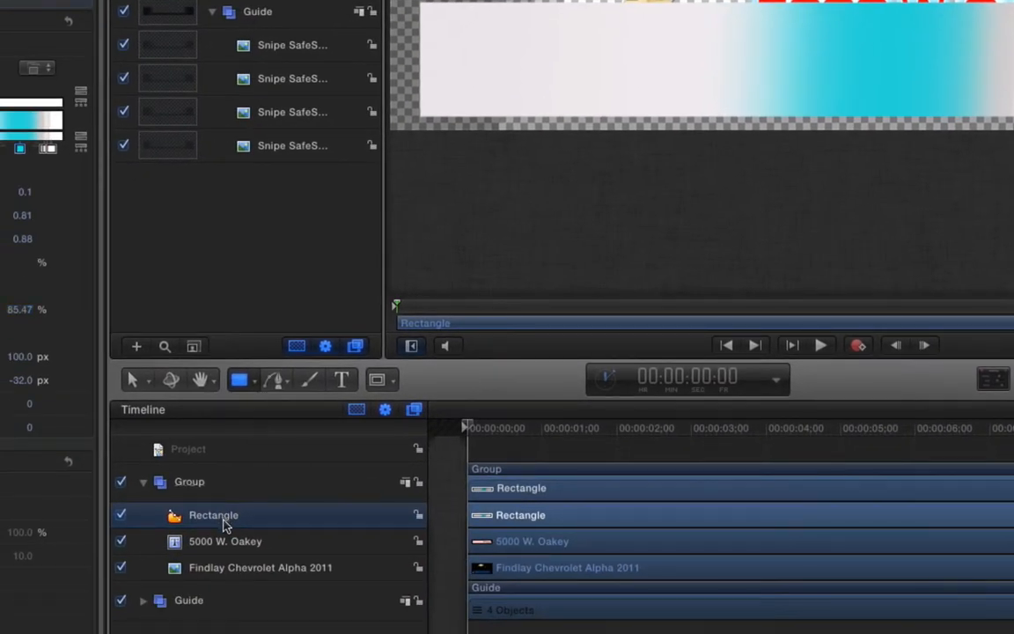
- Drag the Rectangle layer below Findlay Chevrolet Alpha 2011 in the Timeline layers list
drag(223, 525, 219, 552)
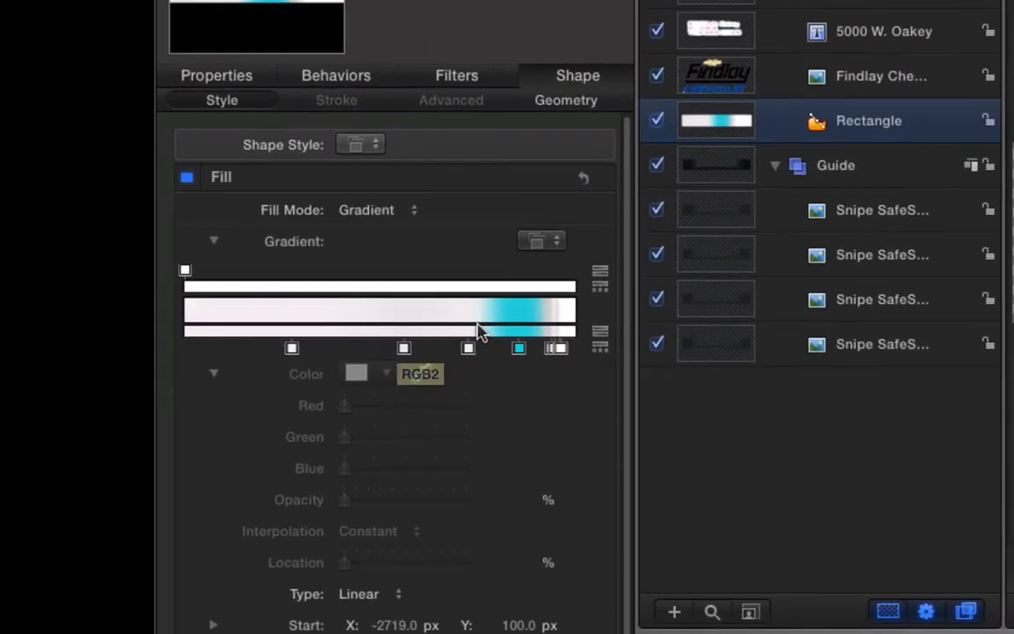
- Lower the first opacity stop slightly and add a new, more transparent opacity stop
click(184, 271)
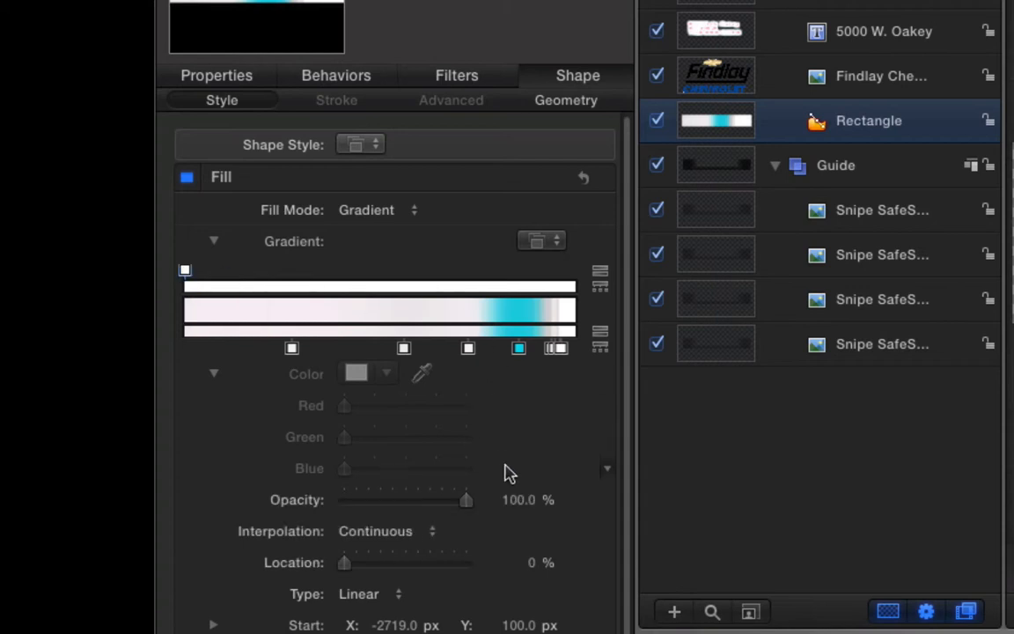
mouse_move(516, 499)
mouse_down()
mouse_move(521, 510)
mouse_move(518, 499)
mouse_up()
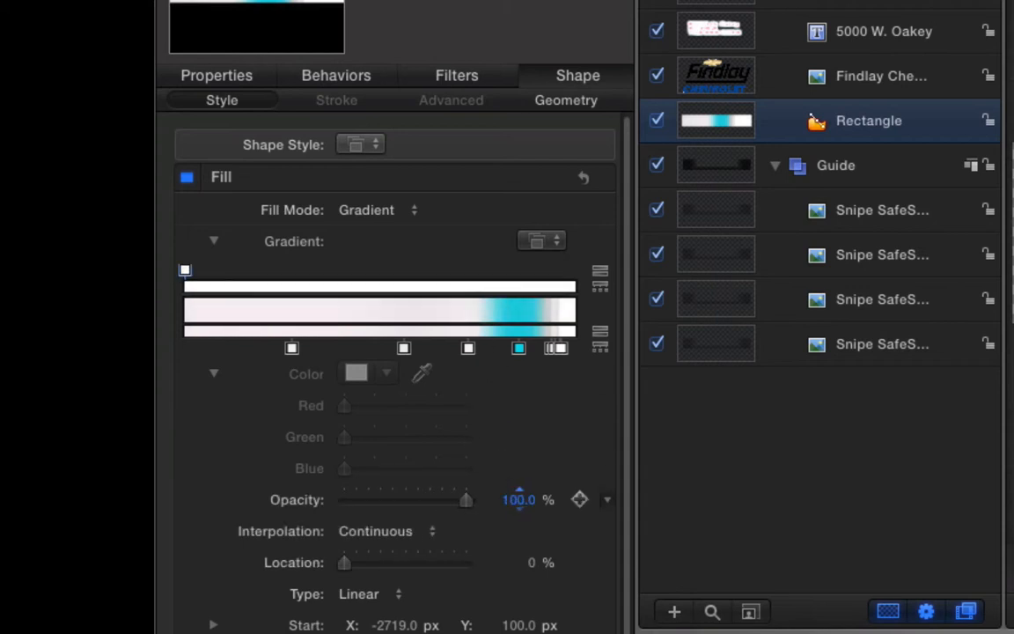
click(355, 286)
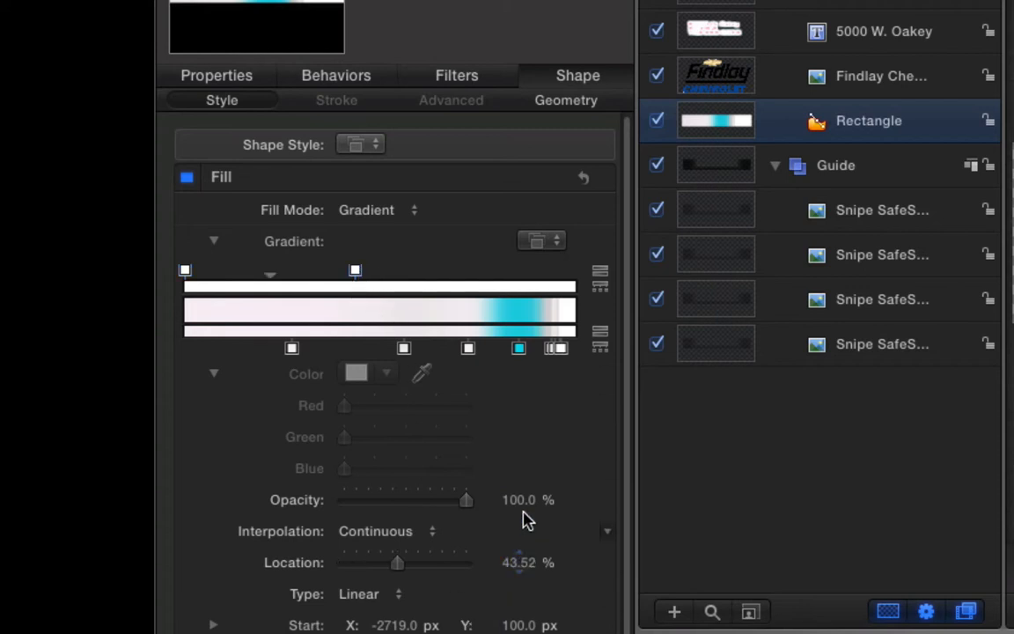
mouse_move(522, 499)
mouse_down()
mouse_move(522, 517)
mouse_move(527, 499)
mouse_up()
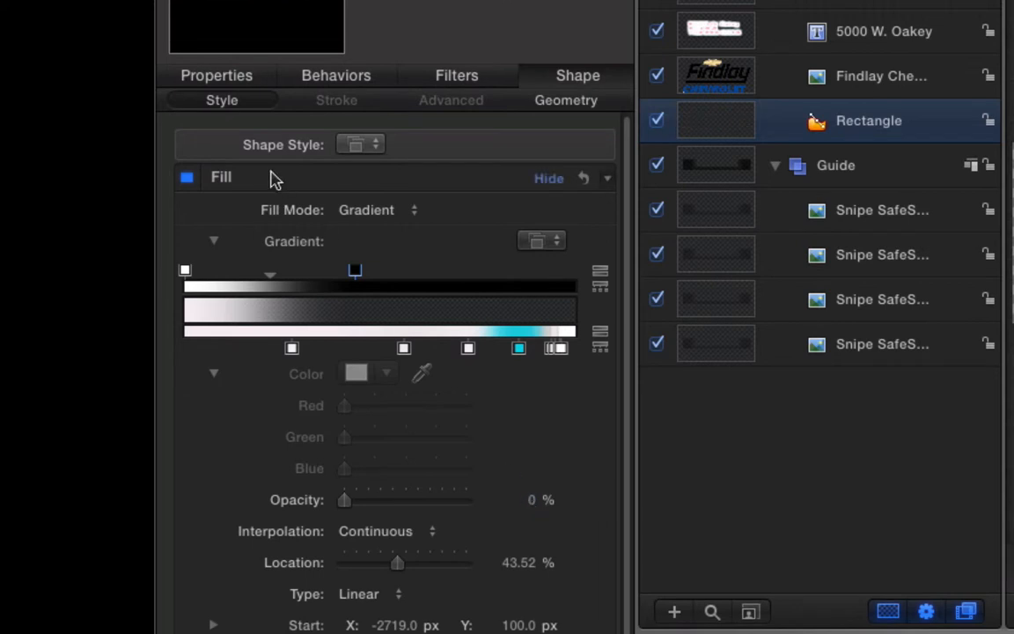
- Rearrange the gradient's opacity stops, placing the opaque stop at 55.56% location
click(186, 272)
drag(186, 272, 419, 282)
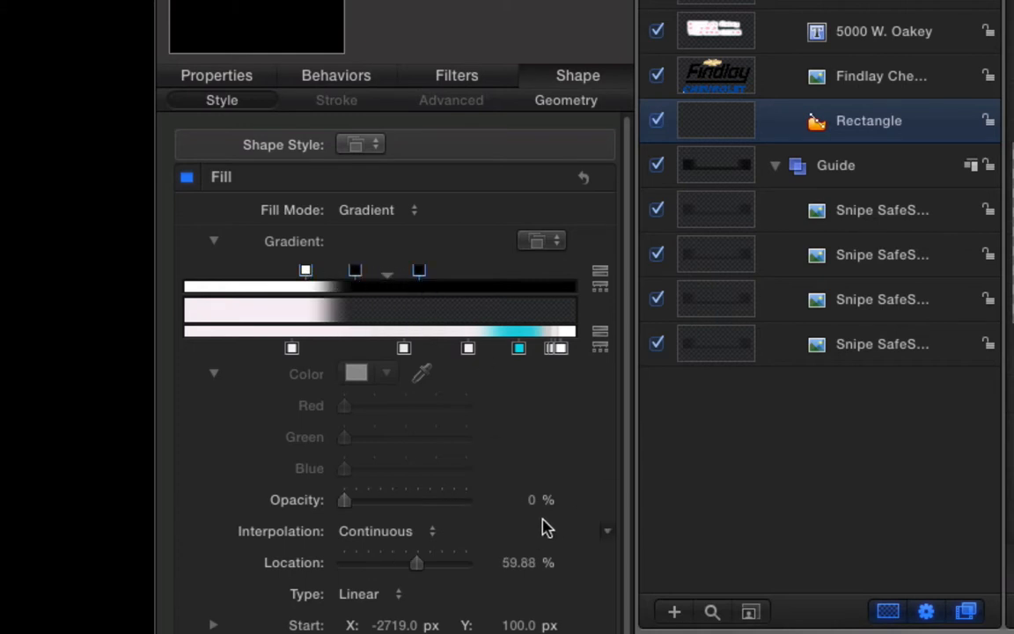
drag(530, 500, 530, 413)
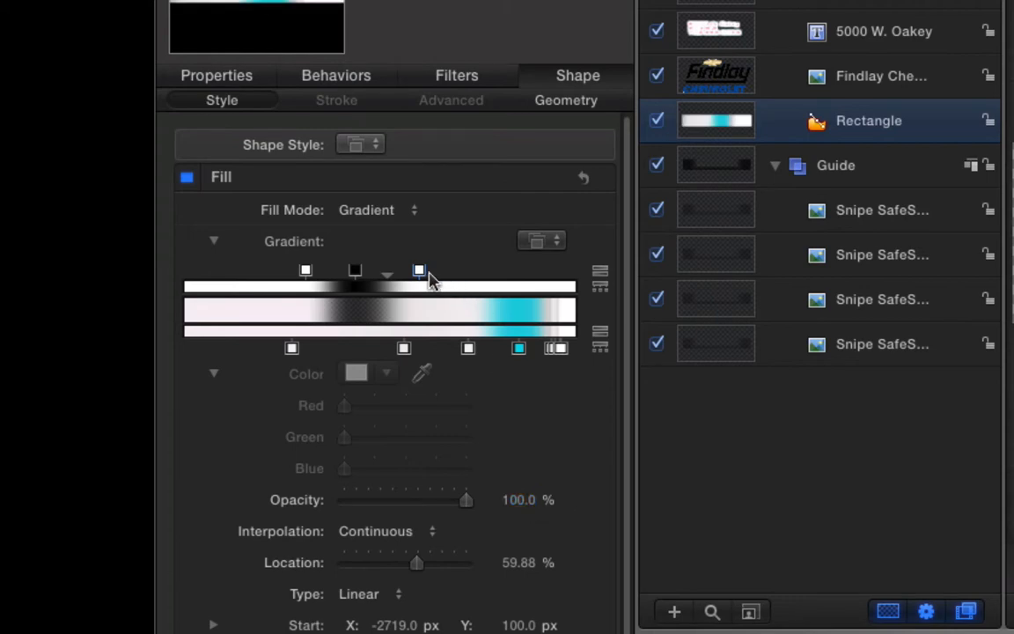
drag(419, 273, 575, 275)
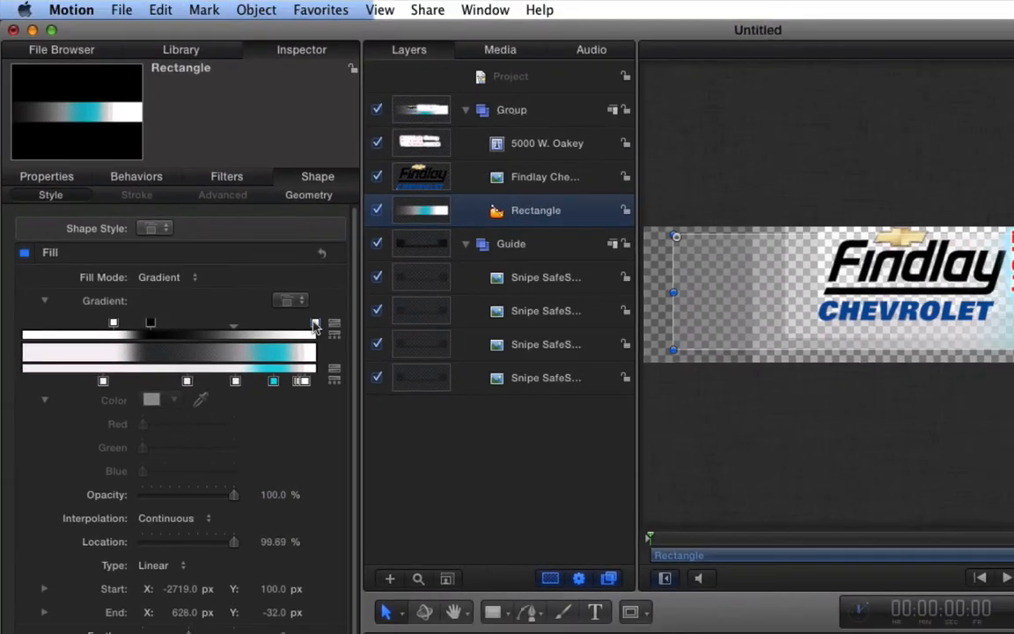
drag(150, 323, 278, 328)
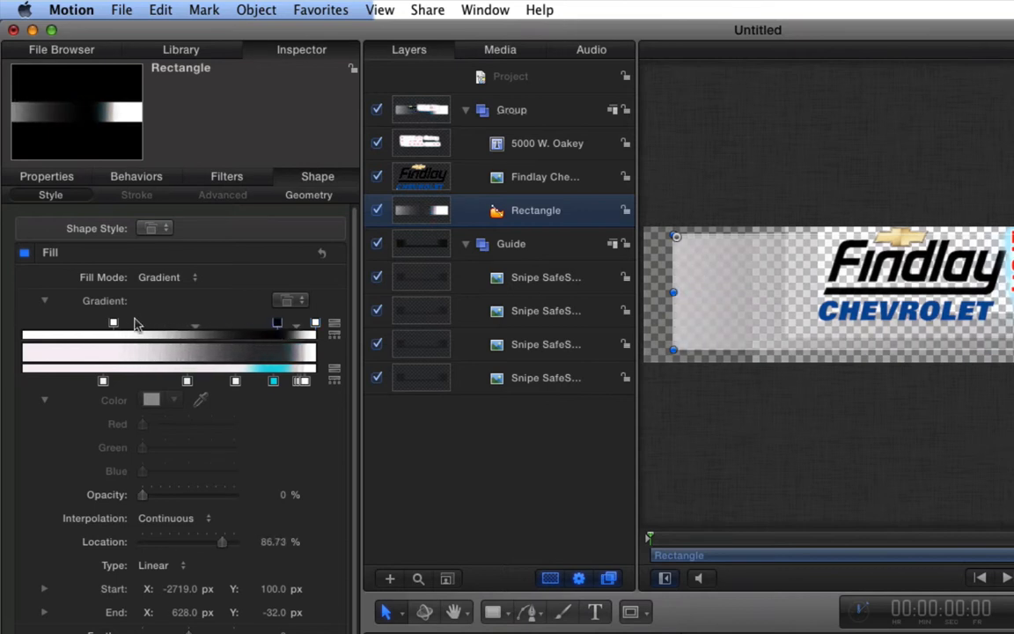
drag(113, 325, 185, 323)
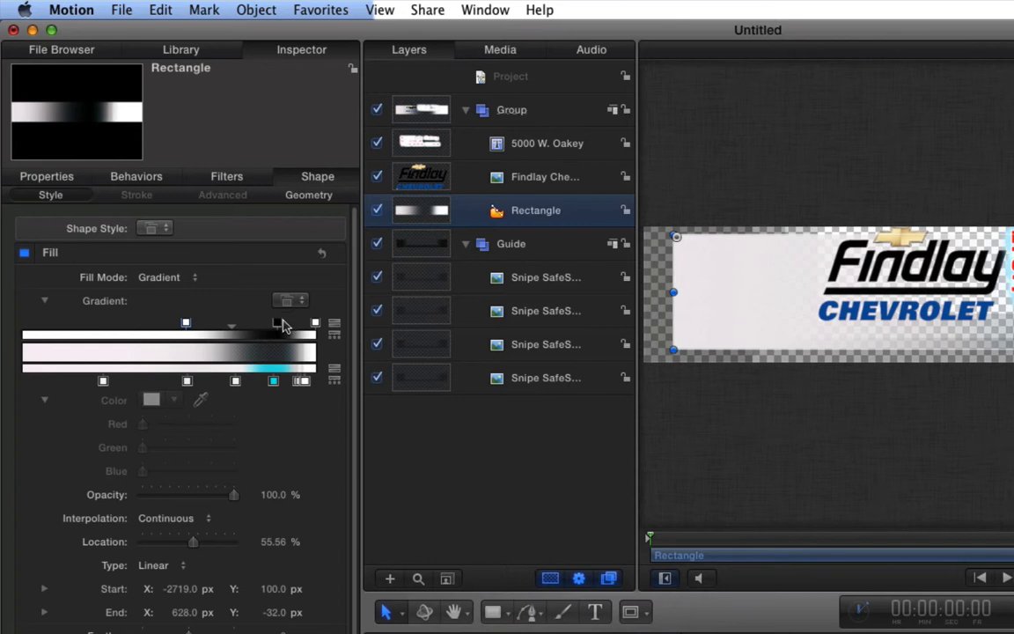
- Set the transparent stop's opacity to 84% and the 55.56% stop's opacity to 72%
click(278, 325)
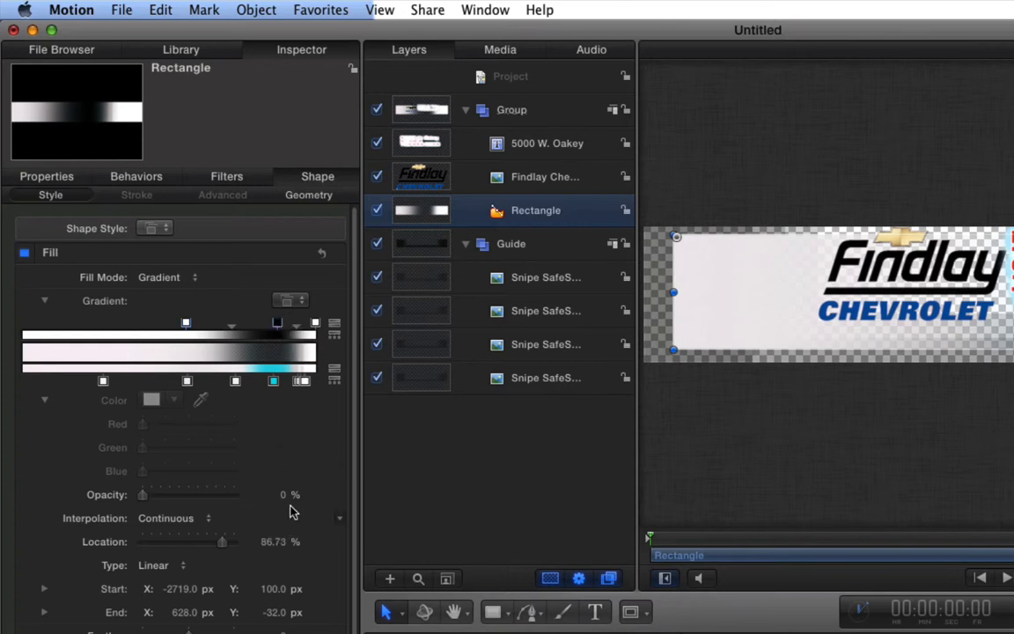
drag(283, 494, 387, 494)
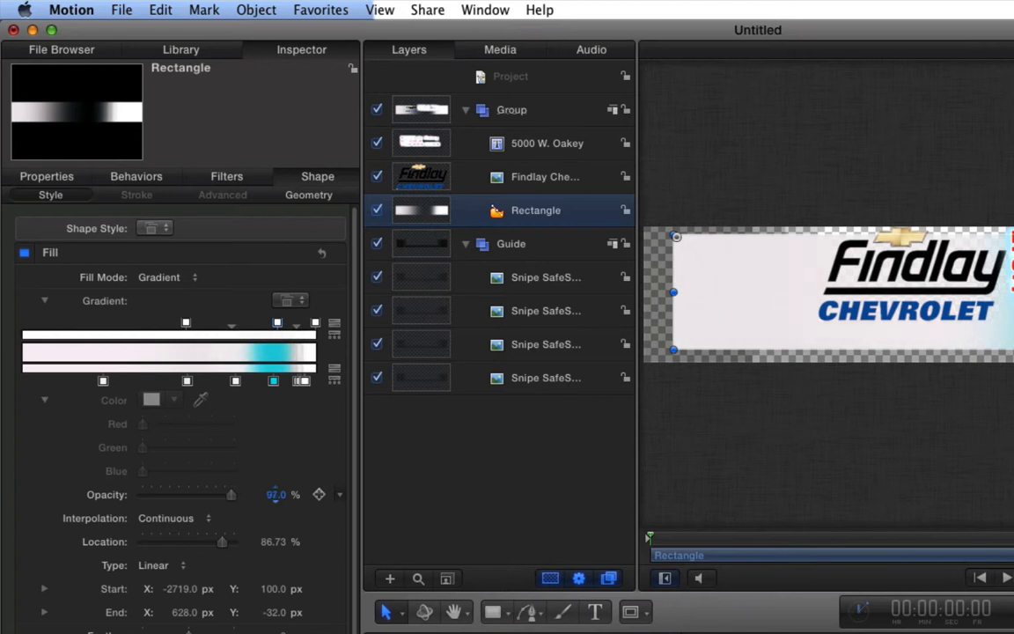
drag(275, 494, 267, 494)
click(315, 323)
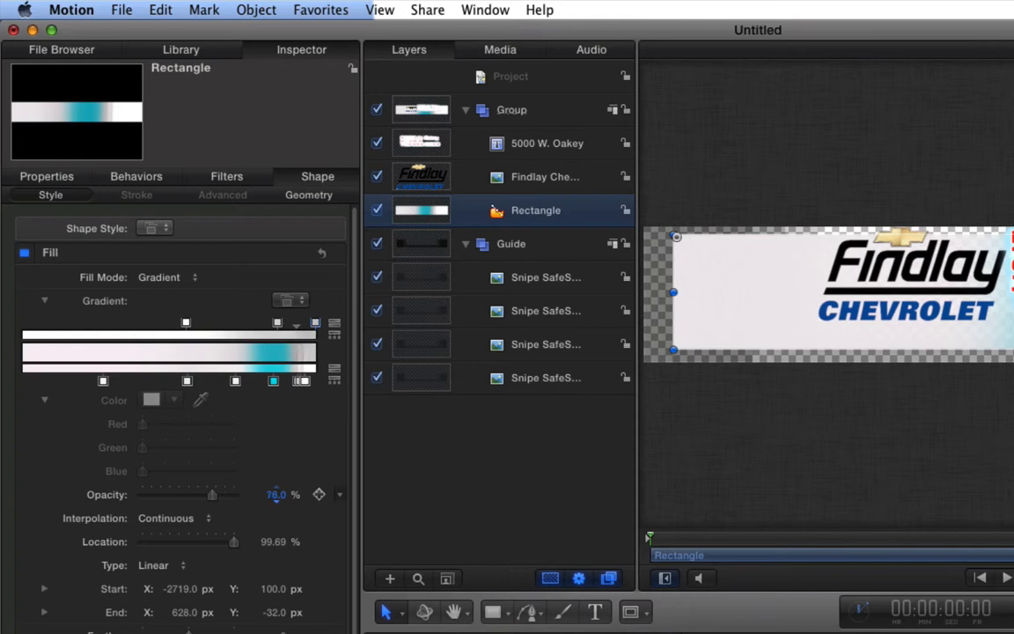
click(185, 323)
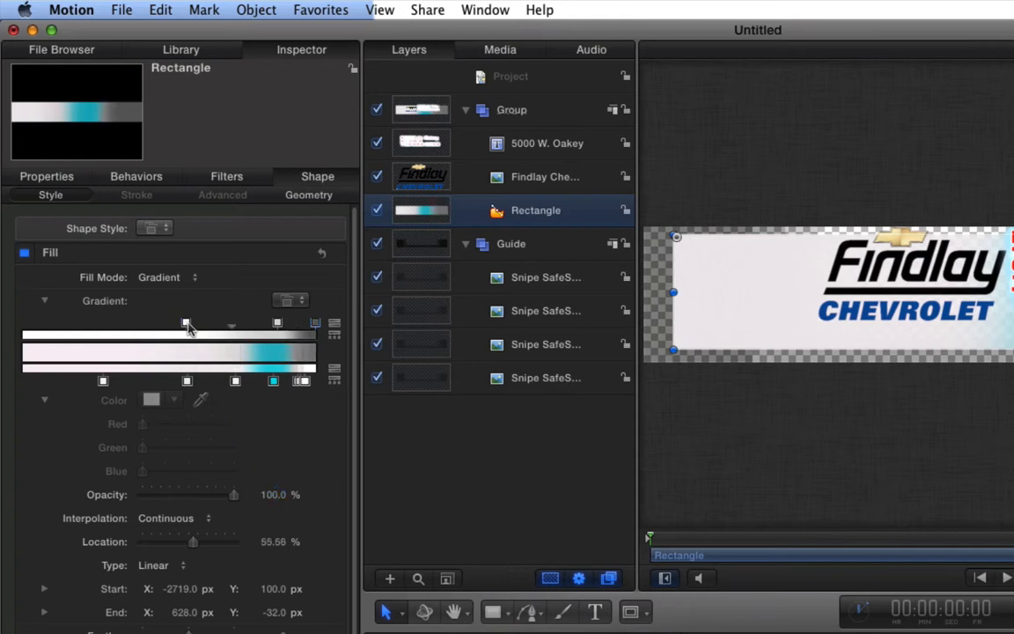
drag(273, 494, 264, 494)
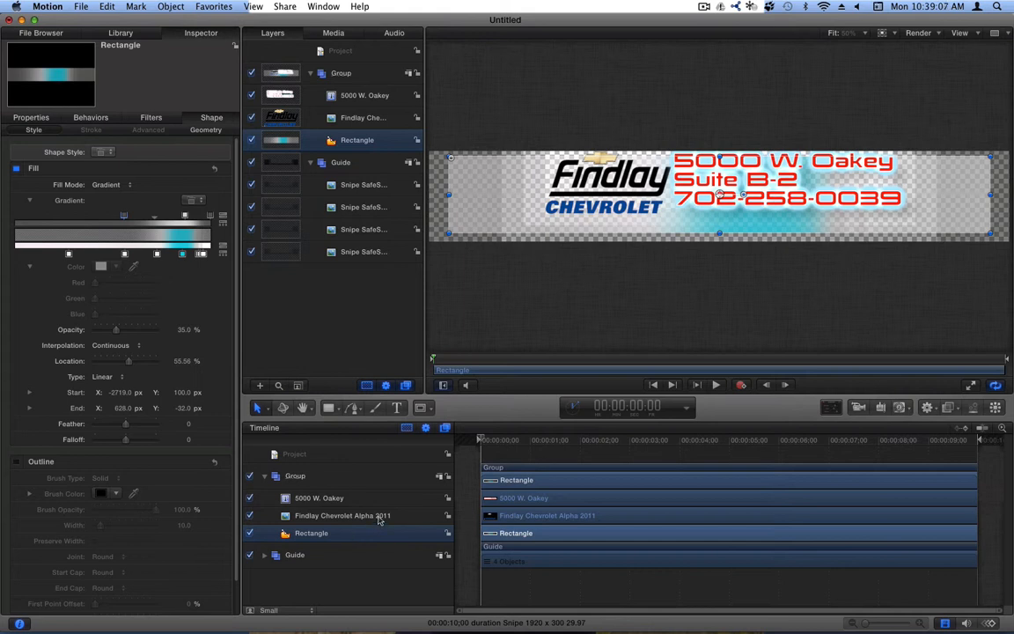
- Nudge the 5000 W. Oakey text a few pixels down, then toggle the group and guides to preview
click(326, 498)
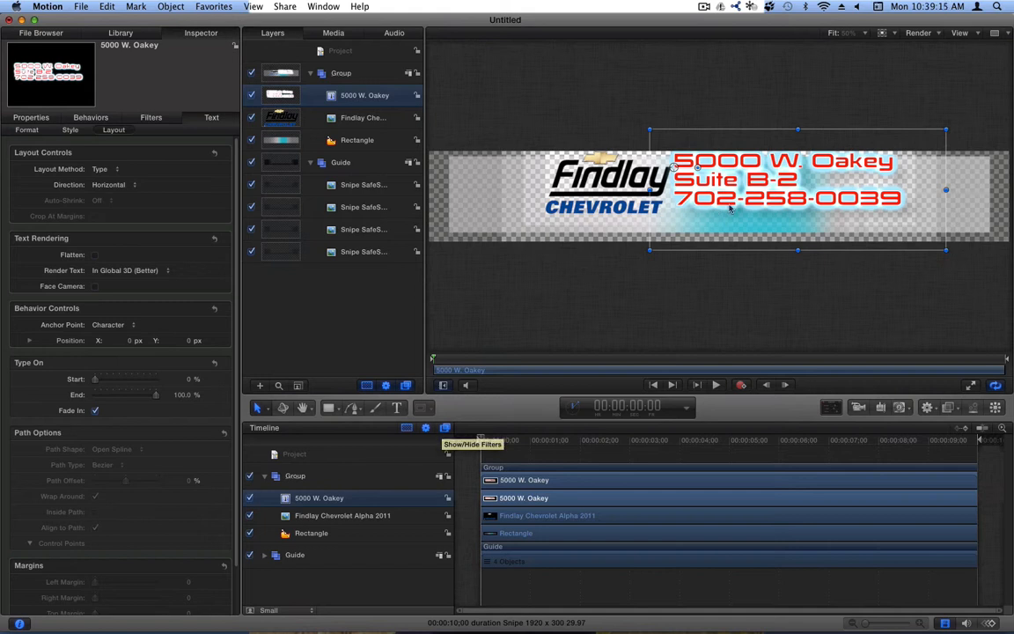
drag(743, 205, 744, 208)
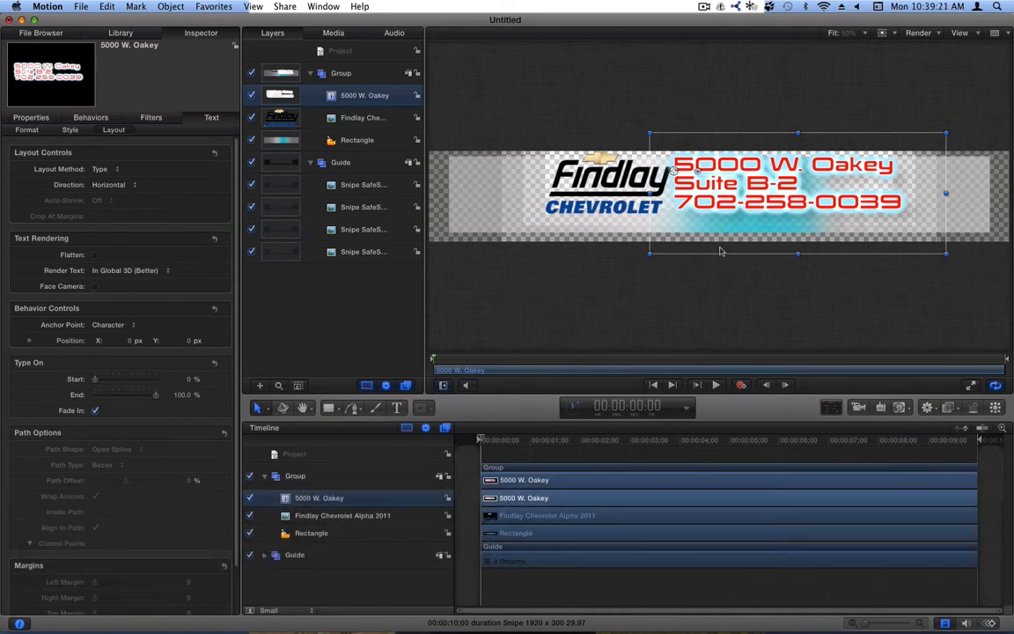
click(250, 477)
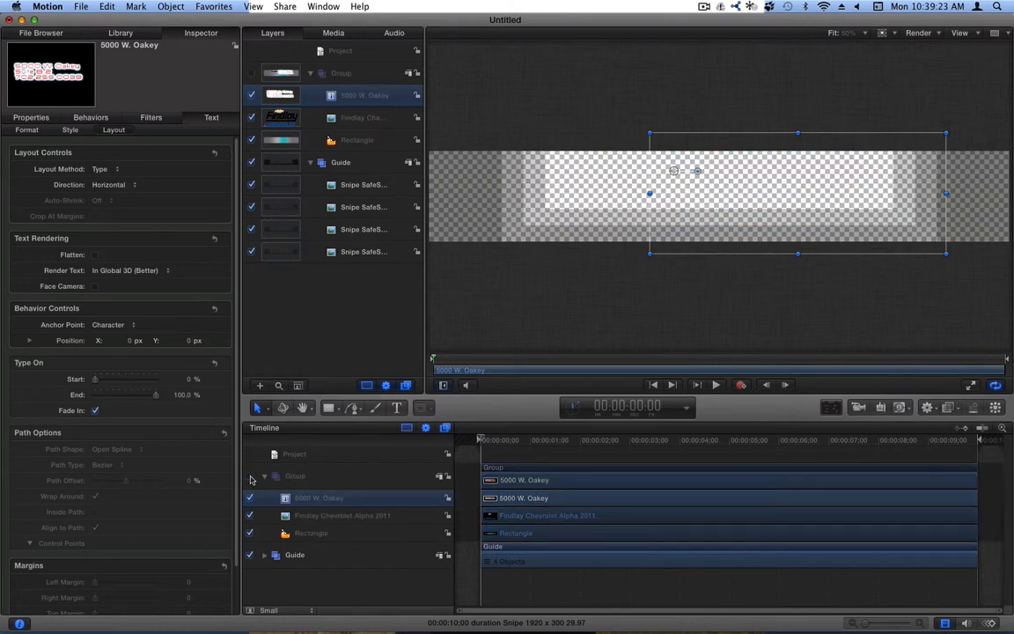
click(250, 555)
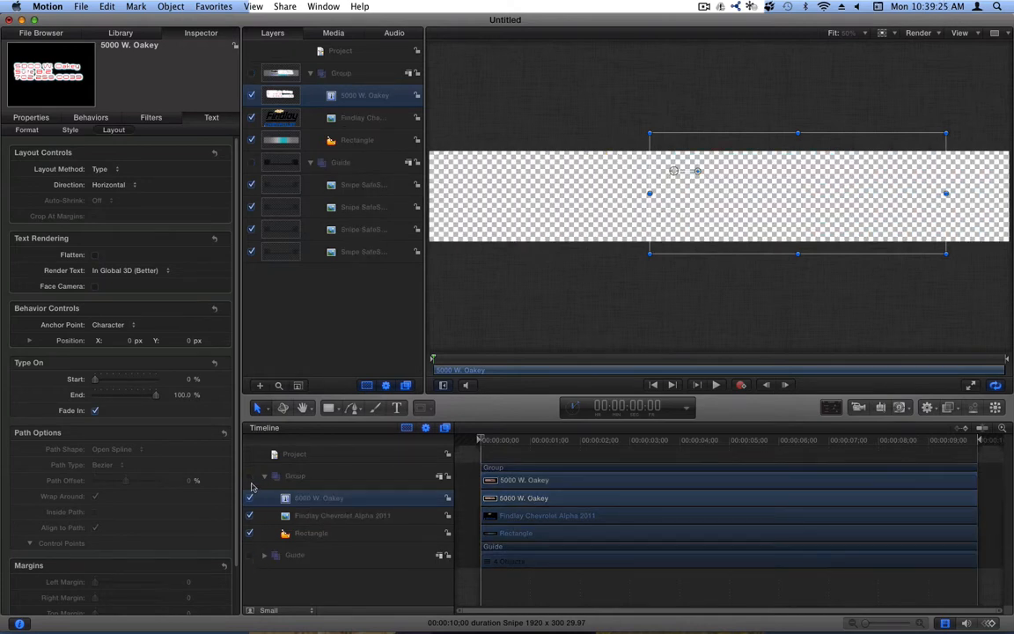
click(250, 476)
click(250, 476)
click(250, 555)
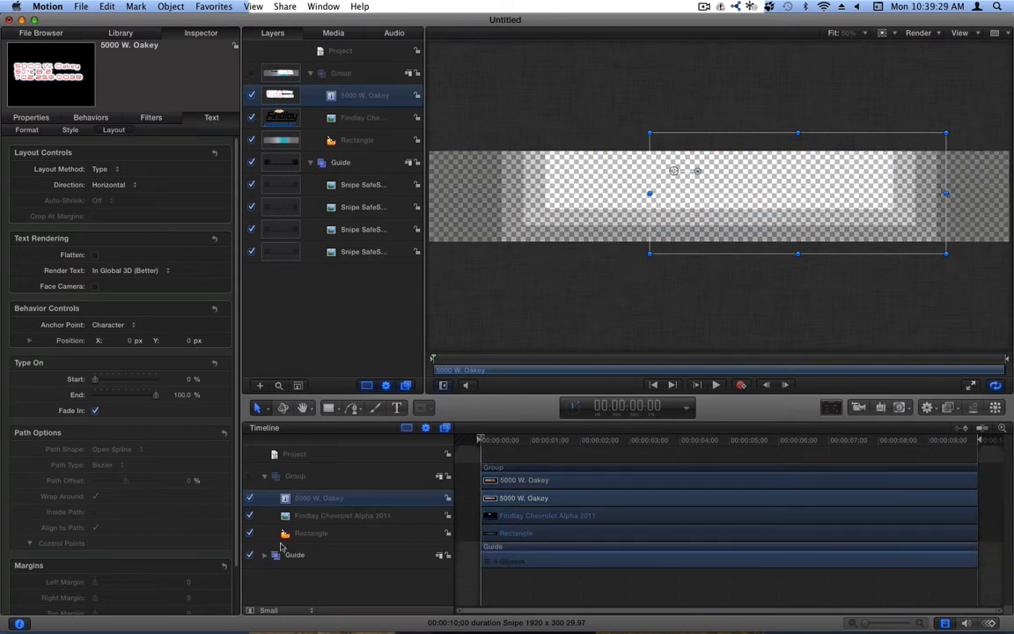
click(249, 476)
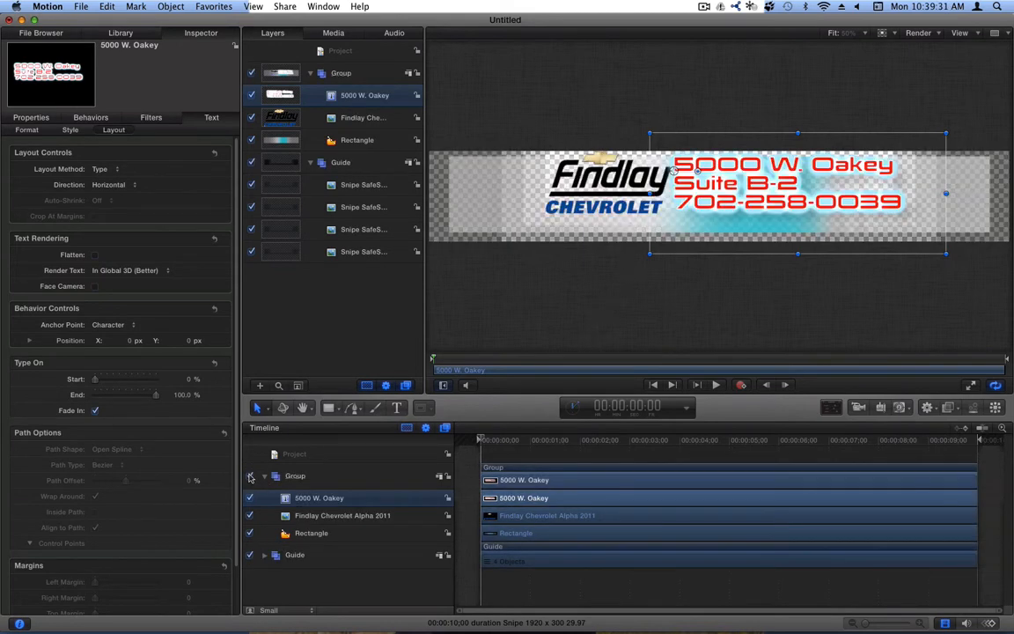
- Scrub the playhead to about 00:00:01:15 and select the Rectangle layer
click(528, 440)
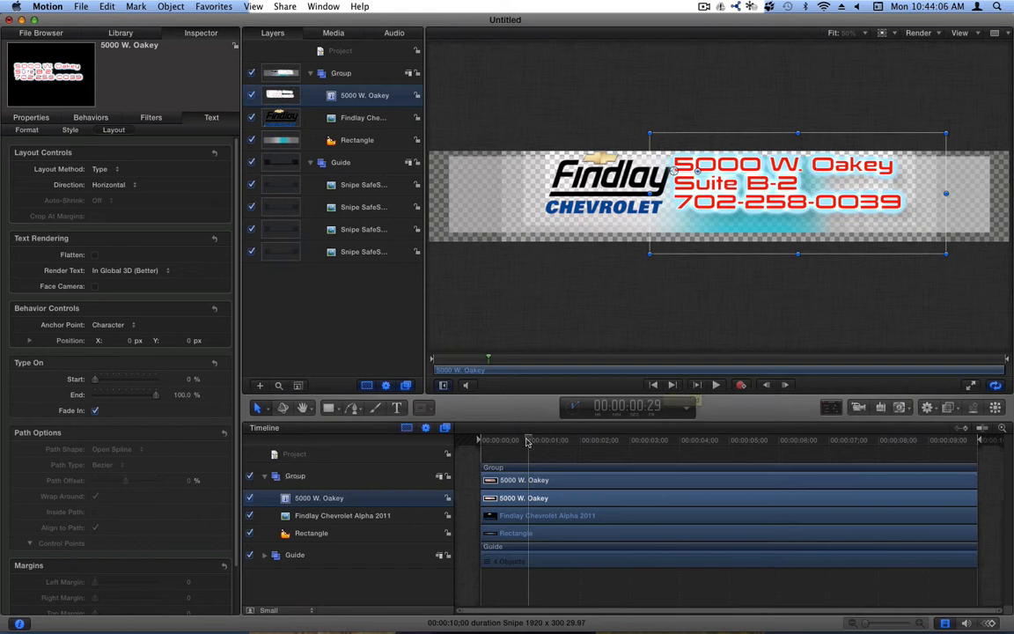
drag(529, 438, 580, 439)
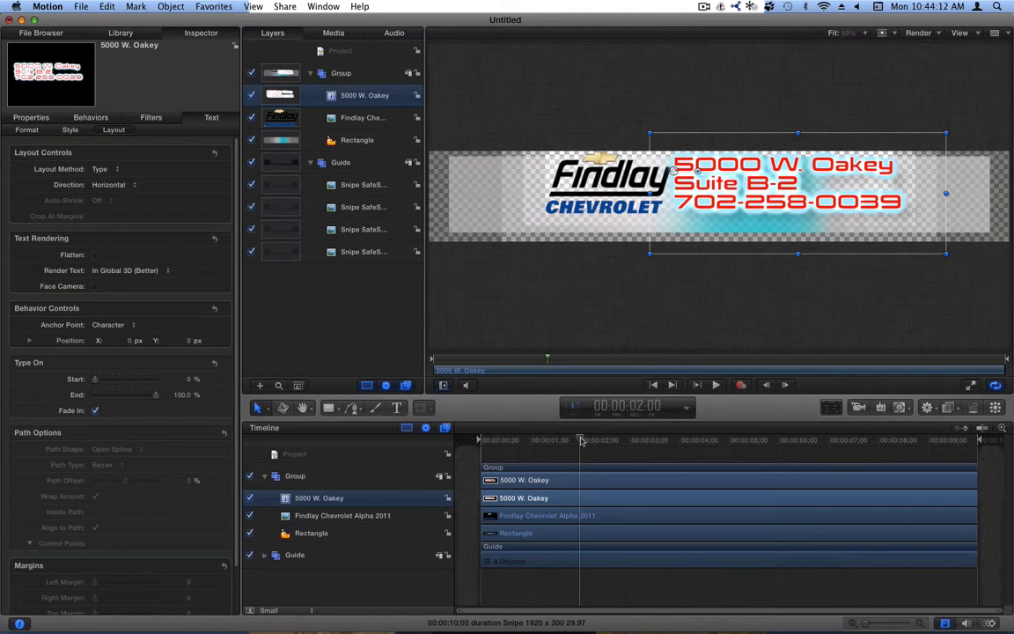
drag(581, 440, 555, 444)
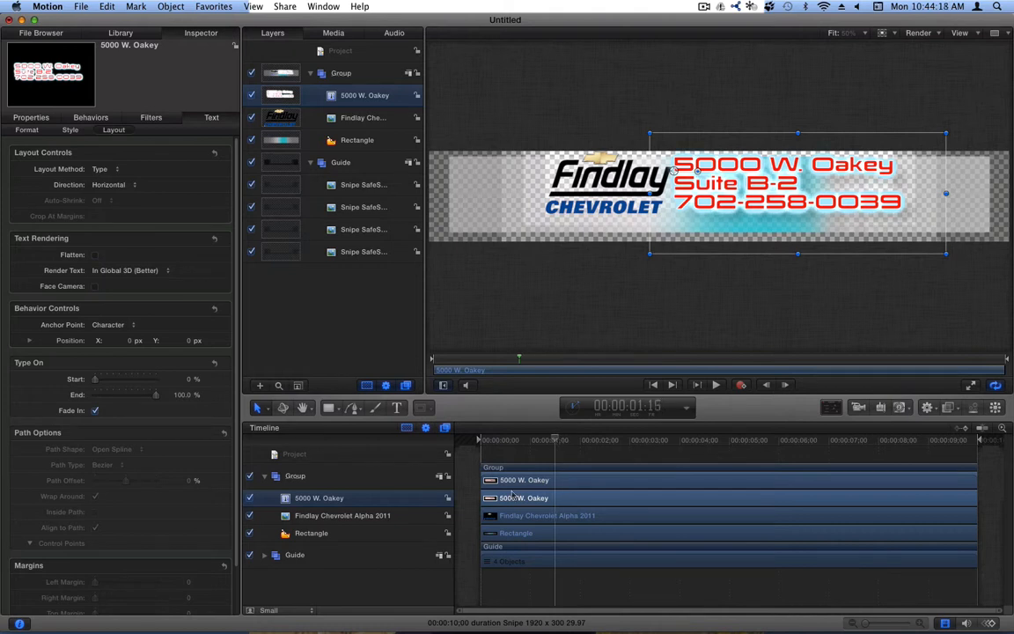
click(319, 533)
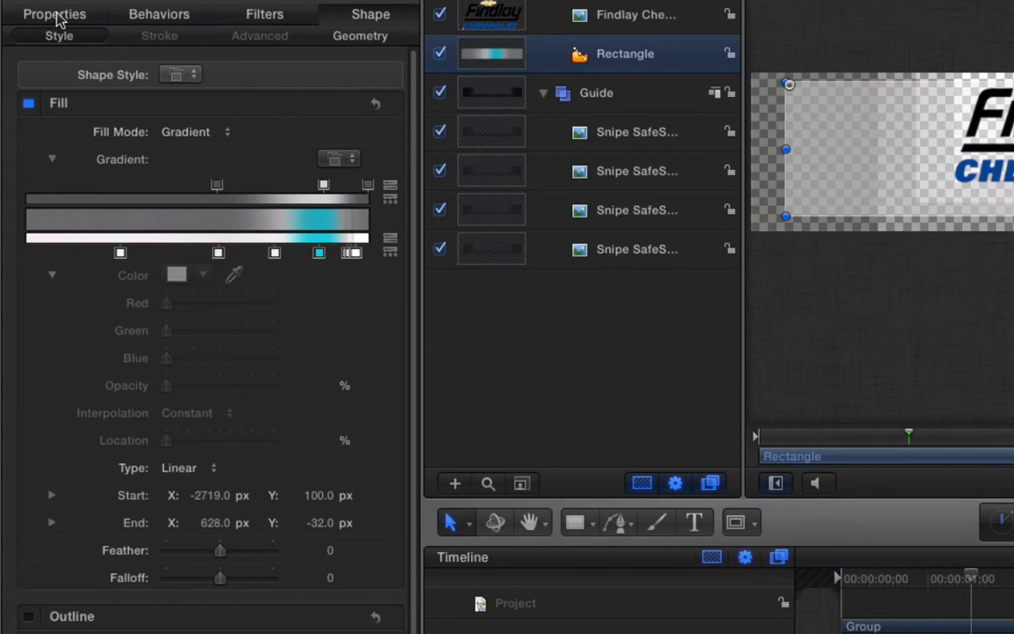
- Check the rectangle's Properties, Behaviors and Filters, leaving opacity and position unchanged
click(55, 14)
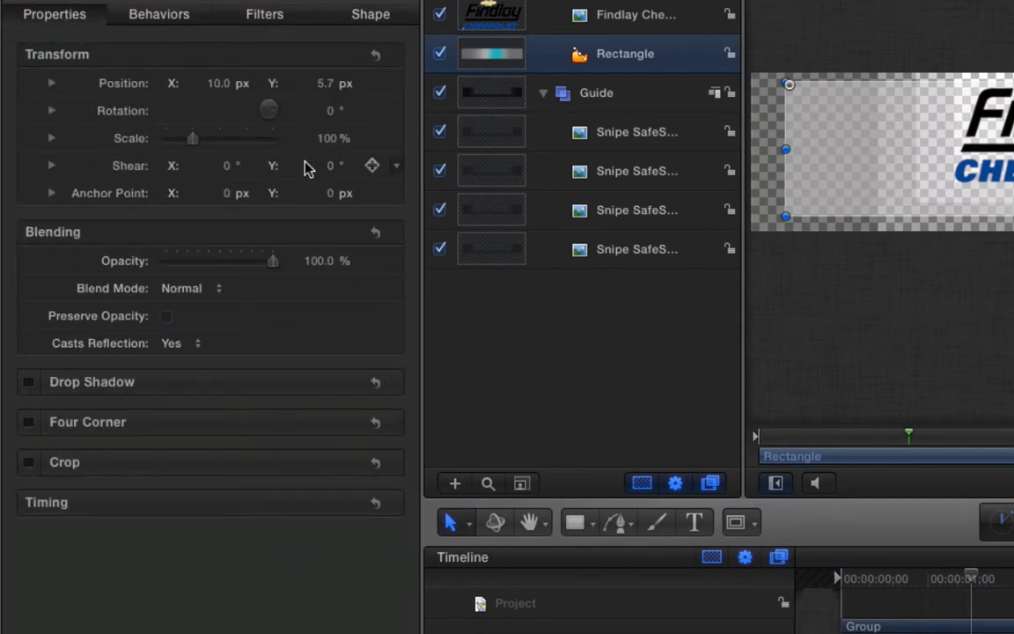
mouse_move(316, 262)
mouse_down()
mouse_move(316, 339)
mouse_move(316, 262)
mouse_up()
mouse_move(323, 82)
mouse_down()
mouse_move(323, 41)
mouse_move(323, 82)
mouse_up()
mouse_move(219, 84)
mouse_down()
mouse_move(194, 83)
mouse_move(243, 83)
mouse_move(218, 83)
mouse_up()
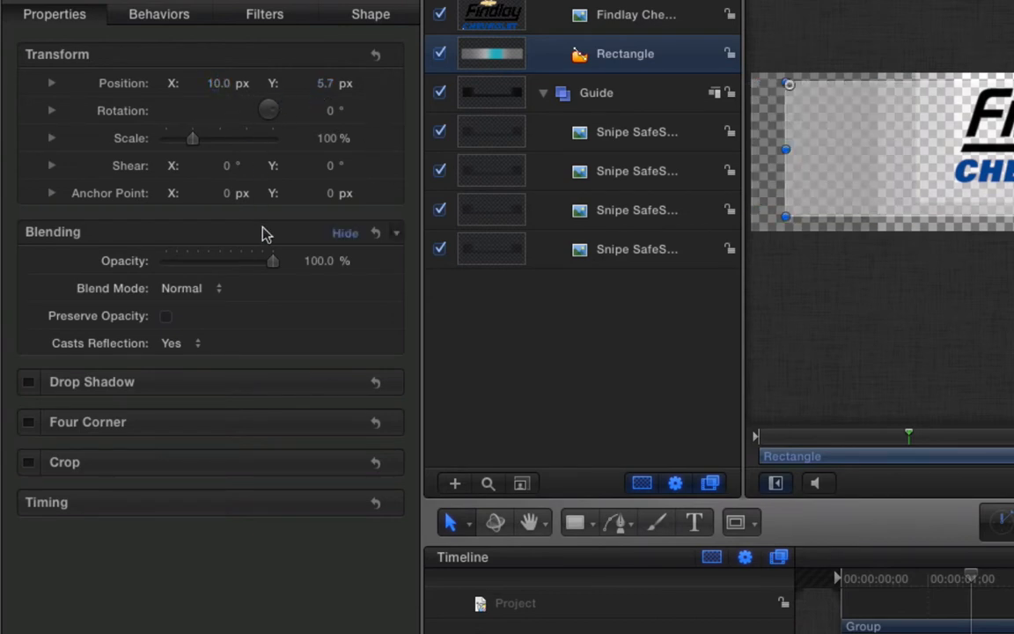
click(163, 16)
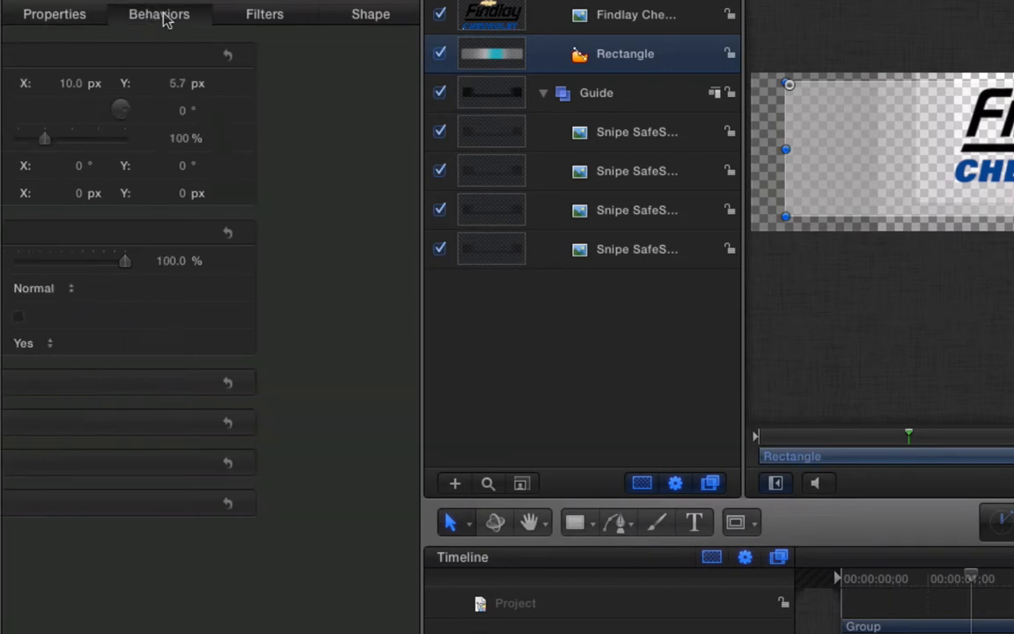
click(272, 16)
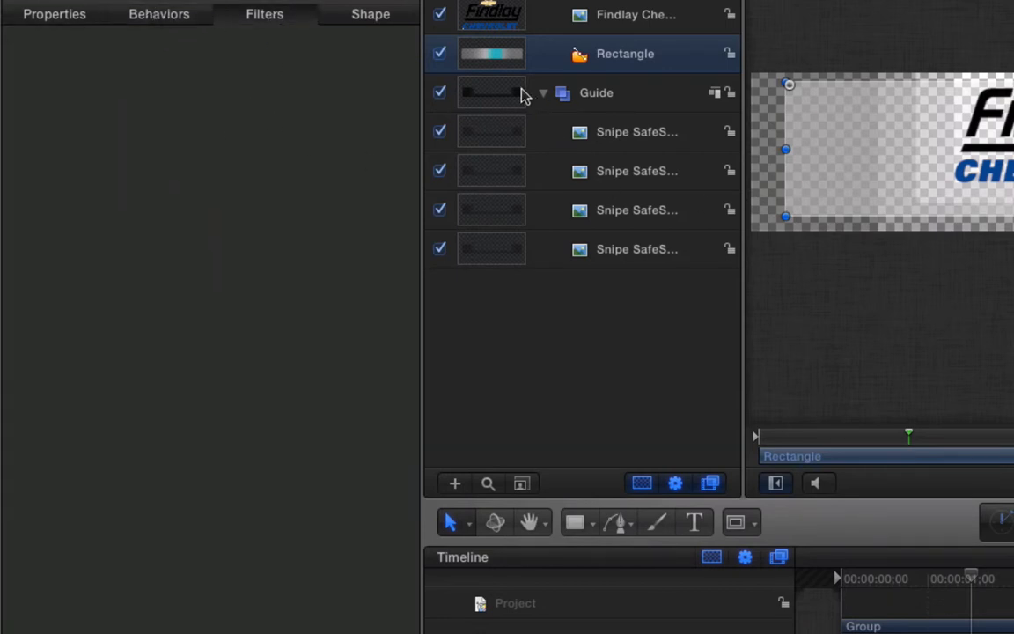
click(371, 16)
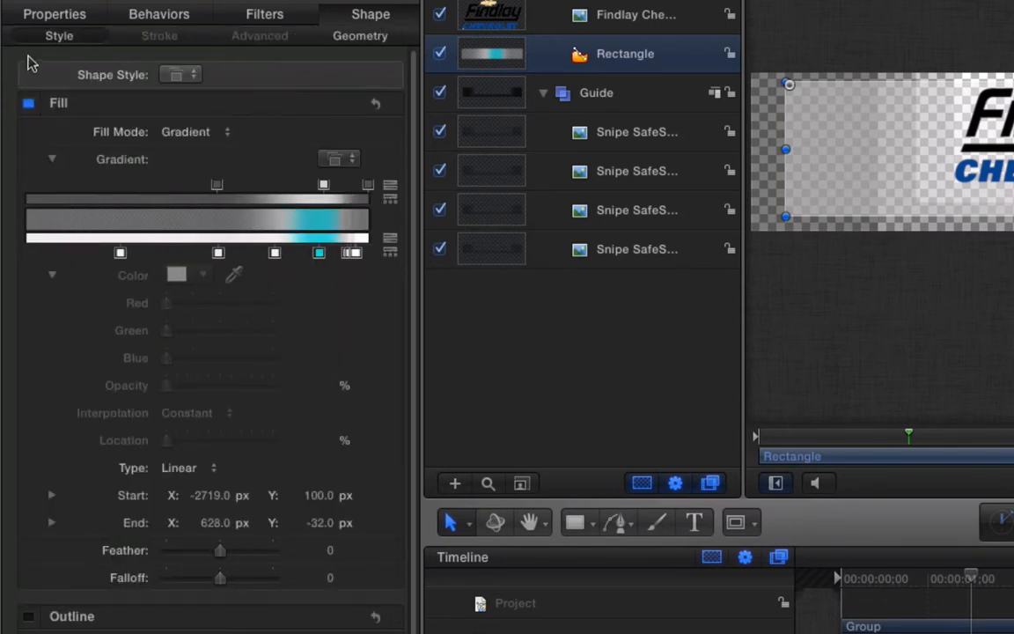
- Pull the rectangle's Point 1 X out to -1107.1 in Shape Geometry
click(368, 36)
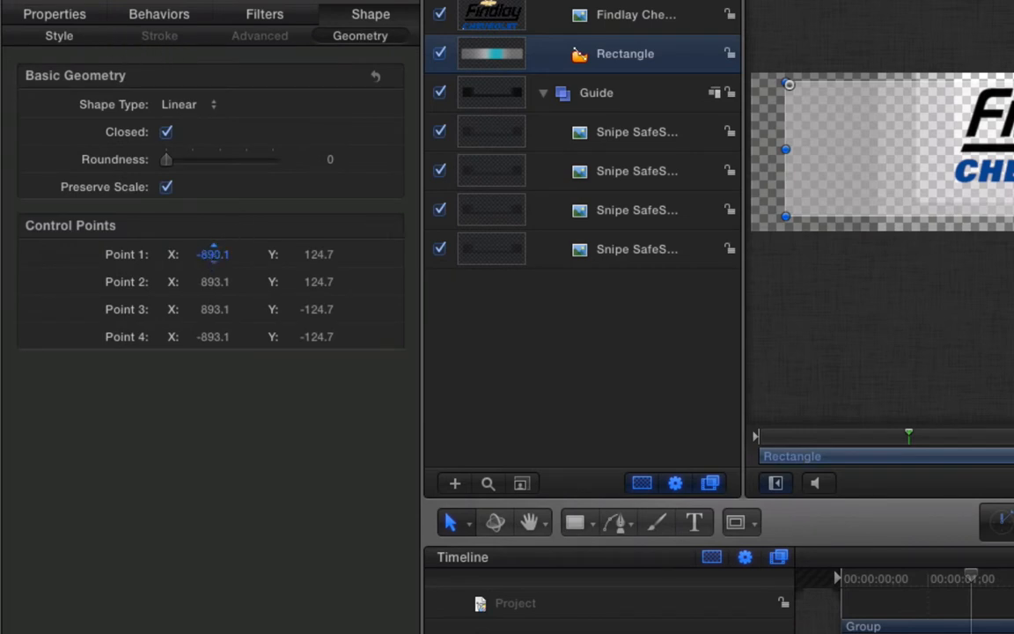
drag(214, 251, 206, 256)
click(39, 13)
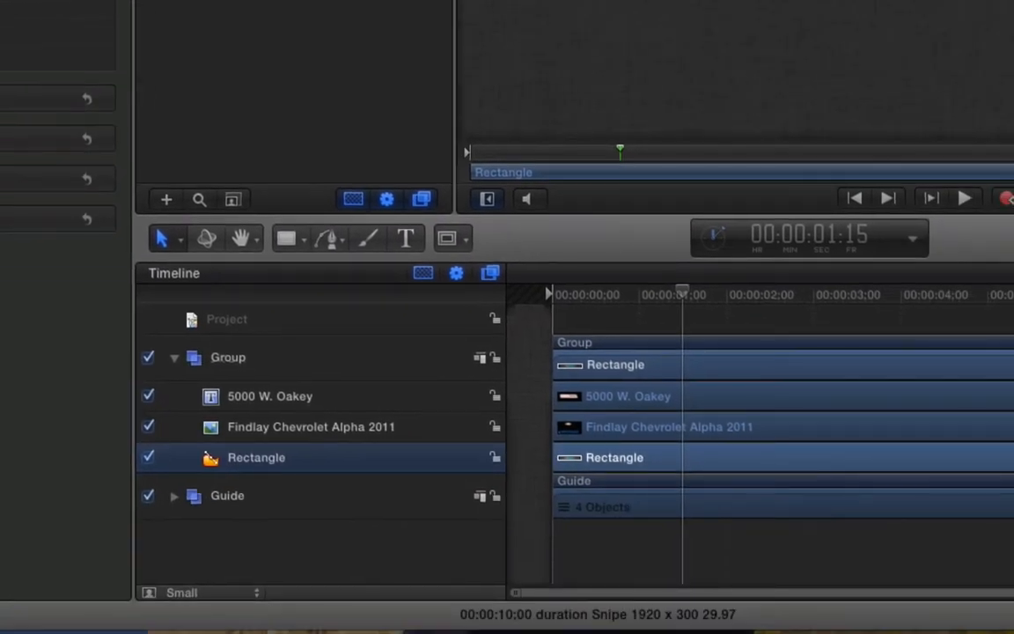
- Keyframe the Findlay Chevrolet logo's Position (-357.0, 45.9) and Scale (27.22%) at 00:00:01:15
click(292, 438)
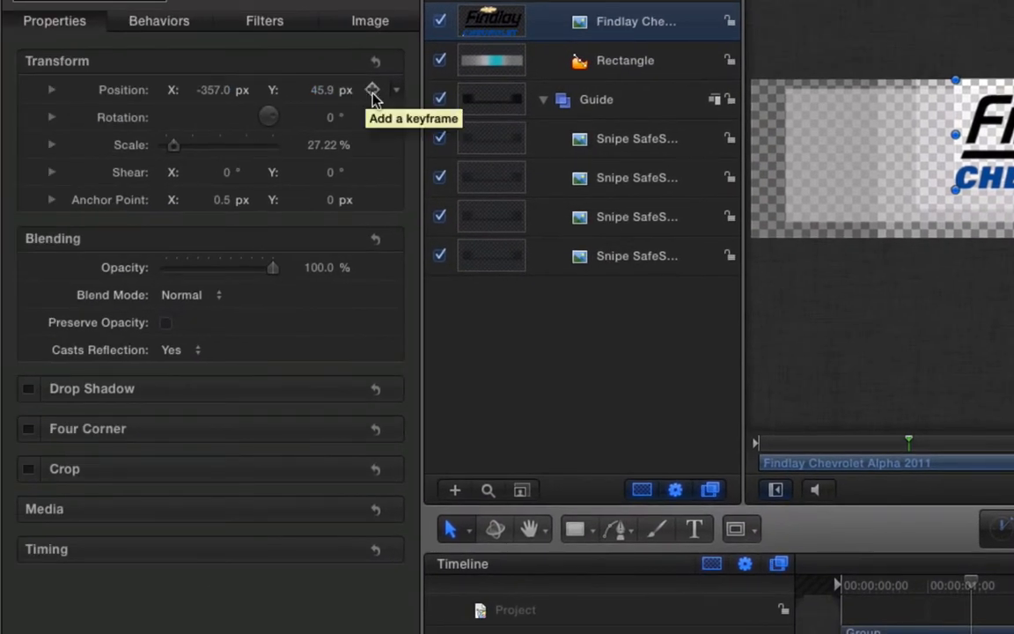
click(372, 91)
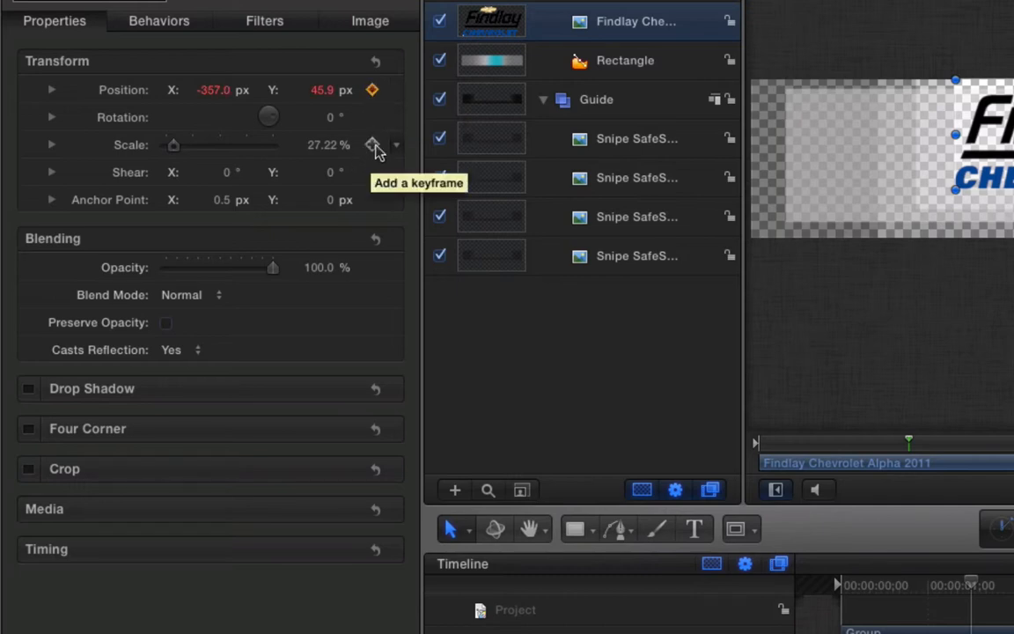
click(374, 146)
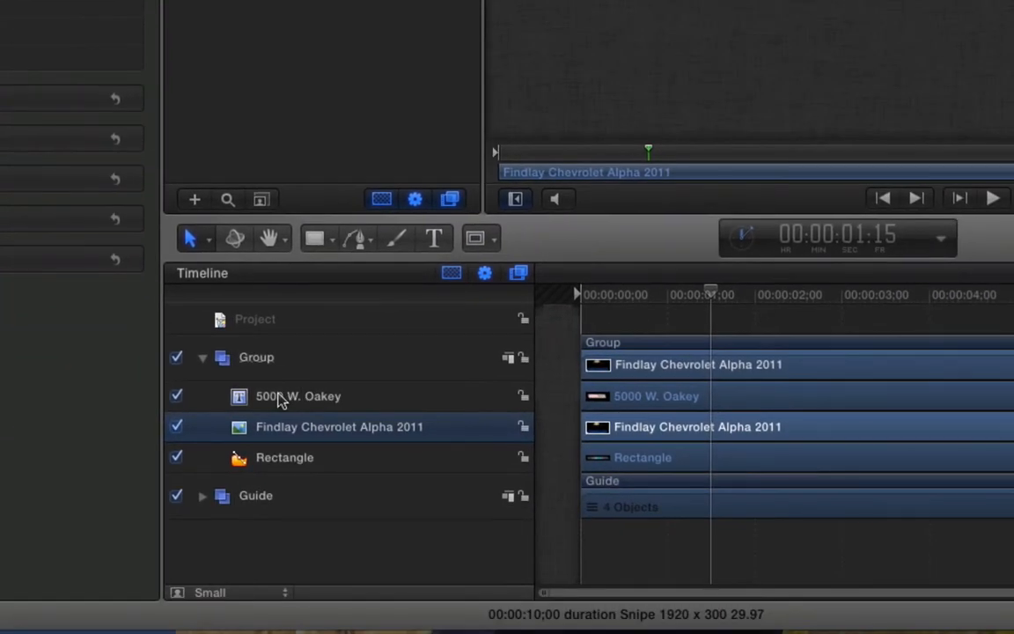
click(280, 399)
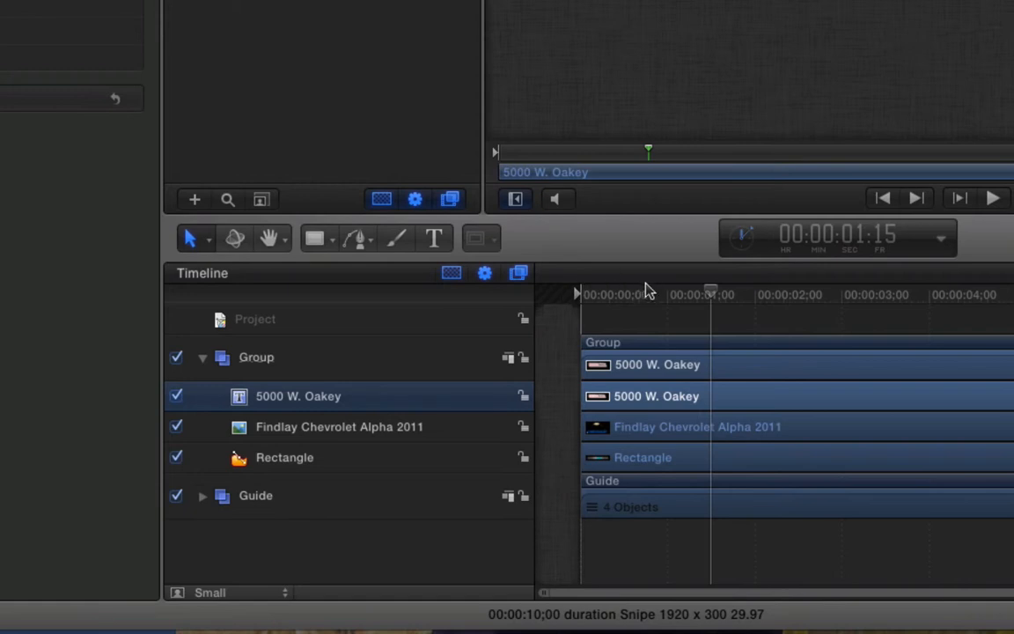
- At frame zero, keyframe the Rectangle at Position Y -137.3, below the banner
drag(710, 295, 556, 314)
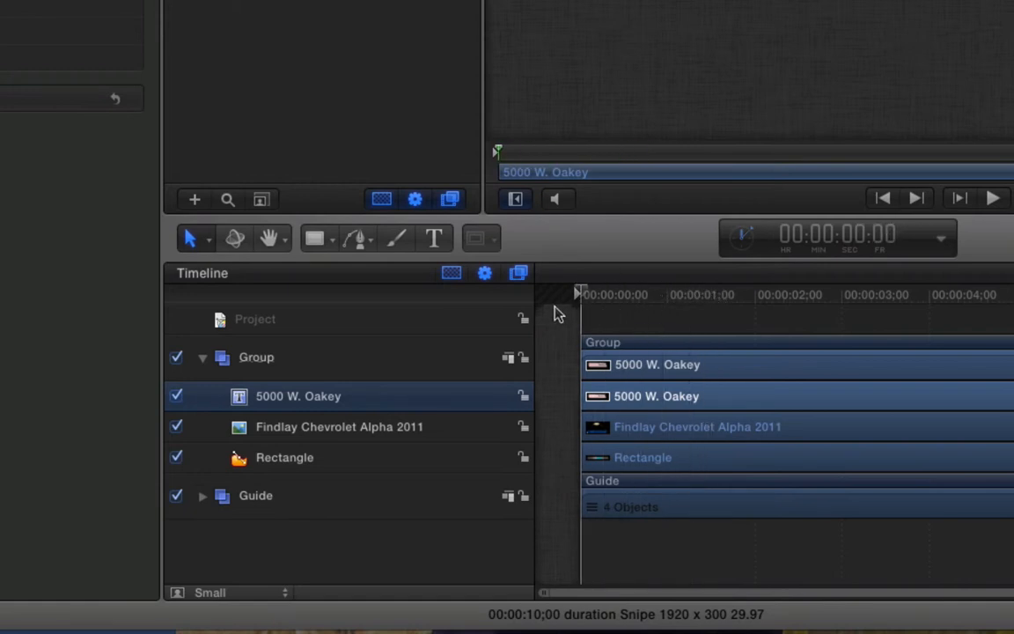
click(264, 468)
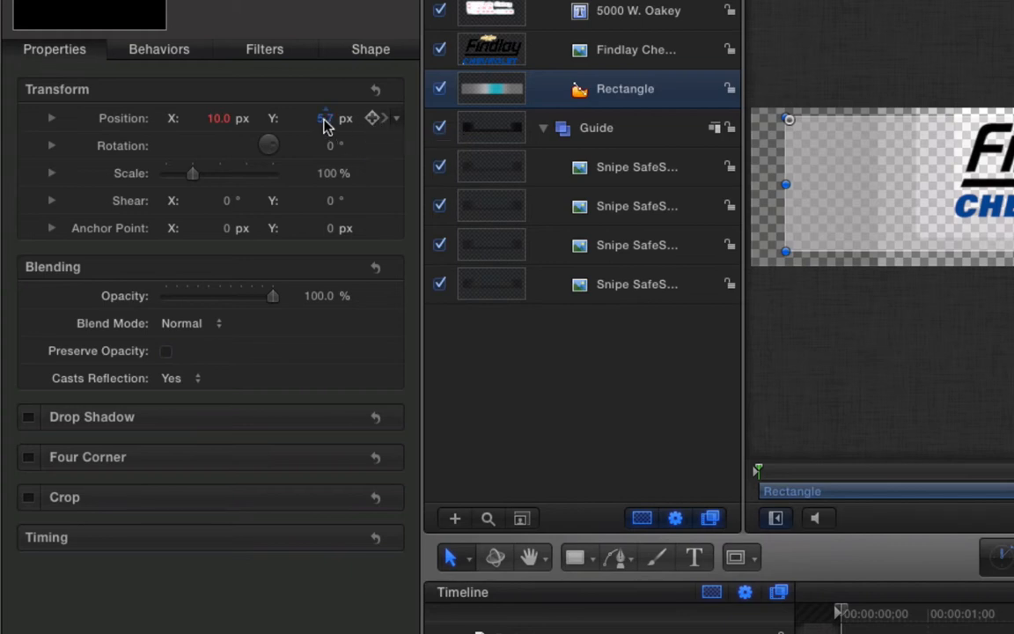
drag(324, 125, 185, 124)
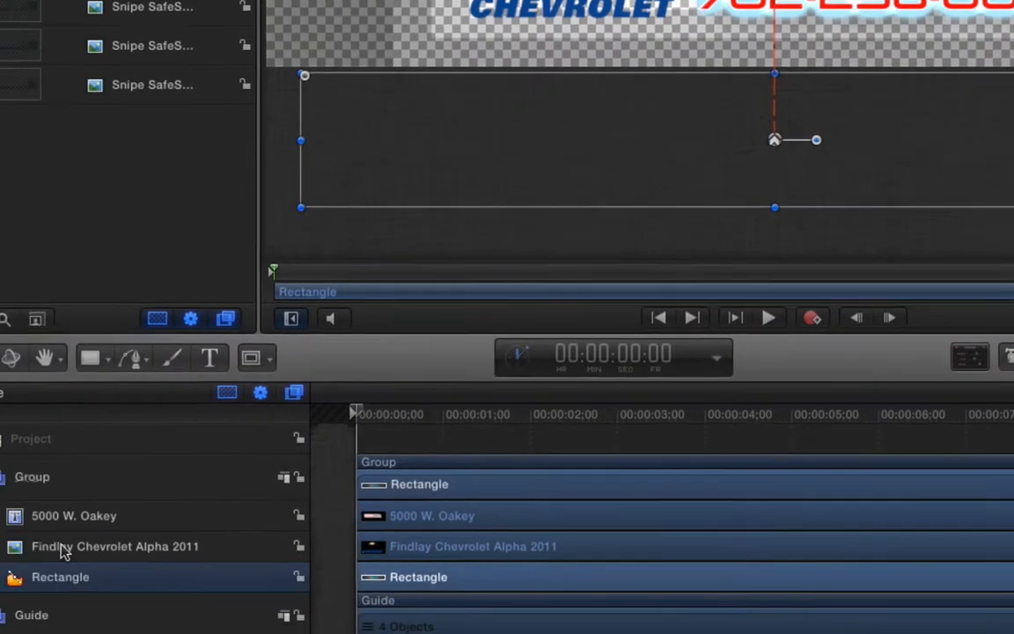
- Enlarge the Findlay logo to 111.22% and move it down off the banner canvas
click(221, 425)
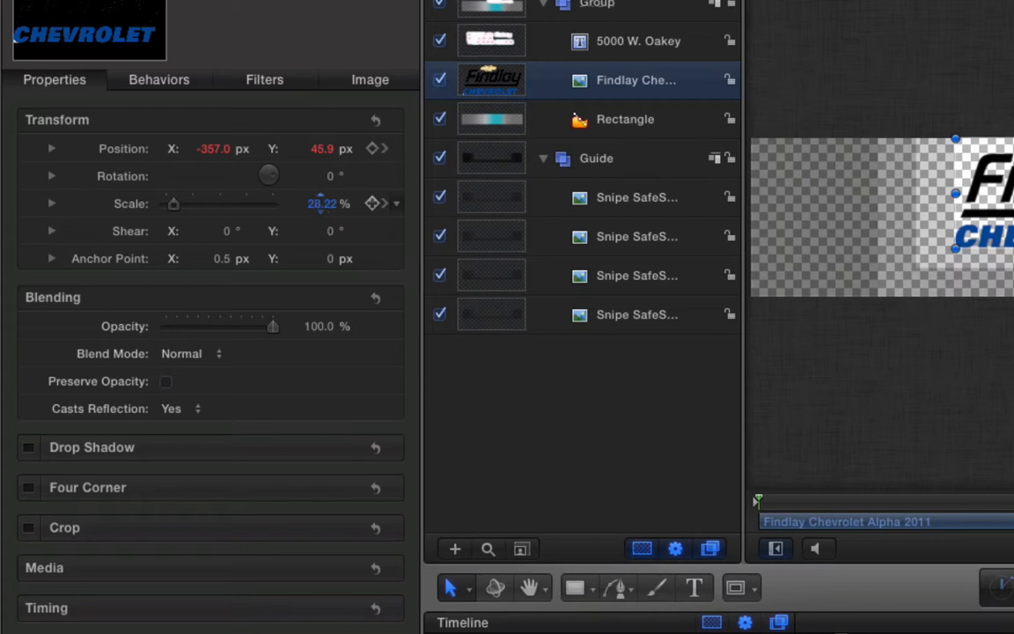
drag(320, 204, 398, 203)
drag(319, 149, 156, 149)
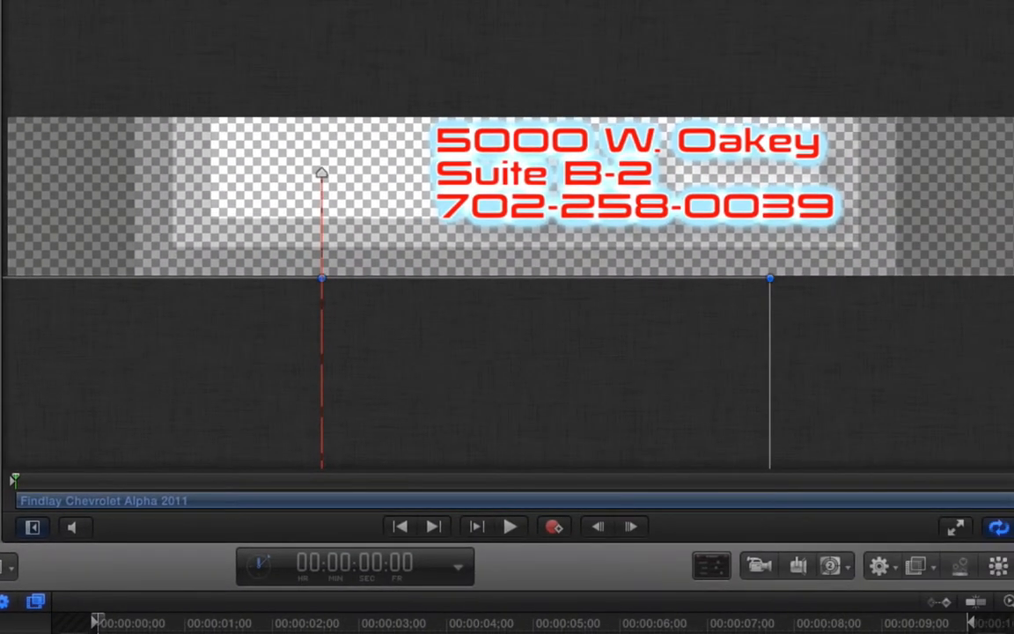
key(space)
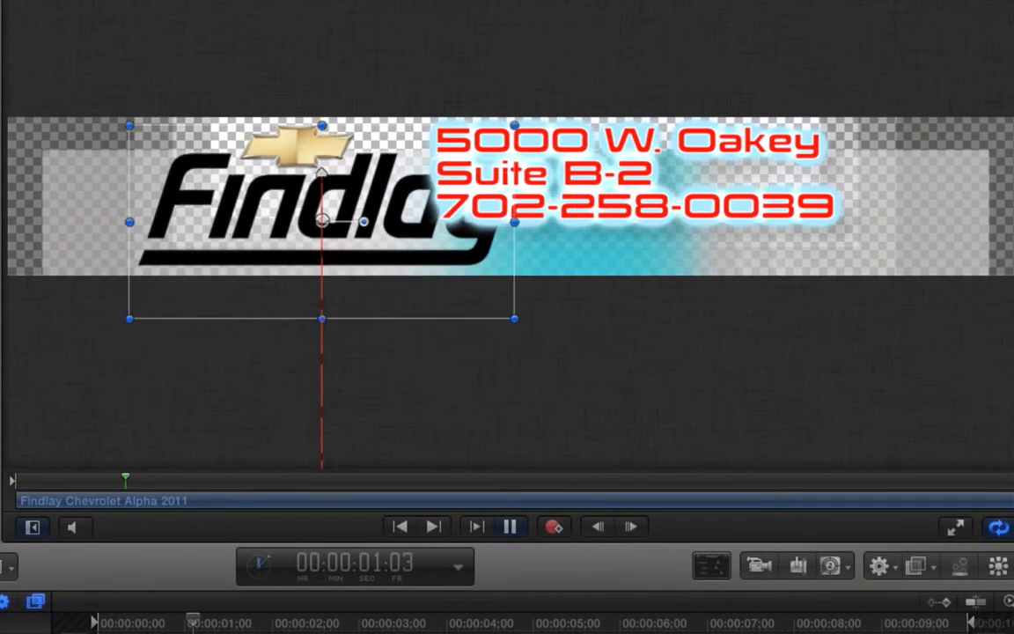
key(space)
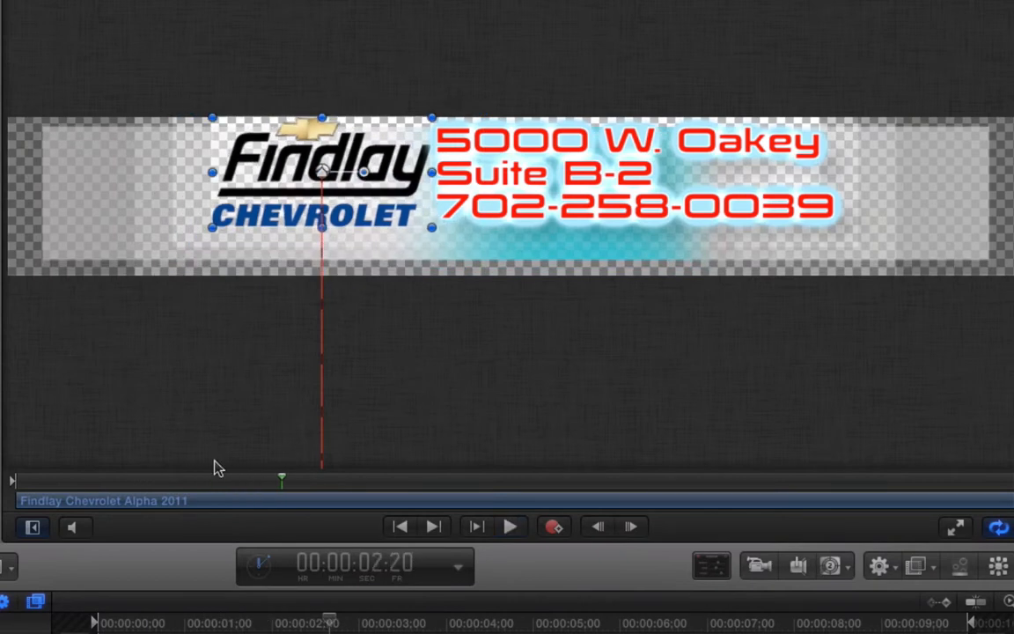
drag(330, 622, 68, 631)
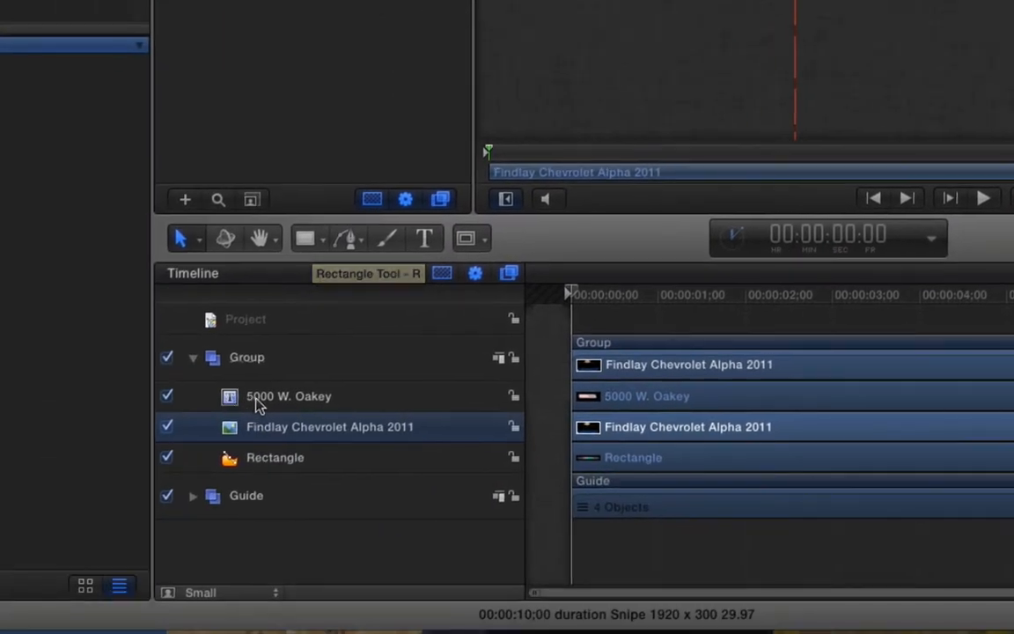
- Apply the Text-Energetic Inflate In behavior to the 5000 W. Oakey text layer
click(264, 400)
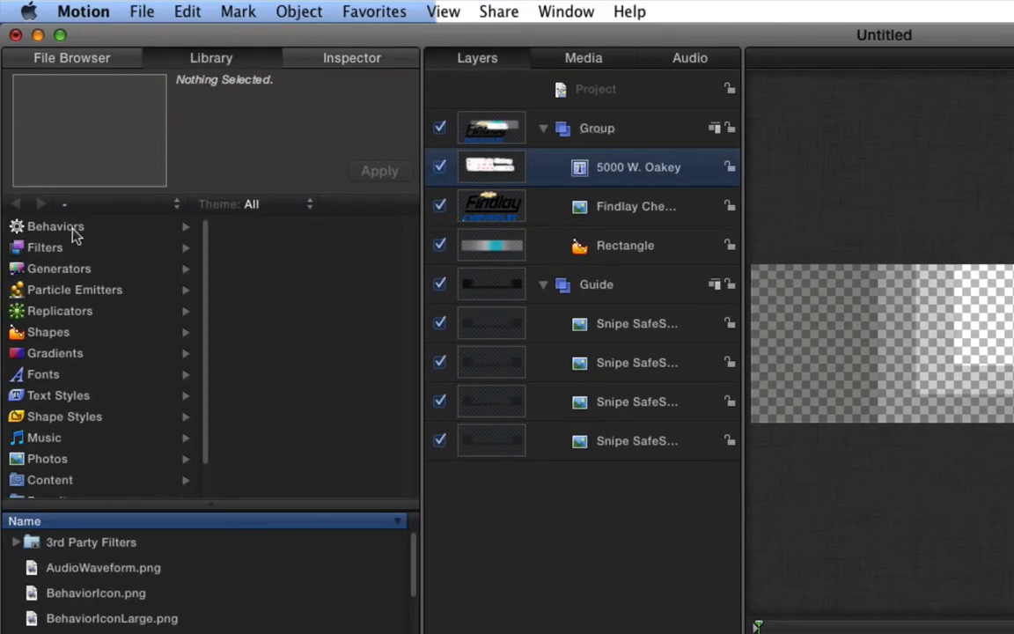
click(56, 227)
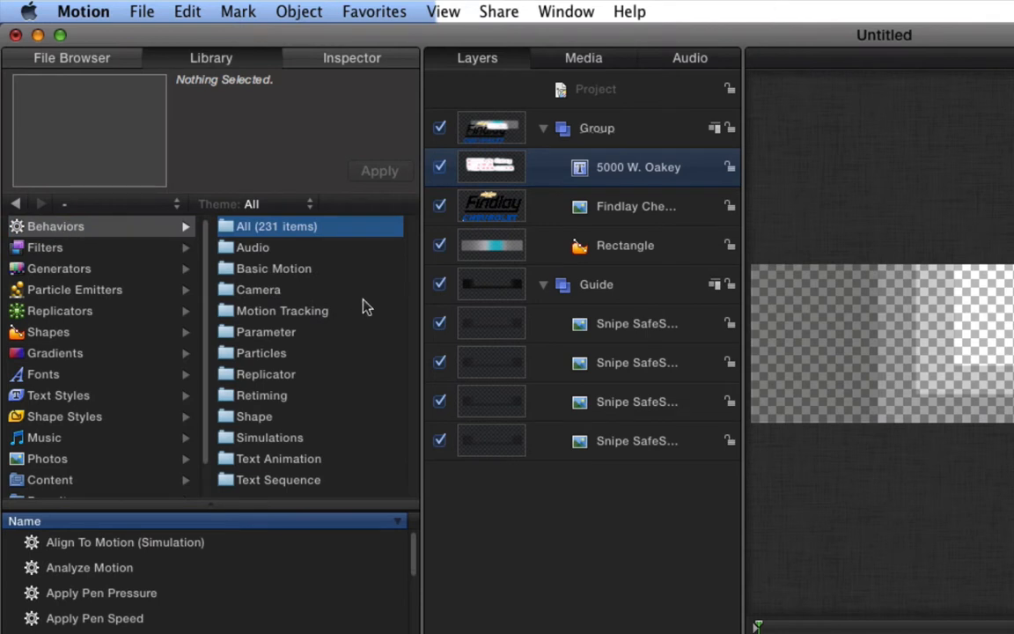
click(278, 480)
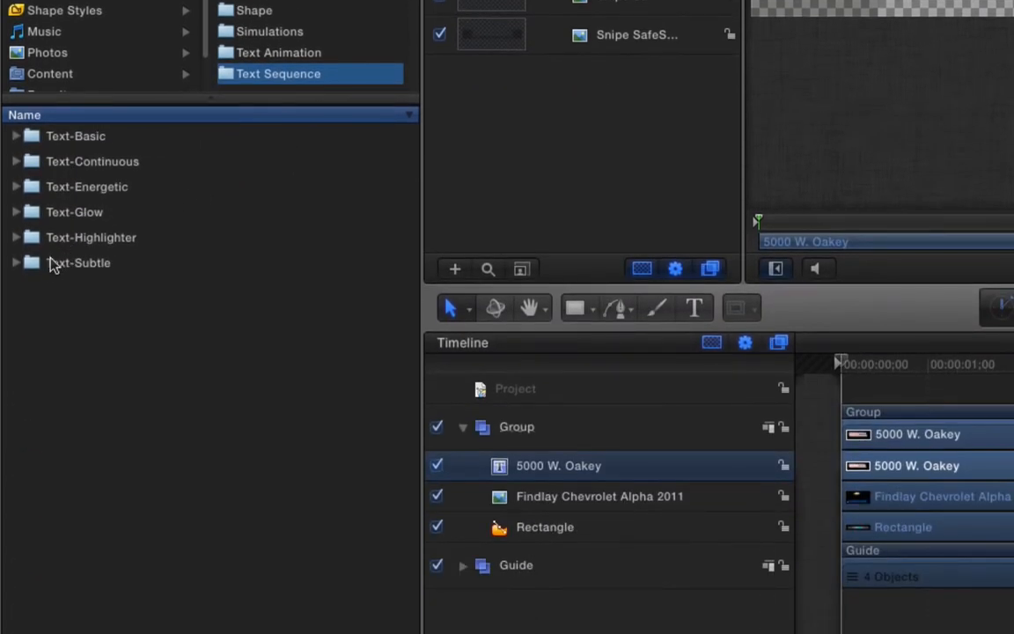
click(15, 187)
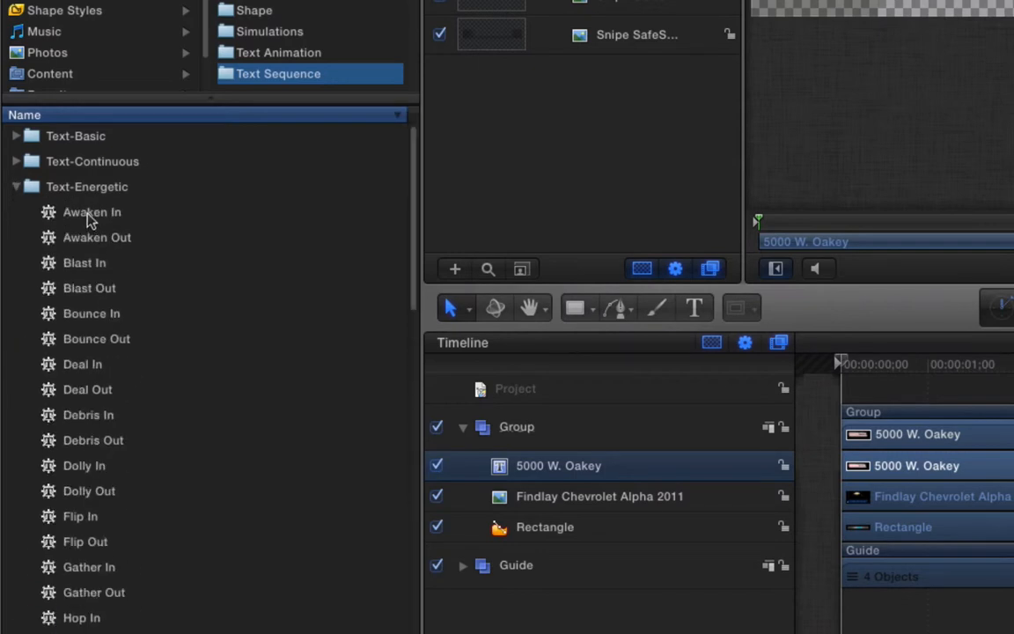
scroll(88, 220, down, 5)
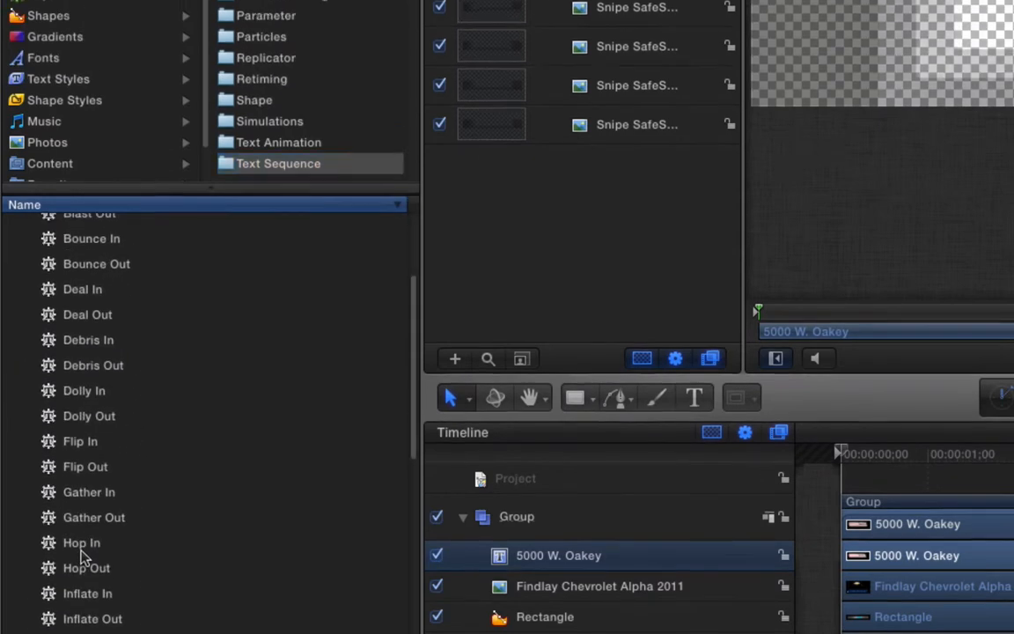
click(80, 544)
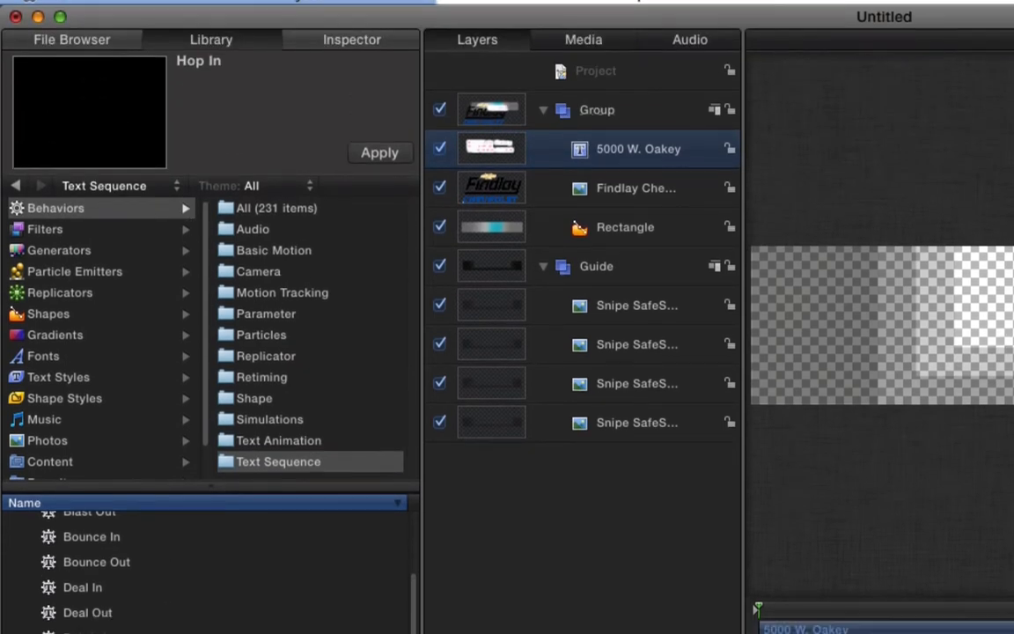
click(80, 450)
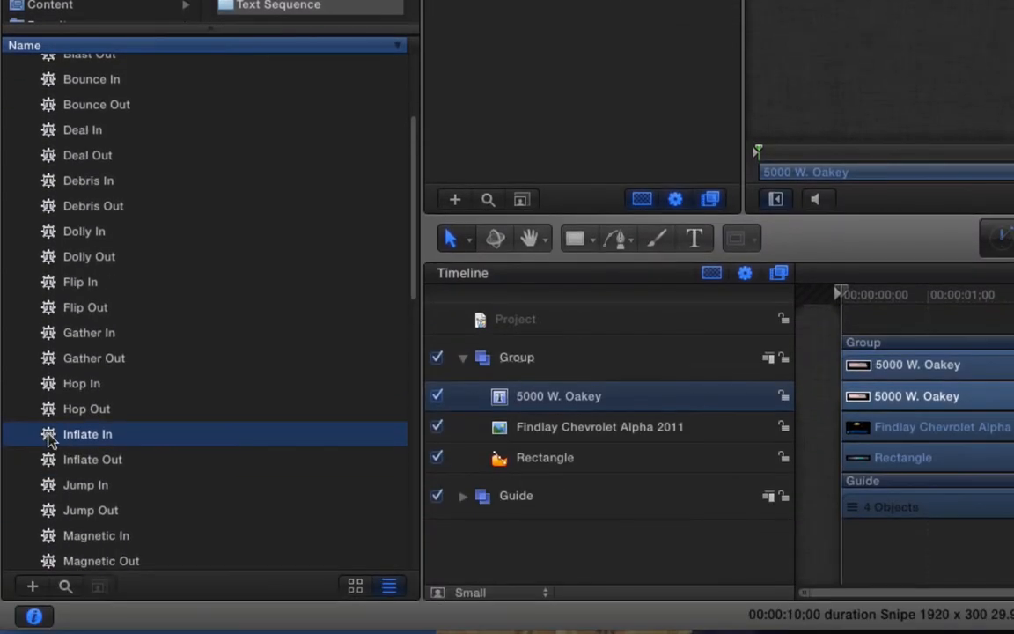
drag(50, 438, 540, 397)
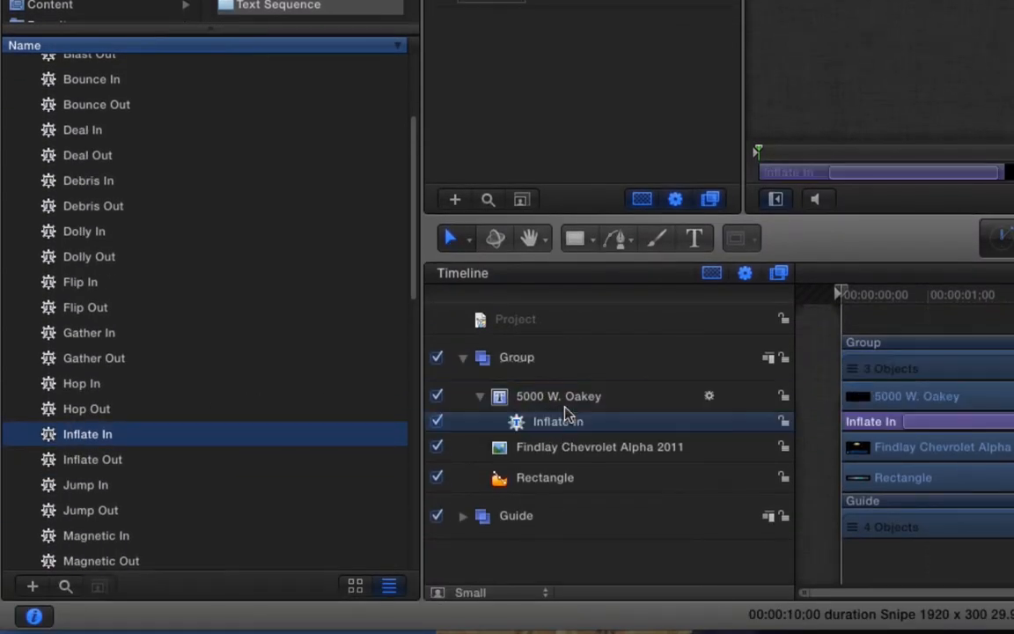
- Trim Inflate In to end at 1:15 and play back the text animation
drag(834, 301, 946, 303)
mouse_move(689, 304)
mouse_down()
mouse_move(700, 304)
mouse_move(692, 308)
mouse_up()
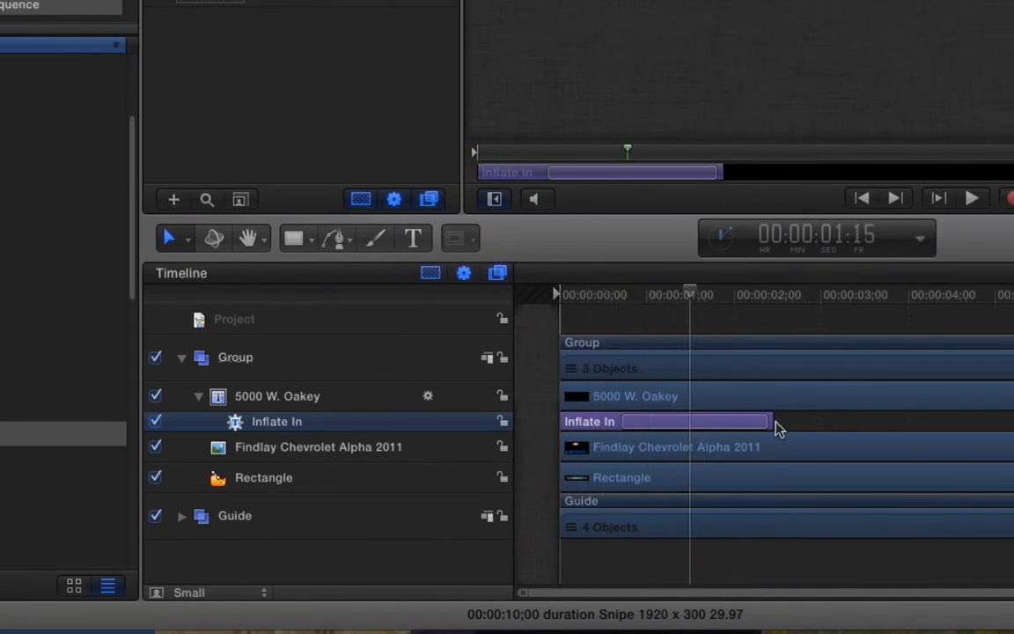
drag(768, 421, 690, 420)
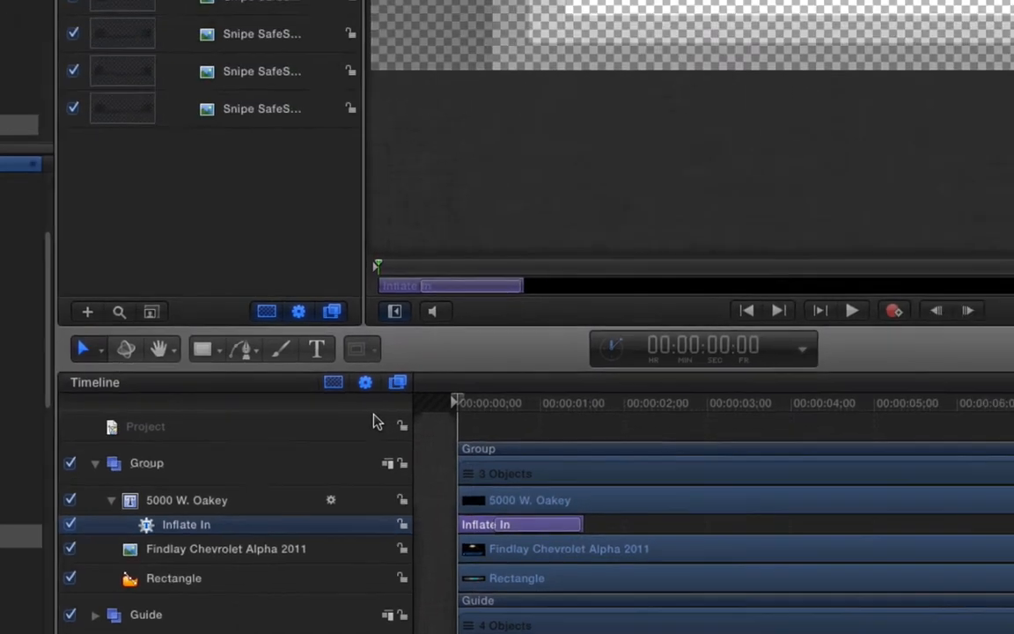
key(space)
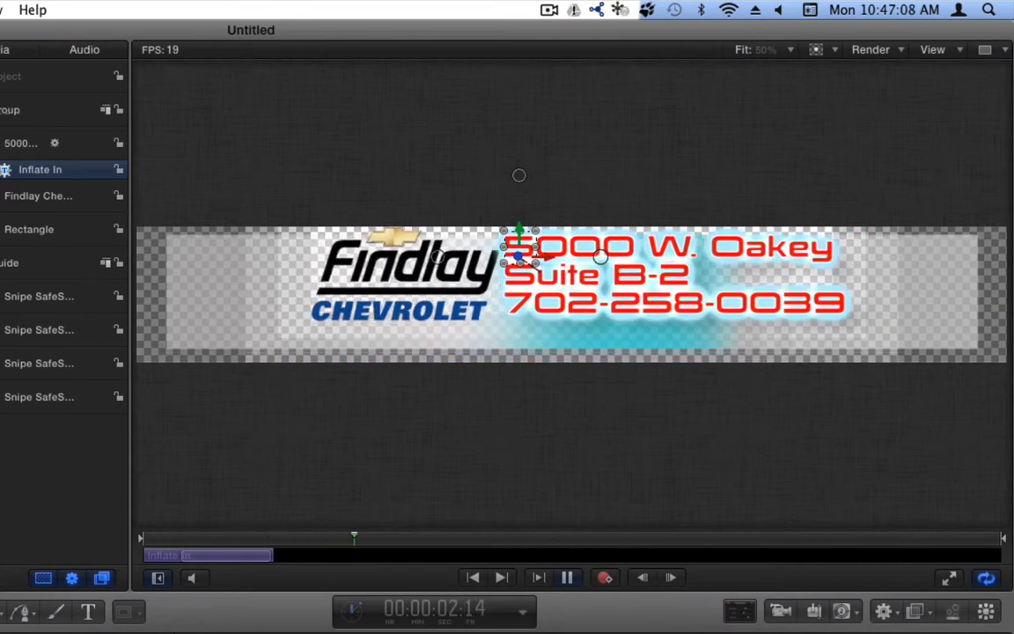
key(space)
drag(449, 385, 849, 351)
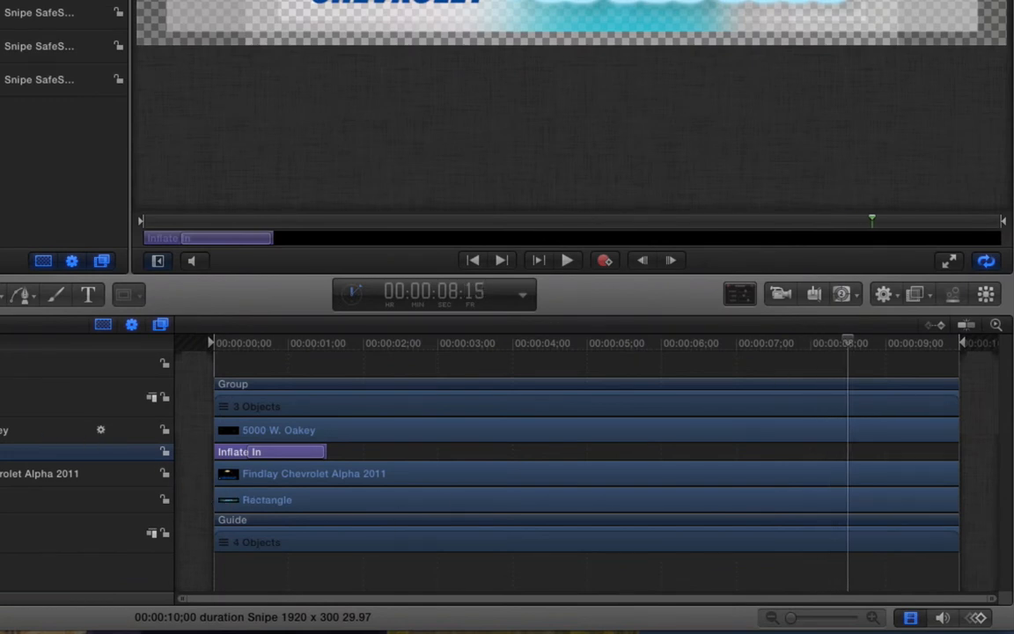
- At 9:29, keyframe the Findlay logo at 180.22% scale and Position Y -849.1
click(211, 473)
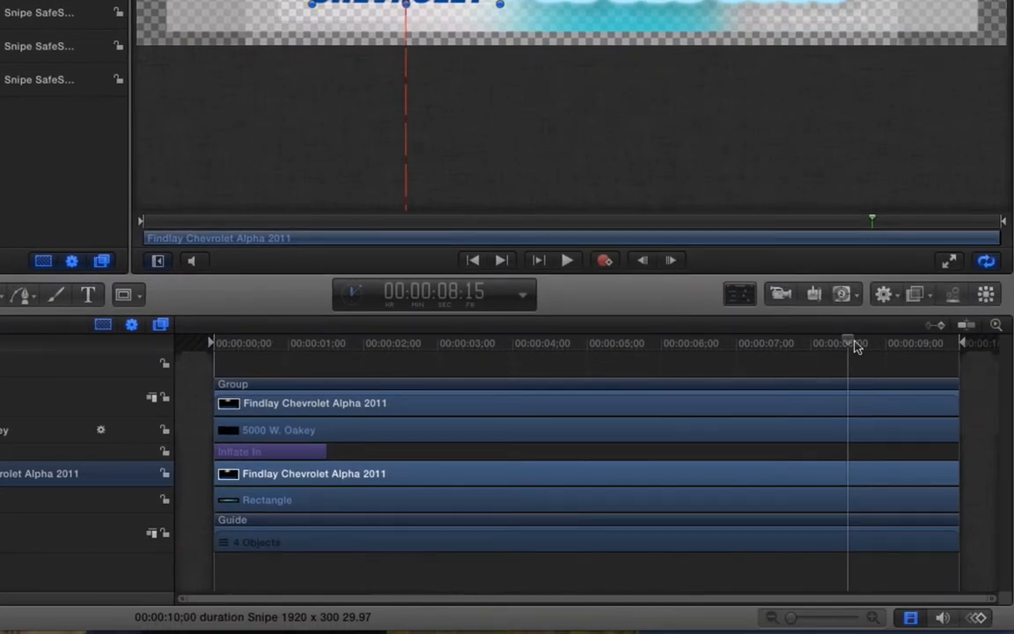
drag(854, 342, 824, 372)
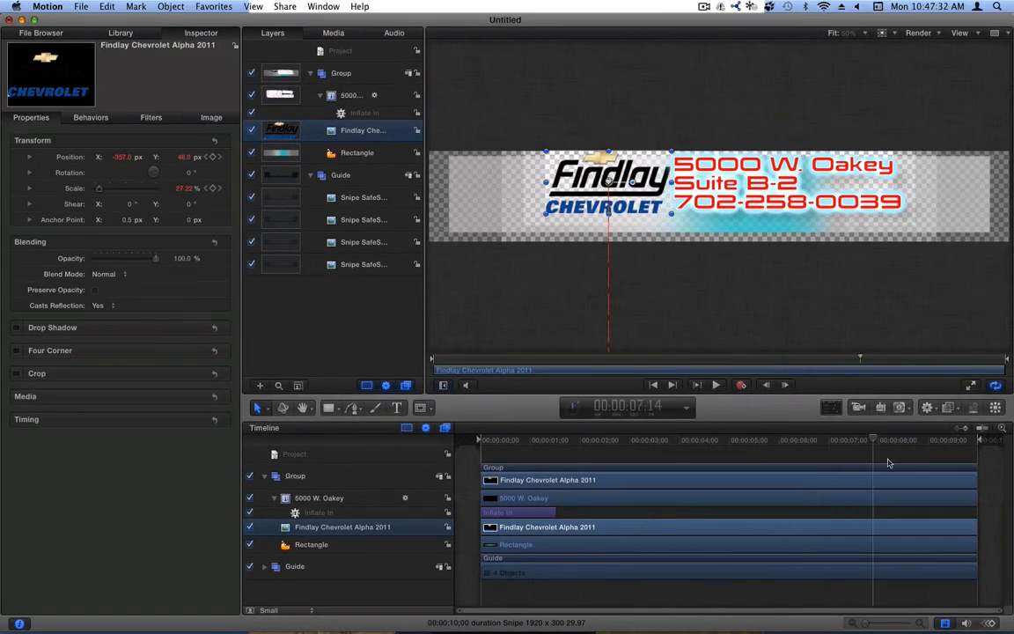
drag(888, 463, 984, 459)
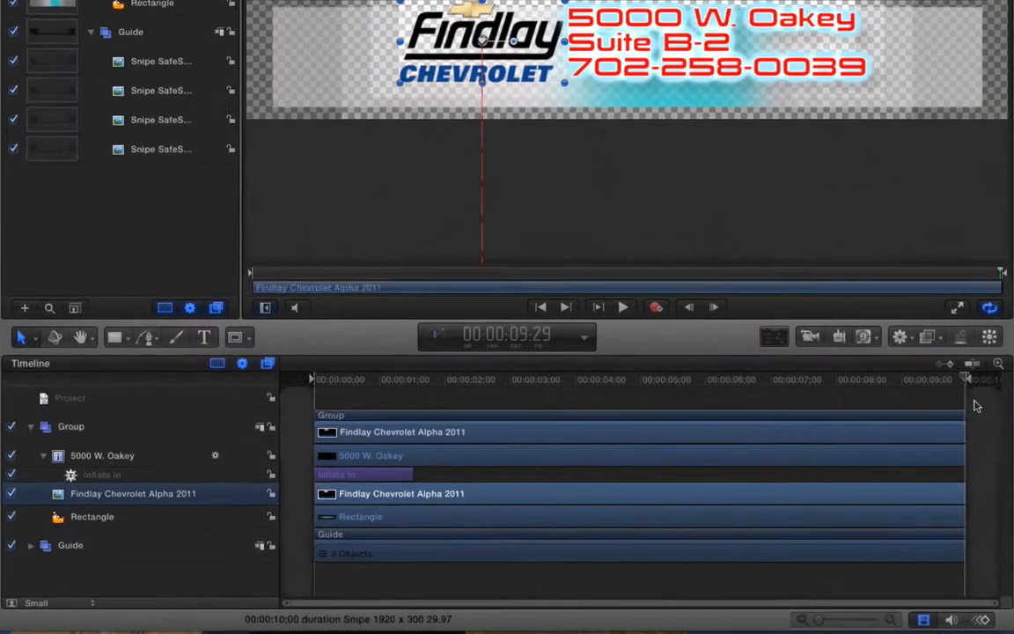
drag(975, 406, 850, 360)
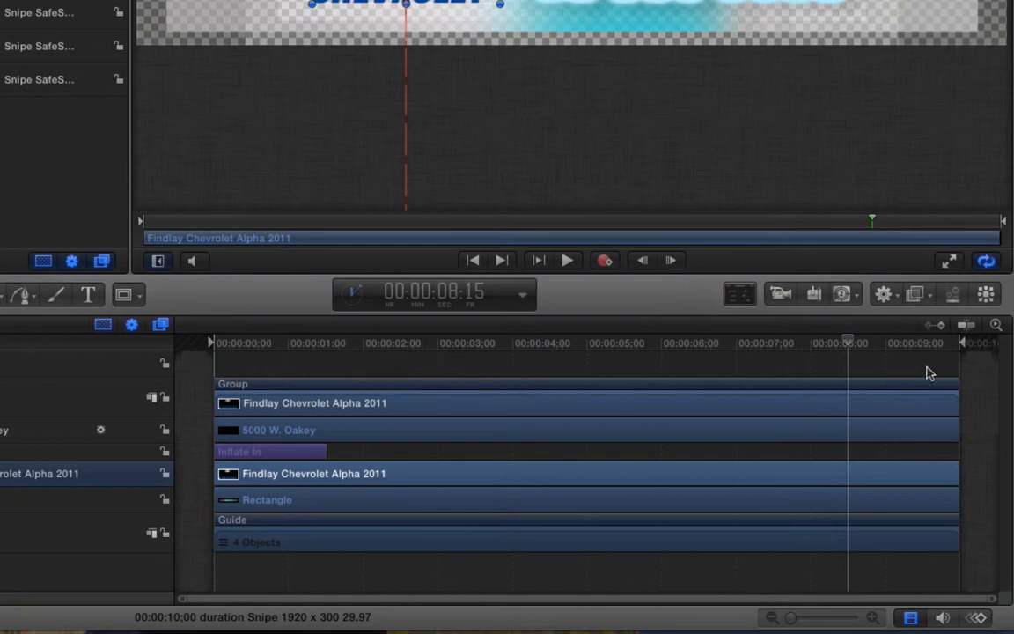
drag(887, 352, 995, 347)
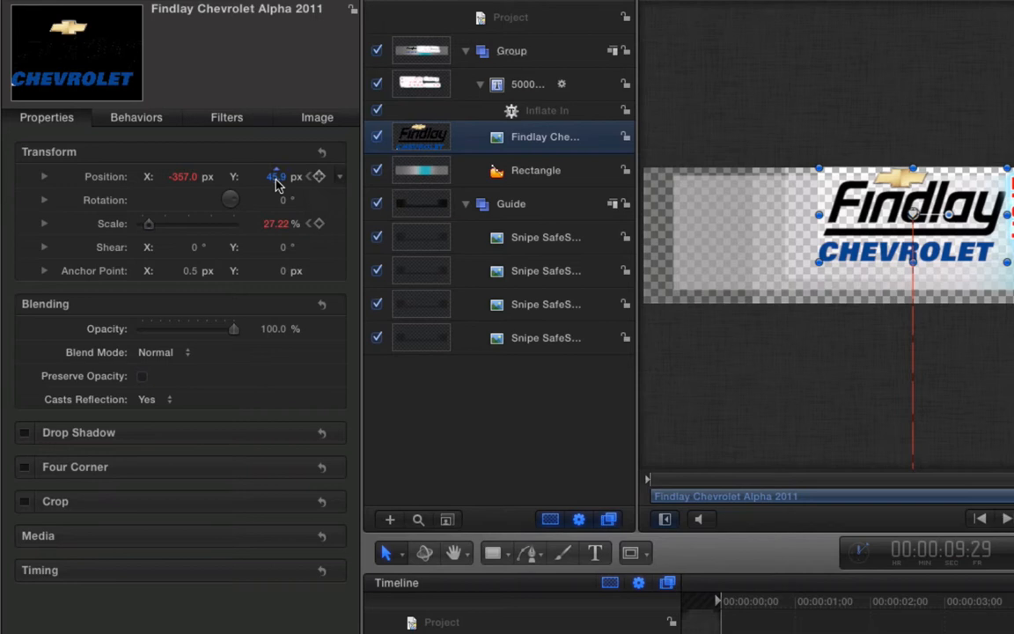
mouse_move(276, 179)
mouse_down()
mouse_move(276, 201)
mouse_move(277, 153)
mouse_move(279, 179)
mouse_up()
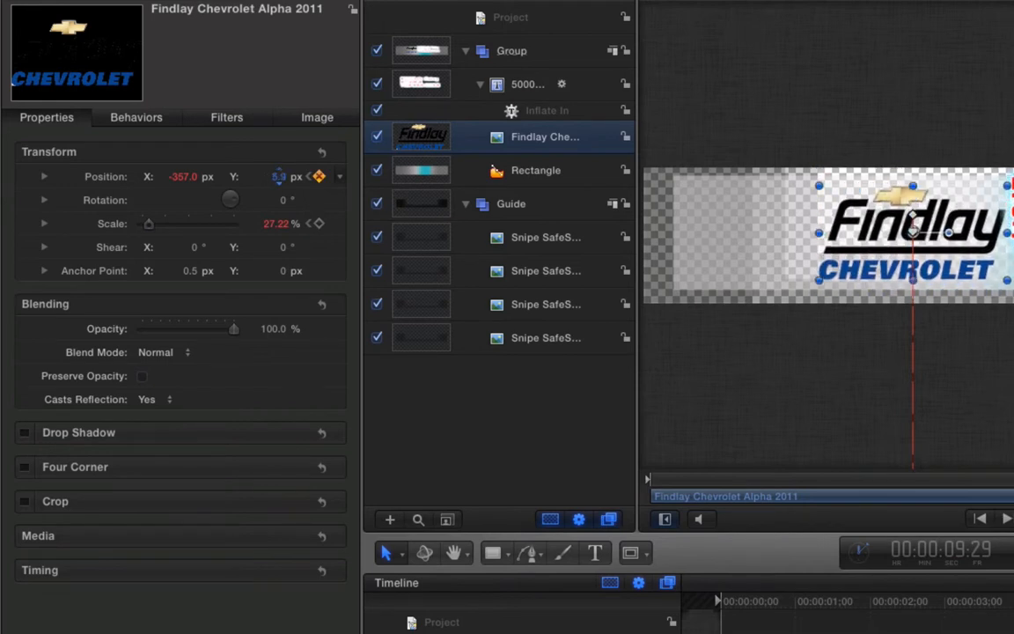
drag(186, 177, 193, 176)
drag(274, 224, 304, 223)
drag(185, 175, 166, 192)
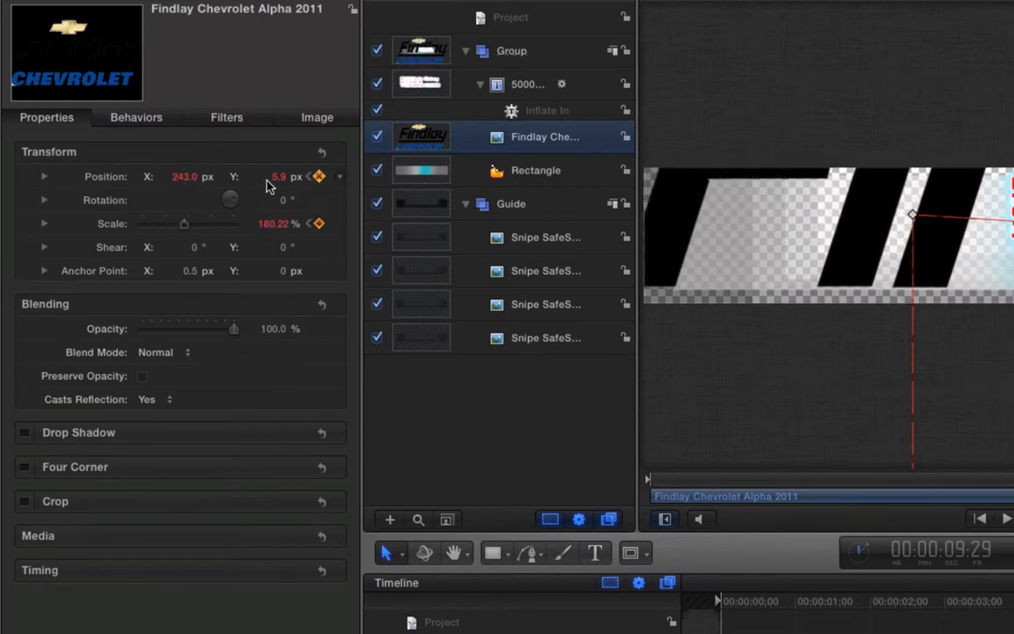
drag(275, 178, 268, 179)
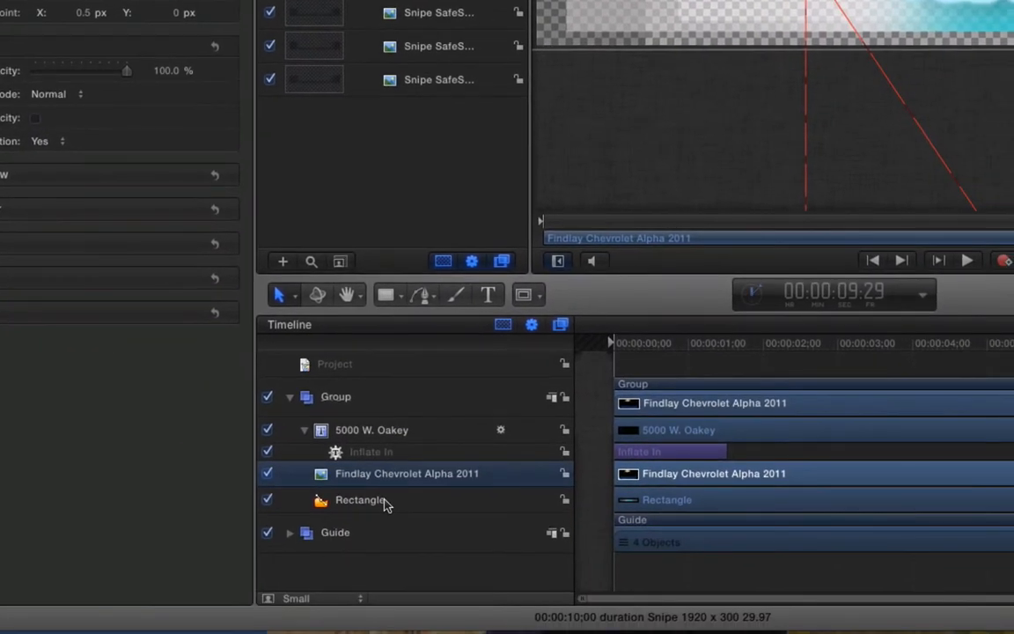
- Slide the Rectangle out to Position X -1863 at the last frame
click(431, 600)
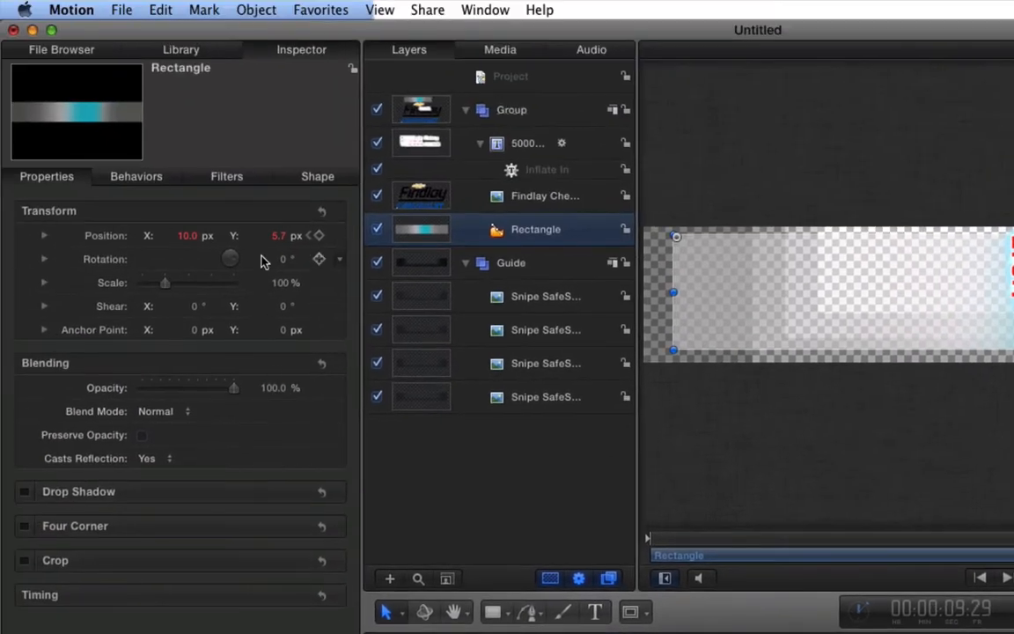
drag(187, 242, 180, 239)
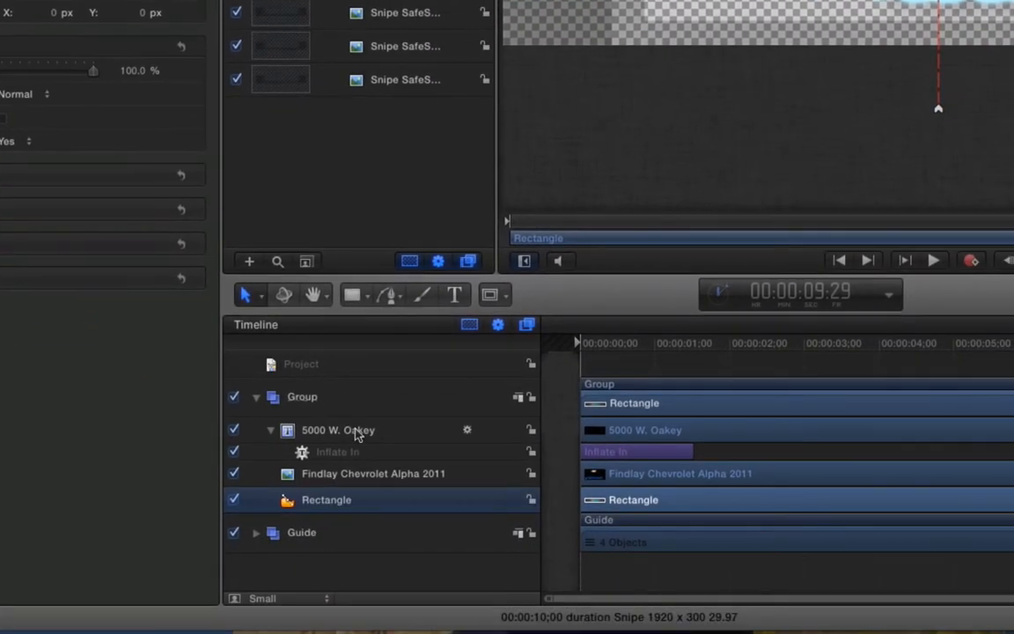
click(361, 428)
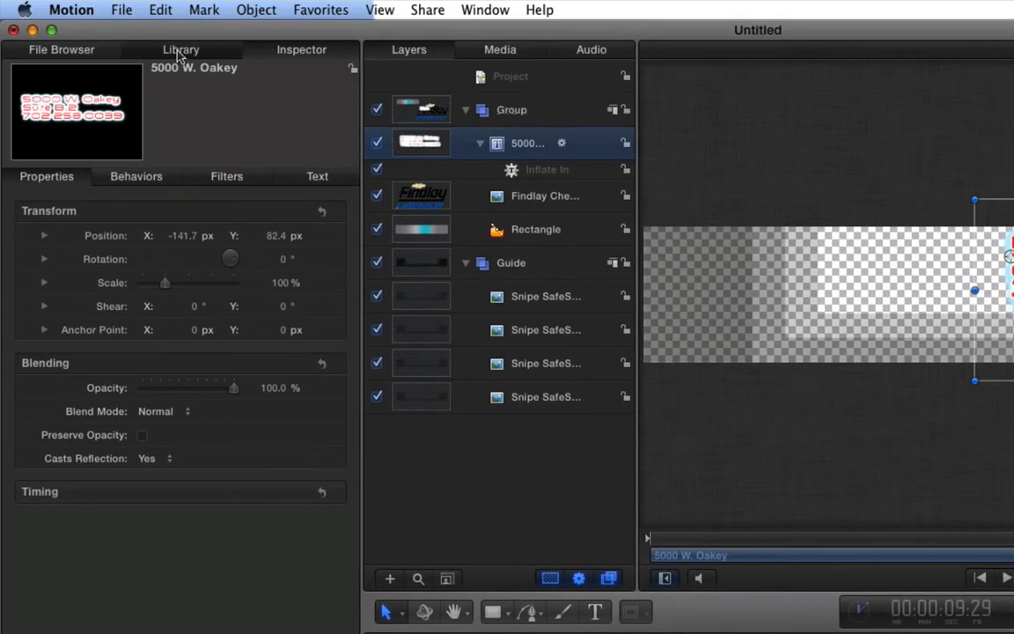
- Add a shortened Inflate Out at the end of the 5000 W. Oakey text and preview it
click(180, 20)
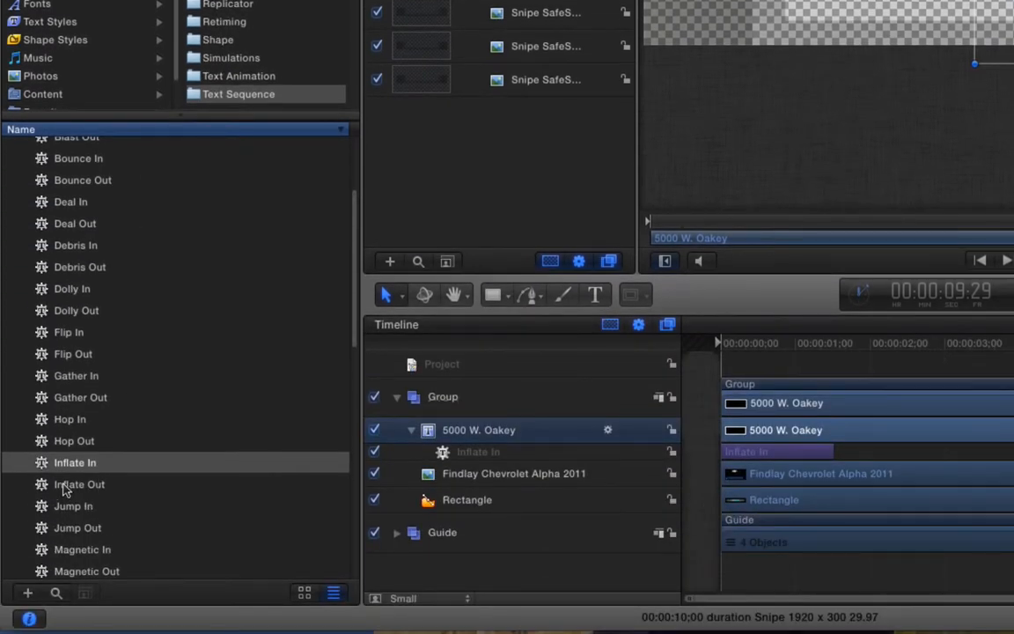
click(66, 487)
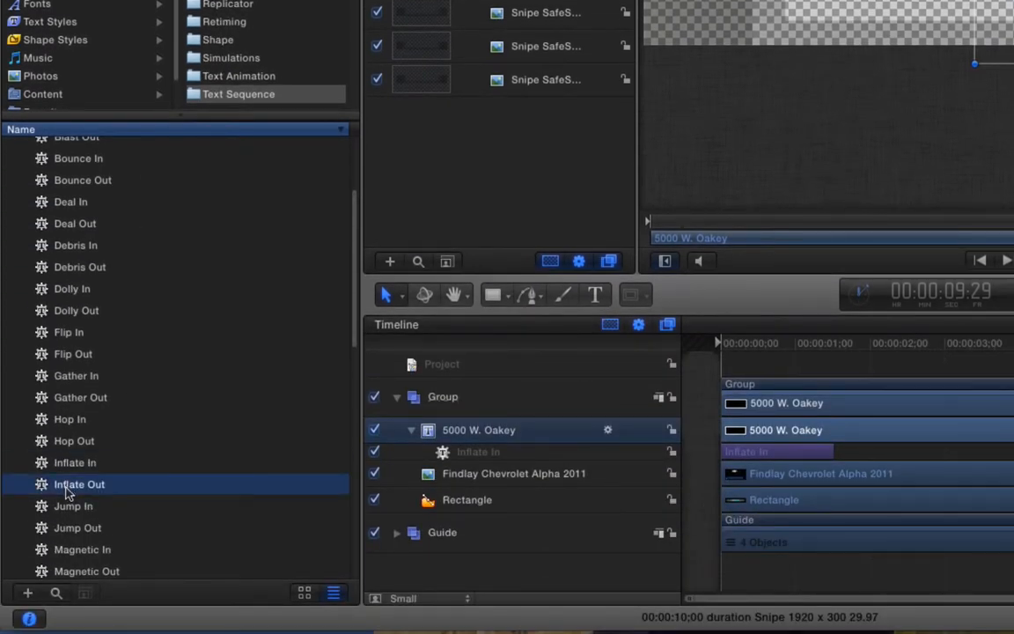
drag(57, 497, 554, 435)
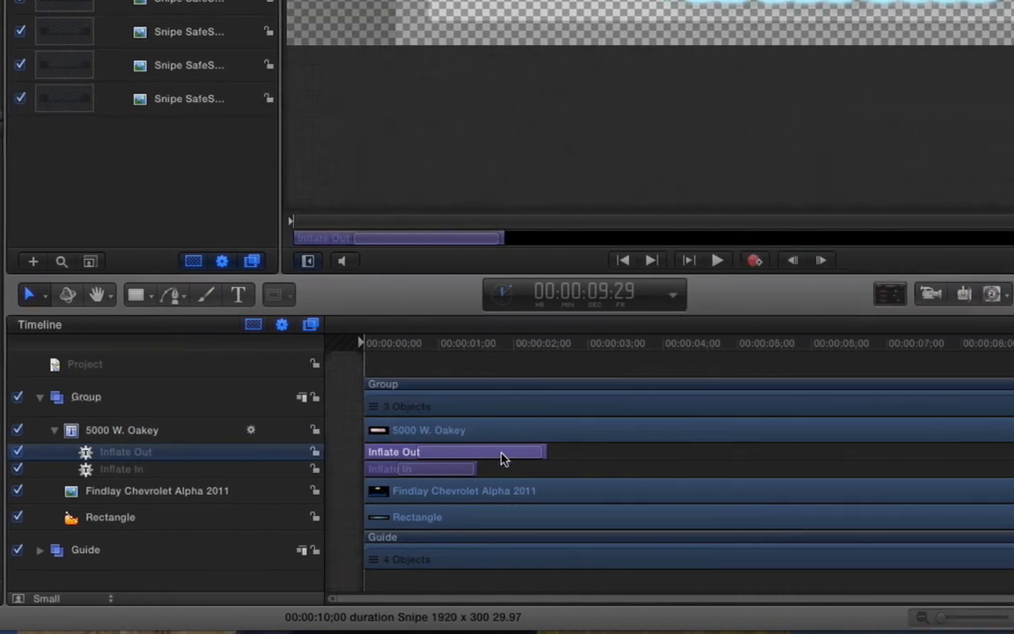
drag(903, 453, 902, 453)
drag(395, 454, 901, 449)
click(823, 342)
key(space)
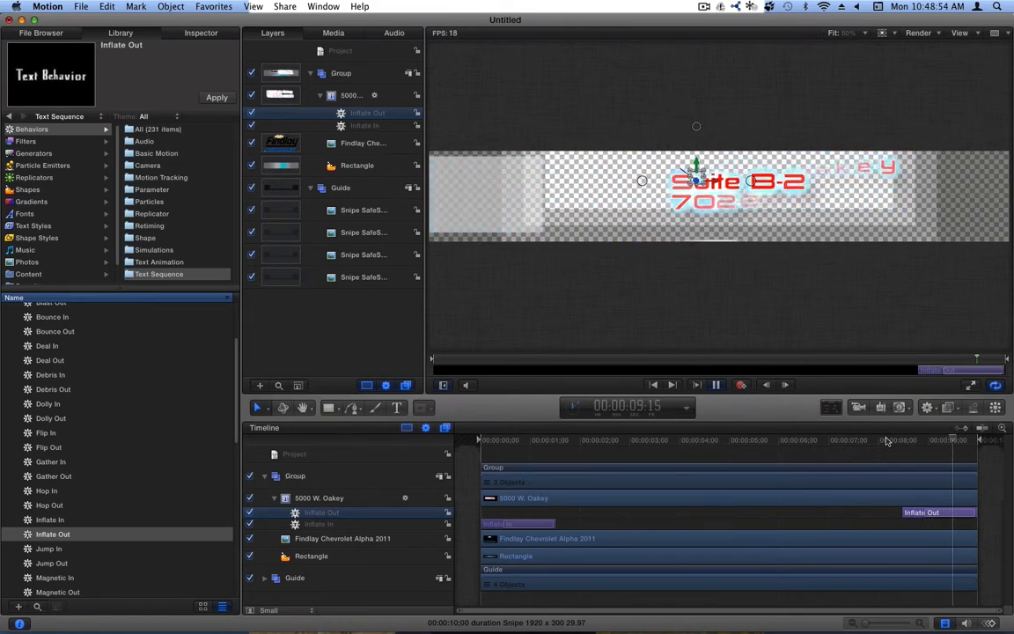
- Scrub through the finished snipe animation and turn off the Guide layer
key(space)
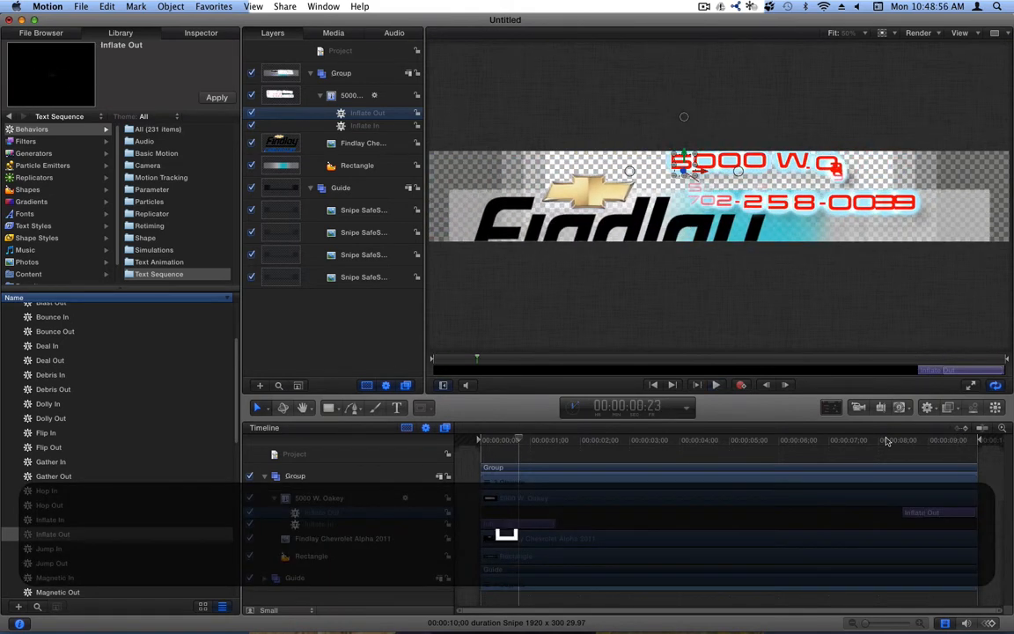
click(645, 446)
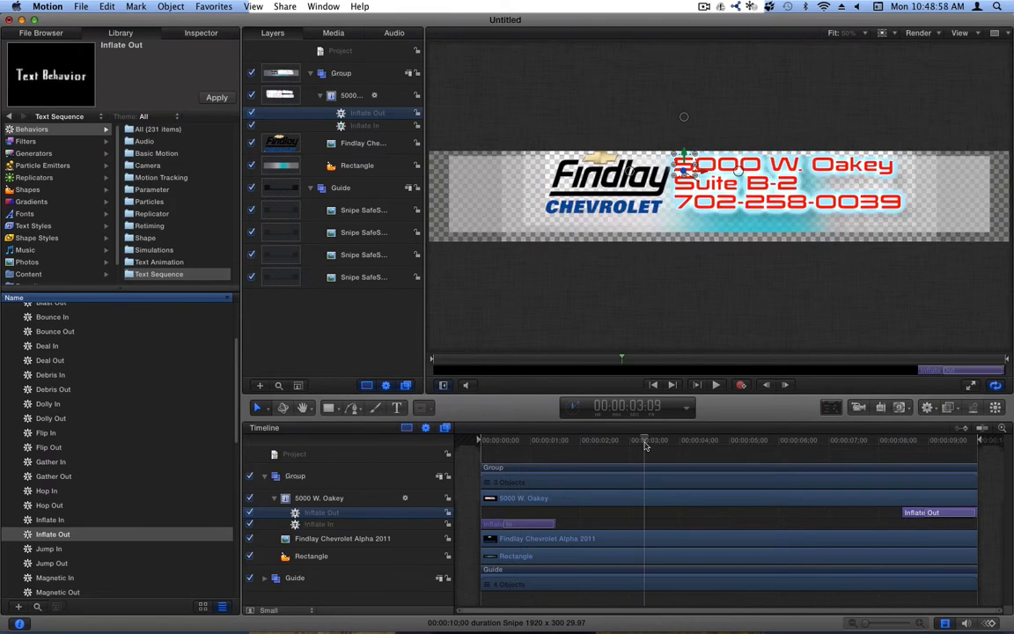
click(754, 445)
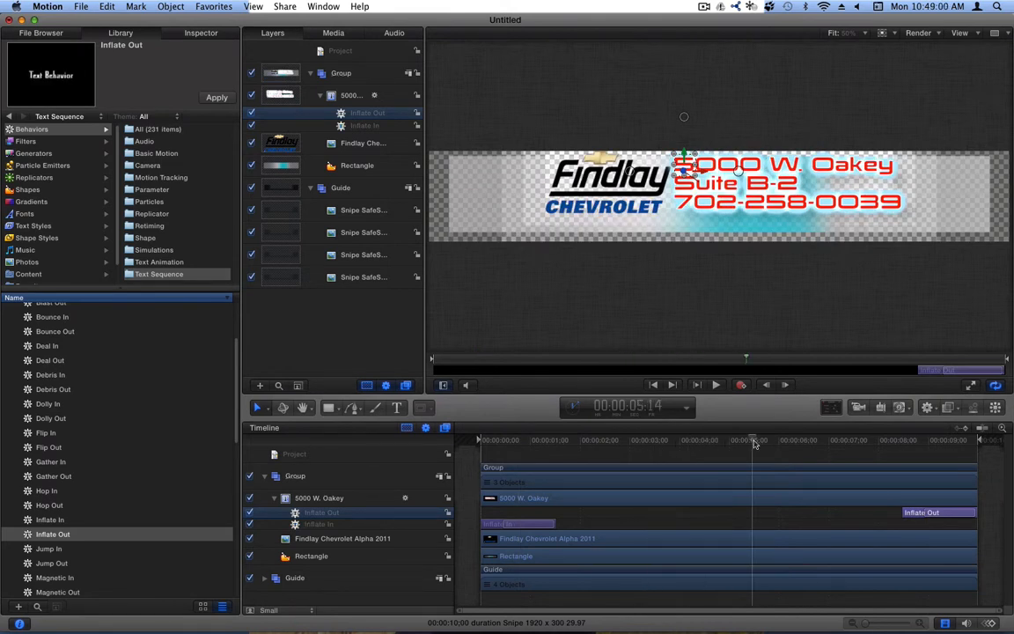
drag(753, 444, 645, 447)
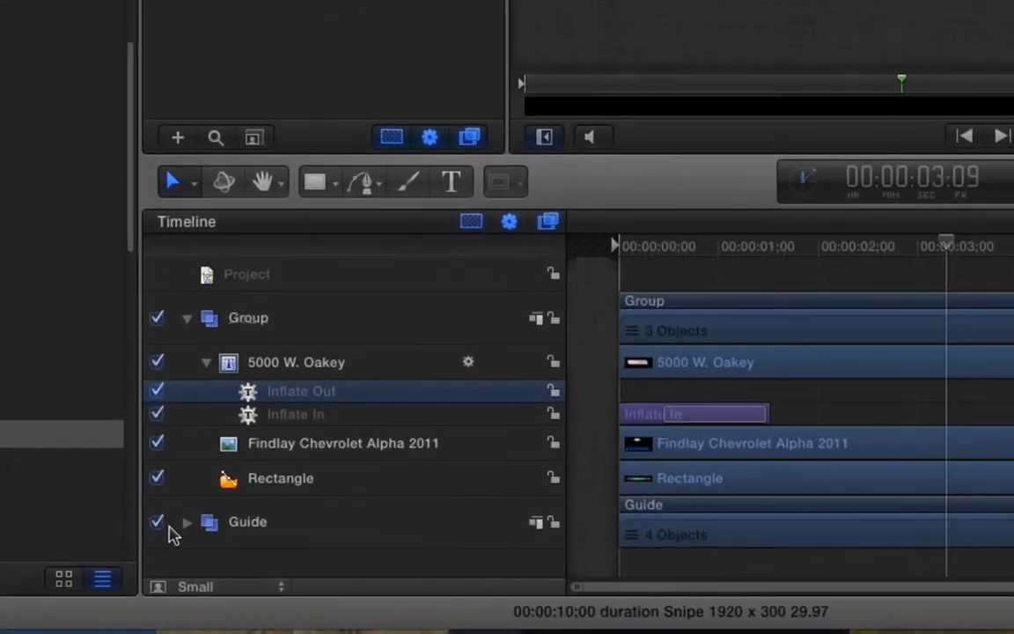
click(157, 521)
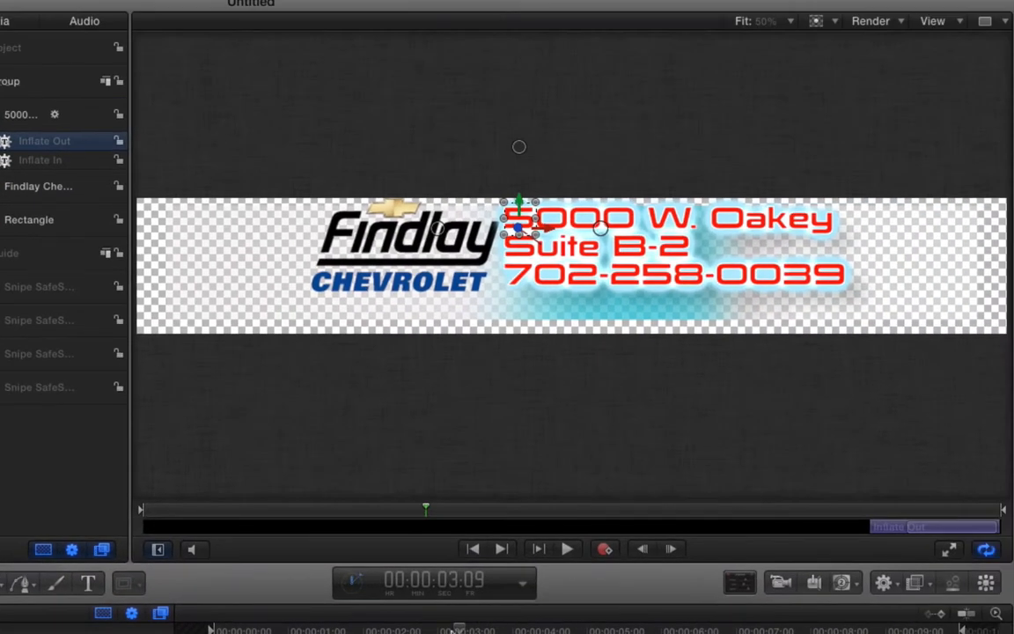
mouse_move(455, 630)
mouse_down()
mouse_move(210, 630)
mouse_move(455, 630)
mouse_up()
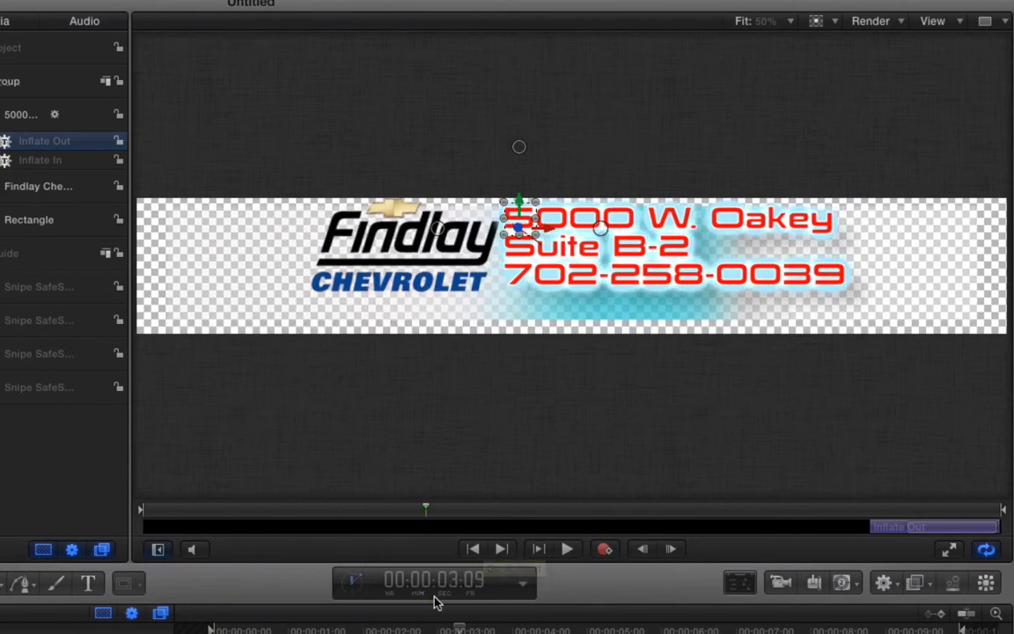
drag(459, 630, 901, 631)
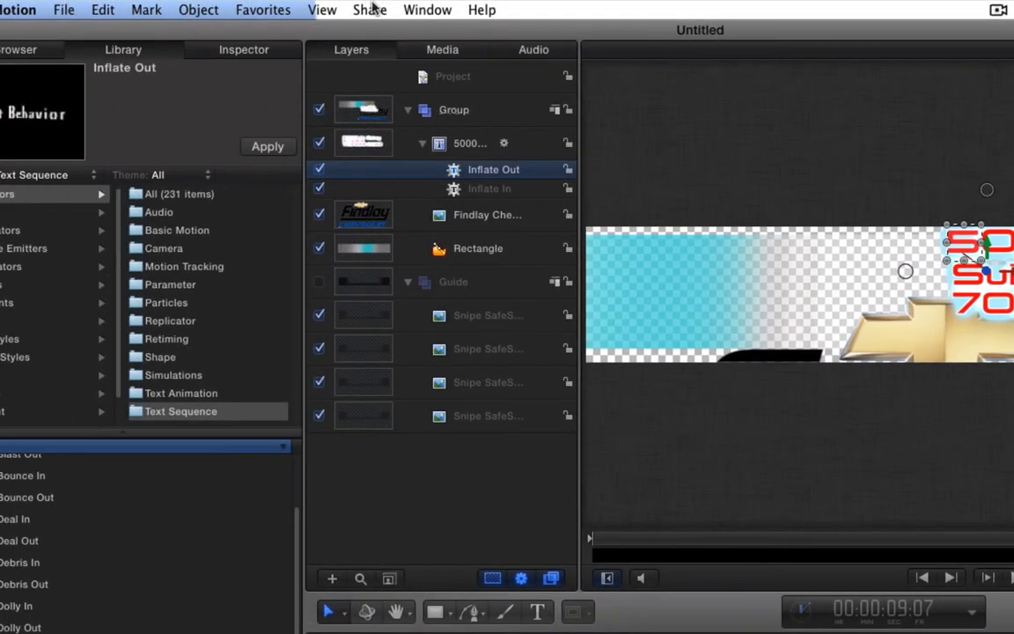
- Start an Export using Compressor Settings and select the Animation with Alpha preset
click(370, 10)
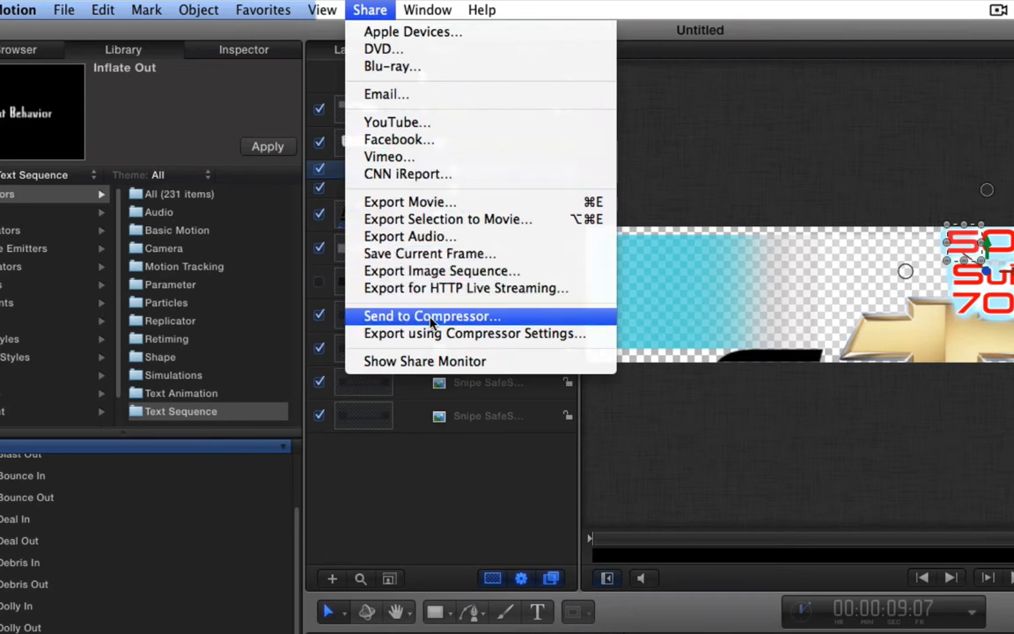
click(396, 334)
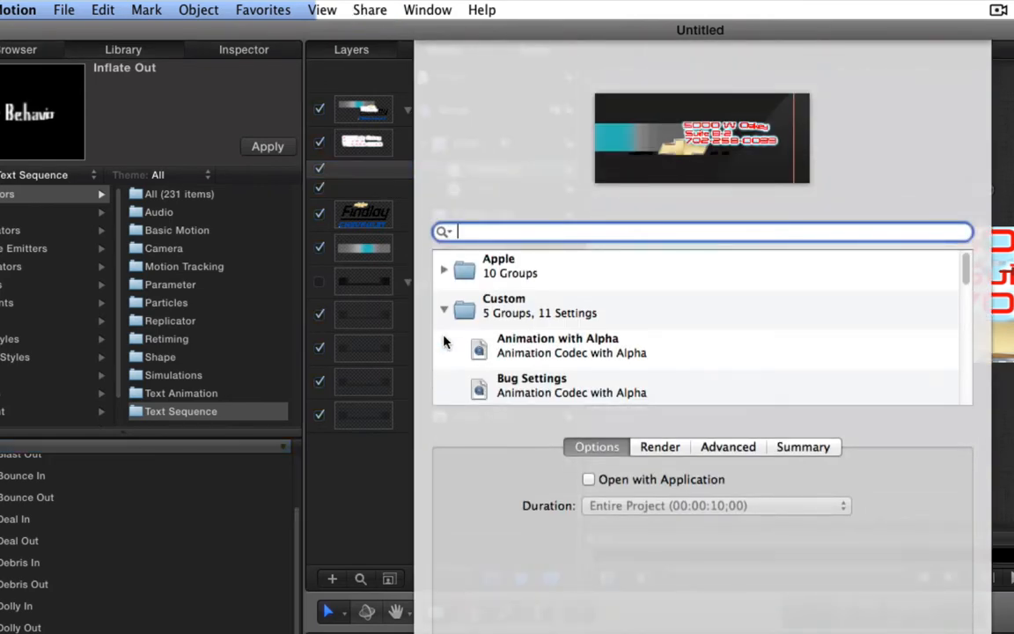
scroll(554, 344, down, 1)
click(574, 335)
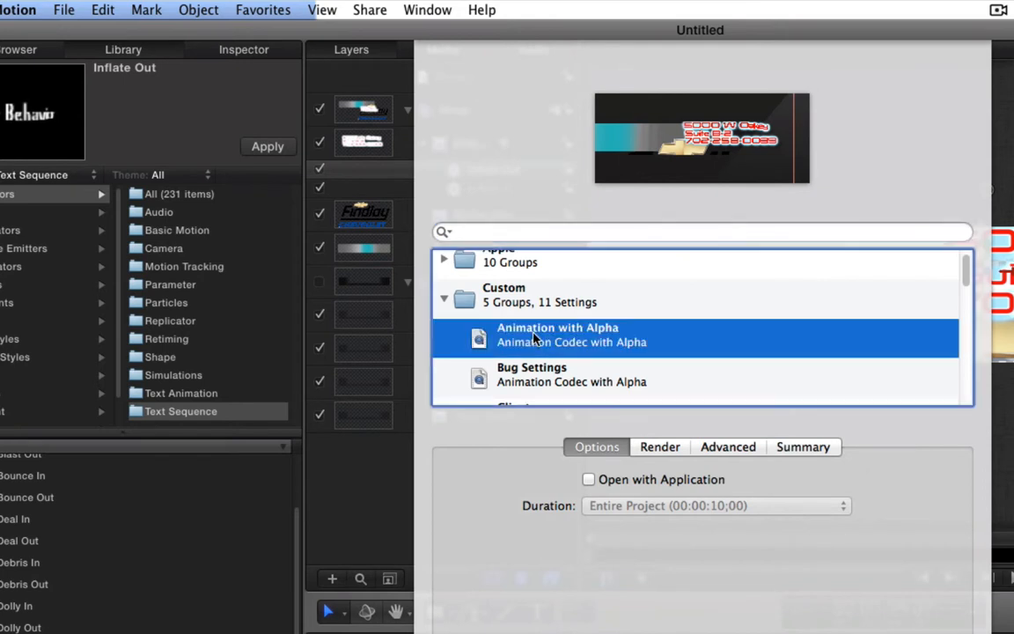
scroll(563, 347, down, 5)
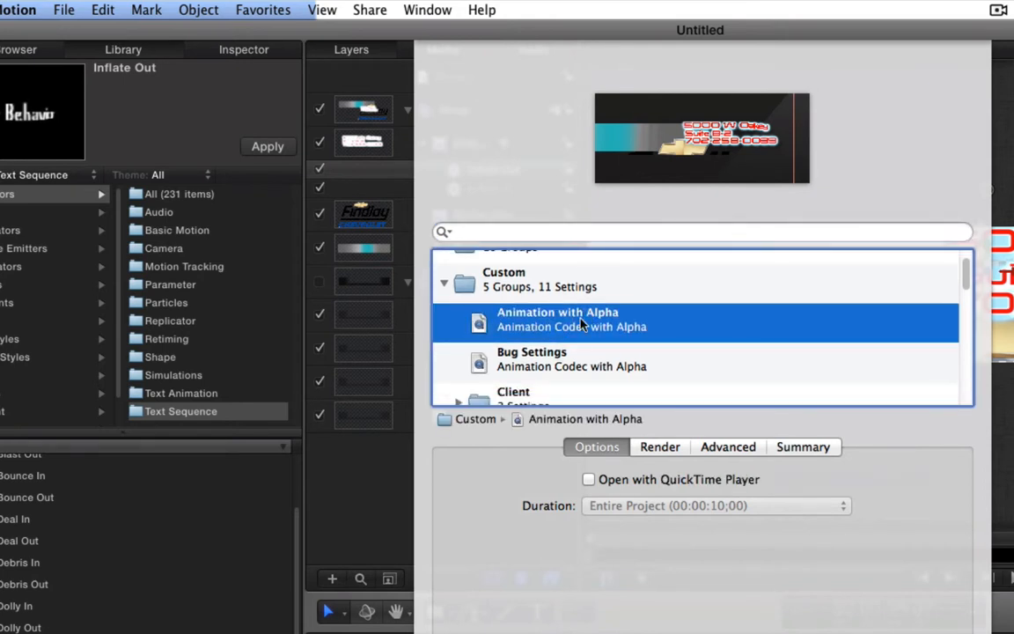
scroll(554, 345, up, 6)
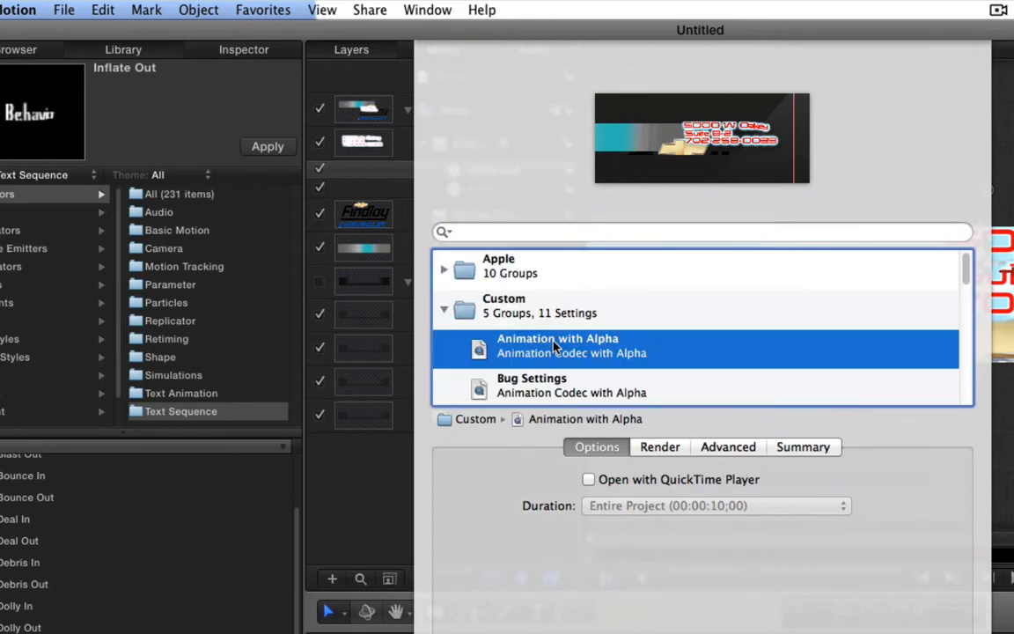
- Choose the Snipes 1920 x 300 preset and review its Summary, Options and Render settings
click(779, 449)
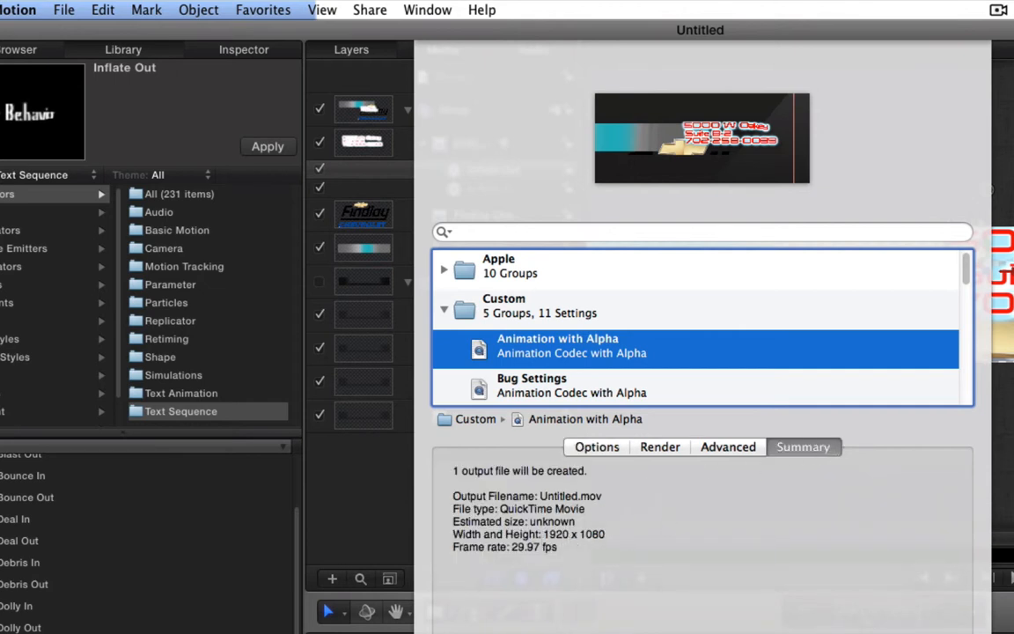
scroll(564, 325, down, 5)
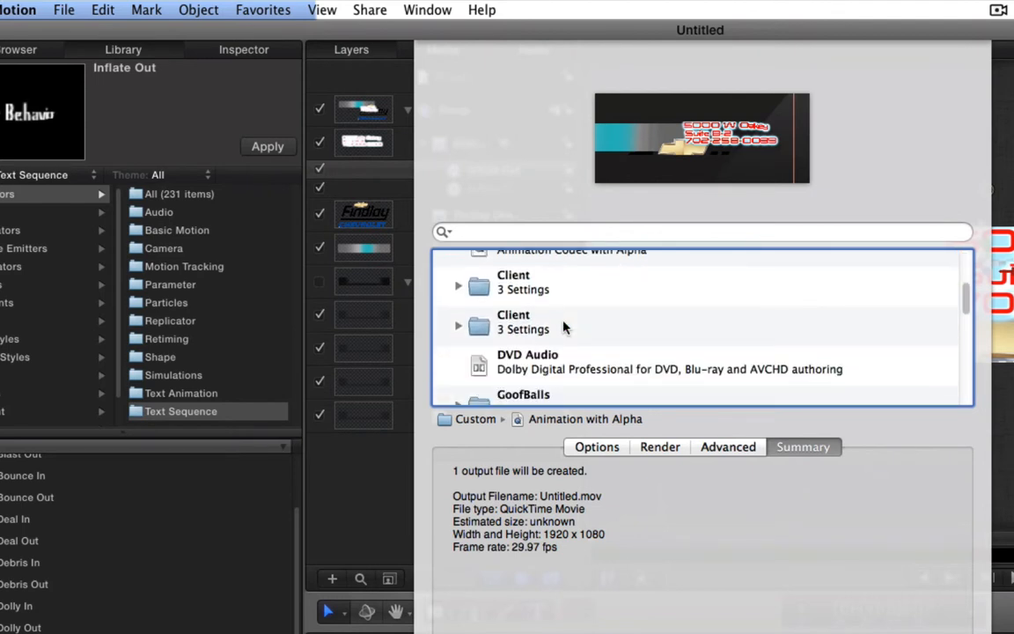
scroll(563, 326, down, 4)
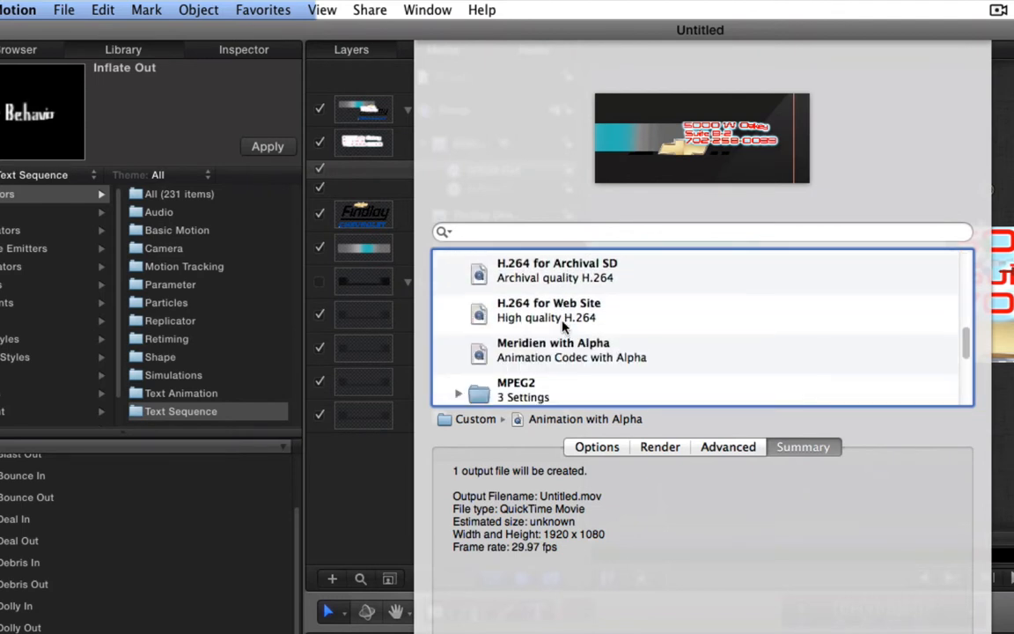
scroll(563, 327, down, 3)
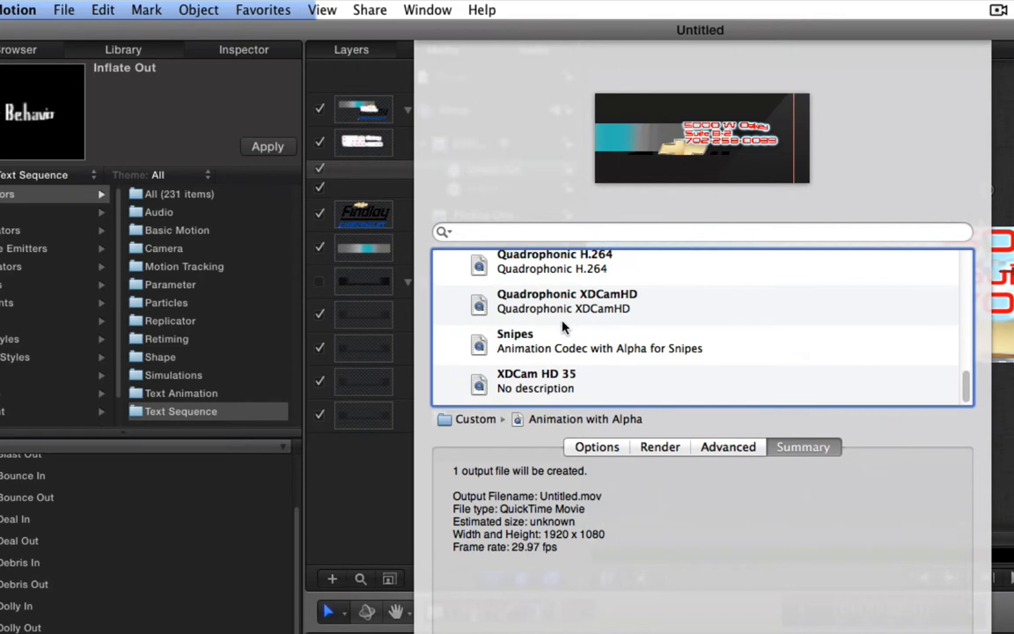
click(526, 343)
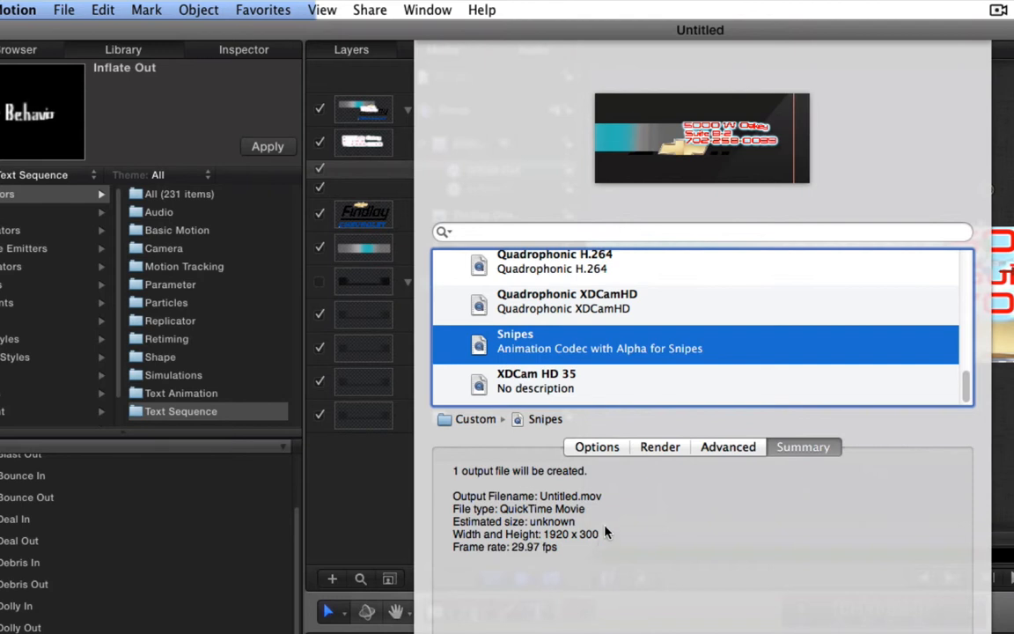
click(597, 447)
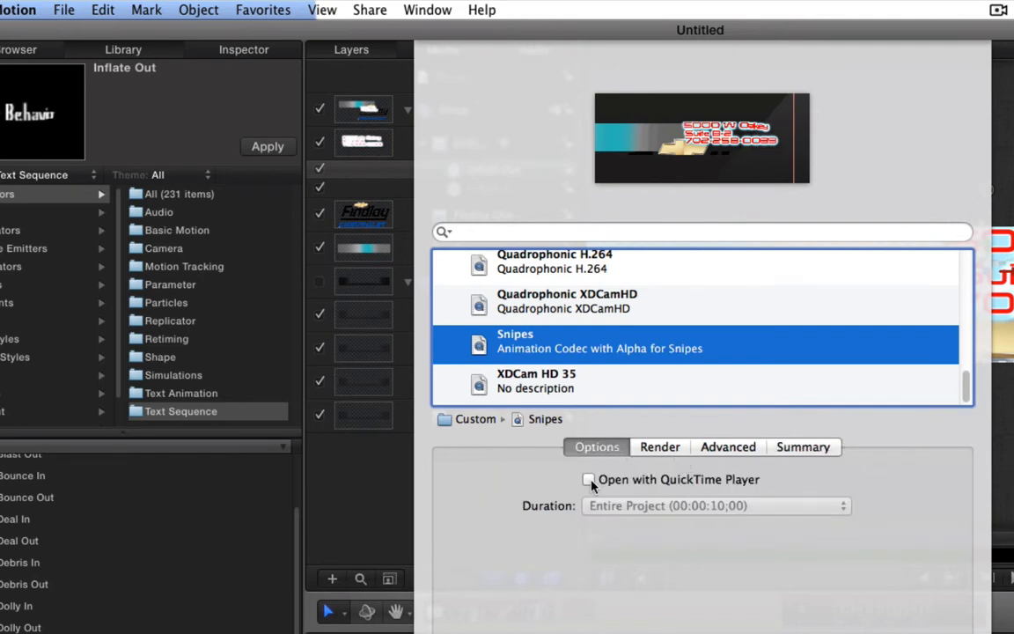
click(662, 449)
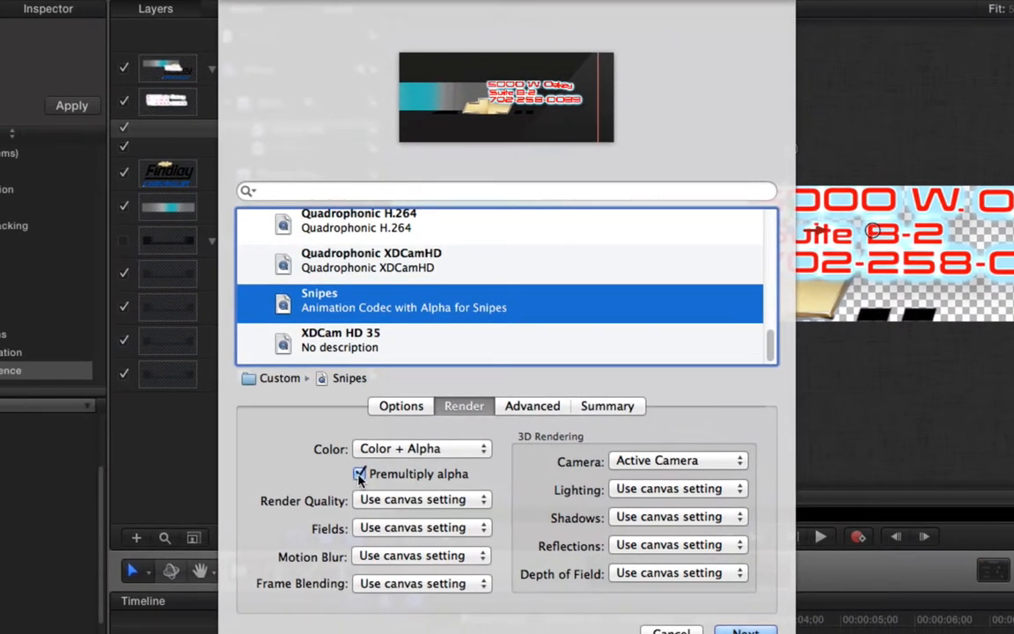
- Leave Premultiply alpha off, then bring Finder's search window to the screen centre
click(359, 475)
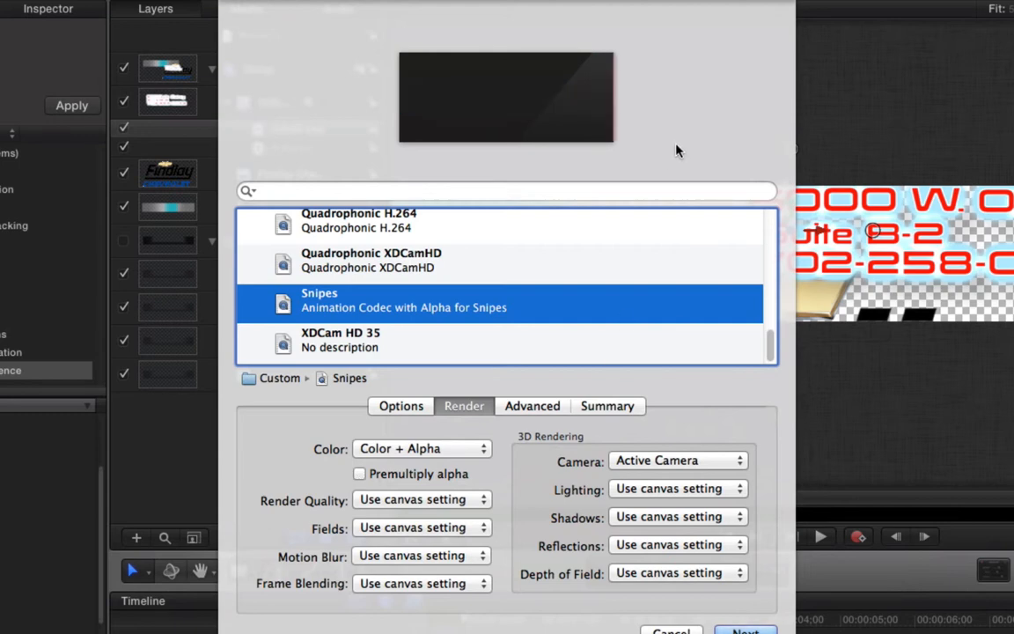
click(359, 475)
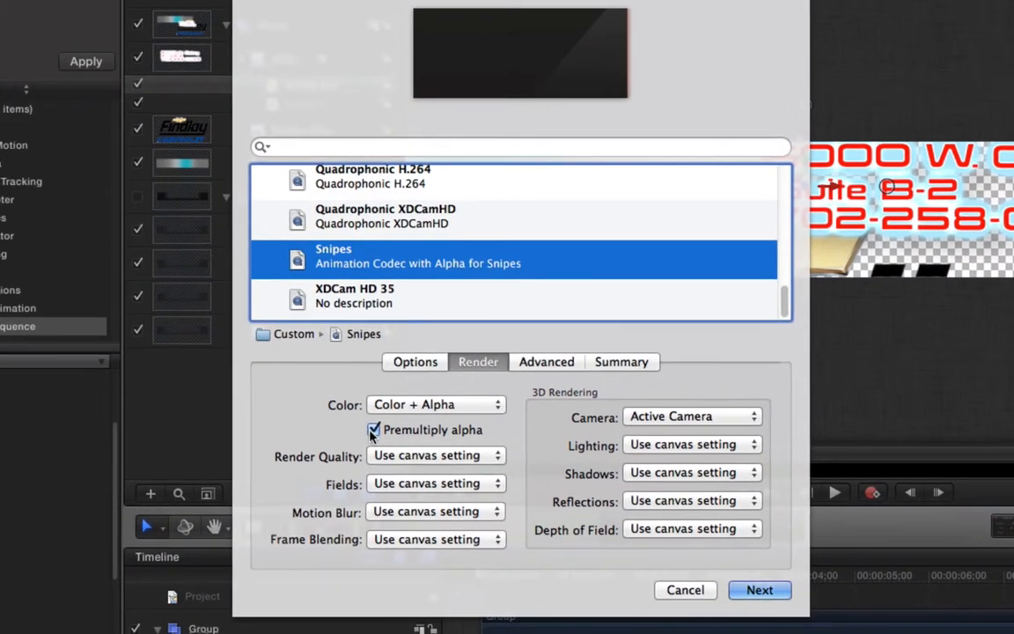
click(106, 493)
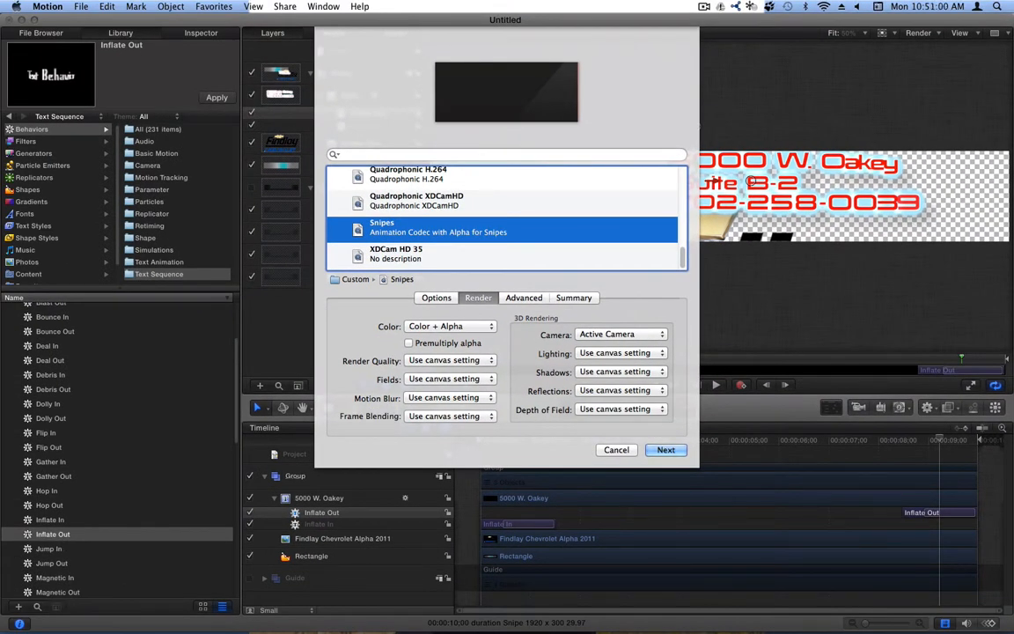
key(super+Tab)
drag(956, 32, 622, 32)
- Search this Mac for 'snipe .mov' and Quick Look El Toro 2012 - Truck Giveaway Snipe.mov
click(720, 37)
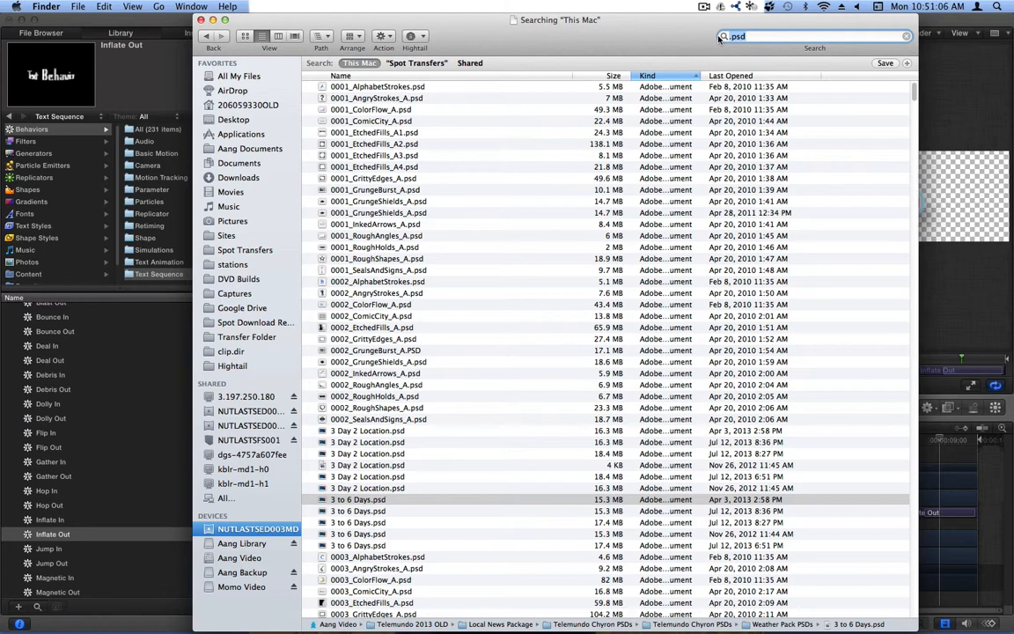
text(snipe)
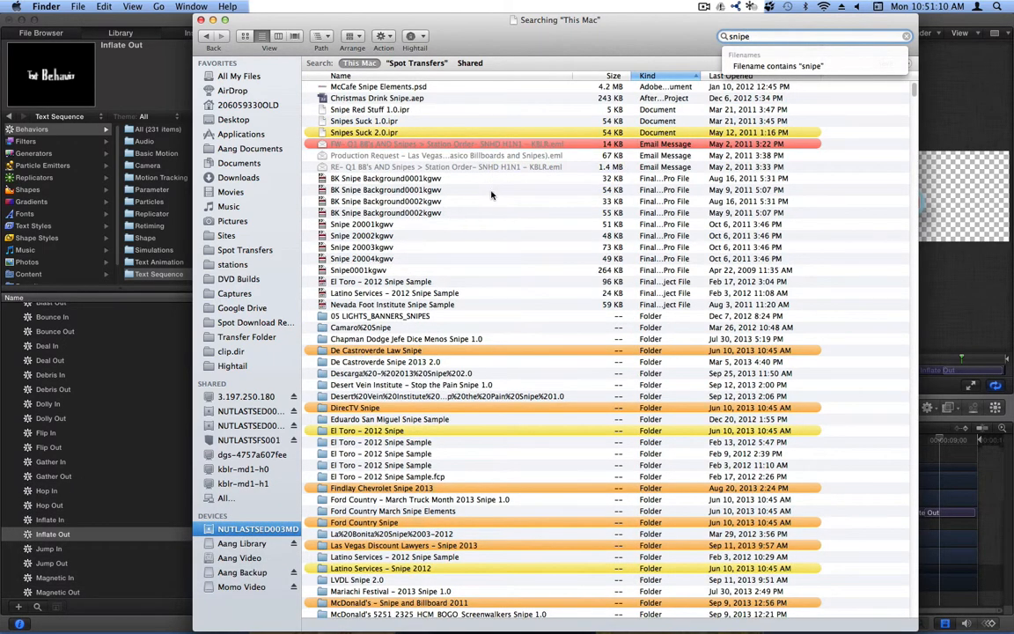
text( .mov)
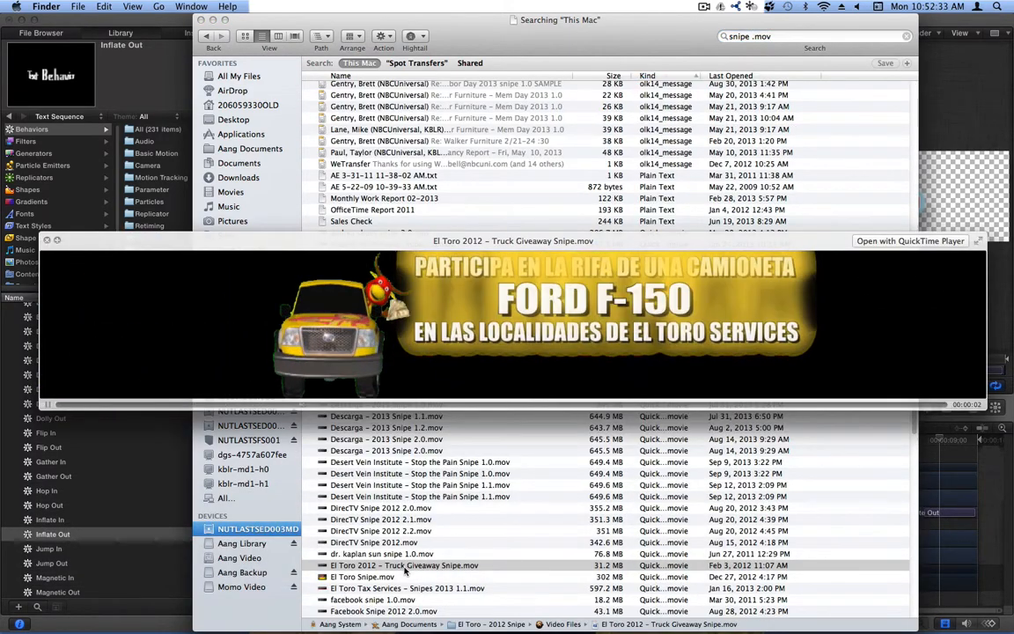
key(space)
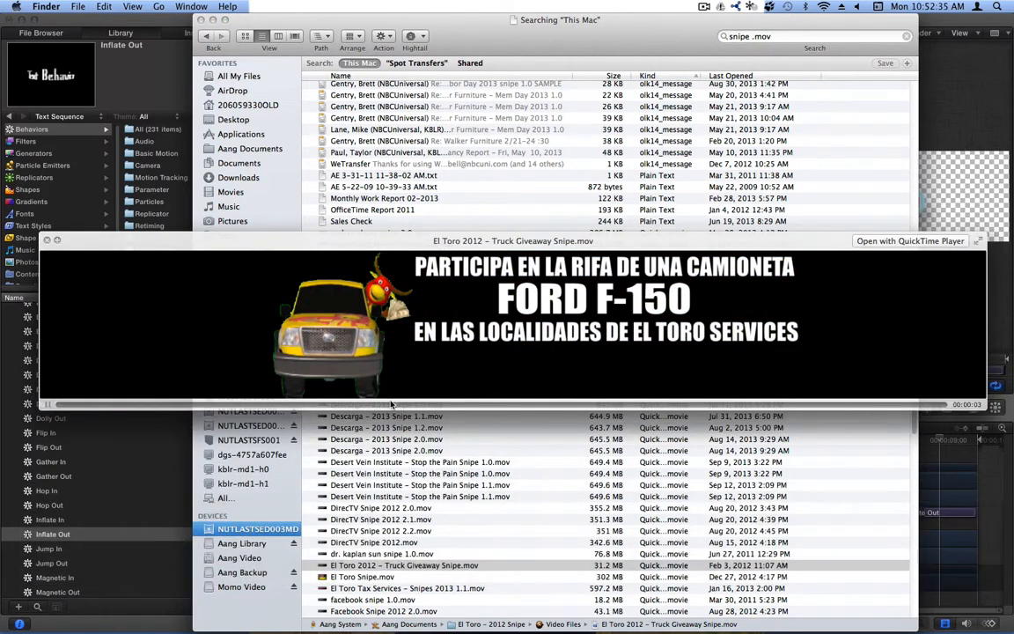
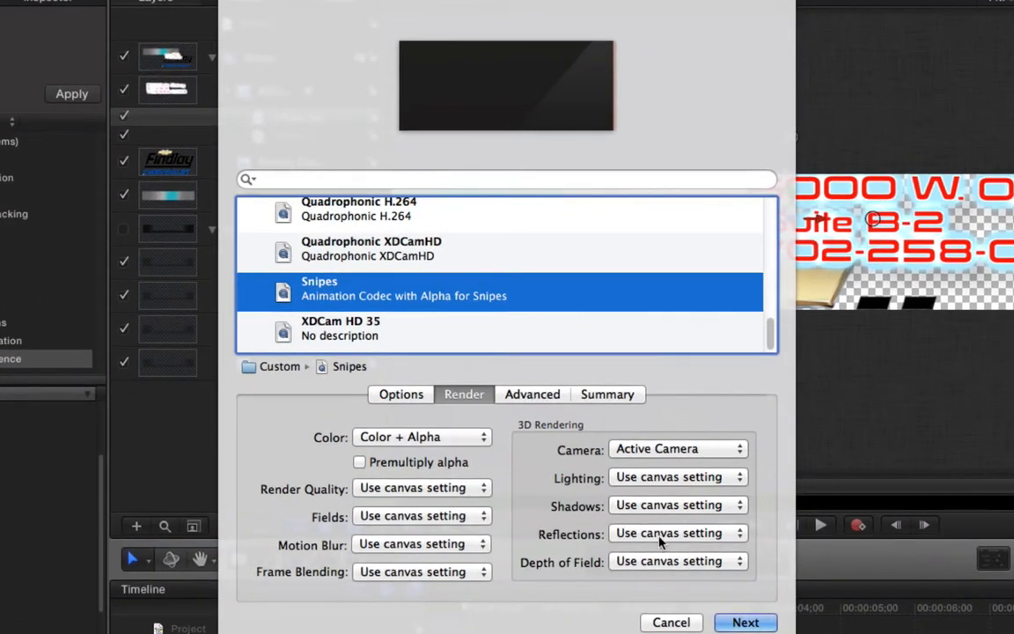
- Keep render quality at the canvas setting and export as 'Testing This Silly Thing' into Spot Transfers
click(413, 487)
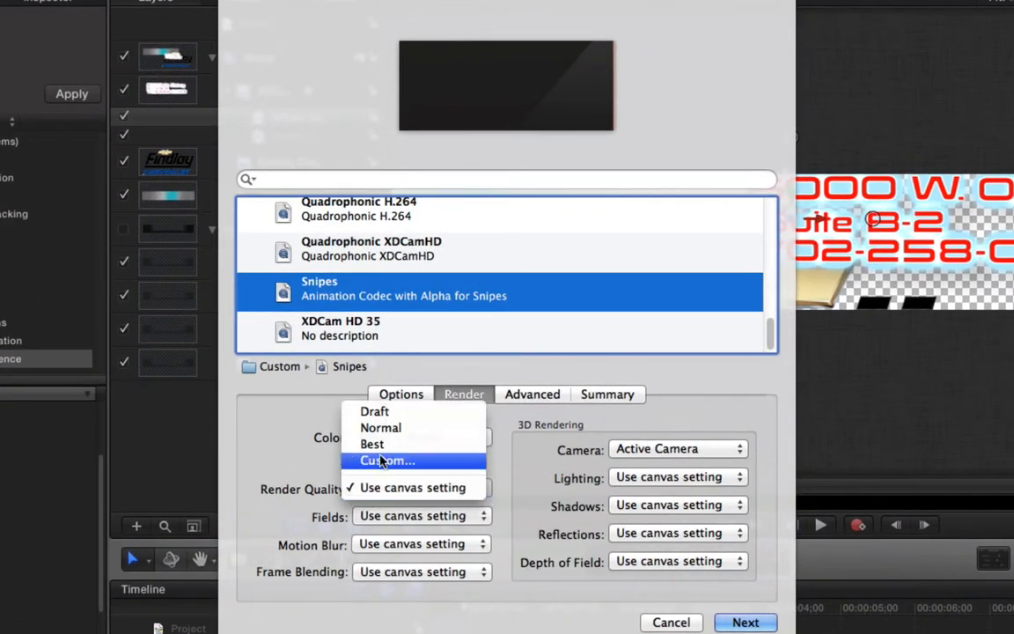
click(396, 487)
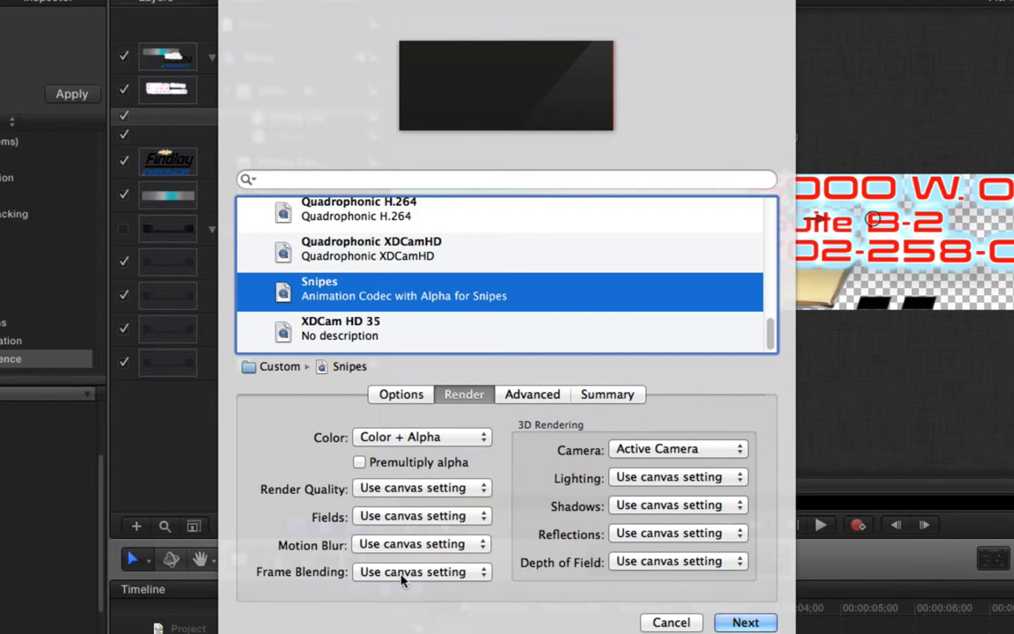
click(742, 622)
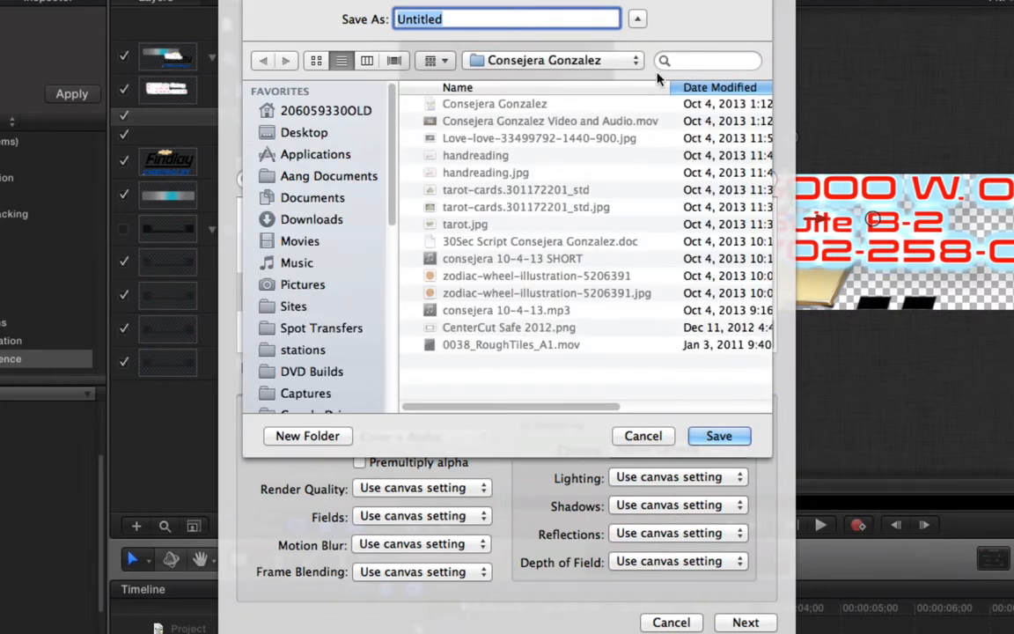
text(Testing )
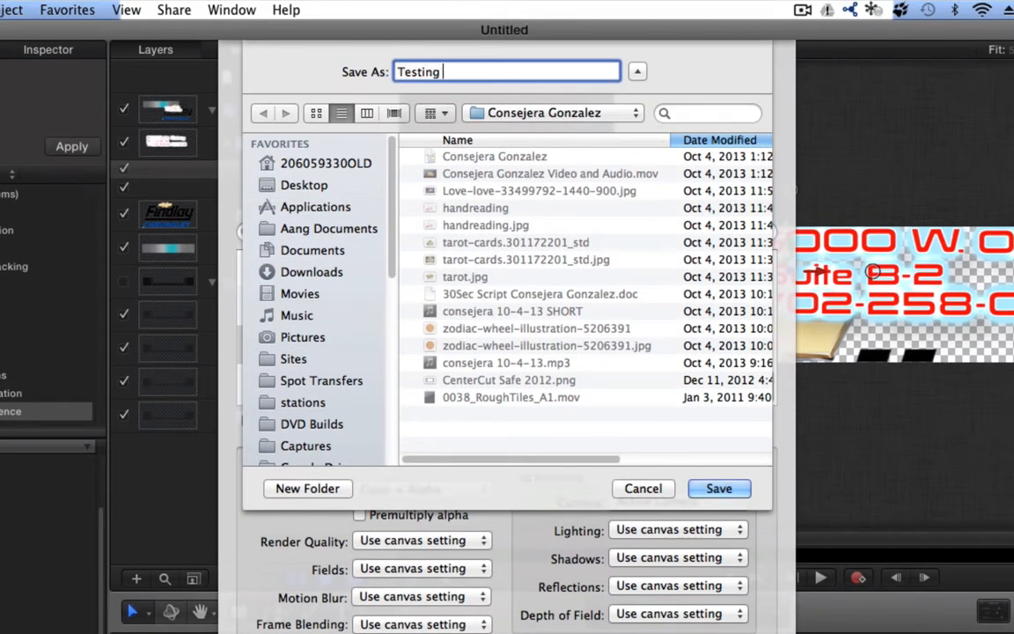
text(This Silly Thing)
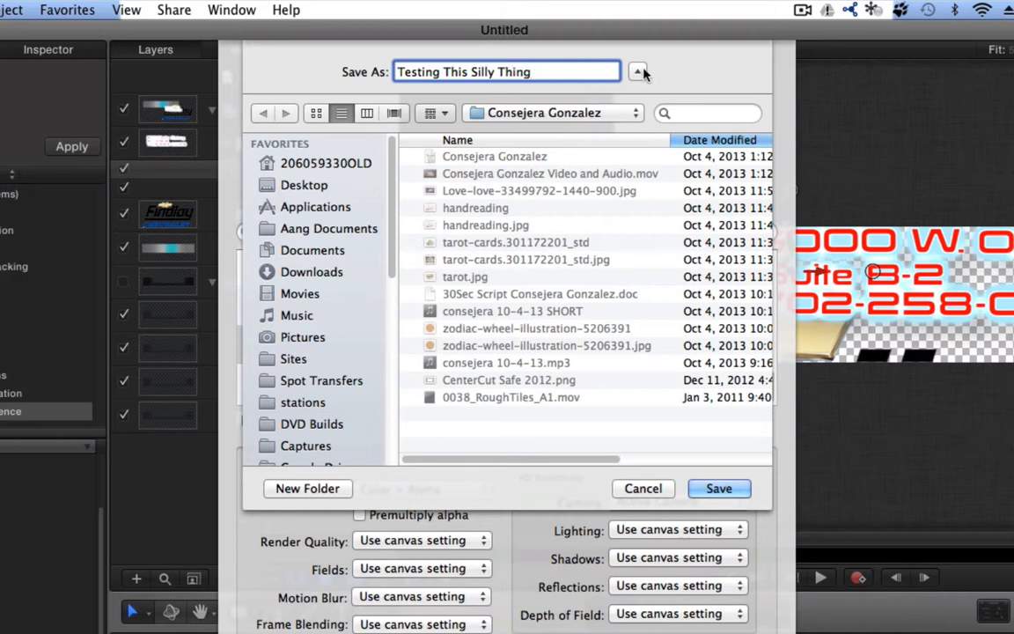
click(300, 380)
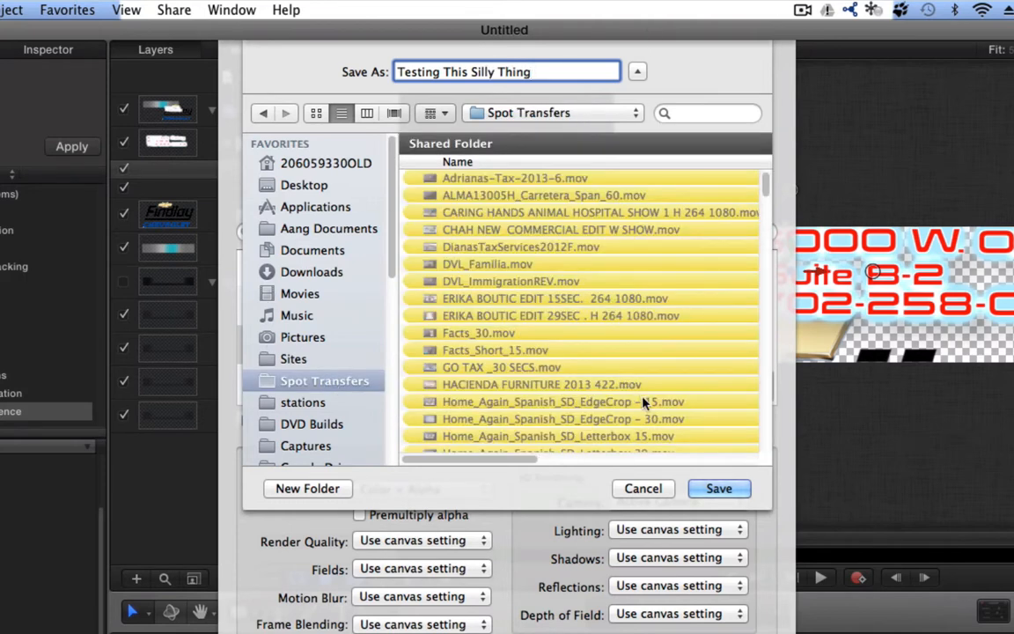
click(718, 487)
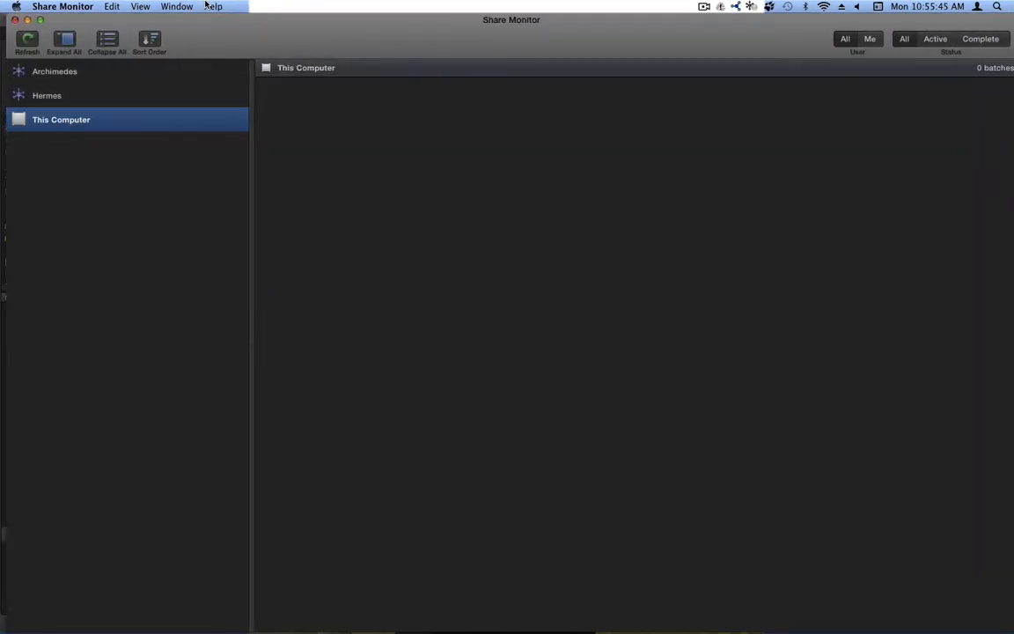
- Verify the Testing This Silly Thing batch on This Computer shows Successful, then quit Share Monitor
click(51, 73)
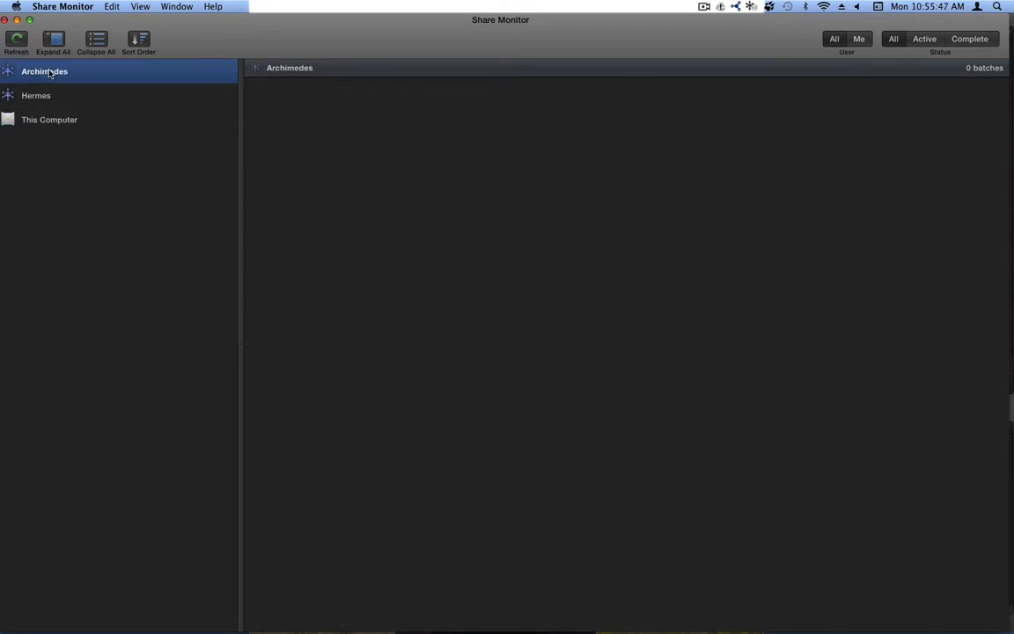
click(42, 121)
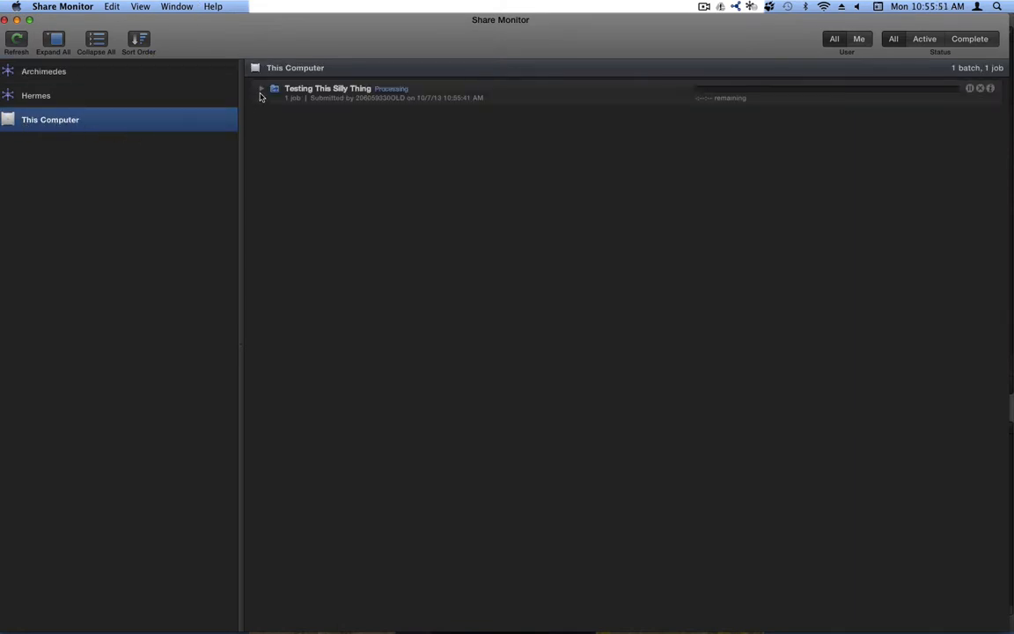
click(261, 89)
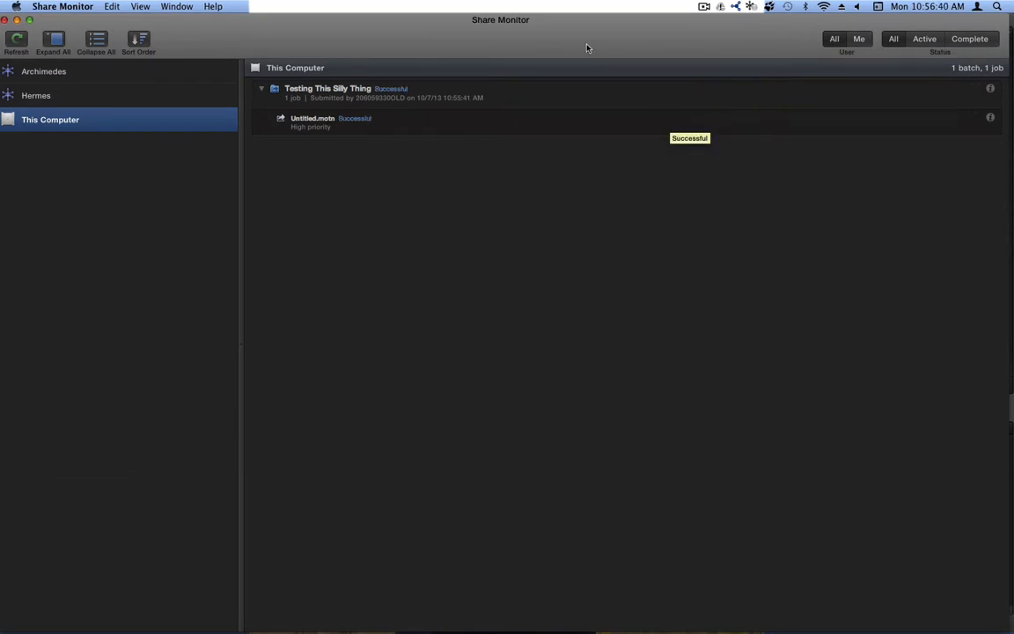
key(super+q)
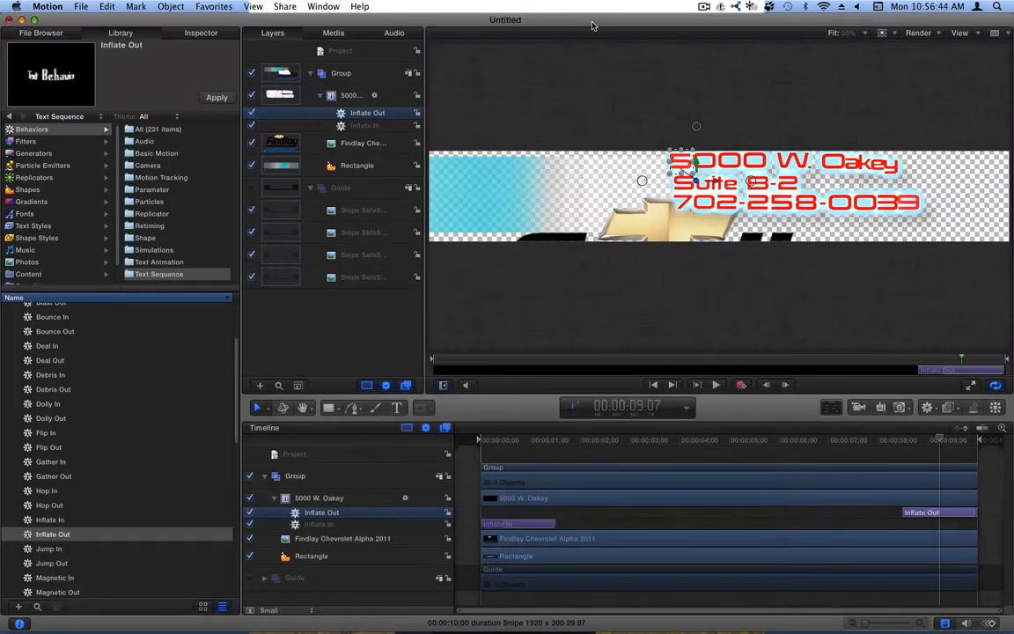
- Quit Motion, discarding changes to the Untitled project
key(super+q)
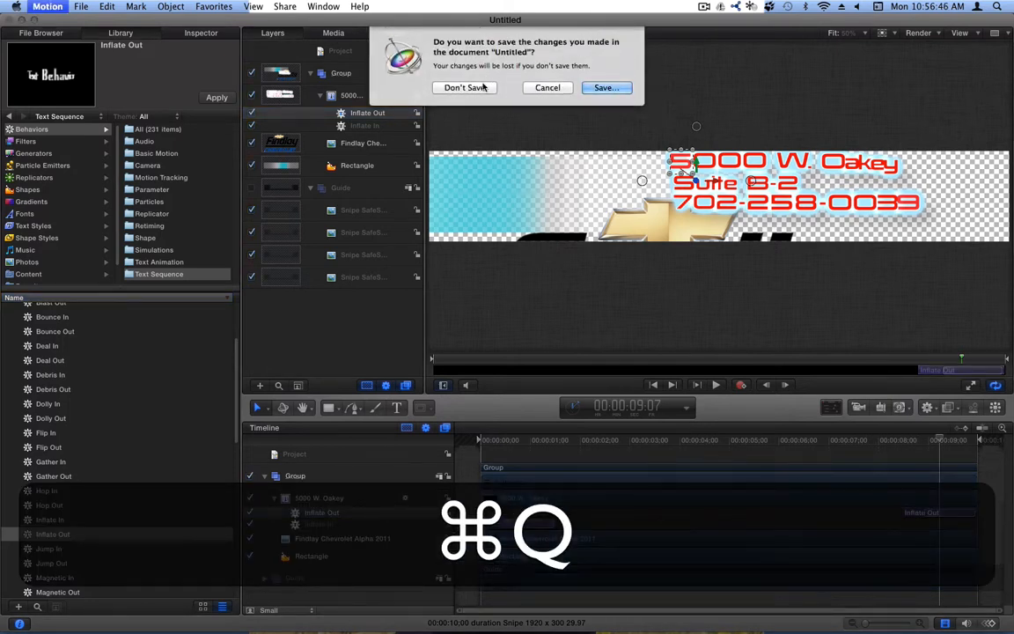
click(476, 88)
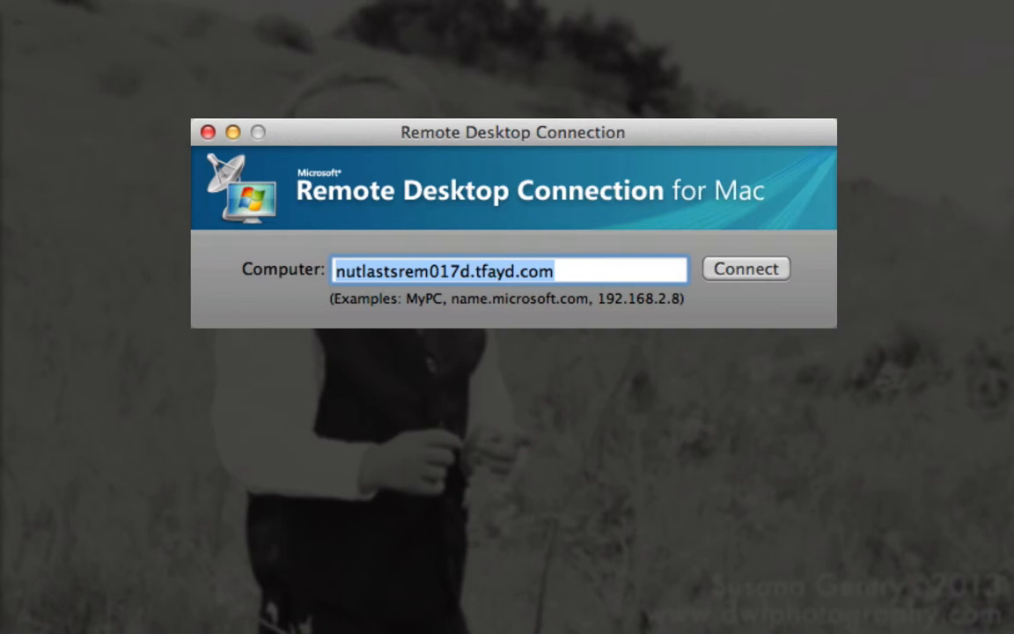
- Connect to the remote Windows 7 computer, accepting the certificate warning and access notice
key(Return)
click(744, 271)
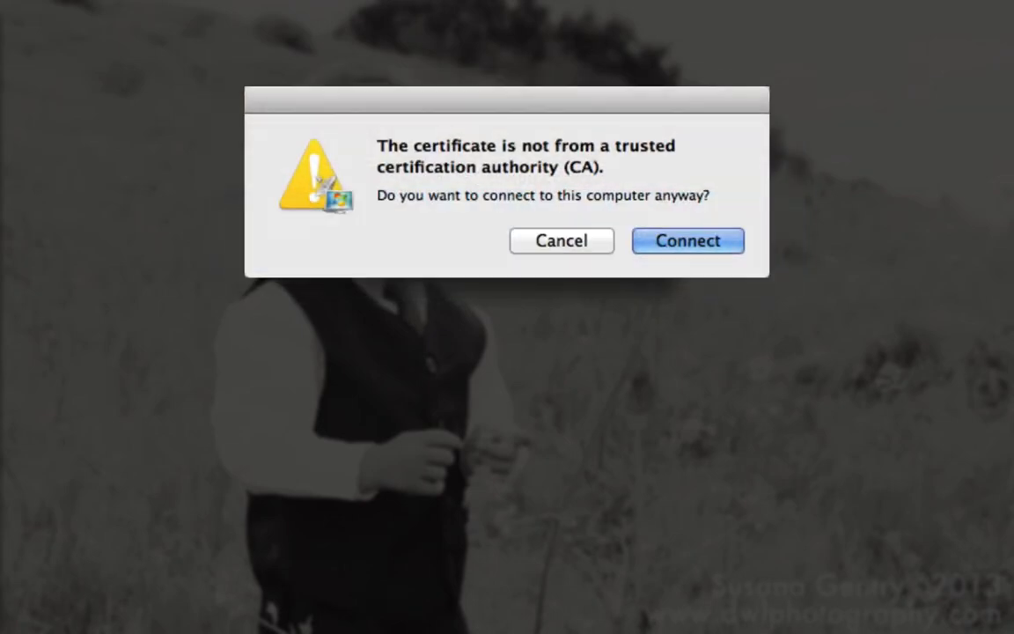
click(690, 234)
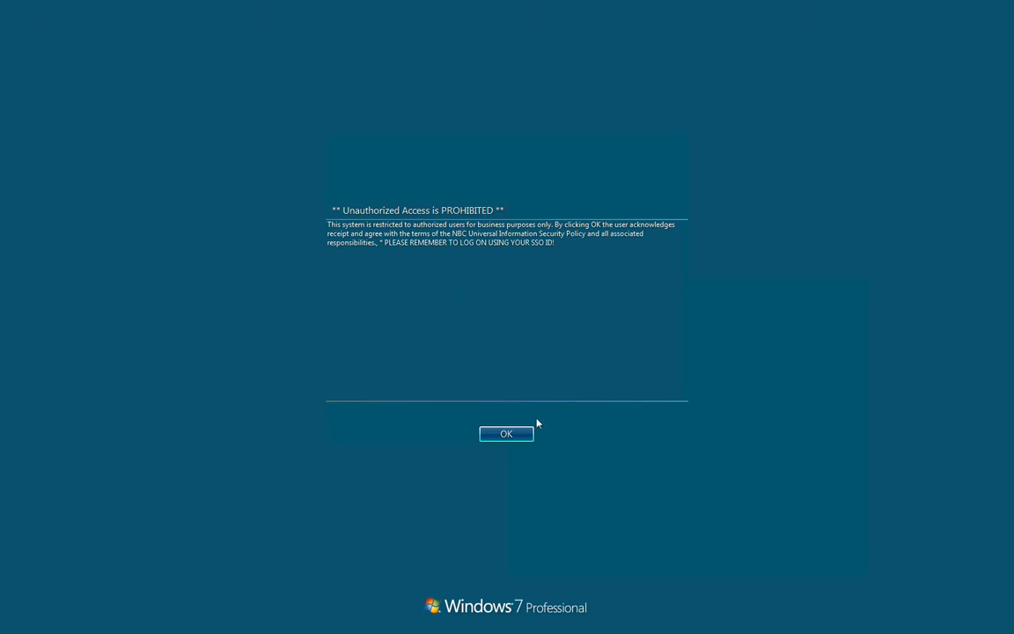
click(509, 436)
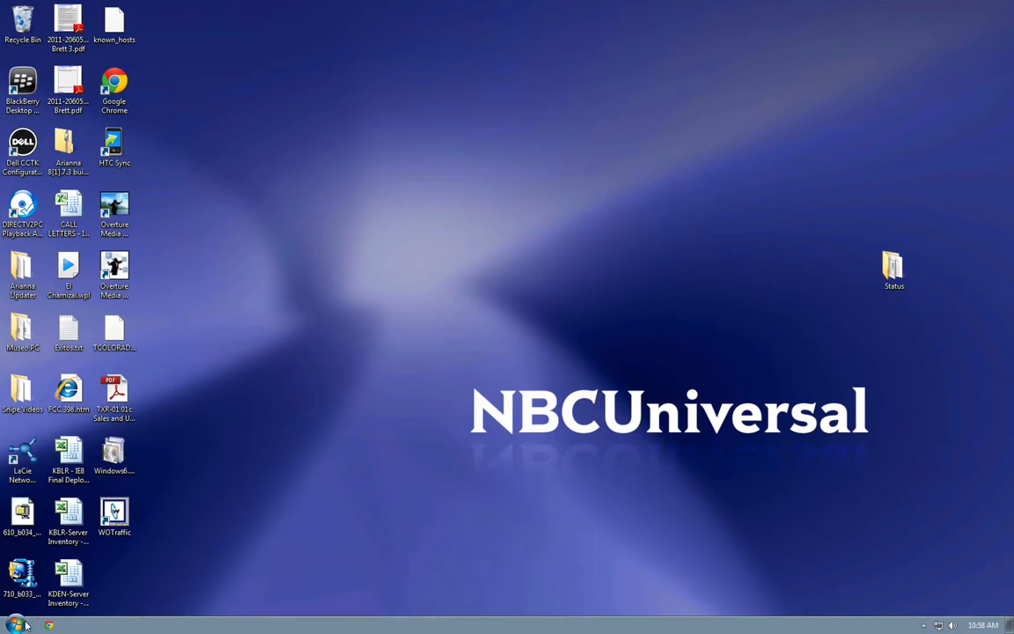
- Browse the Aang S1 drive through Users, the old account and Desktop to Spot Transfers
click(18, 626)
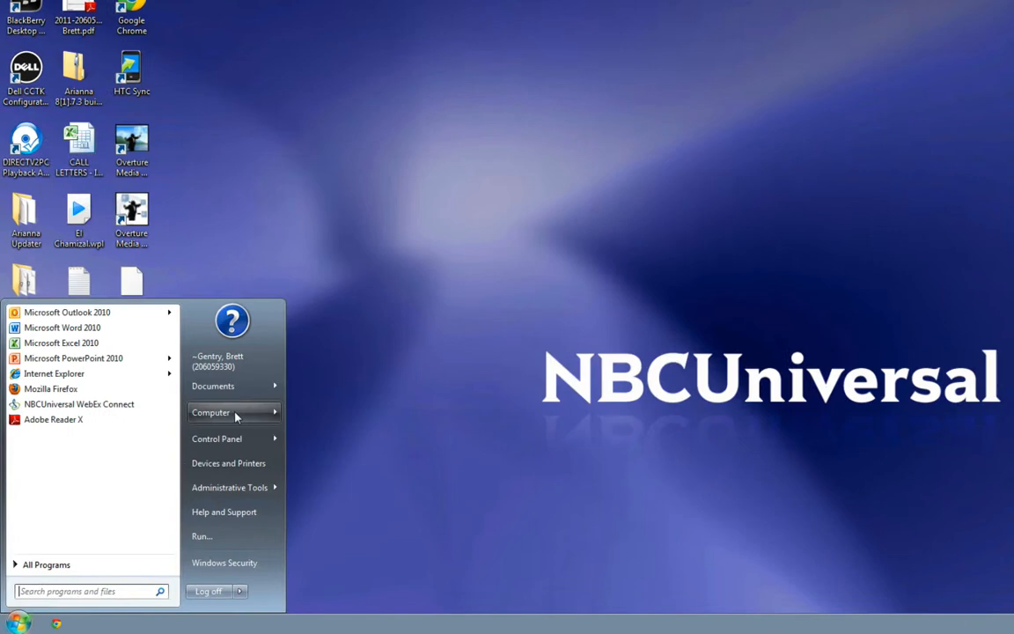
mouse_move(205, 442)
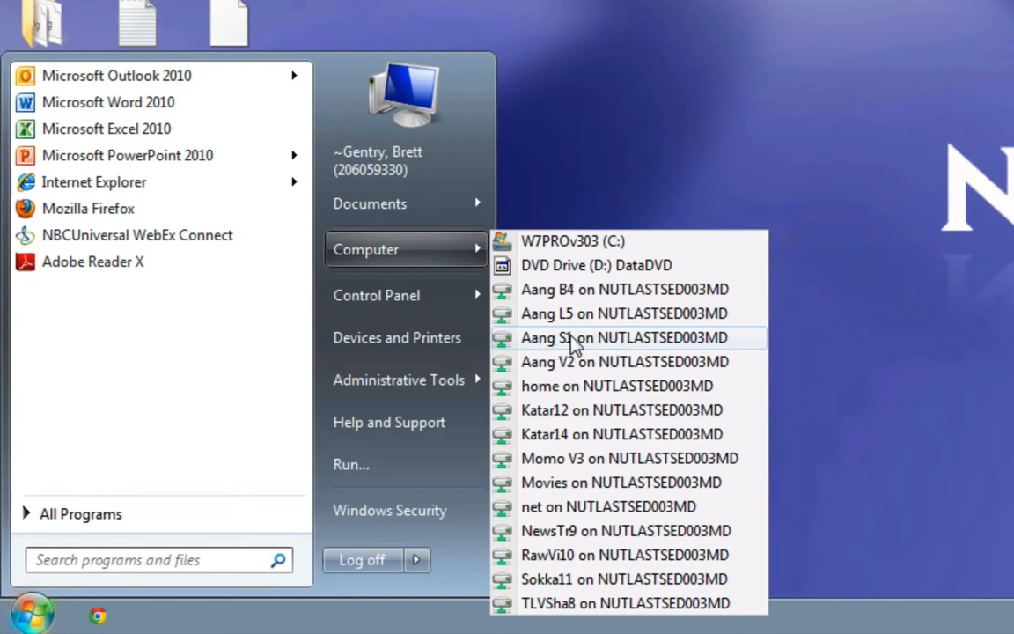
click(642, 347)
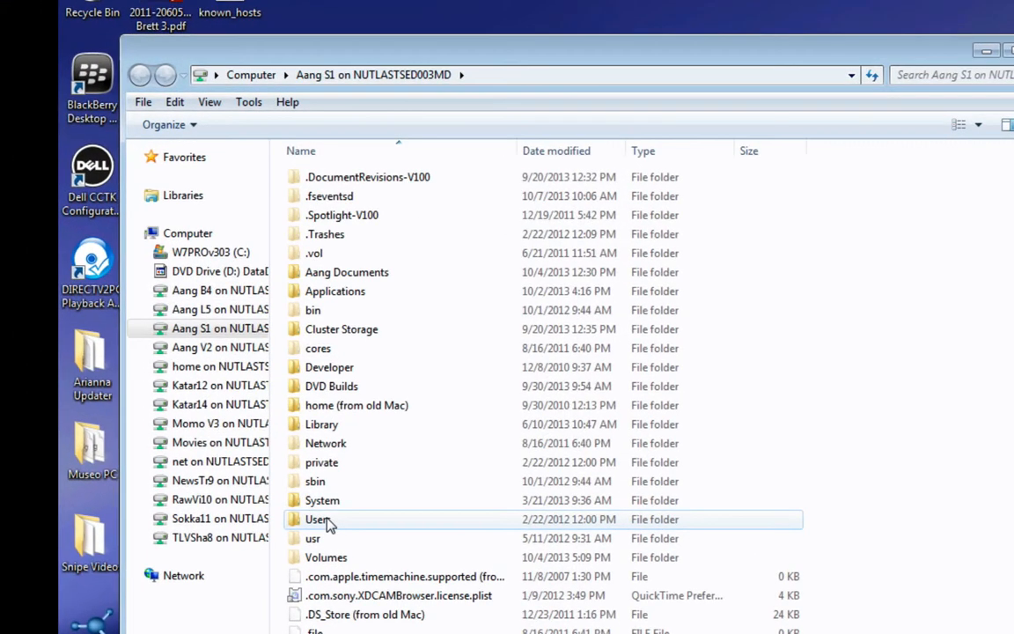
click(180, 378)
double_click(327, 521)
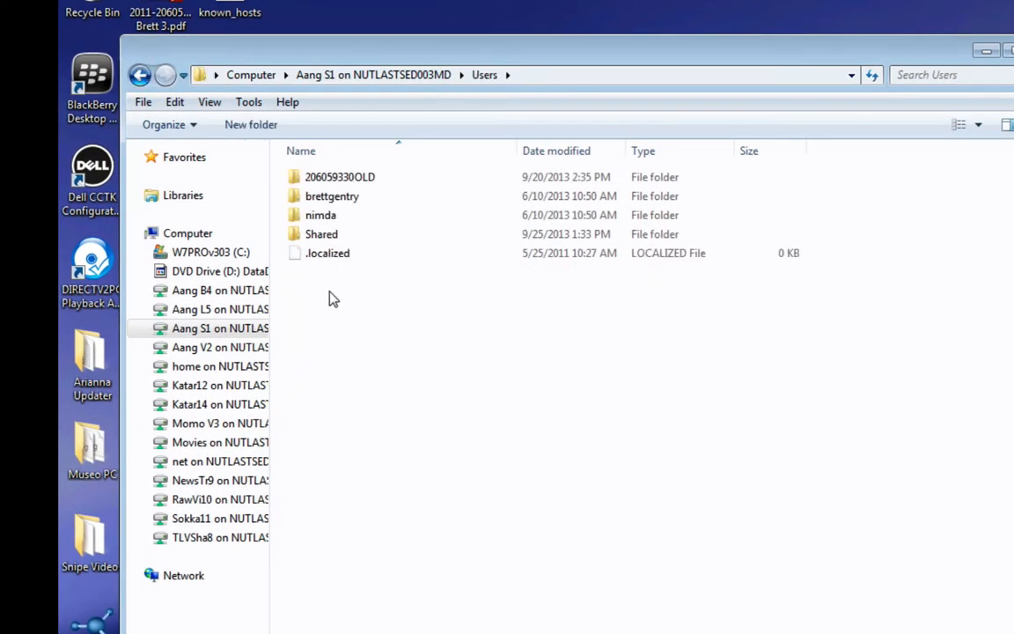
click(357, 178)
double_click(356, 178)
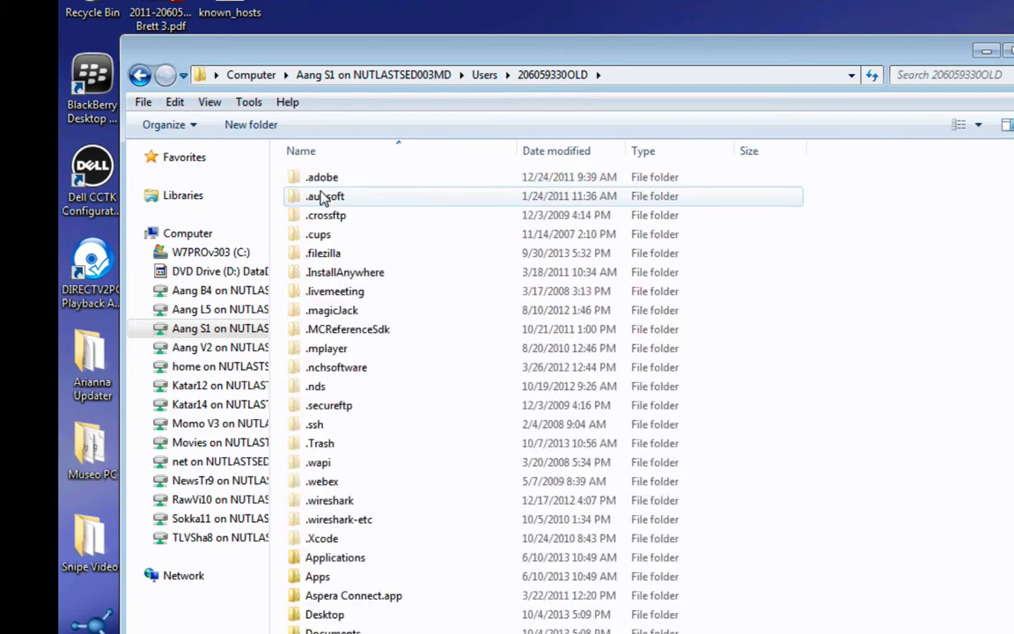
double_click(325, 614)
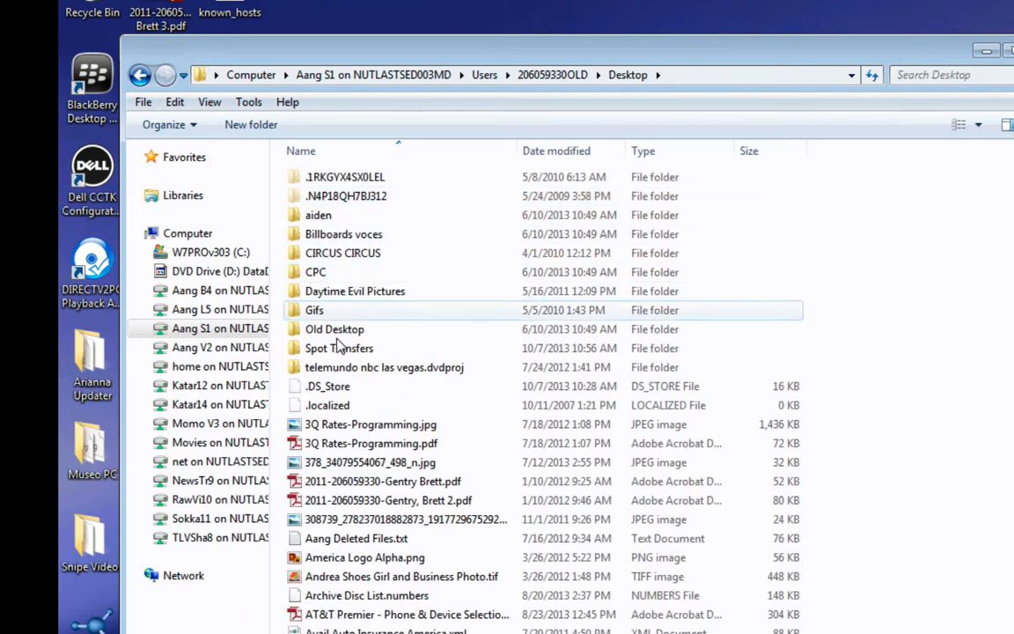
double_click(339, 348)
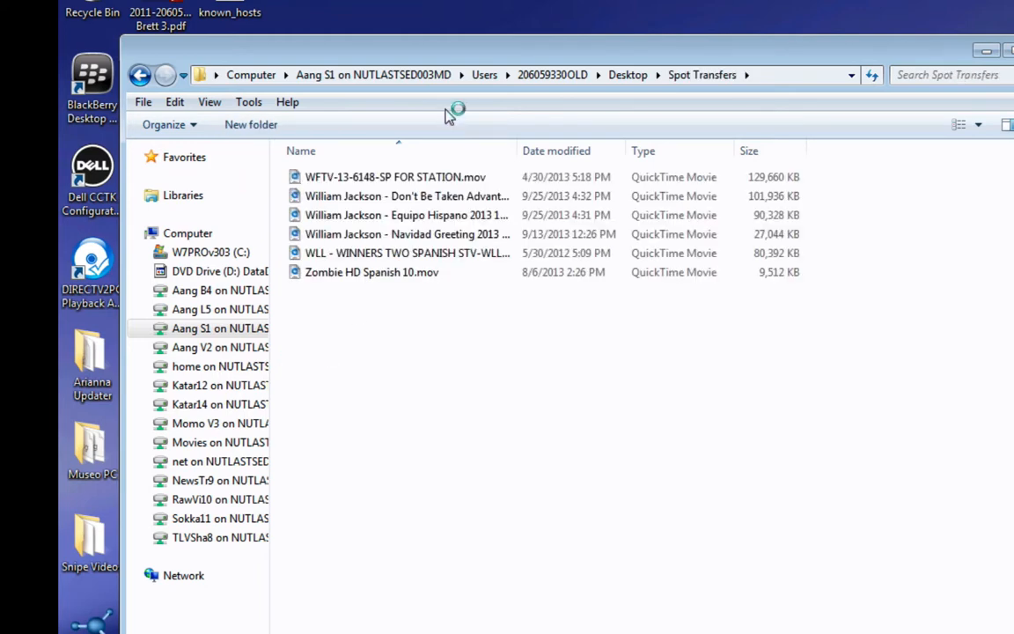
- Sort by date modified, copy Testing This Silly Thing.mov into Snipe Videos, and close the window
drag(322, 38, 648, 41)
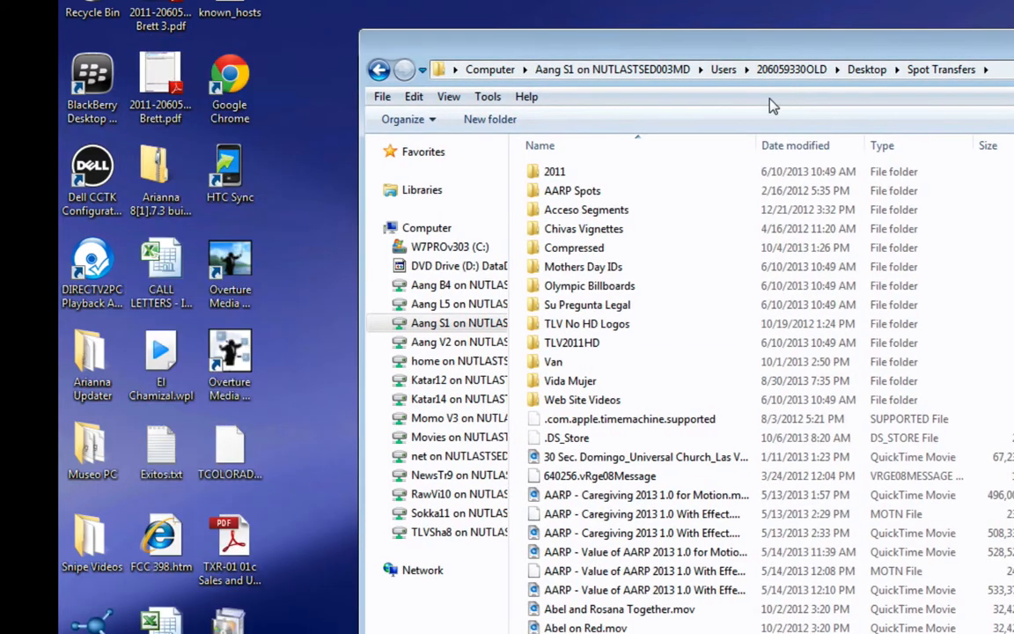
click(803, 146)
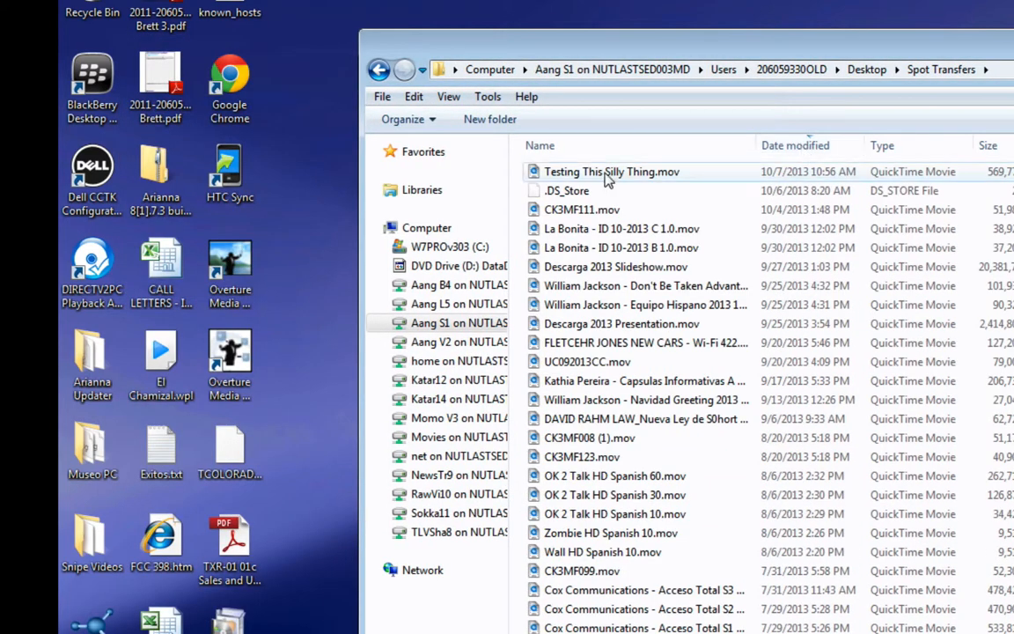
drag(608, 173, 93, 541)
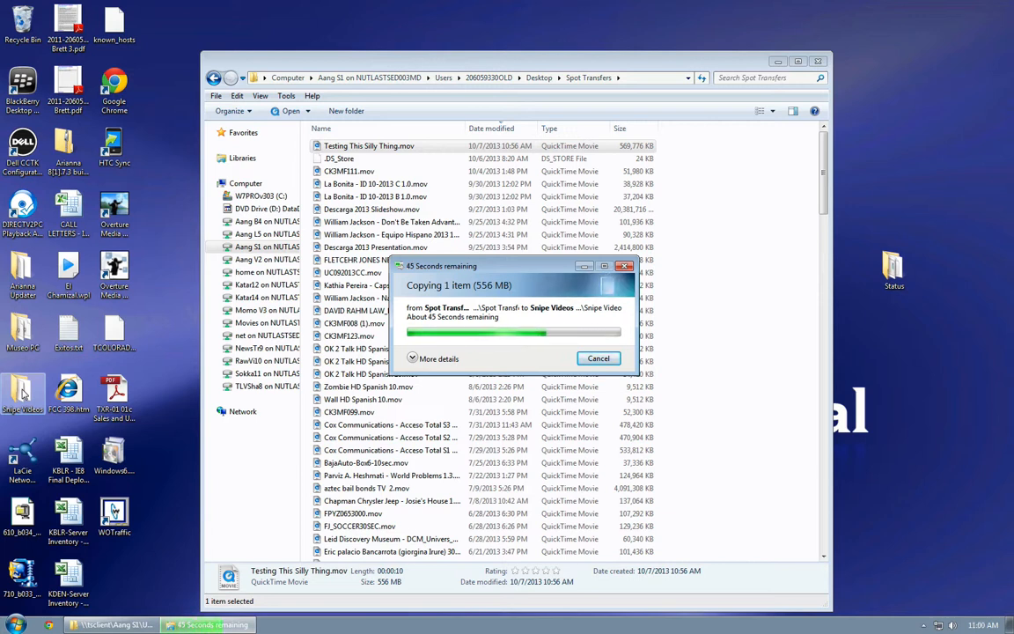
click(819, 61)
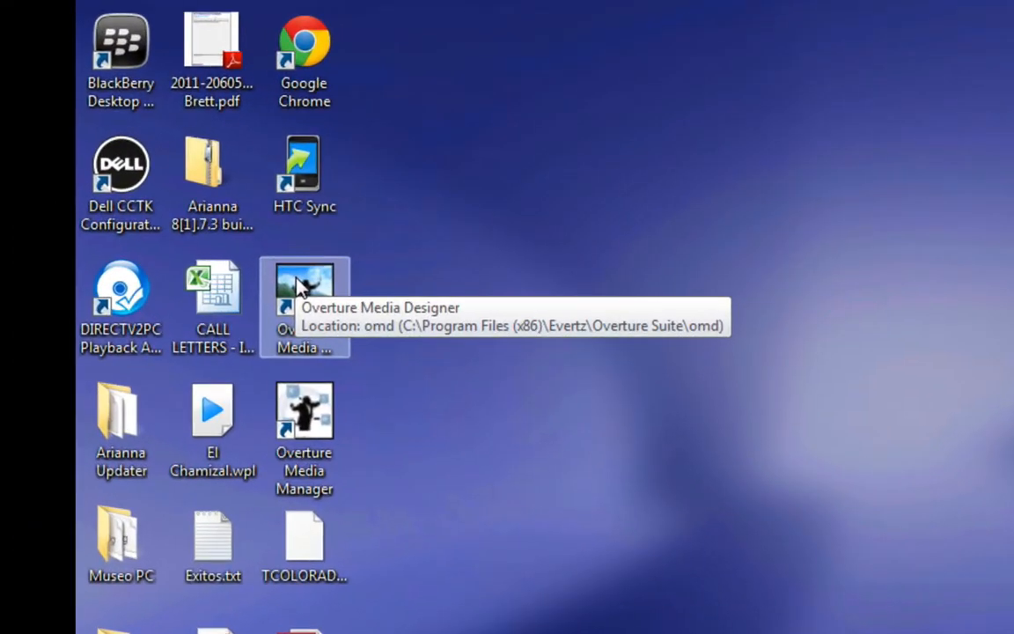
- Launch Overture Media Designer, add the snipe clip from Snipe Videos, and move it to the frame bottom
double_click(299, 284)
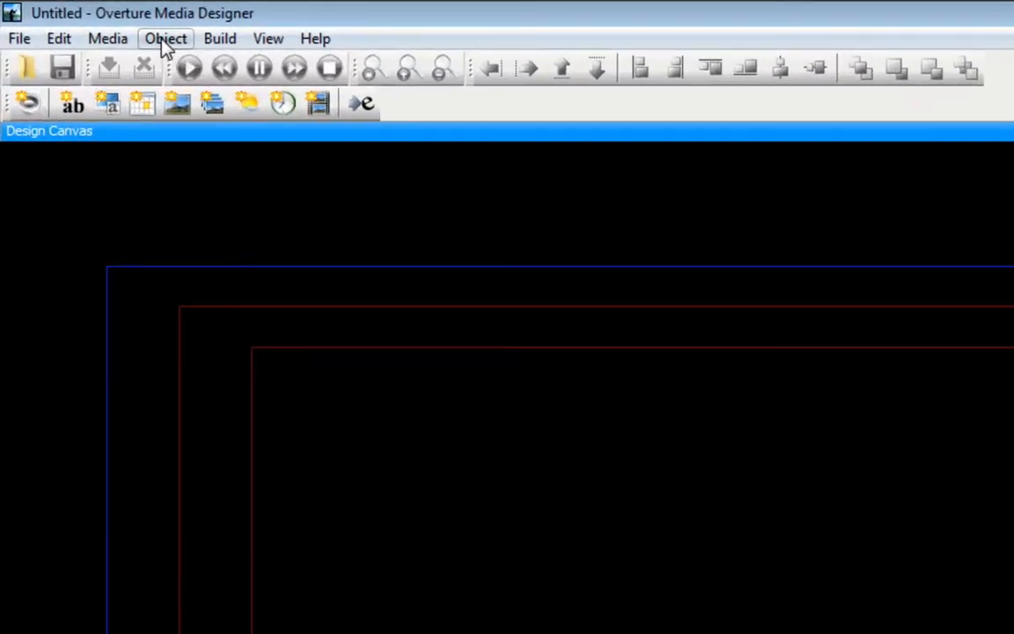
click(164, 40)
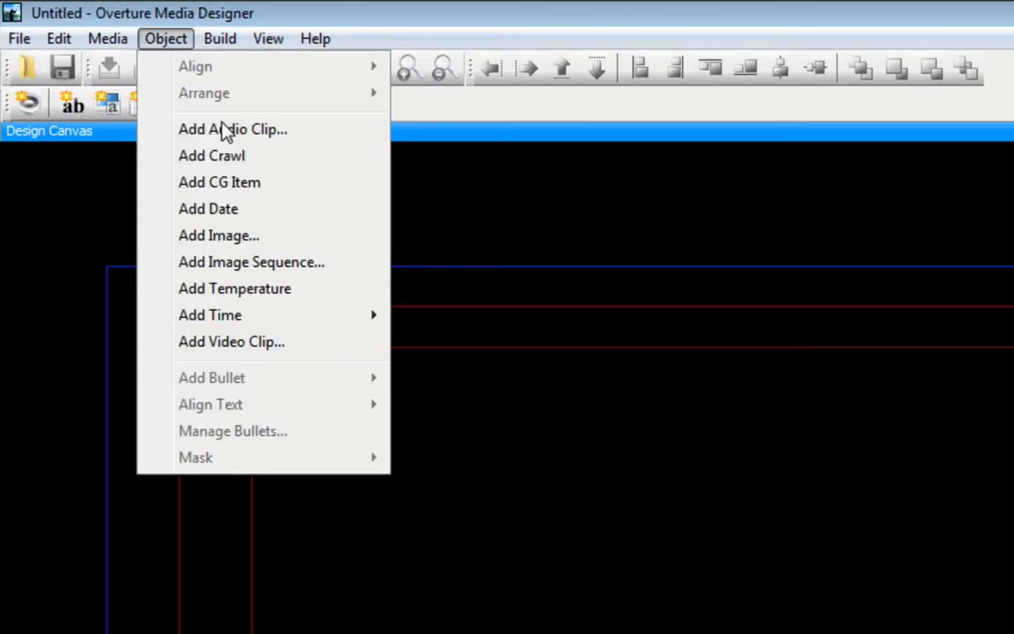
click(223, 343)
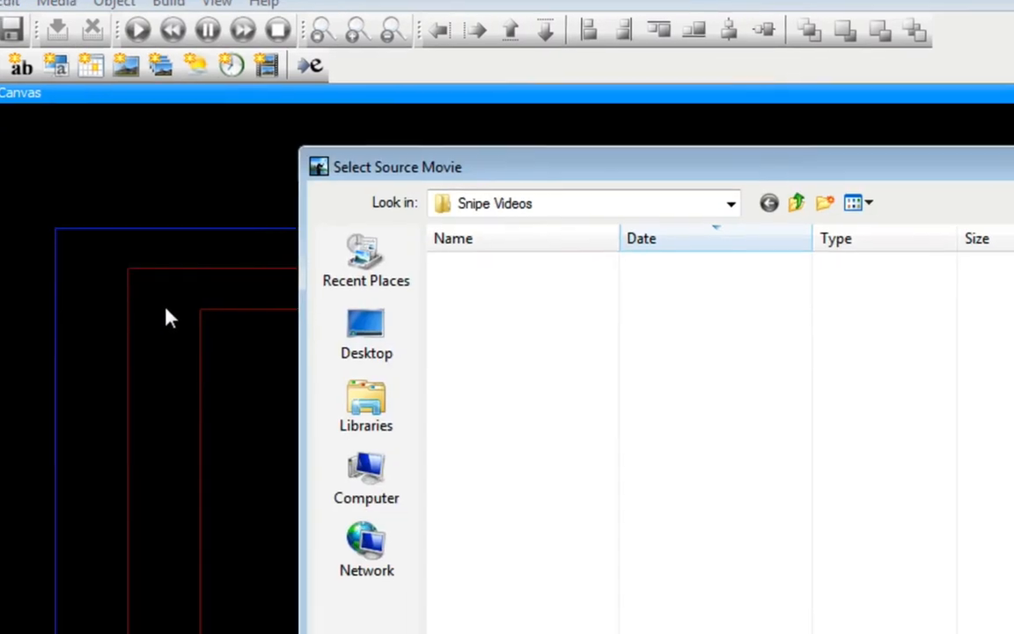
click(281, 132)
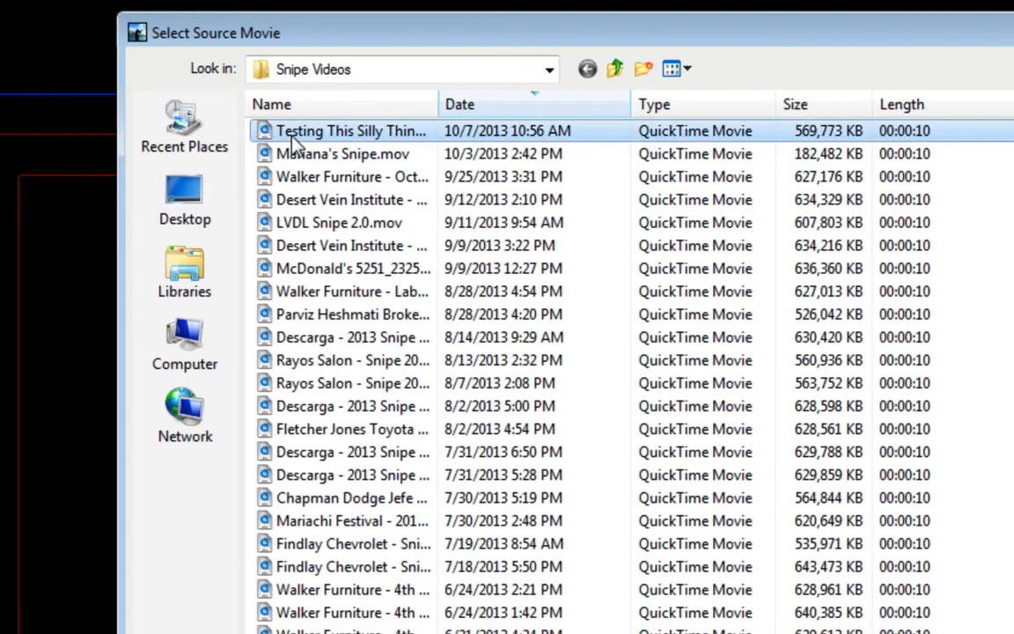
double_click(291, 139)
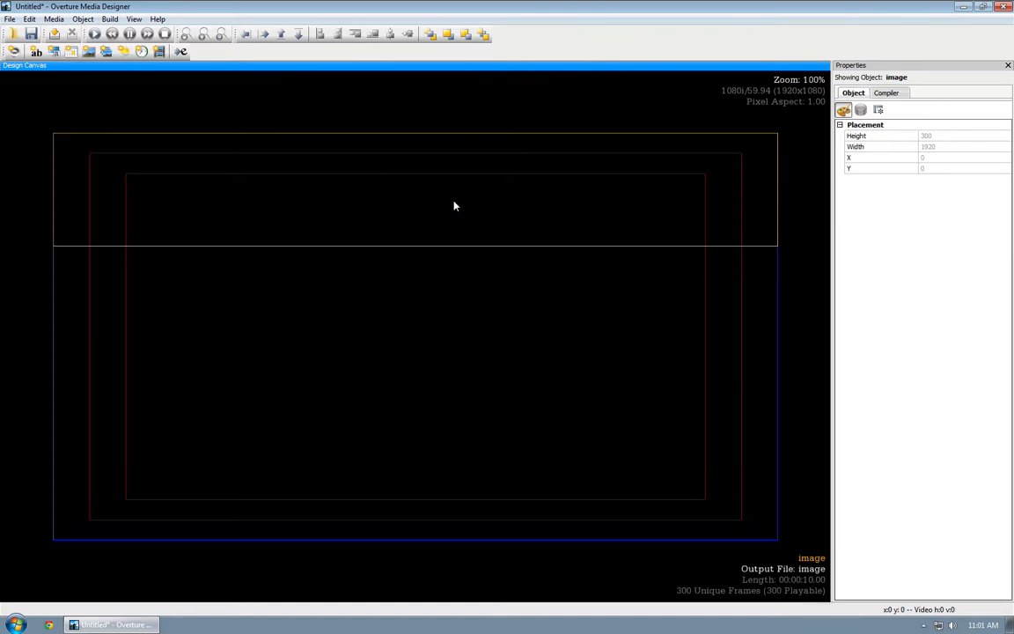
drag(454, 206, 394, 540)
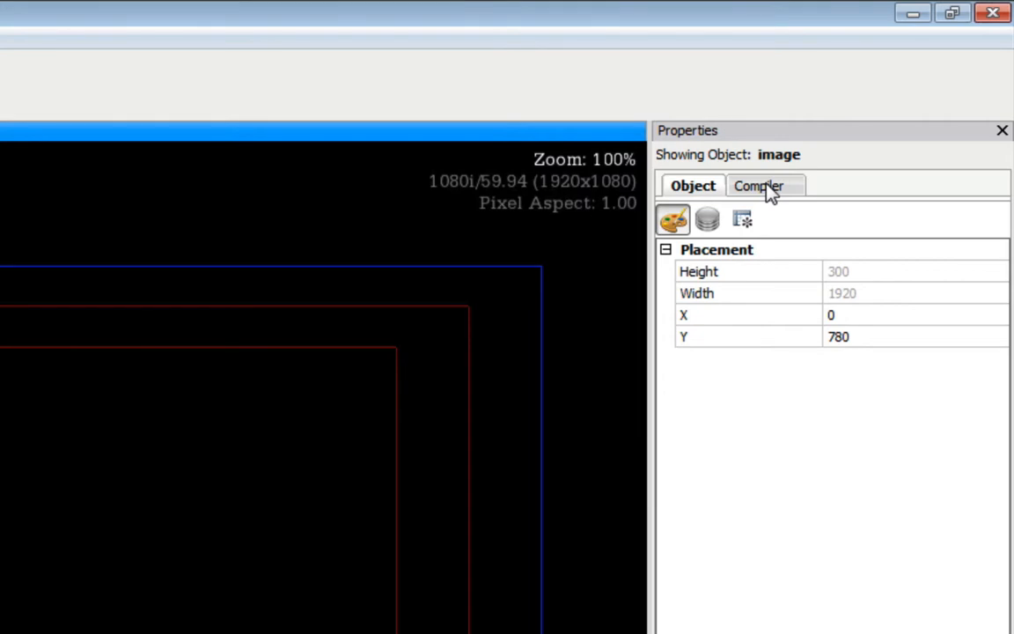
- Change the clip's compiler Output Filename from 'image' to '99'
click(765, 187)
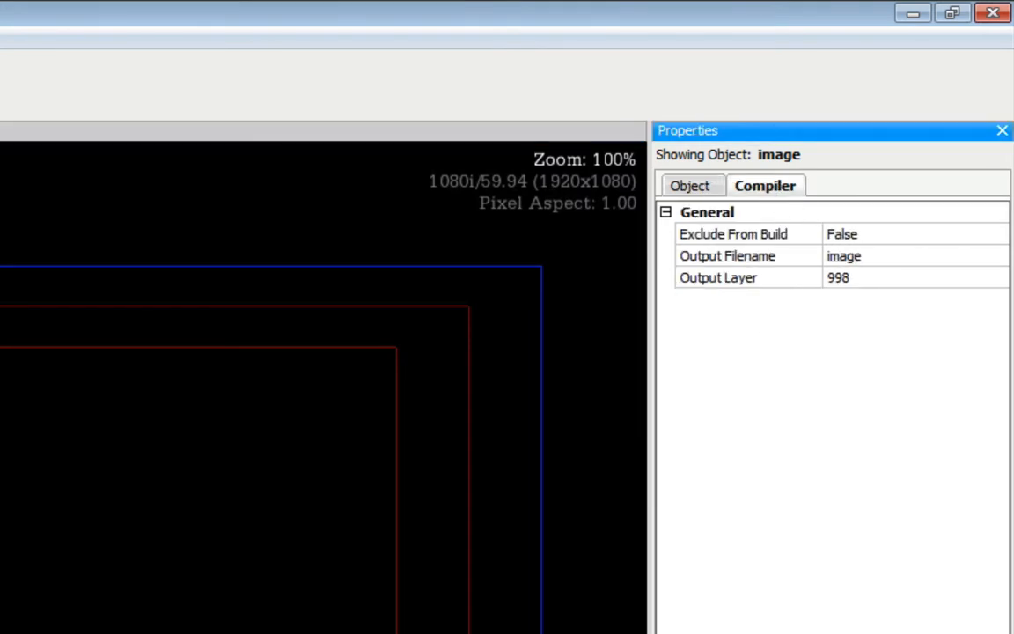
click(616, 627)
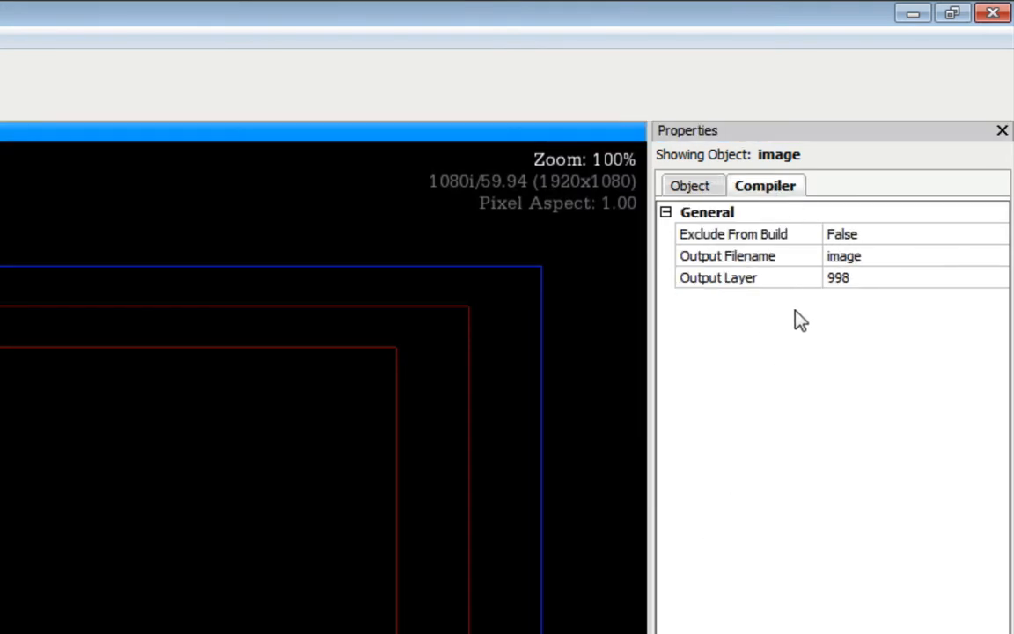
click(875, 257)
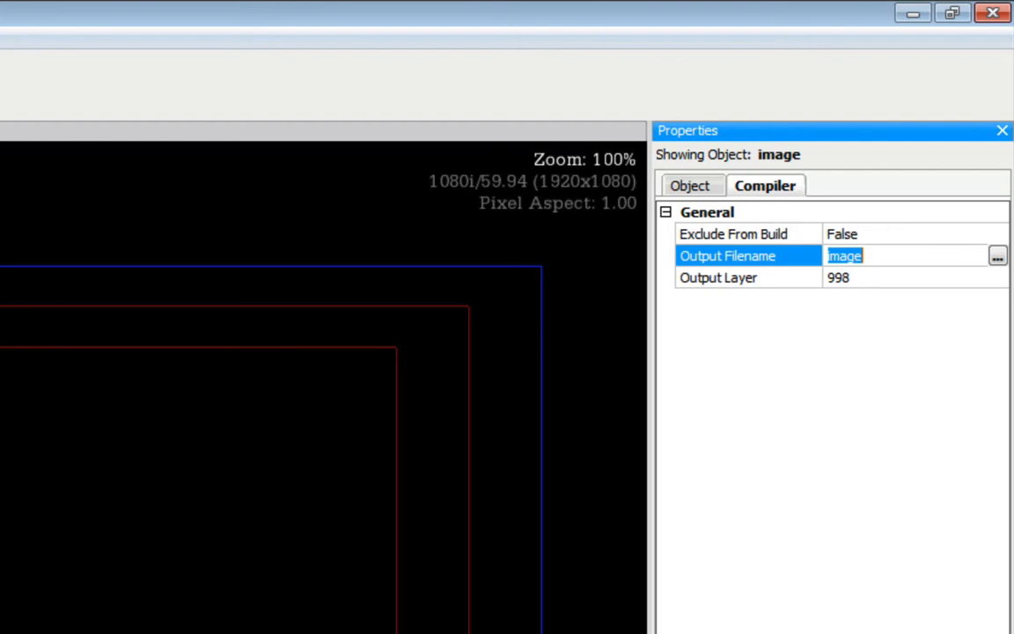
click(923, 260)
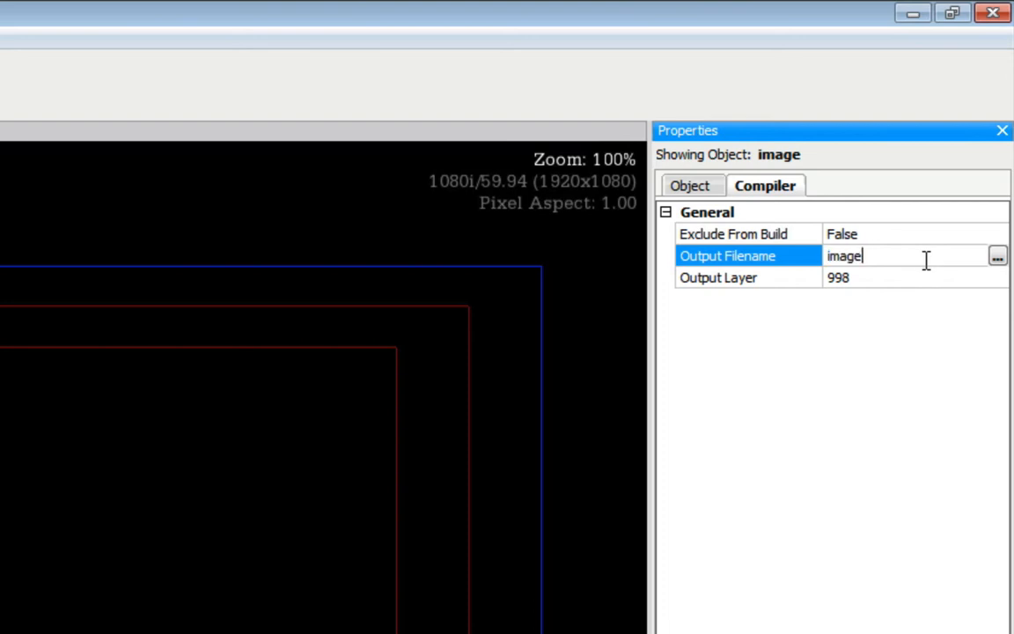
drag(879, 254, 837, 256)
key(BackSpace)
key(BackSpace)
key(BackSpace)
text(99)
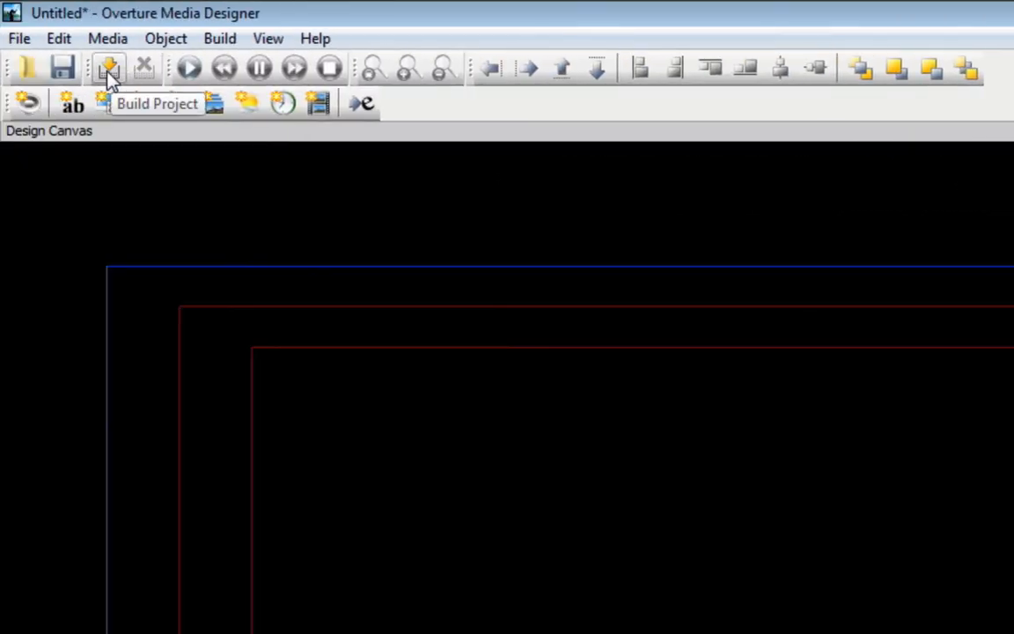
- Build the project after saving it as 99, then dismiss the build log and close the designer
click(108, 72)
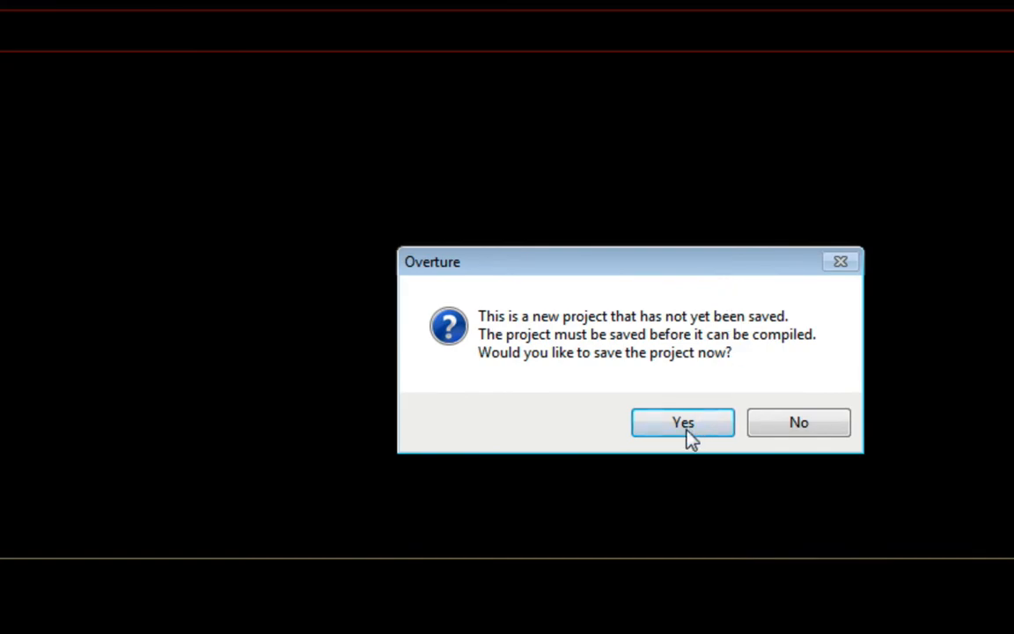
click(682, 423)
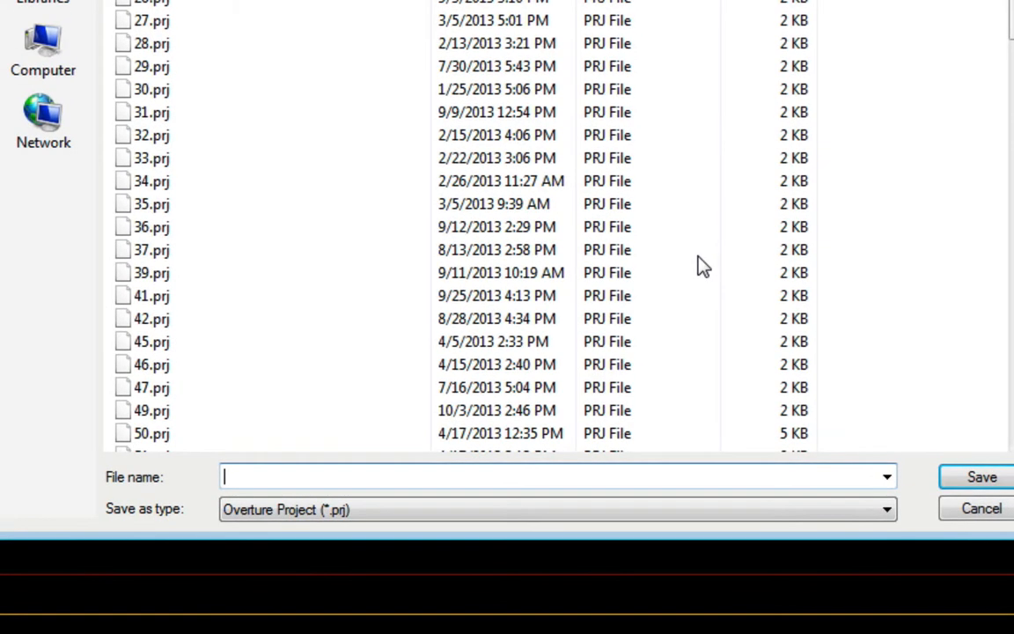
text(99)
key(Return)
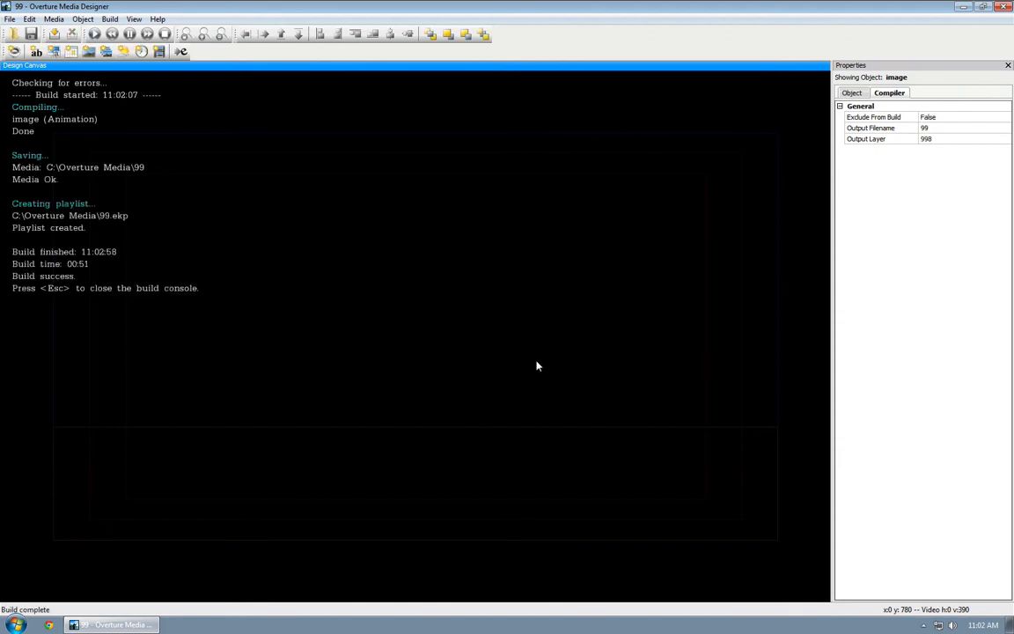
key(Escape)
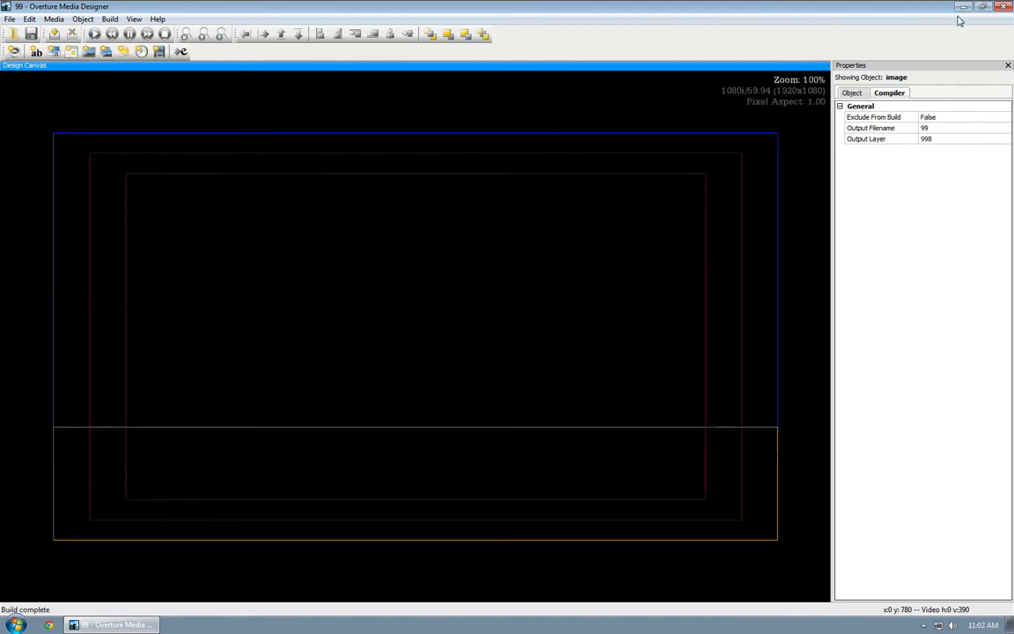
click(1004, 6)
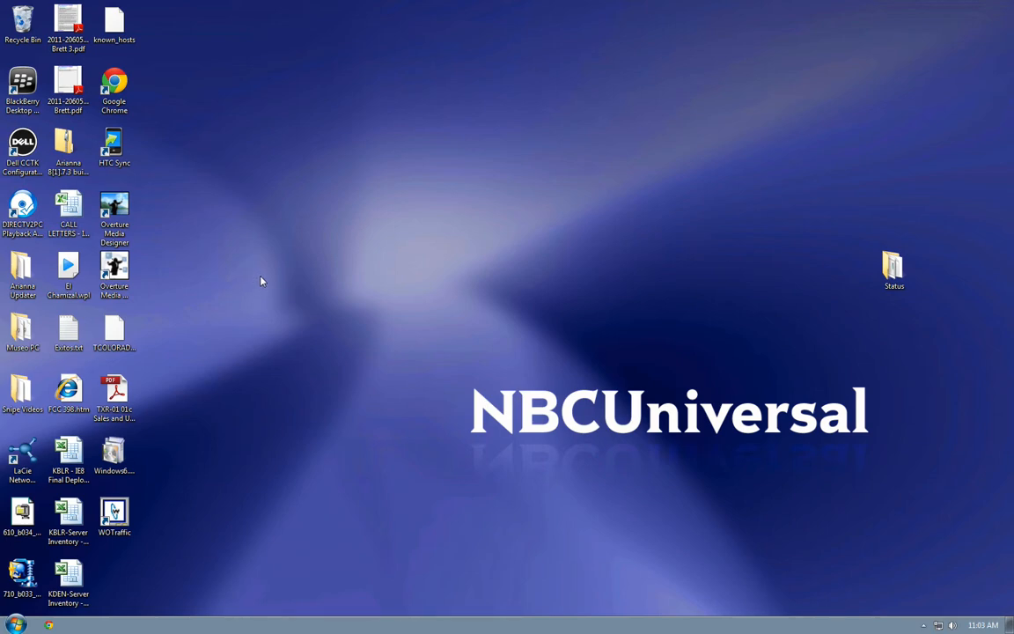
- Log into Overture Media Manager, check 99 in the Media list, and close it
double_click(114, 266)
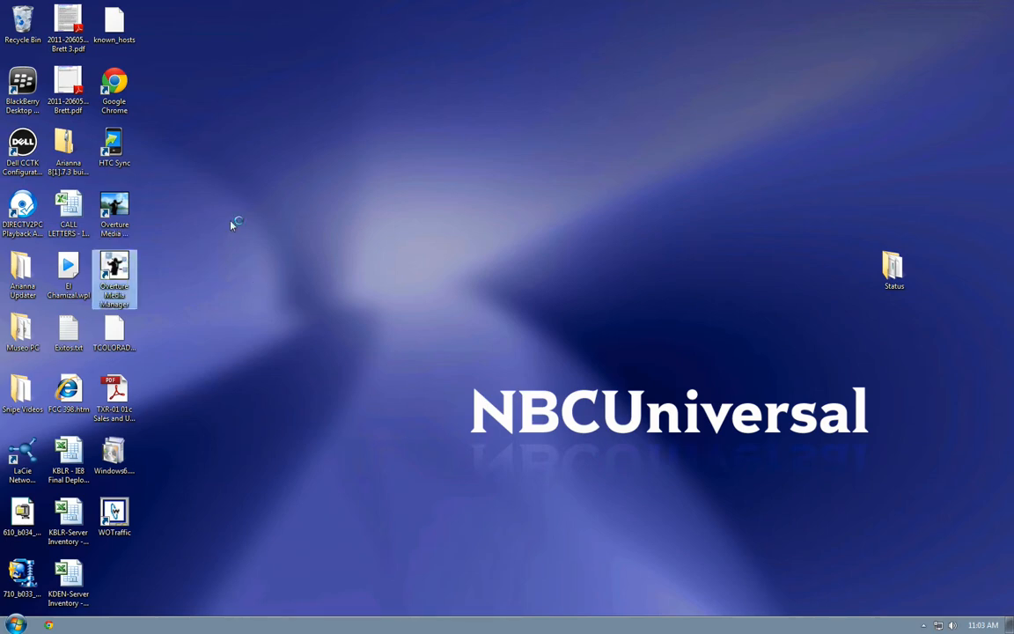
click(490, 344)
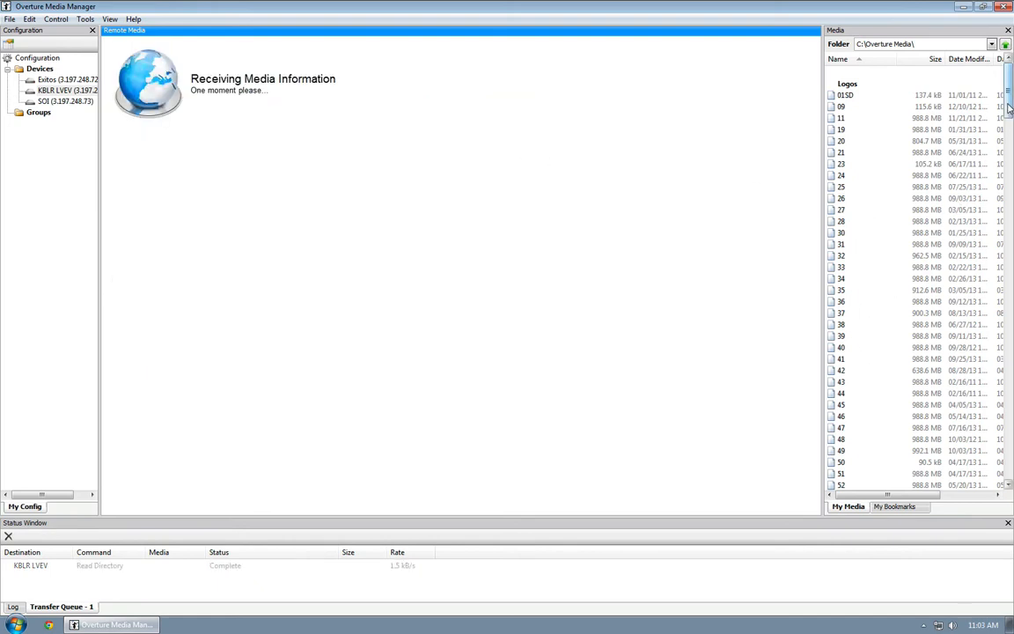
scroll(884, 294, down, 9)
click(842, 326)
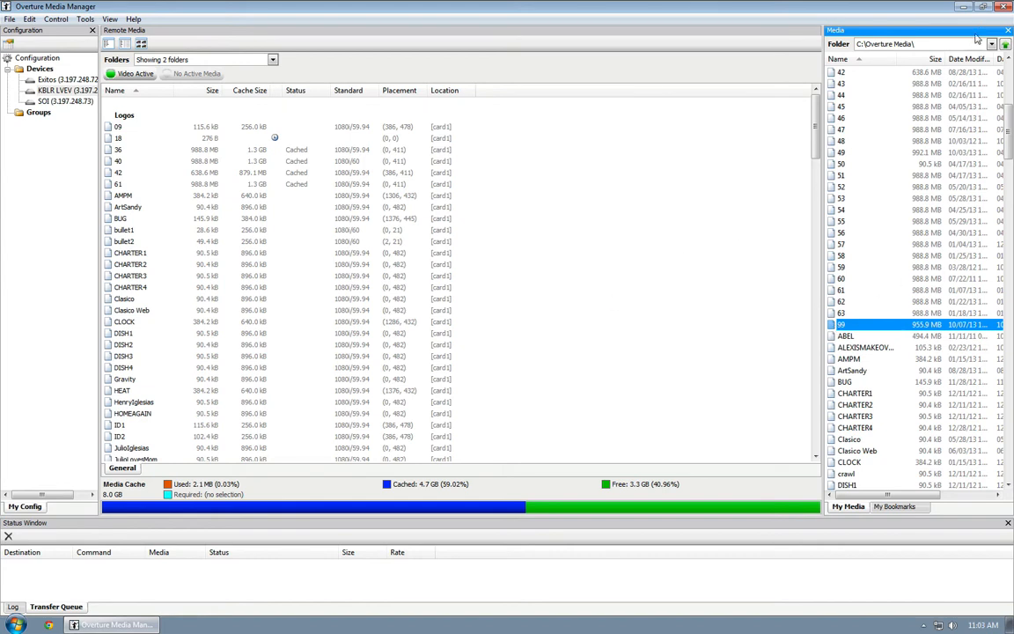
click(1004, 6)
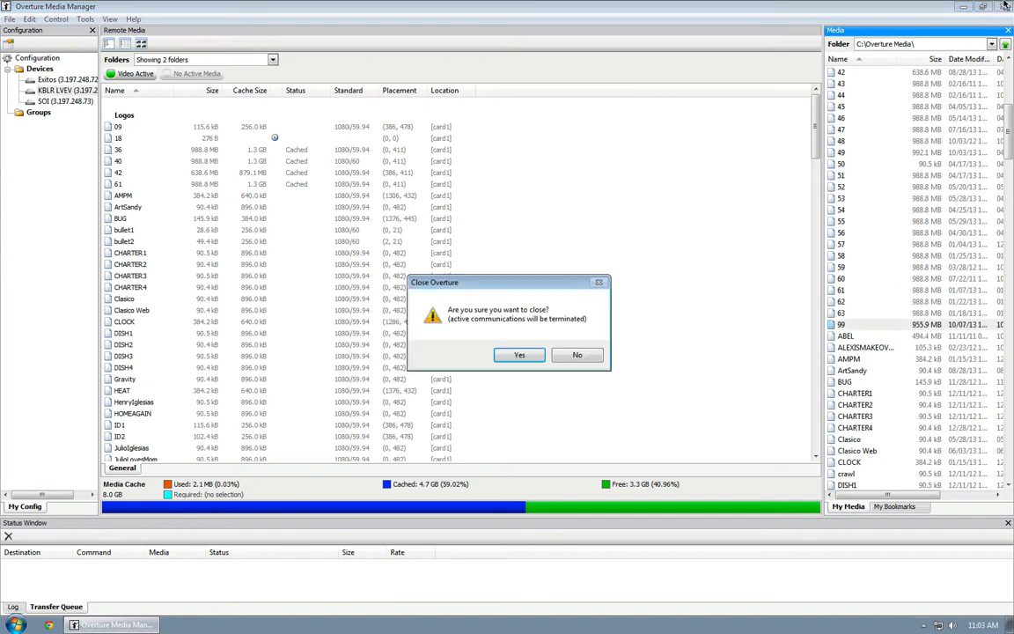
click(521, 355)
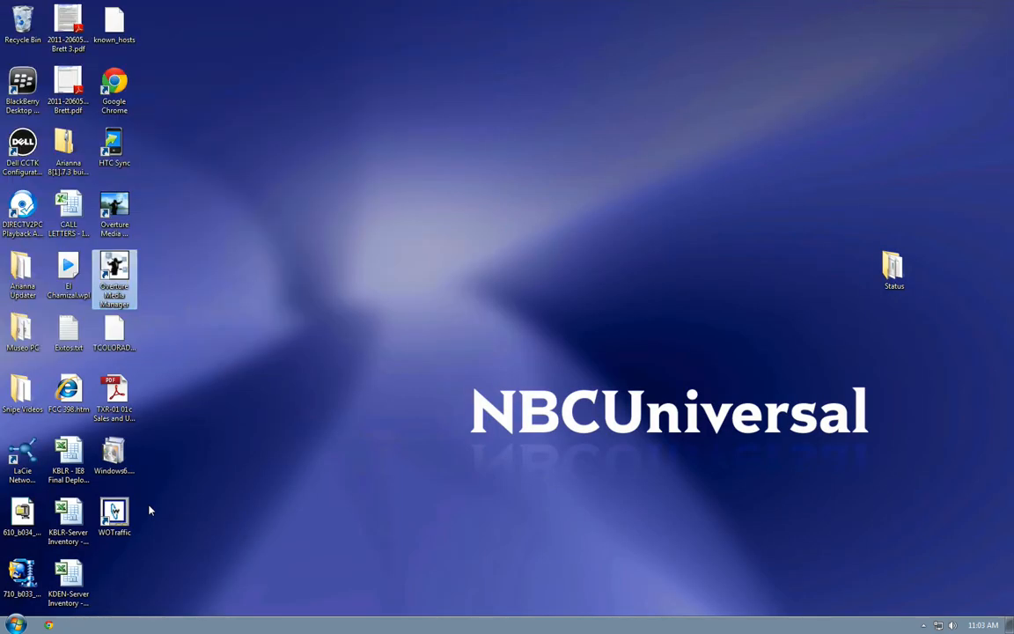
- Disconnect the remote desktop session from the Start menu
click(16, 625)
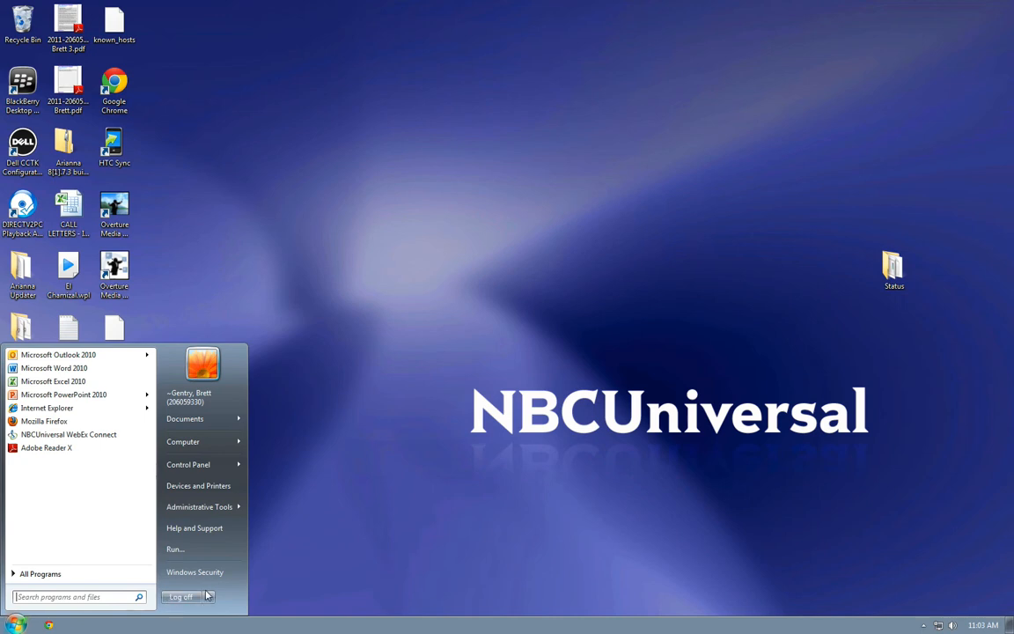
mouse_move(209, 598)
click(245, 597)
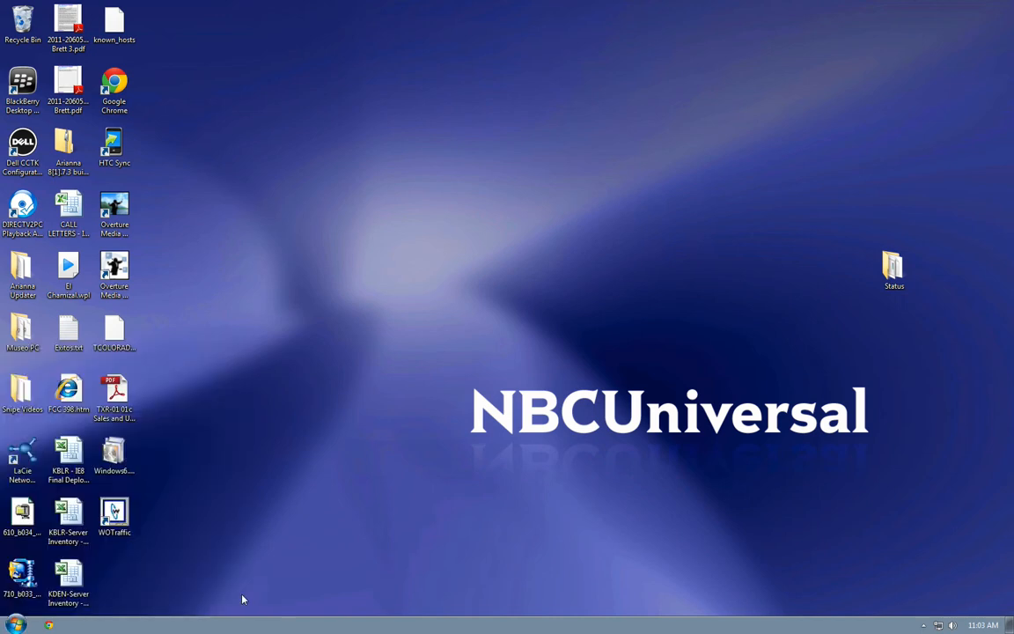